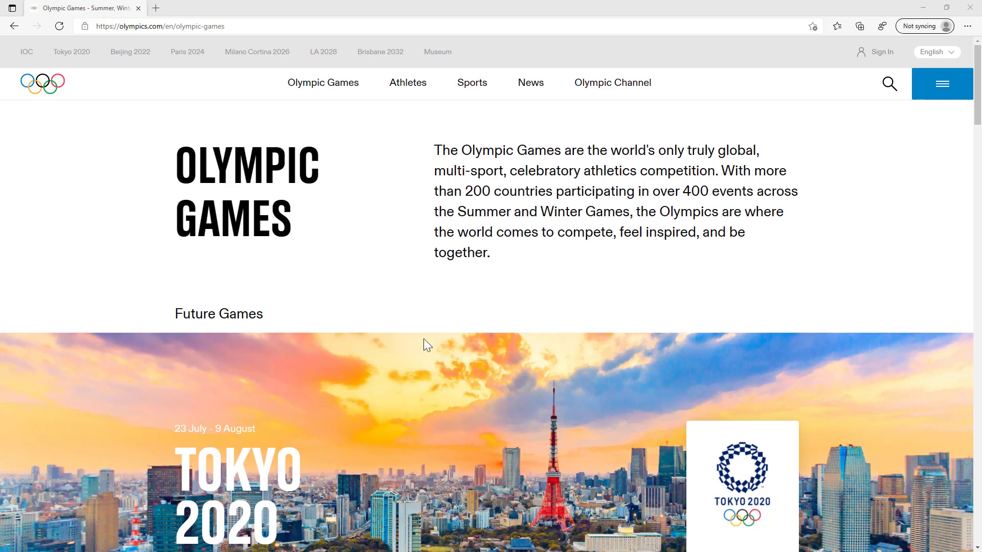
Step: Open the PyeongChang 2018 page from the list of past Games on the Olympic Games page
{"action": "scroll", "coordinate": [424, 289], "scroll_direction": "down", "scroll_amount": 2}
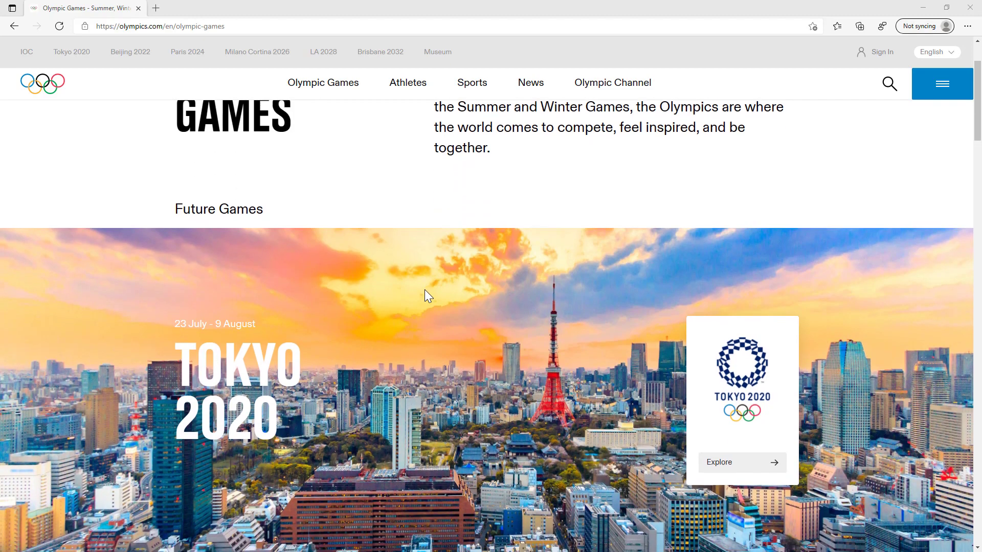
{"action": "scroll", "coordinate": [425, 289], "scroll_direction": "down", "scroll_amount": 11}
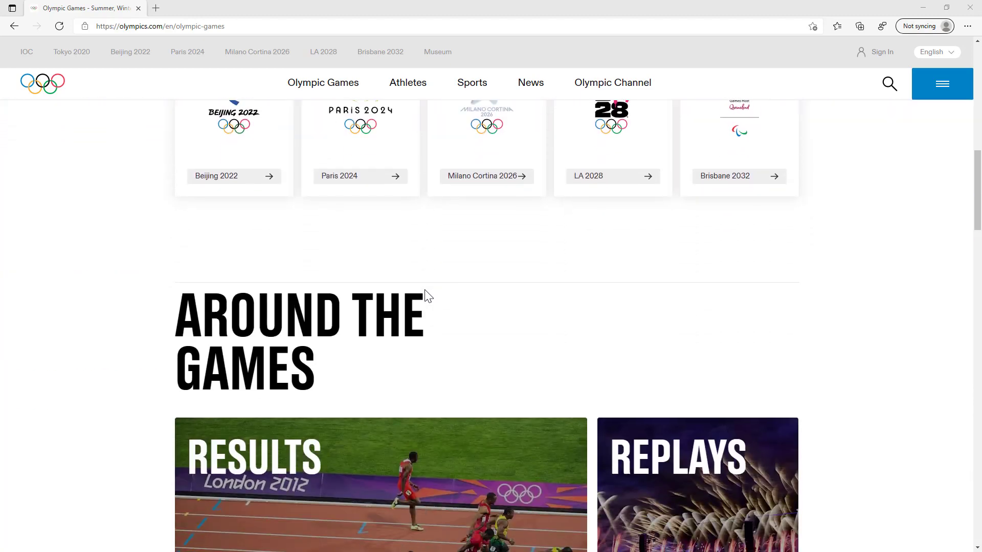
{"action": "scroll", "coordinate": [425, 290], "scroll_direction": "down", "scroll_amount": 4}
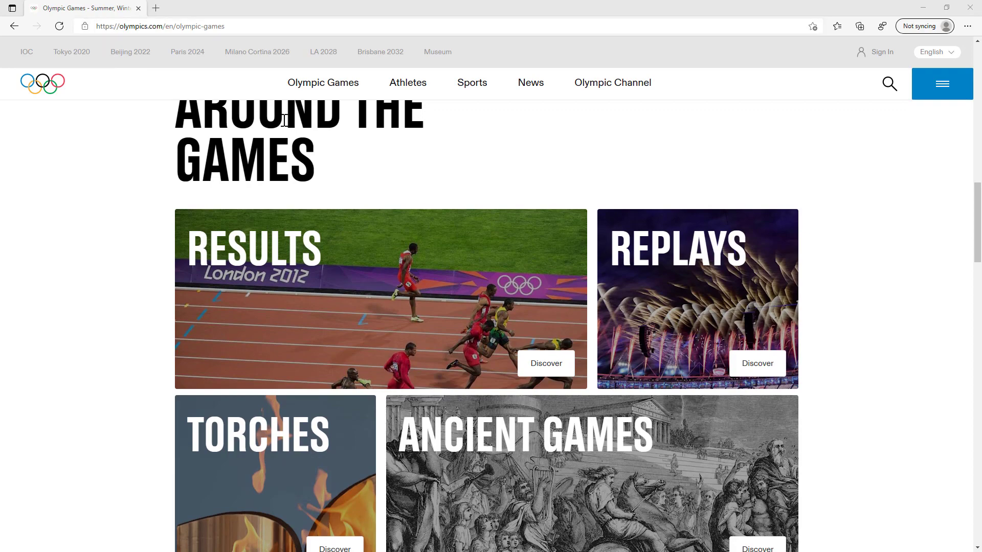
{"action": "mouse_move", "coordinate": [352, 93]}
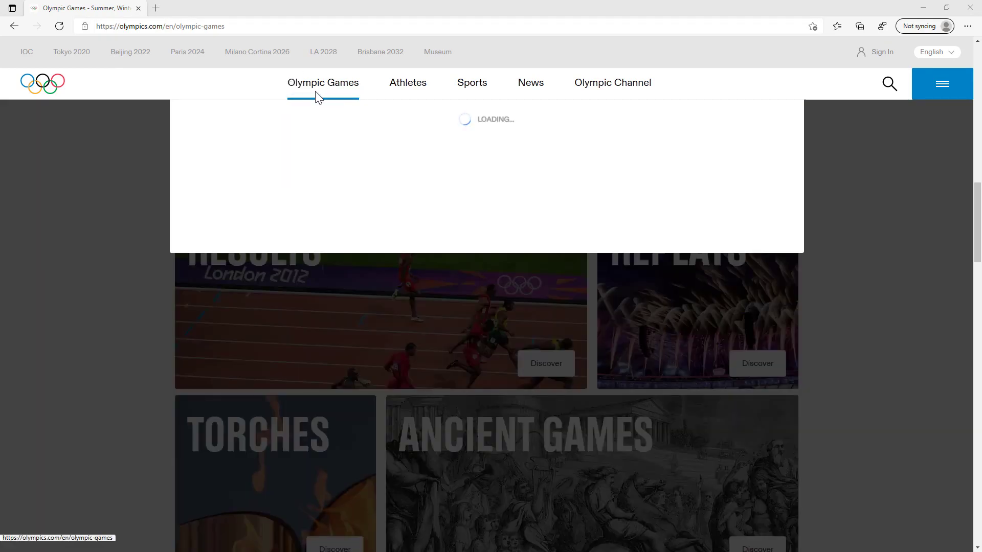
{"action": "scroll", "coordinate": [105, 345], "scroll_direction": "down", "scroll_amount": 10}
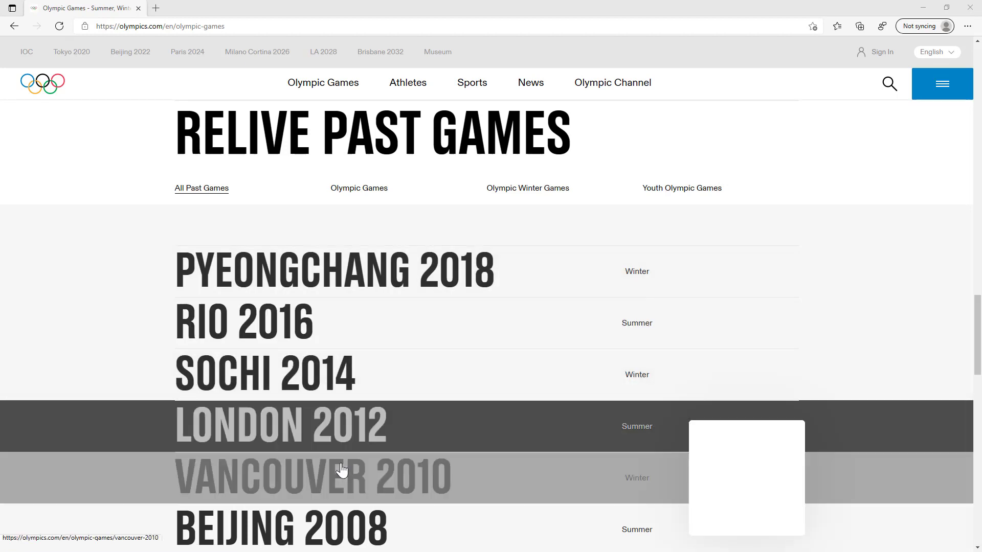
{"action": "scroll", "coordinate": [342, 473], "scroll_direction": "down", "scroll_amount": 2}
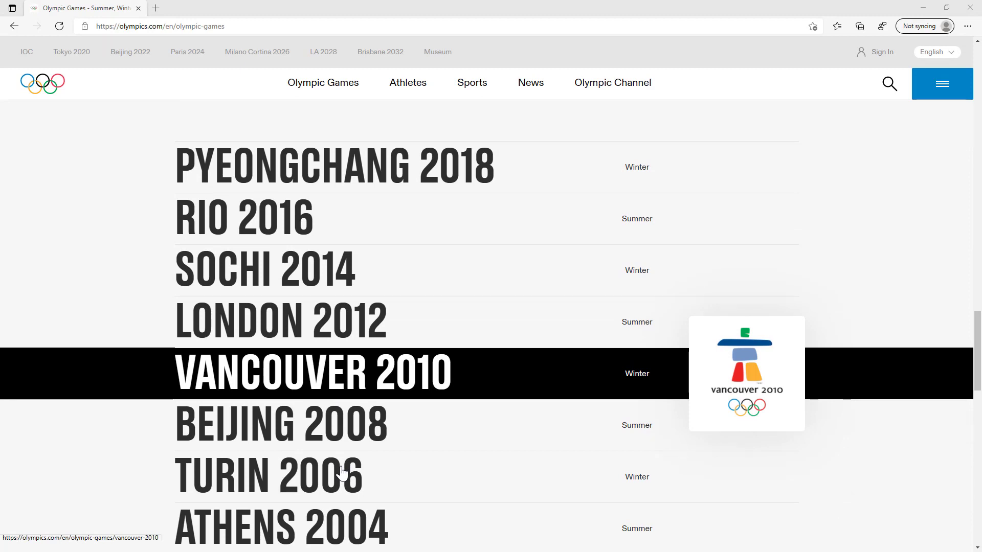
{"action": "scroll", "coordinate": [342, 473], "scroll_direction": "down", "scroll_amount": 4}
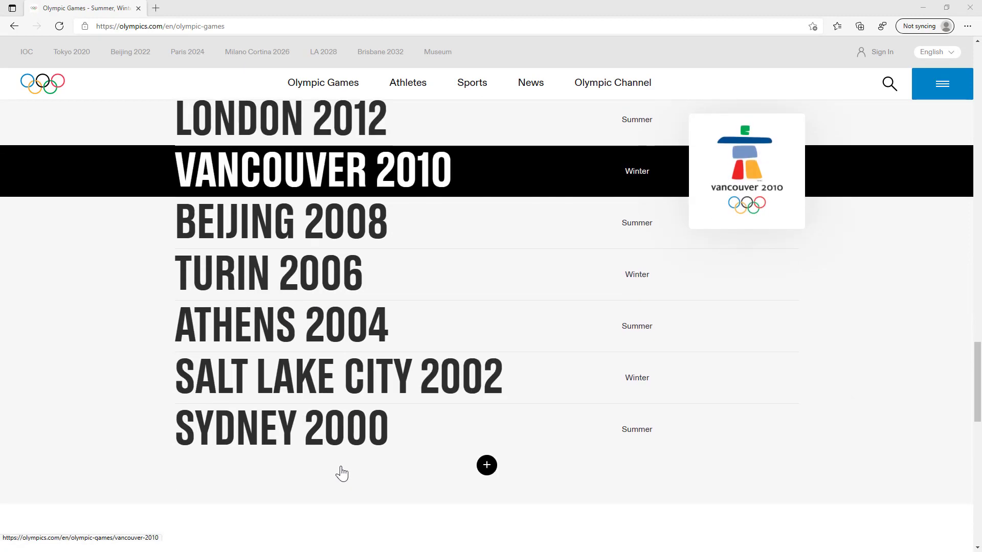
{"action": "scroll", "coordinate": [342, 473], "scroll_direction": "up", "scroll_amount": 3}
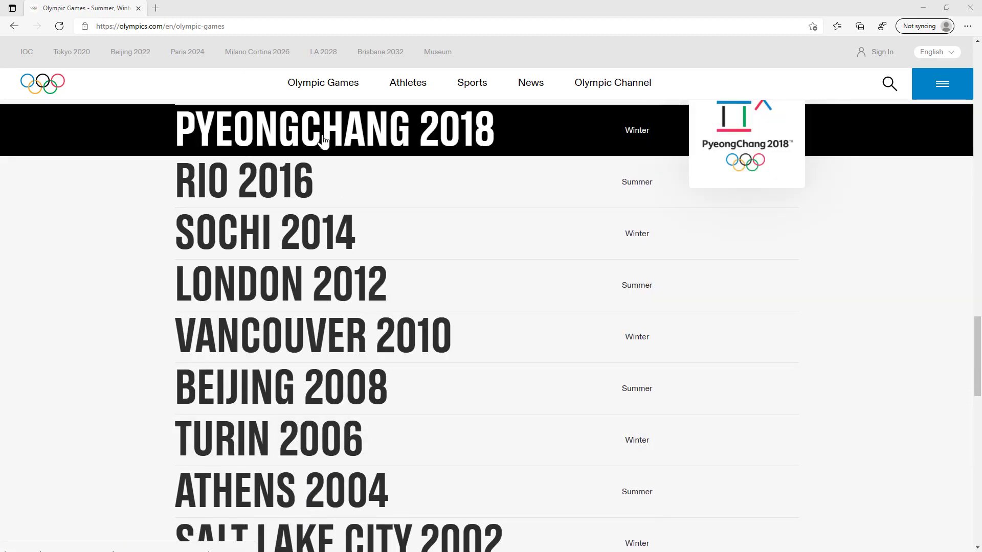
{"action": "left_click", "coordinate": [323, 138]}
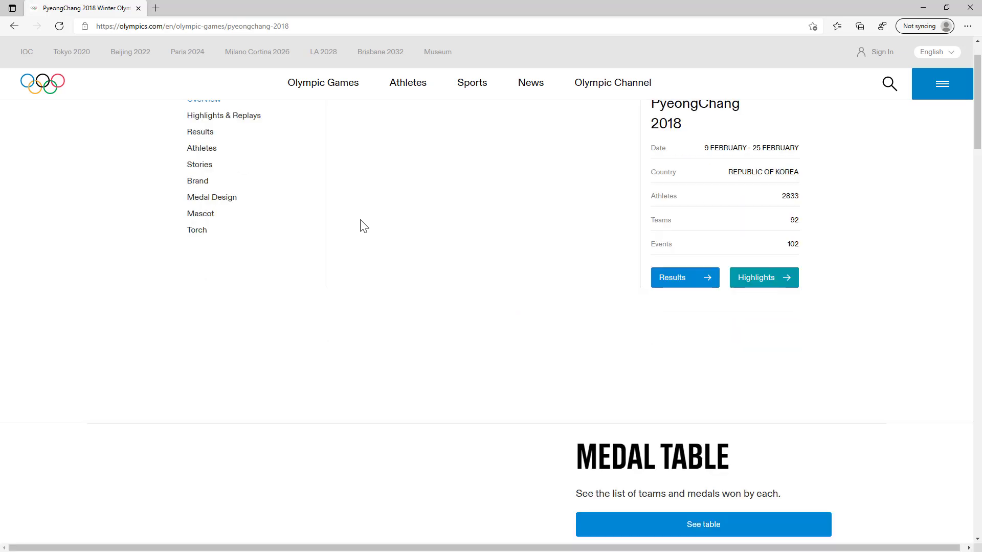
Step: Open the medal table of the PyeongChang 2018 Games from its overview page
{"action": "scroll", "coordinate": [364, 225], "scroll_direction": "down", "scroll_amount": 5}
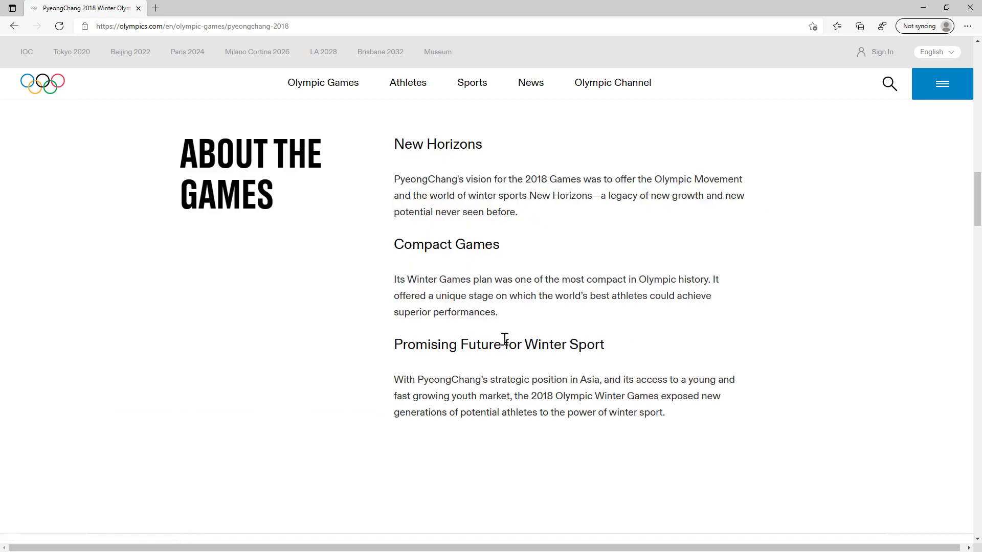
{"action": "scroll", "coordinate": [505, 339], "scroll_direction": "down", "scroll_amount": 15}
{"action": "scroll", "coordinate": [504, 339], "scroll_direction": "down", "scroll_amount": 10}
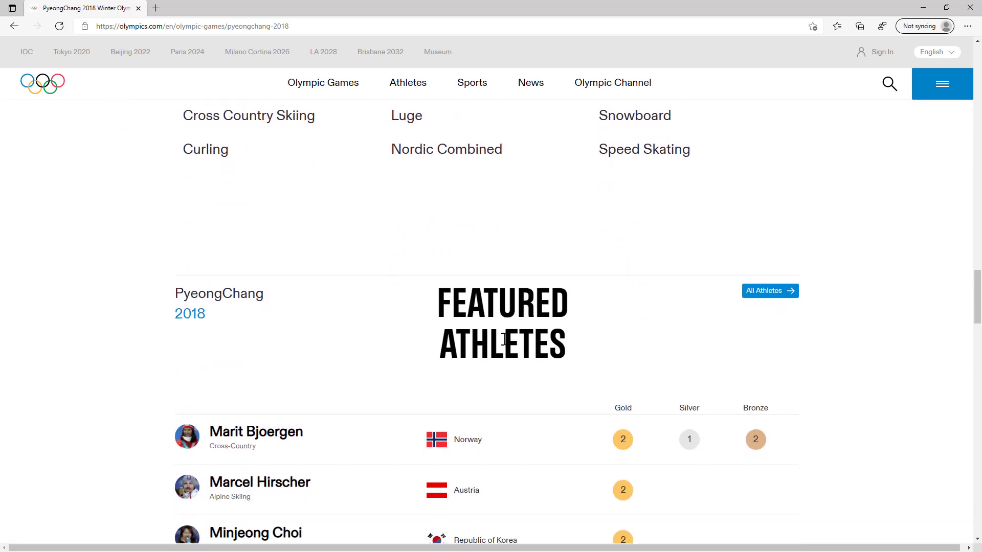
{"action": "scroll", "coordinate": [505, 340], "scroll_direction": "down", "scroll_amount": 10}
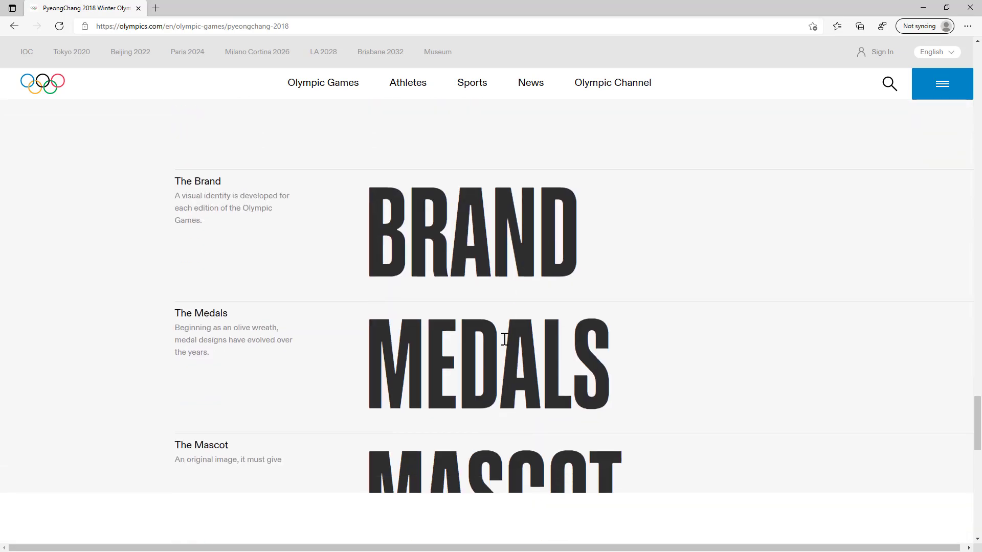
{"action": "scroll", "coordinate": [505, 339], "scroll_direction": "up", "scroll_amount": 15}
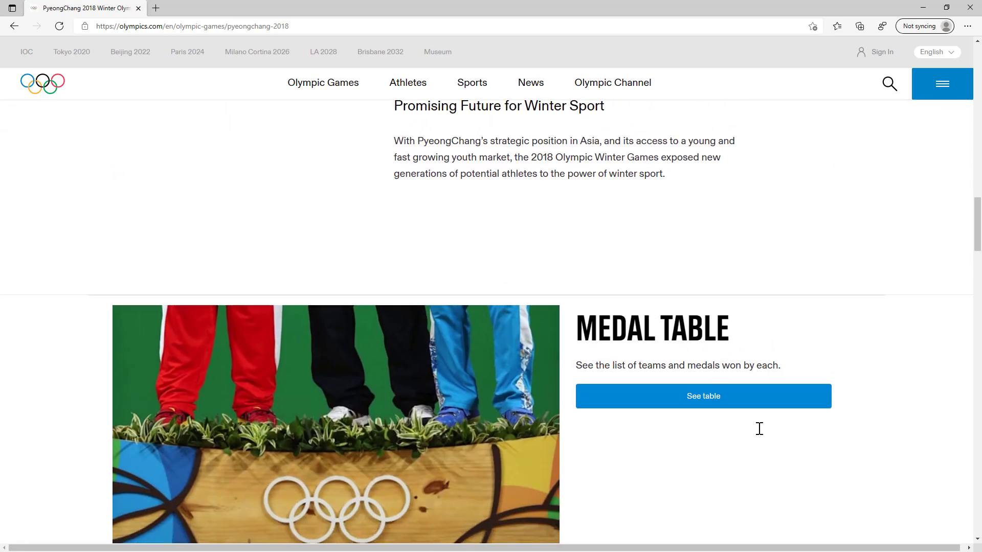
{"action": "left_click", "coordinate": [705, 402]}
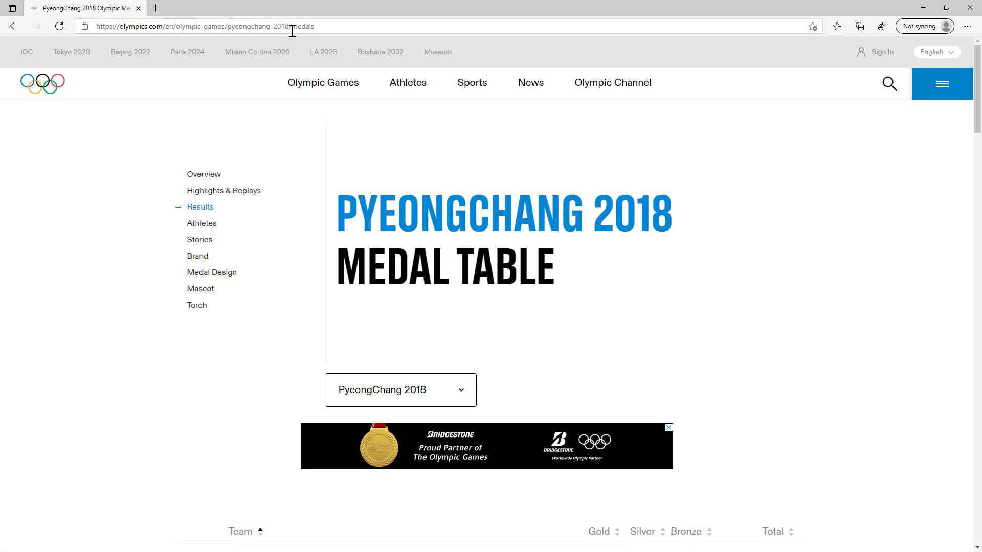
{"action": "mouse_move", "coordinate": [332, 83]}
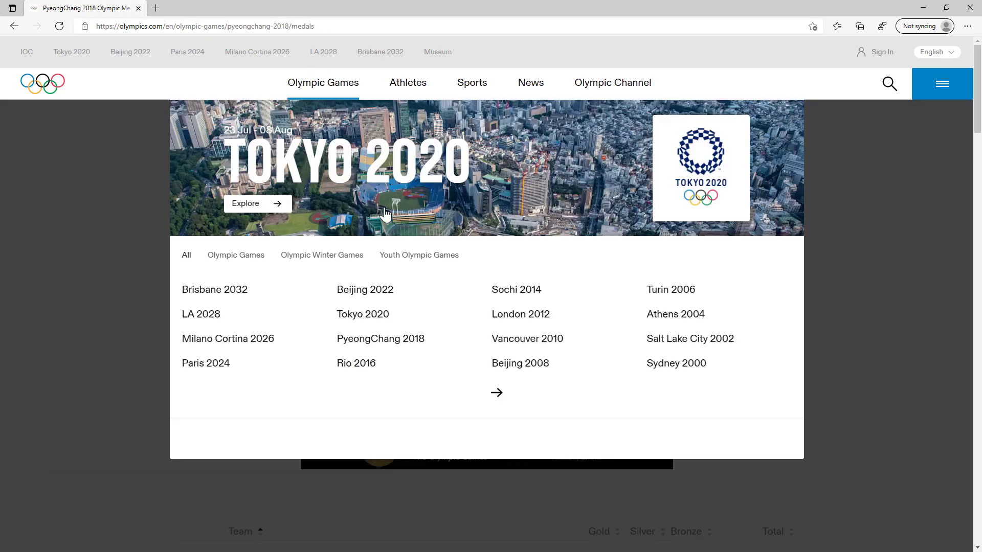
{"action": "scroll", "coordinate": [310, 537], "scroll_direction": "down", "scroll_amount": 4}
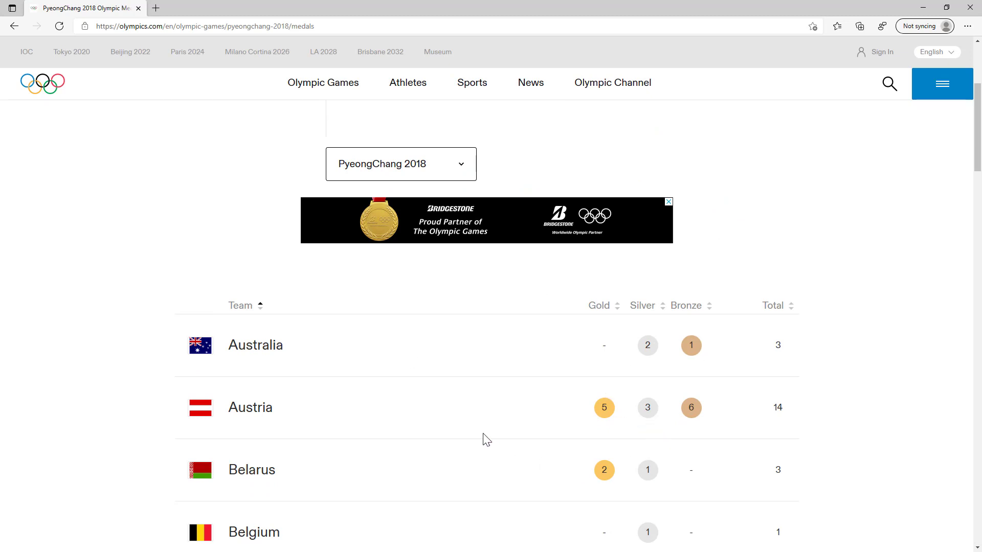
{"action": "scroll", "coordinate": [399, 467], "scroll_direction": "down", "scroll_amount": 5}
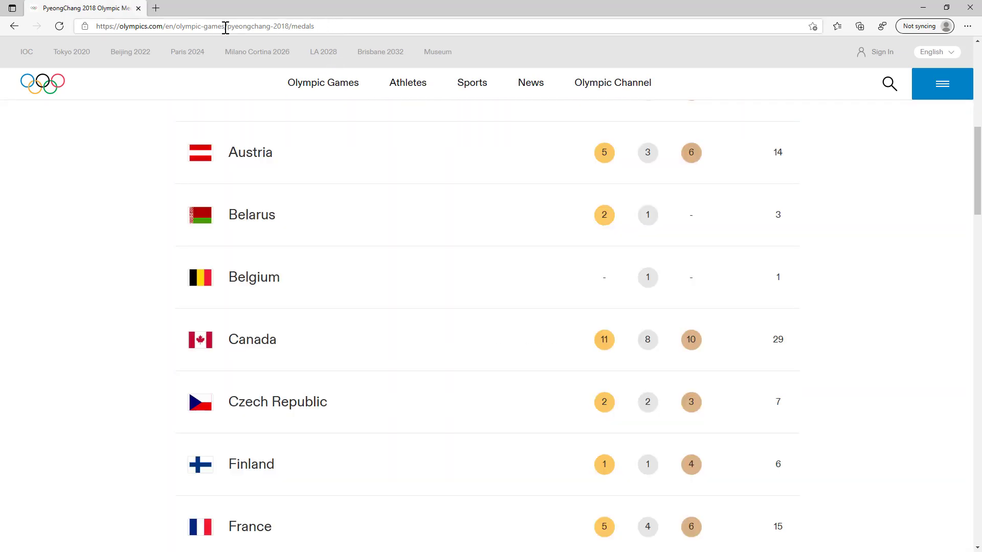
{"action": "left_click_drag", "start_coordinate": [227, 26], "coordinate": [86, 29]}
{"action": "key", "text": "ctrl+c"}
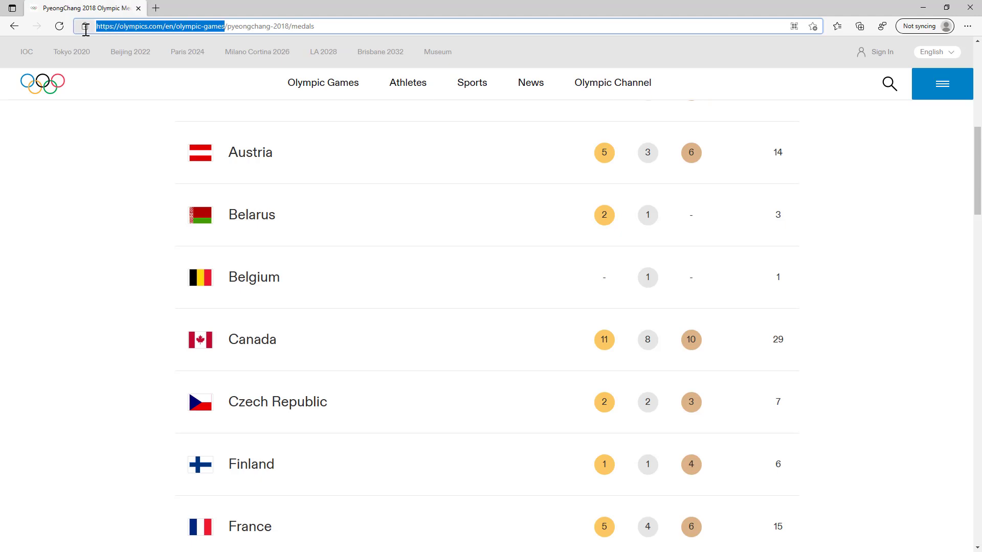
{"action": "left_click", "coordinate": [156, 9]}
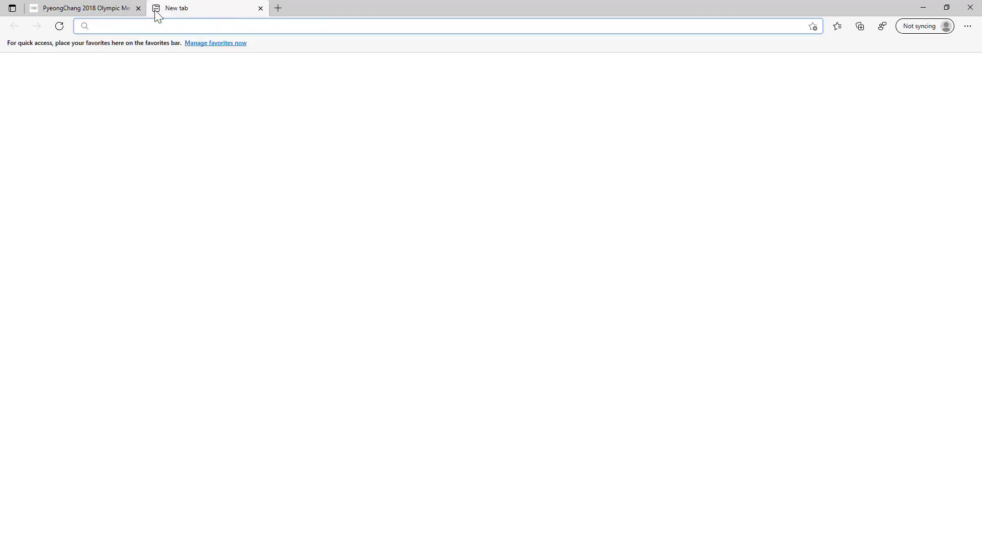
{"action": "key", "text": "ctrl+v"}
{"action": "key", "text": "Return"}
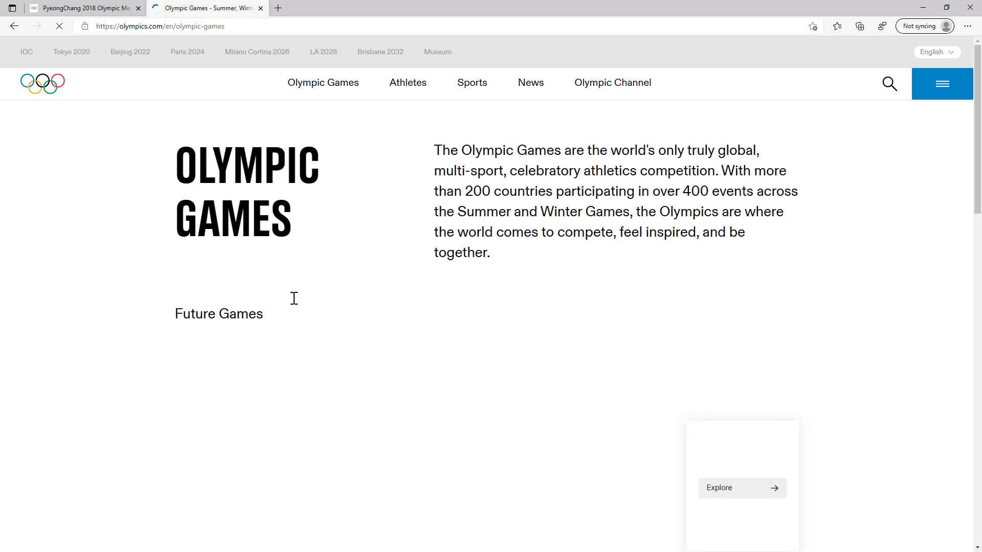
Step: Look through the Olympic Games page for the list of past Games
{"action": "scroll", "coordinate": [323, 332], "scroll_direction": "down", "scroll_amount": 1}
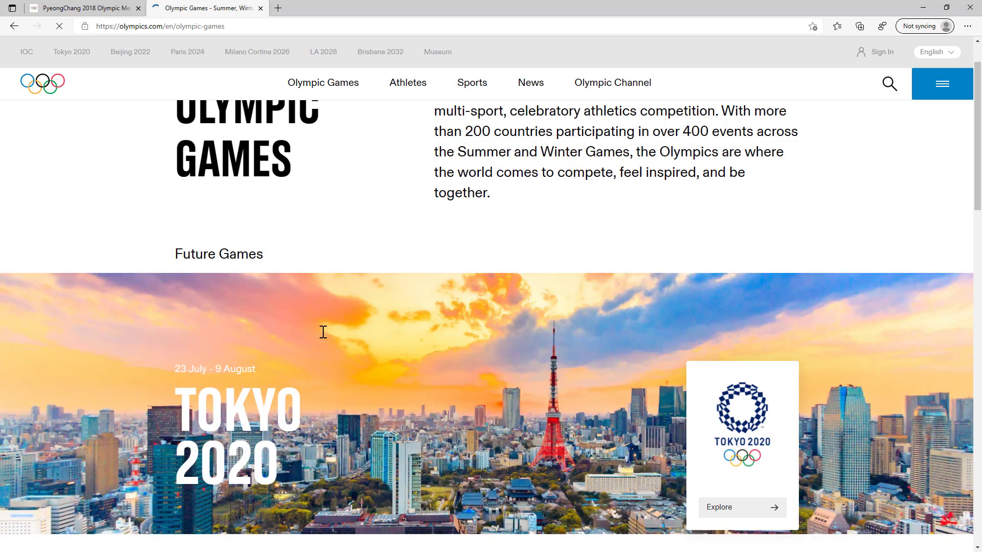
{"action": "scroll", "coordinate": [487, 391], "scroll_direction": "down", "scroll_amount": 10}
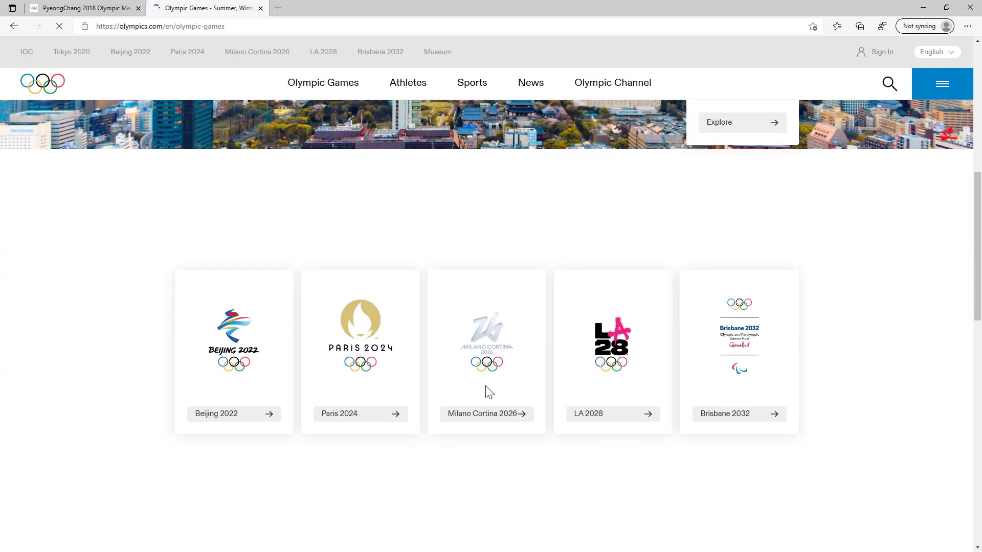
{"action": "scroll", "coordinate": [487, 392], "scroll_direction": "down", "scroll_amount": 1}
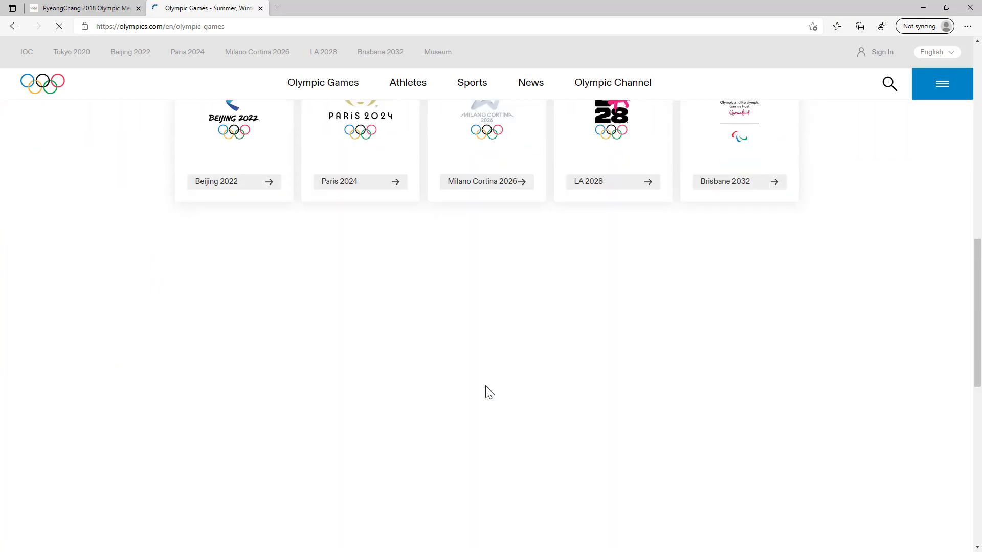
{"action": "scroll", "coordinate": [486, 386], "scroll_direction": "down", "scroll_amount": 2}
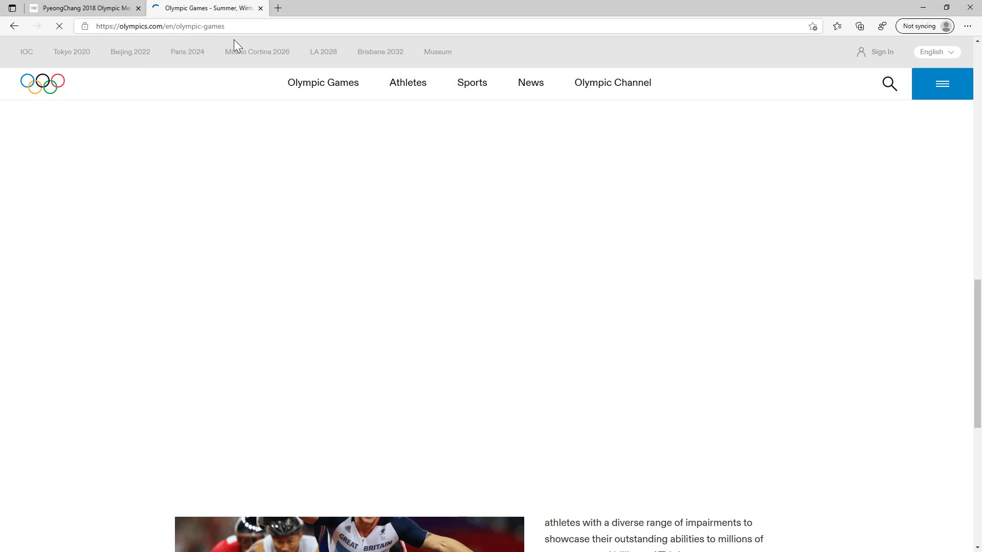
{"action": "scroll", "coordinate": [276, 293], "scroll_direction": "down", "scroll_amount": 5}
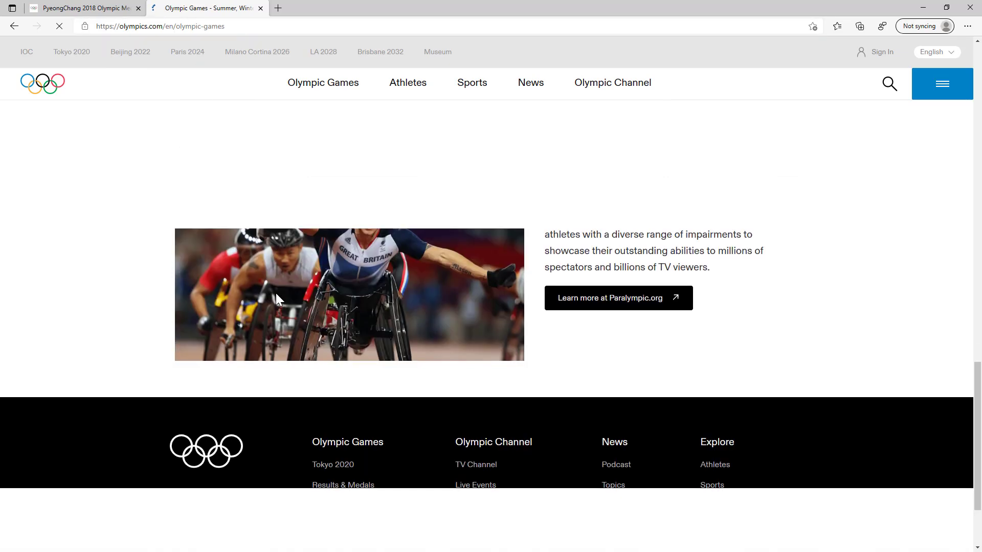
{"action": "scroll", "coordinate": [276, 296], "scroll_direction": "down", "scroll_amount": 2}
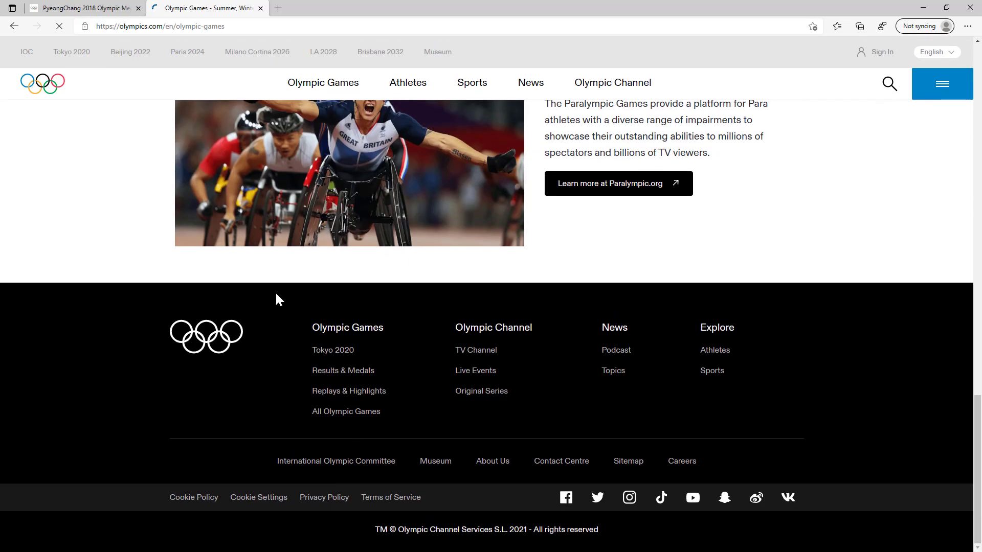
{"action": "scroll", "coordinate": [276, 299], "scroll_direction": "up", "scroll_amount": 10}
{"action": "scroll", "coordinate": [279, 300], "scroll_direction": "down", "scroll_amount": 6}
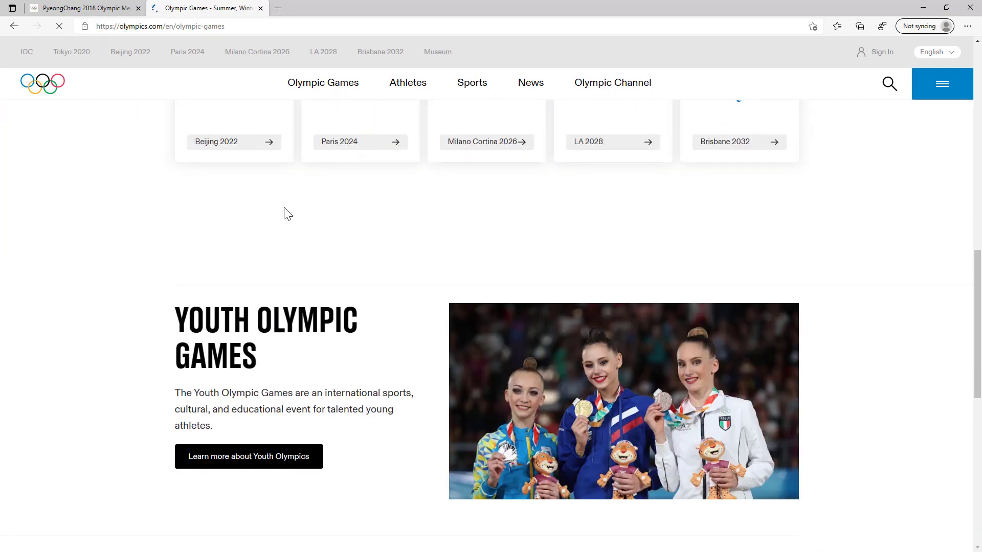
{"action": "scroll", "coordinate": [285, 213], "scroll_direction": "down", "scroll_amount": 4}
{"action": "scroll", "coordinate": [283, 207], "scroll_direction": "down", "scroll_amount": 6}
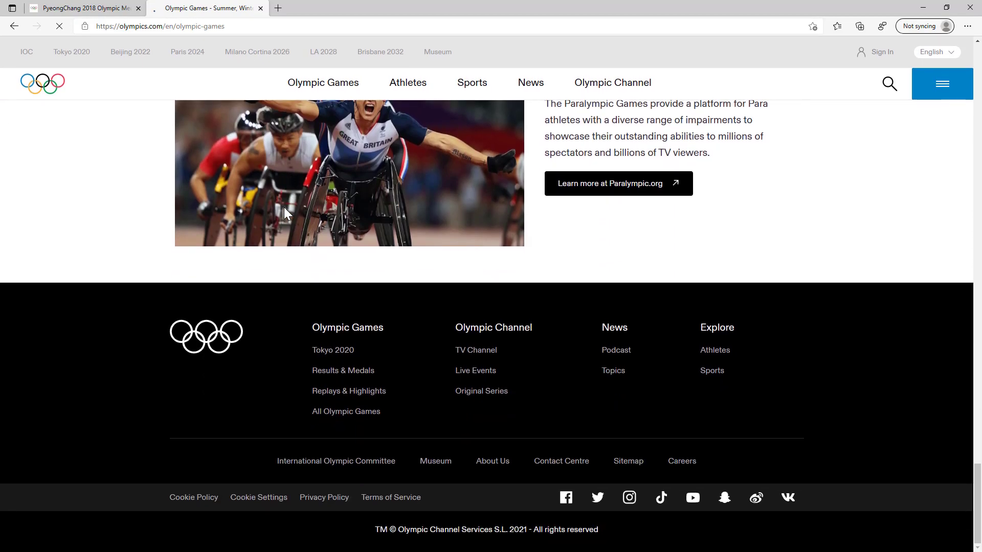
{"action": "scroll", "coordinate": [284, 207], "scroll_direction": "up", "scroll_amount": 7}
{"action": "scroll", "coordinate": [283, 207], "scroll_direction": "up", "scroll_amount": 10}
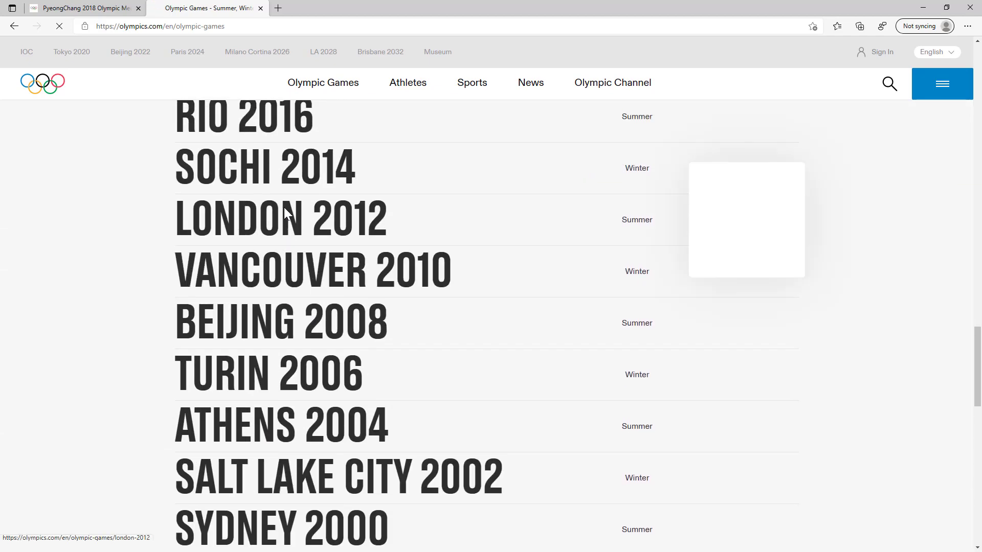
Step: Extend the past Games list with three further batches of older editions
{"action": "scroll", "coordinate": [286, 212], "scroll_direction": "down", "scroll_amount": 3}
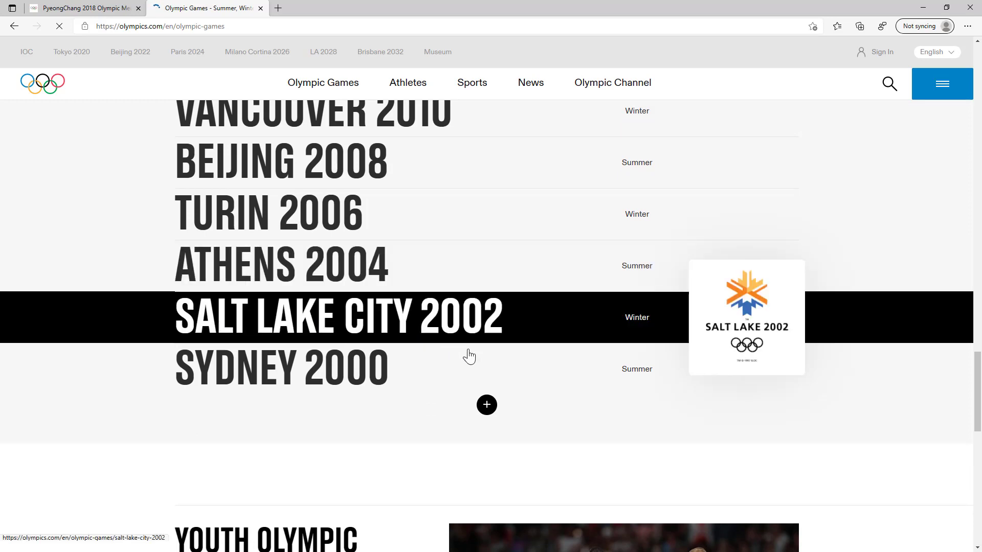
{"action": "left_click", "coordinate": [486, 406]}
{"action": "scroll", "coordinate": [487, 413], "scroll_direction": "down", "scroll_amount": 10}
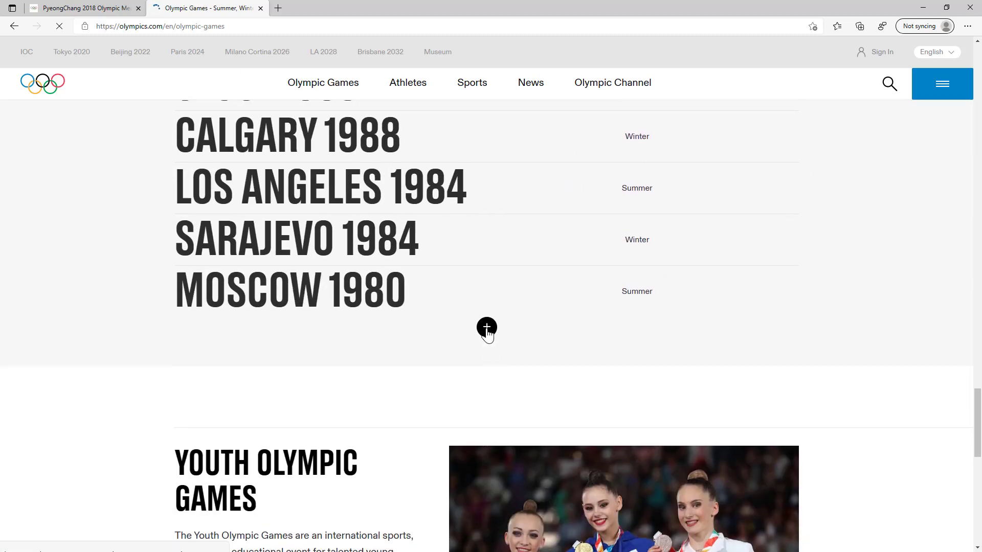
{"action": "left_click", "coordinate": [487, 329]}
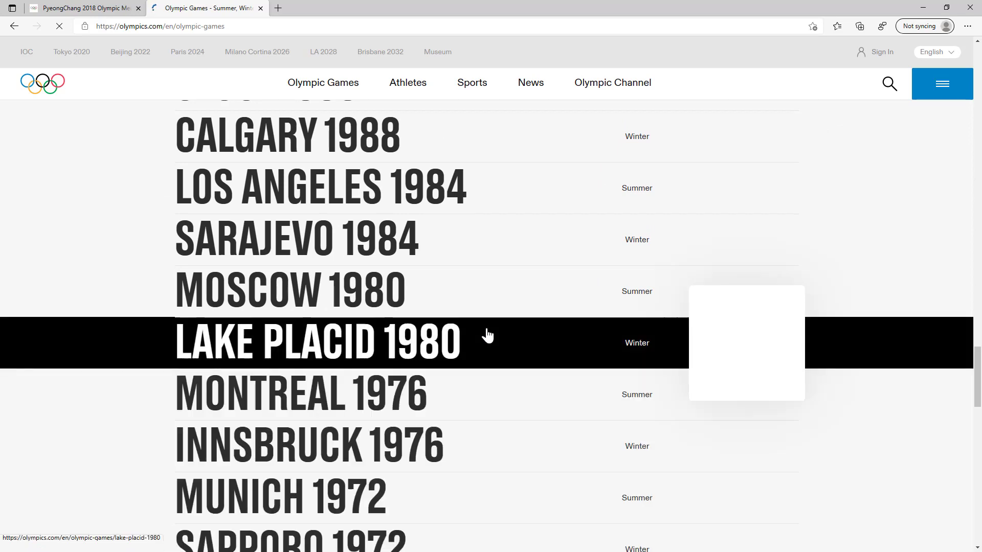
{"action": "scroll", "coordinate": [487, 335], "scroll_direction": "down", "scroll_amount": 10}
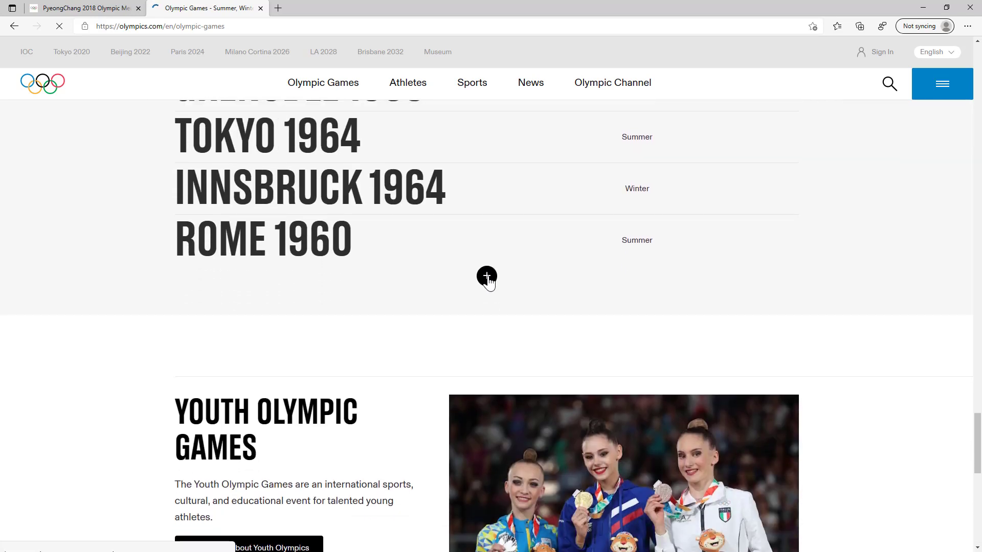
{"action": "left_click", "coordinate": [486, 276]}
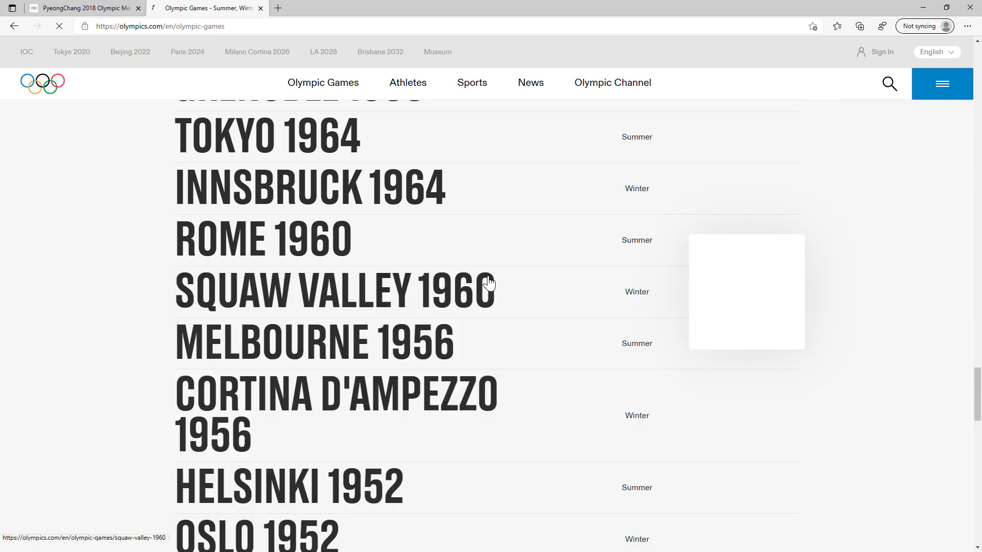
{"action": "scroll", "coordinate": [487, 280], "scroll_direction": "down", "scroll_amount": 1}
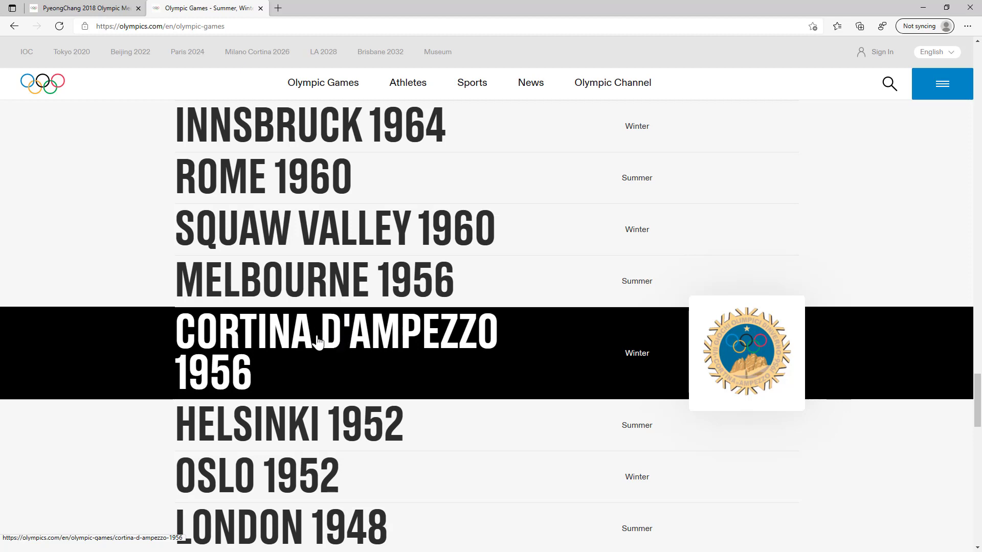
Step: Open the Cortina d'Ampezzo 1956 Games page and append /medals to its web address to load the medal table
{"action": "left_click", "coordinate": [319, 342]}
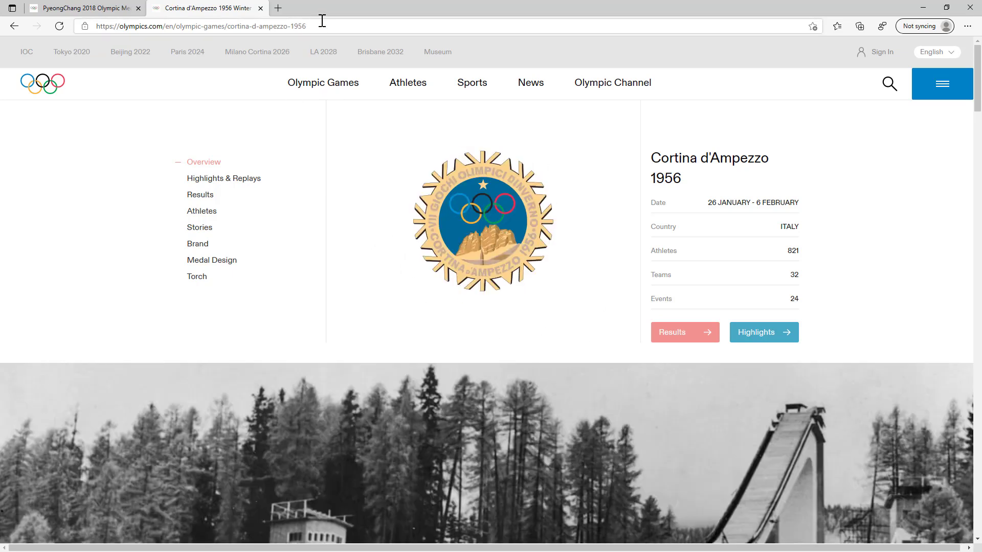
{"action": "left_click", "coordinate": [312, 29]}
{"action": "double_click", "coordinate": [313, 29]}
{"action": "triple_click", "coordinate": [313, 29]}
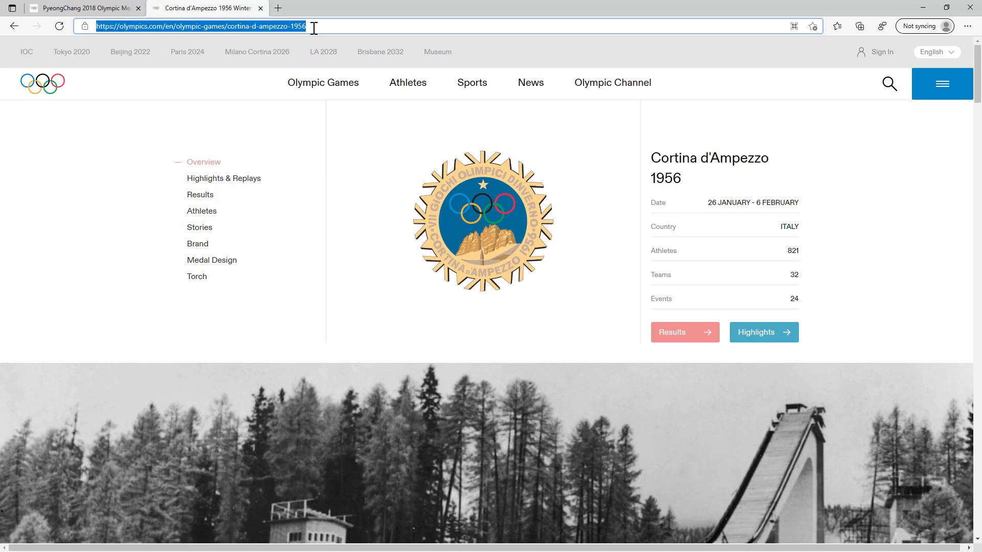
{"action": "double_click", "coordinate": [314, 28]}
{"action": "left_click", "coordinate": [314, 29]}
{"action": "type", "text": "/em"}
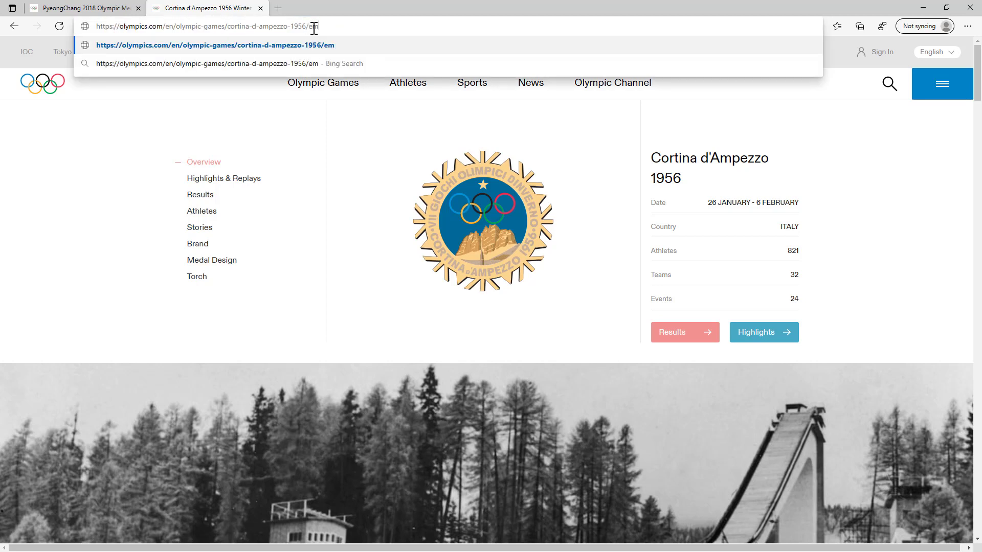
{"action": "key", "text": "BackSpace"}
{"action": "key", "text": "BackSpace"}
{"action": "type", "text": "medals"}
{"action": "key", "text": "Return"}
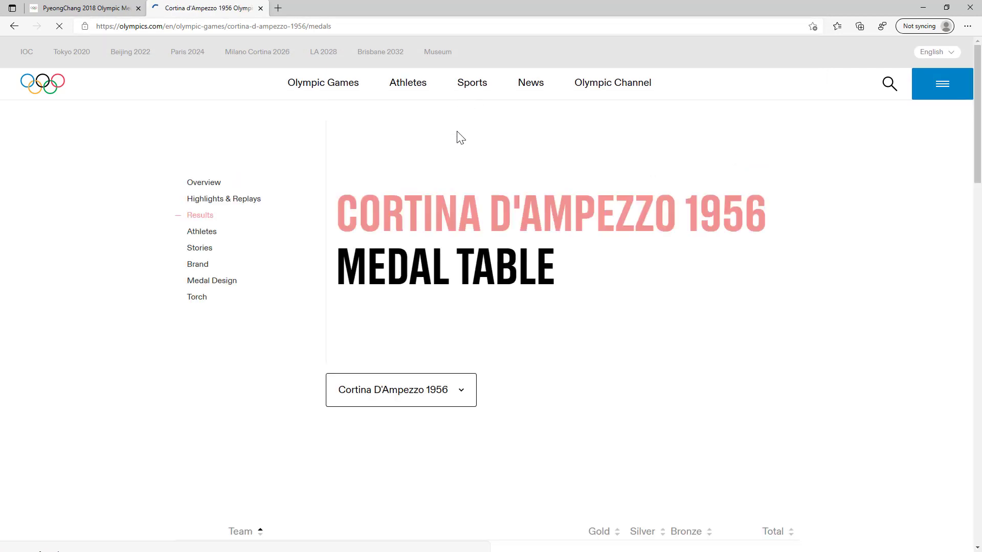
{"action": "scroll", "coordinate": [533, 342], "scroll_direction": "down", "scroll_amount": 3}
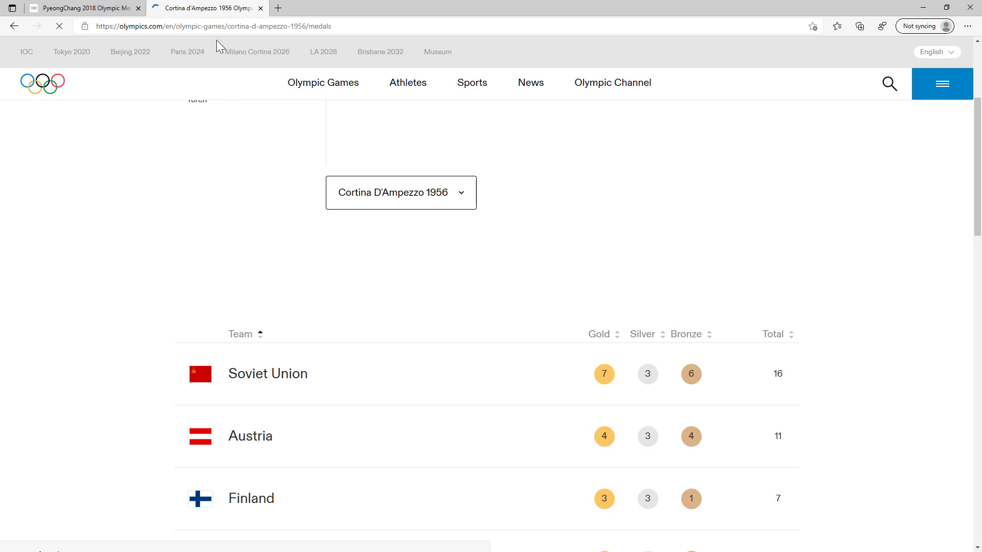
{"action": "left_click", "coordinate": [100, 10]}
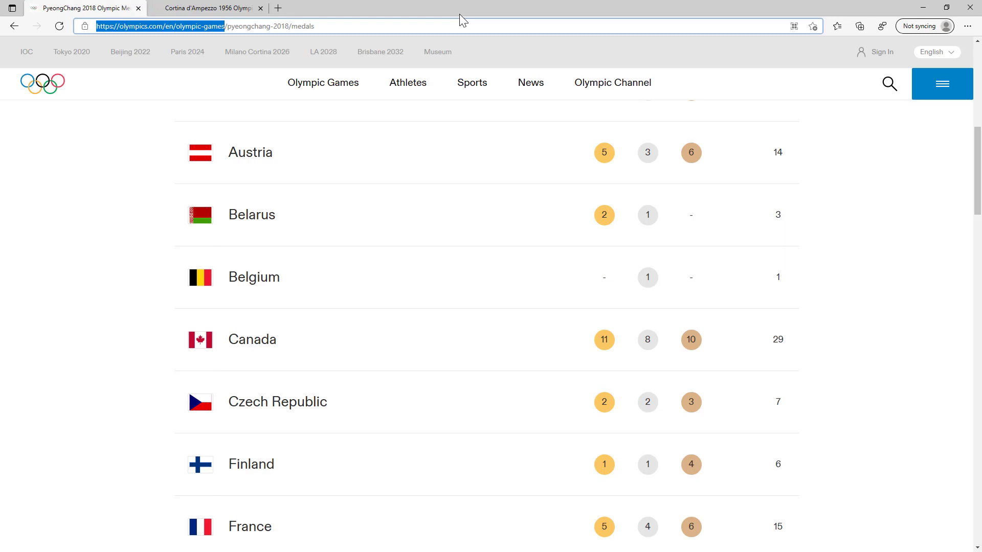
{"action": "left_click_drag", "start_coordinate": [228, 27], "coordinate": [88, 28]}
{"action": "key", "text": "ctrl+c"}
{"action": "left_click", "coordinate": [279, 9]}
{"action": "key", "text": "ctrl+v"}
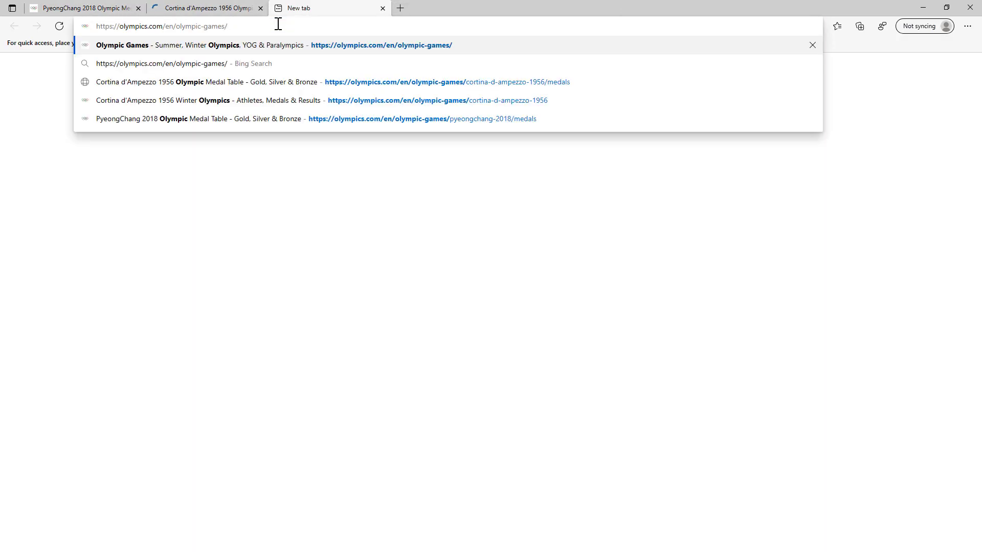
{"action": "key", "text": "Return"}
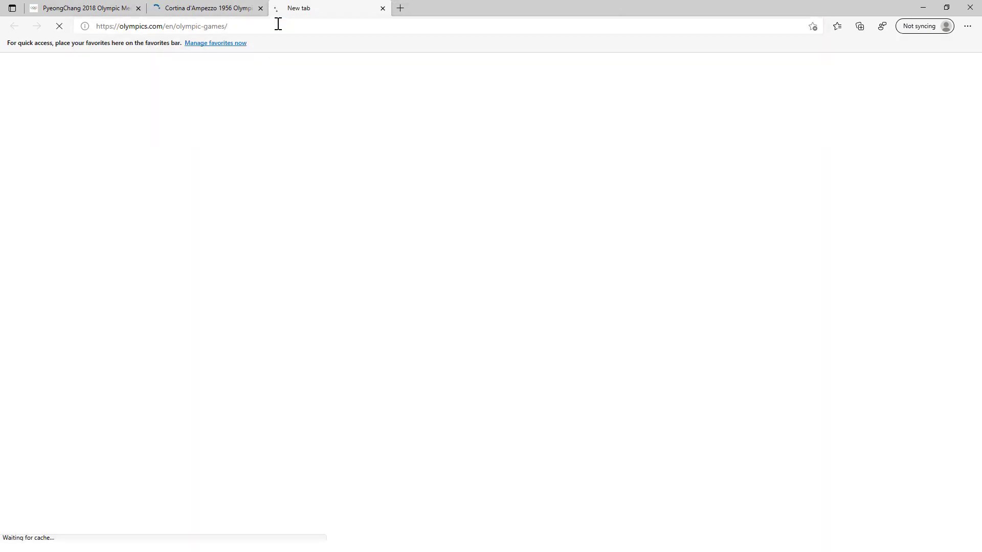
{"action": "left_click", "coordinate": [918, 7]}
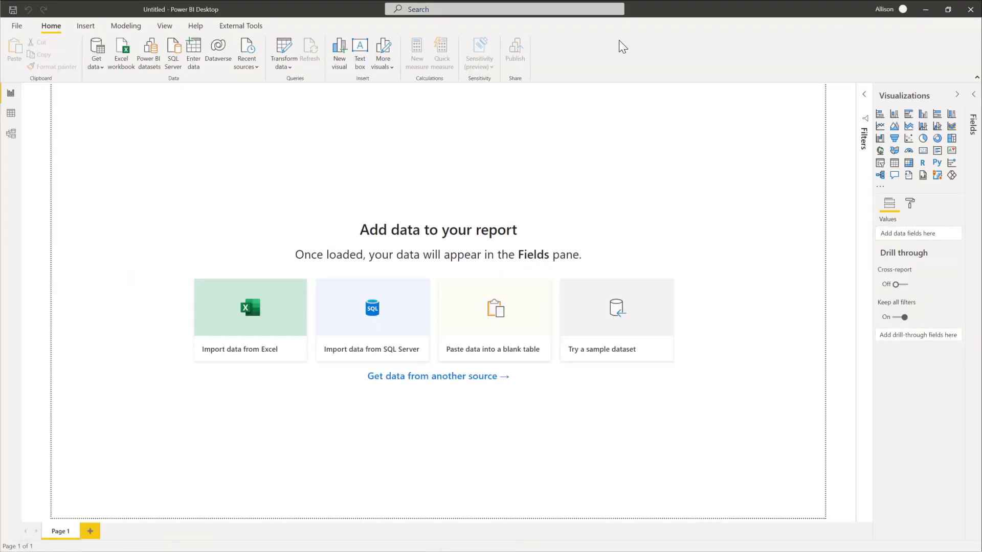
{"action": "left_click", "coordinate": [93, 67]}
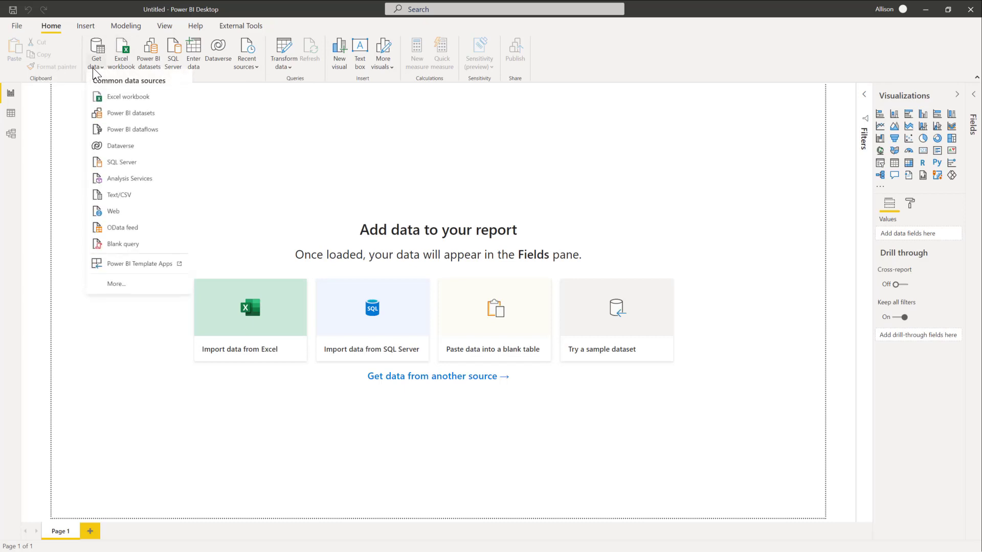
{"action": "left_click", "coordinate": [114, 215]}
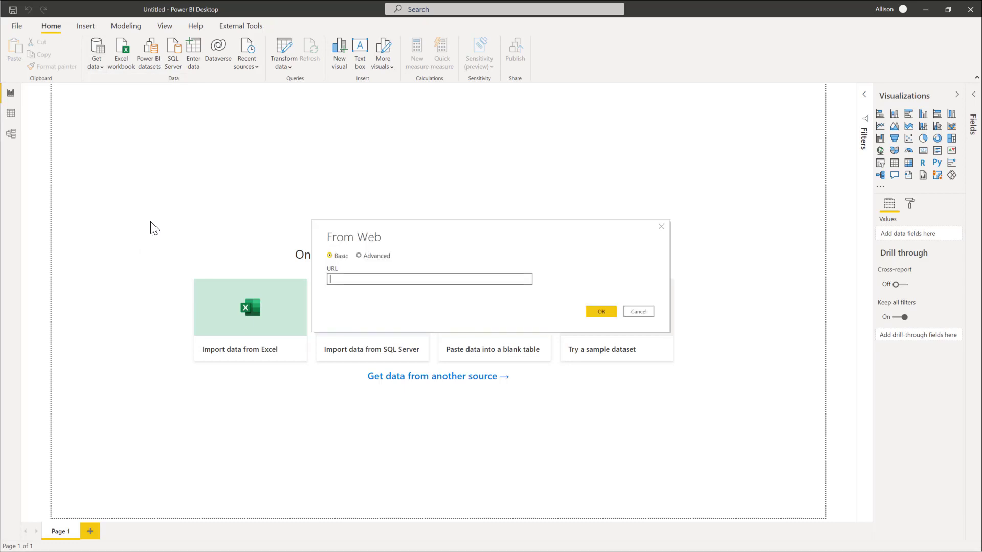
{"action": "key", "text": "ctrl+v"}
{"action": "left_click", "coordinate": [605, 313]}
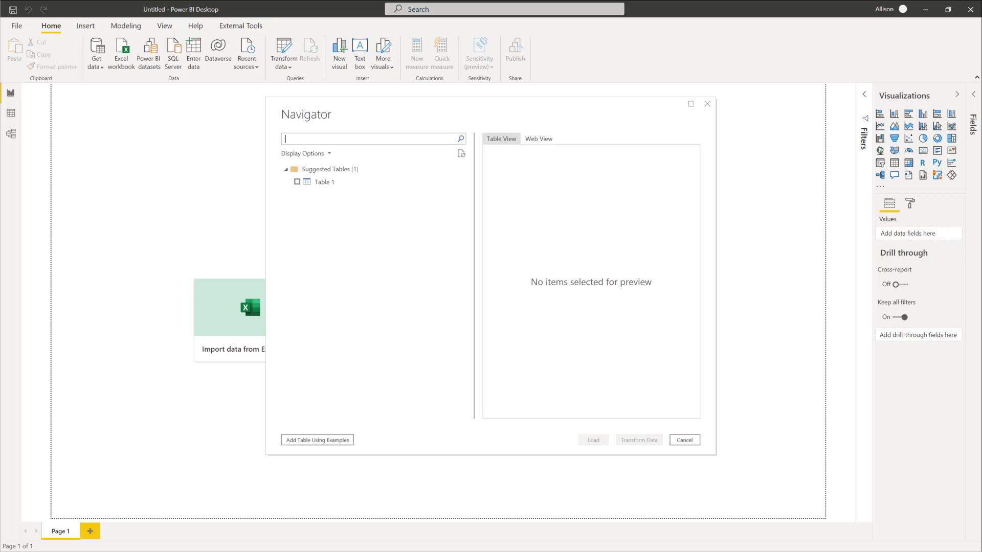
Step: Check the Navigator's web preview of the Olympic Games page for the past Games list, and cancel the import
{"action": "left_click", "coordinate": [328, 180]}
{"action": "left_click", "coordinate": [539, 140]}
{"action": "scroll", "coordinate": [601, 347], "scroll_direction": "down", "scroll_amount": 10}
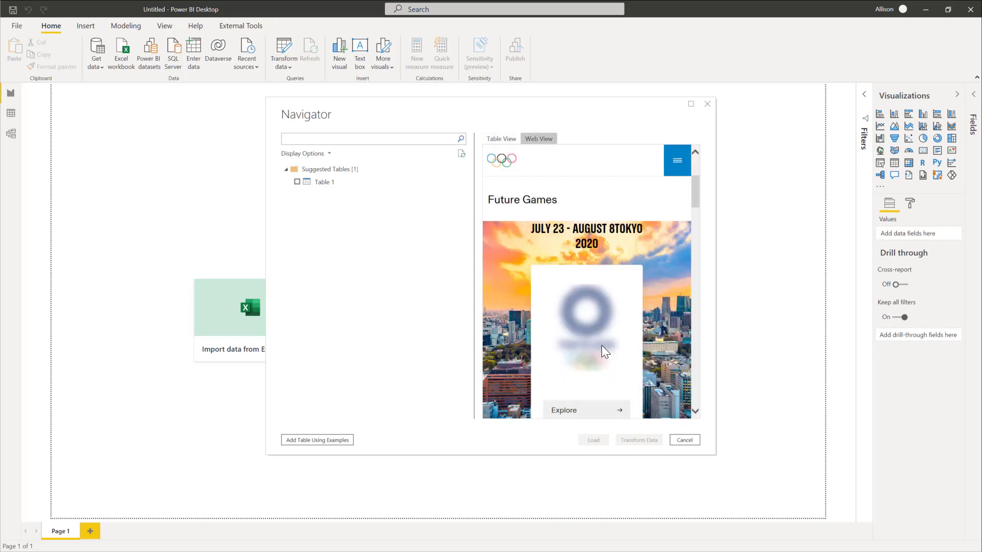
{"action": "scroll", "coordinate": [602, 347], "scroll_direction": "down", "scroll_amount": 15}
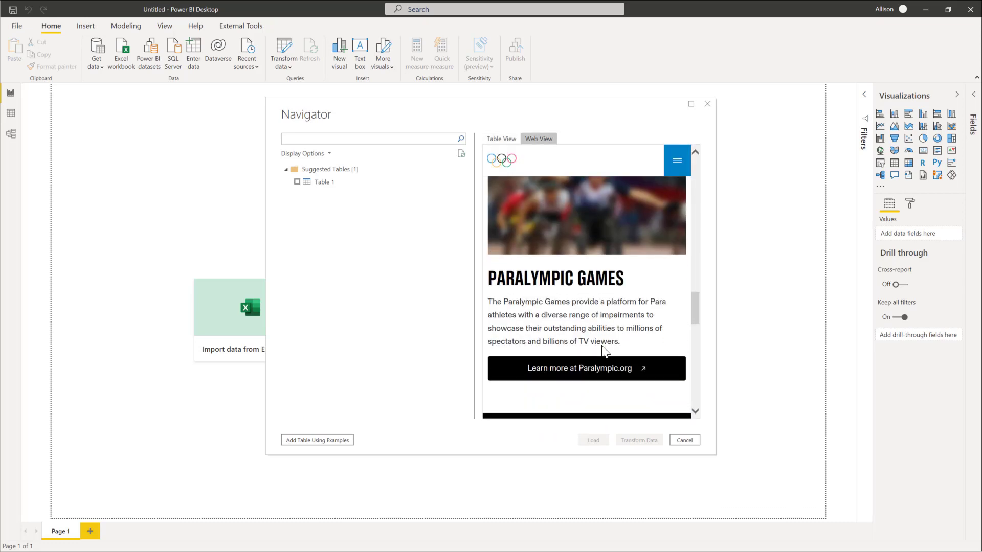
{"action": "scroll", "coordinate": [602, 345], "scroll_direction": "down", "scroll_amount": 1}
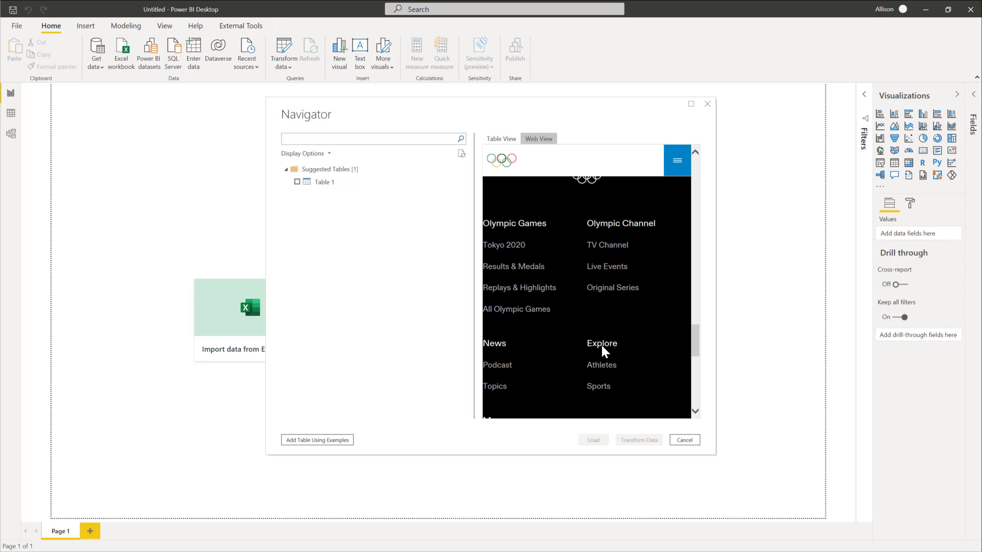
{"action": "scroll", "coordinate": [601, 344], "scroll_direction": "up", "scroll_amount": 3}
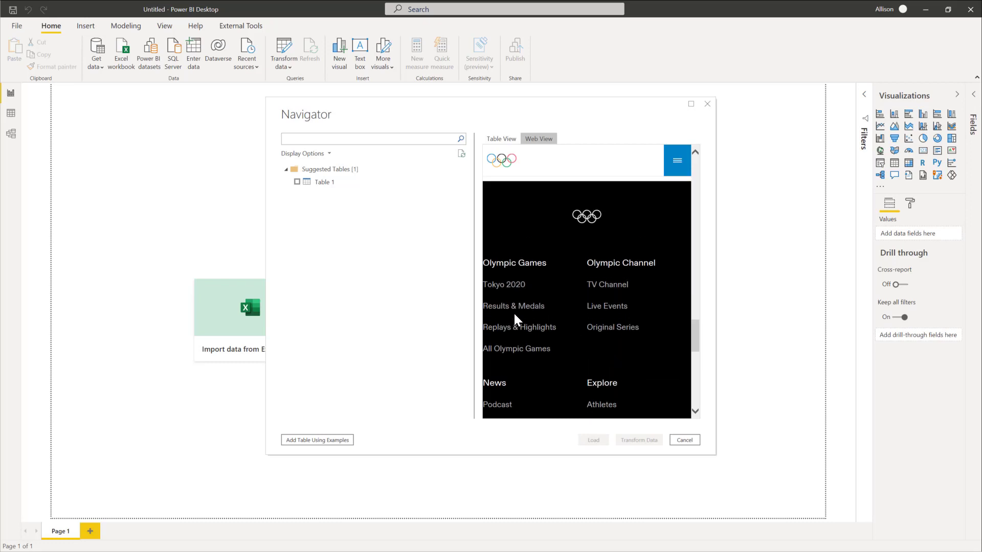
{"action": "left_click", "coordinate": [684, 439]}
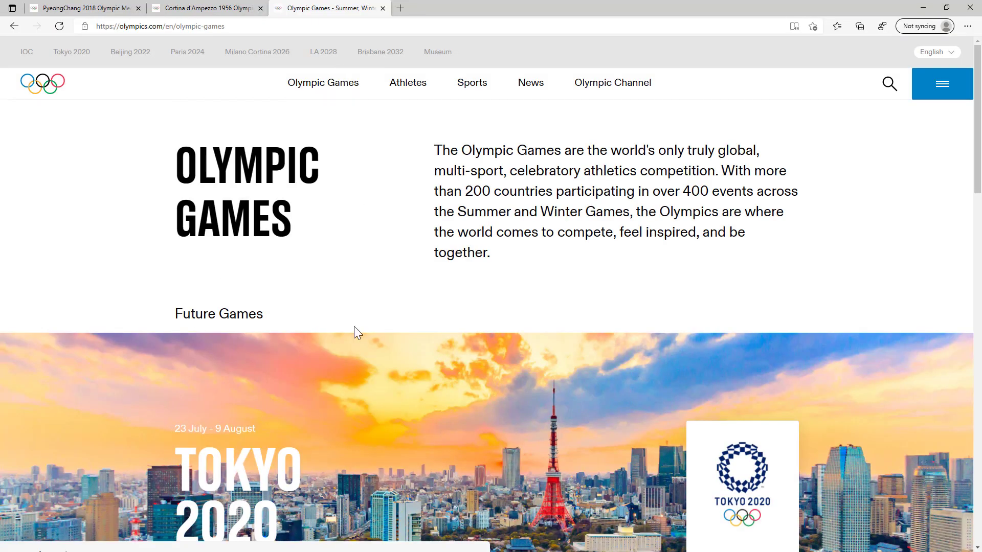
Step: Switch to the browser and look through the Olympic Games page for a link to a complete list of past Games
{"action": "scroll", "coordinate": [355, 332], "scroll_direction": "down", "scroll_amount": 10}
{"action": "scroll", "coordinate": [356, 331], "scroll_direction": "down", "scroll_amount": 8}
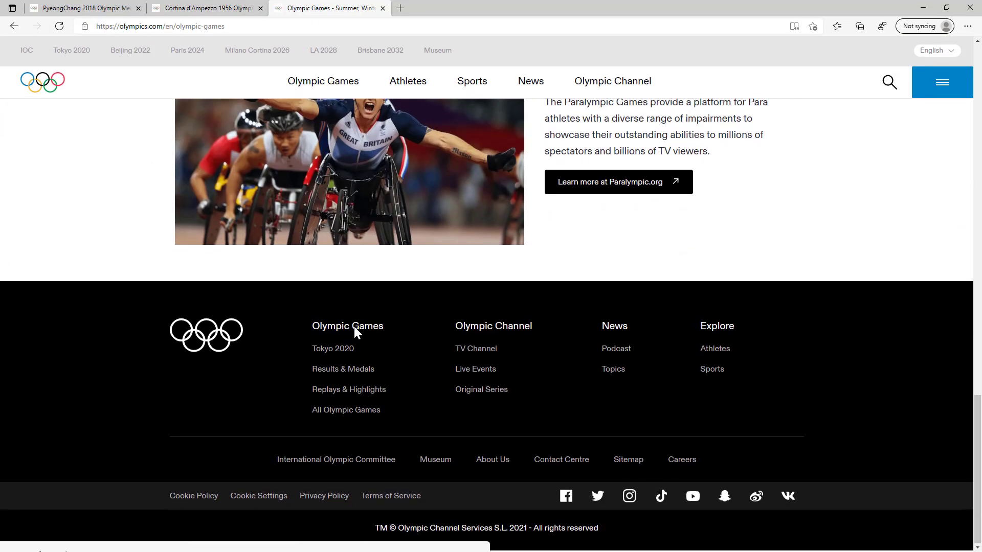
{"action": "scroll", "coordinate": [356, 332], "scroll_direction": "up", "scroll_amount": 10}
{"action": "scroll", "coordinate": [358, 333], "scroll_direction": "up", "scroll_amount": 10}
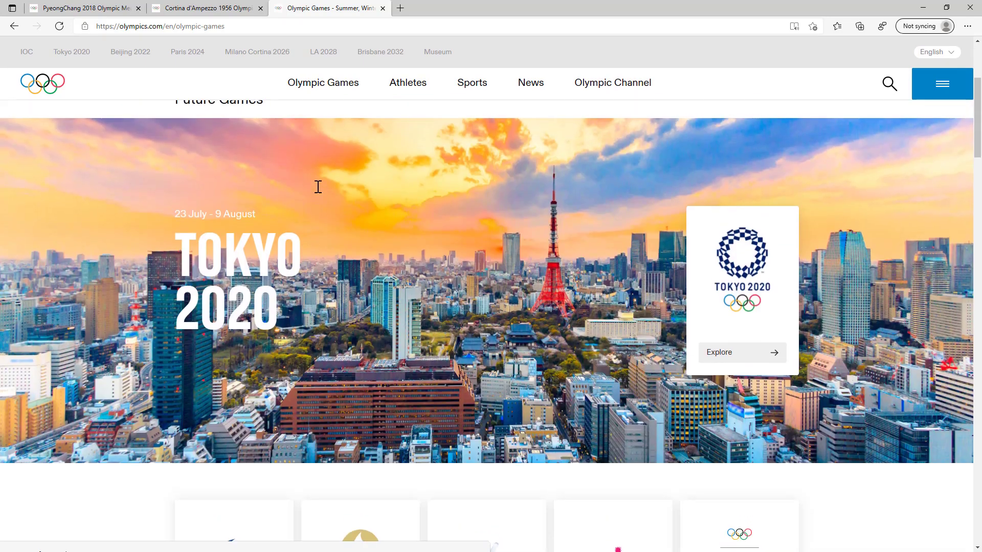
{"action": "scroll", "coordinate": [318, 187], "scroll_direction": "down", "scroll_amount": 2}
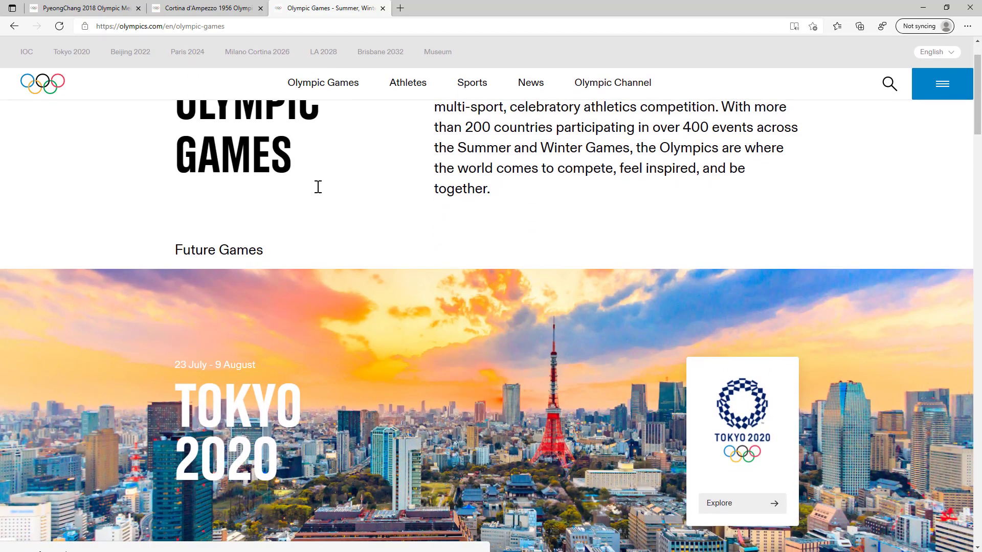
{"action": "scroll", "coordinate": [318, 186], "scroll_direction": "down", "scroll_amount": 15}
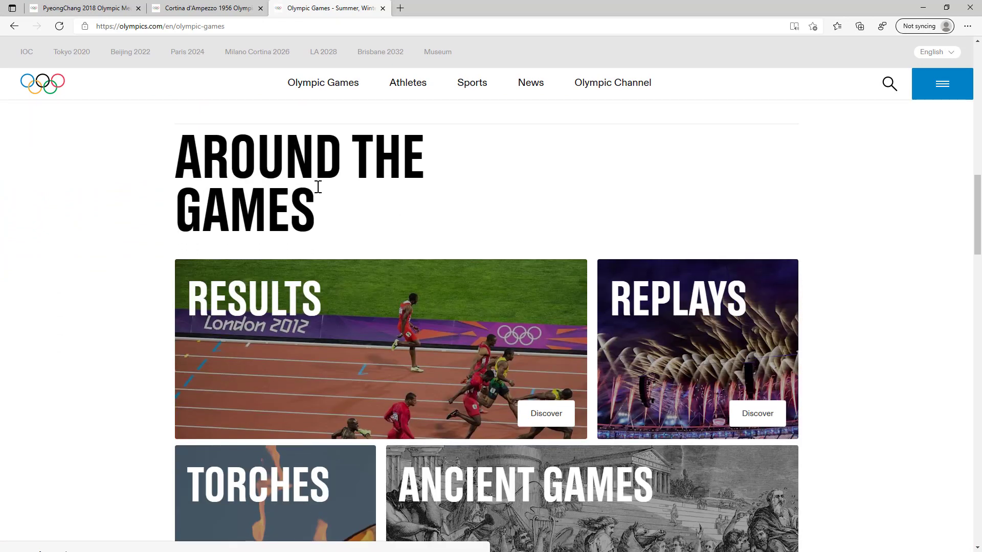
{"action": "scroll", "coordinate": [317, 186], "scroll_direction": "down", "scroll_amount": 8}
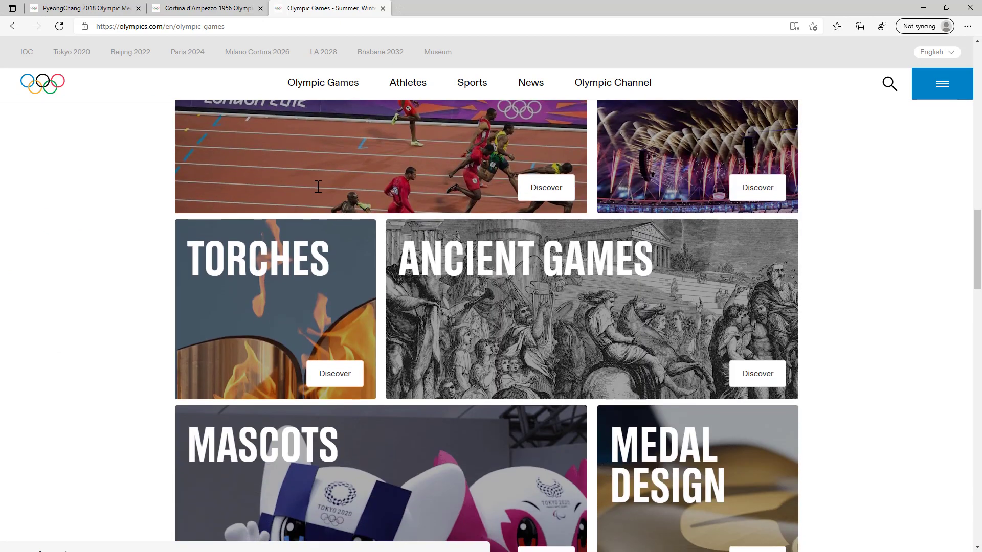
{"action": "scroll", "coordinate": [318, 187], "scroll_direction": "down", "scroll_amount": 5}
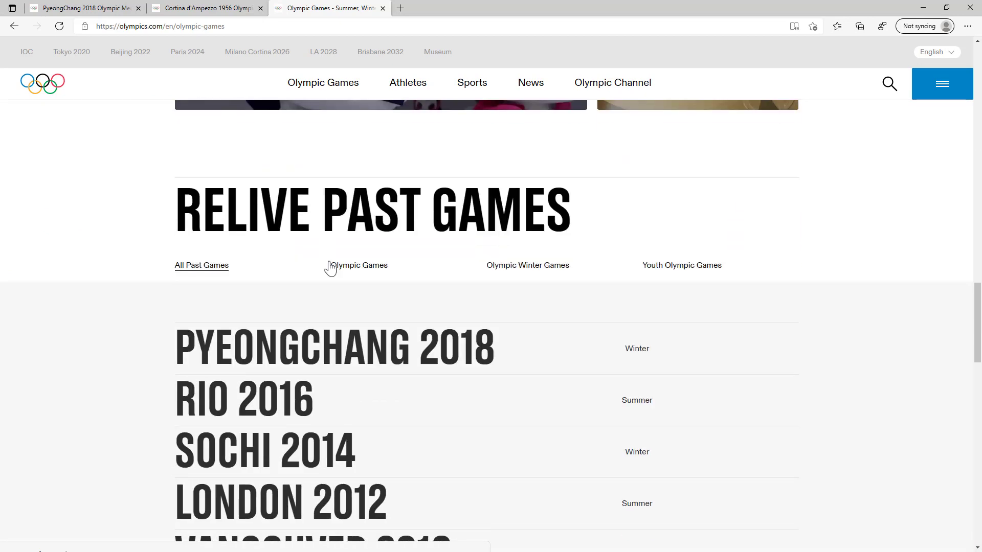
{"action": "scroll", "coordinate": [352, 203], "scroll_direction": "up", "scroll_amount": 20}
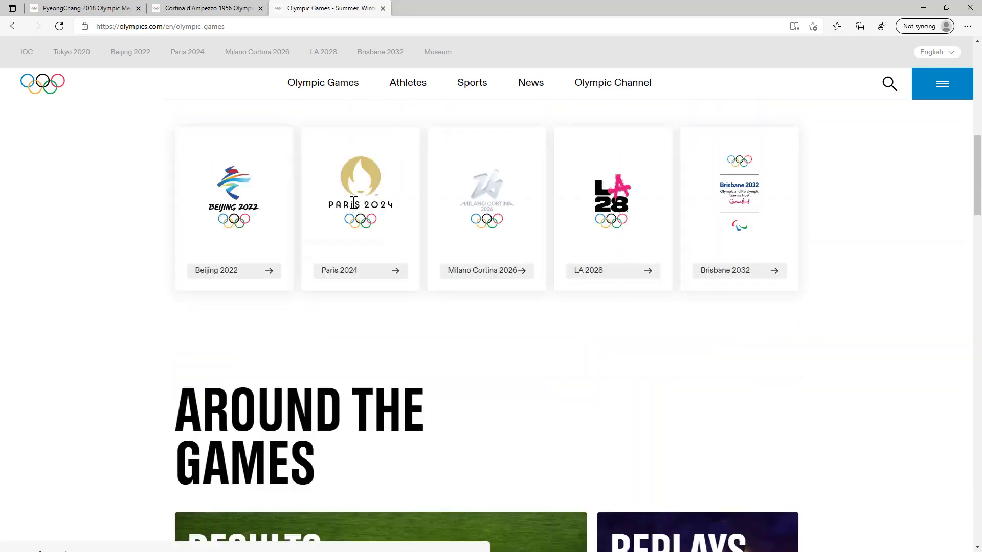
{"action": "scroll", "coordinate": [354, 203], "scroll_direction": "down", "scroll_amount": 20}
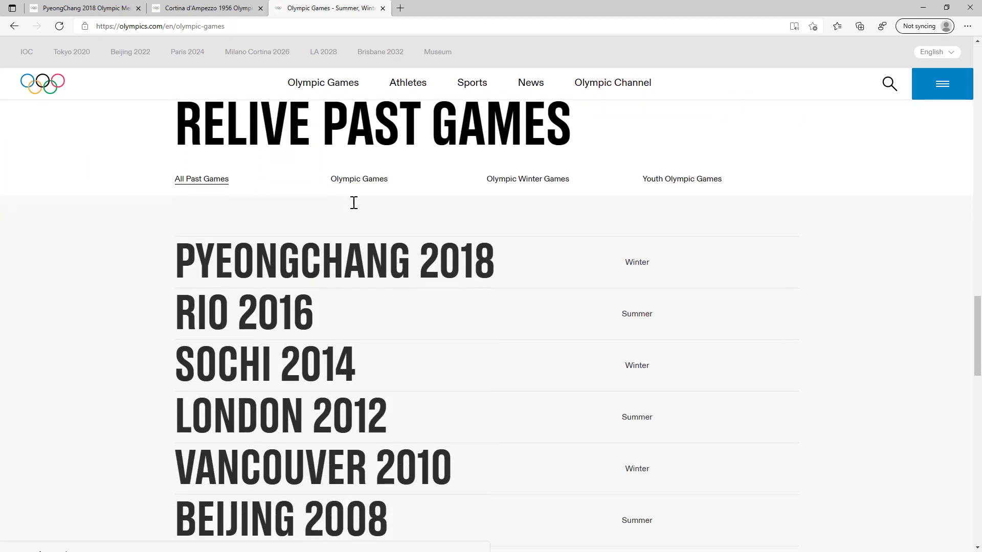
{"action": "scroll", "coordinate": [353, 203], "scroll_direction": "down", "scroll_amount": 11}
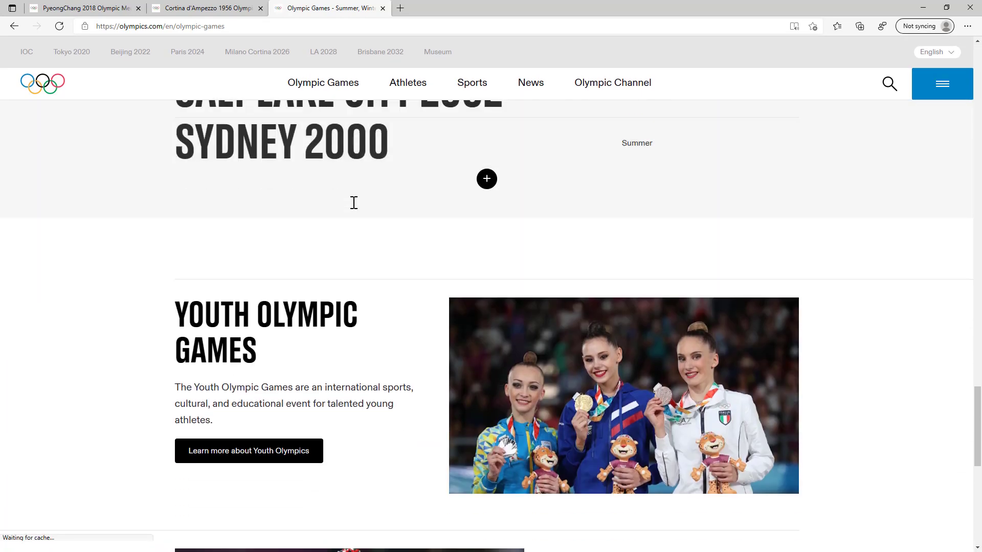
{"action": "scroll", "coordinate": [353, 203], "scroll_direction": "down", "scroll_amount": 7}
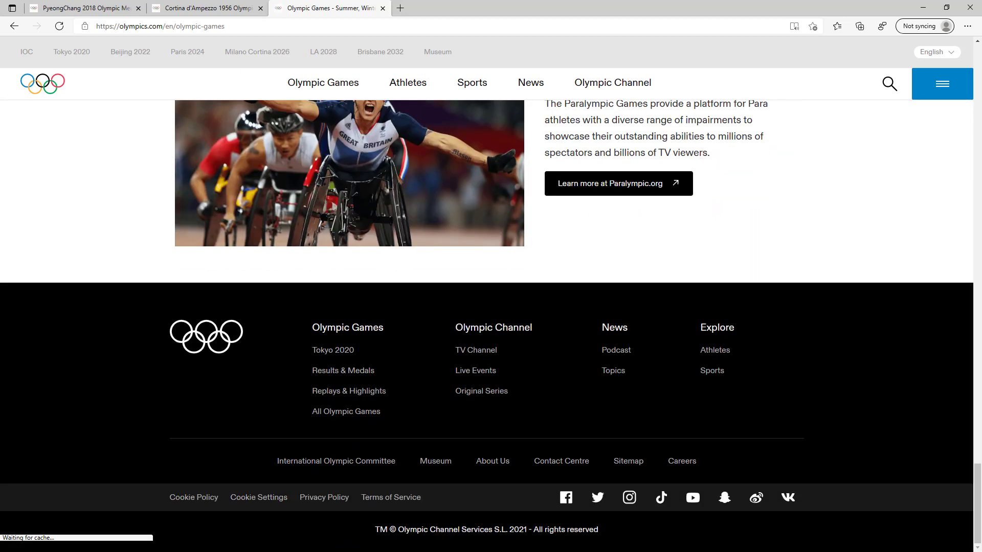
{"action": "left_click", "coordinate": [327, 369]}
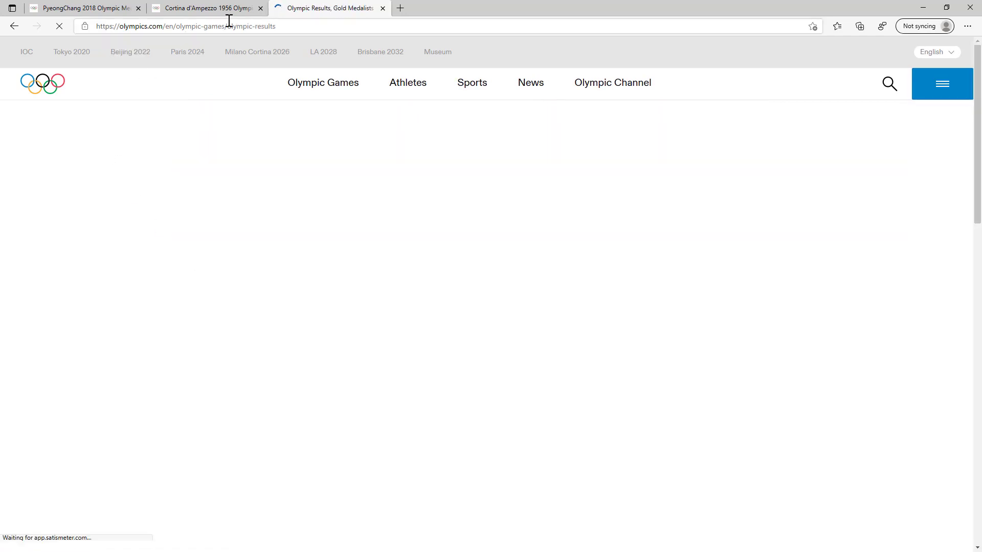
{"action": "left_click", "coordinate": [295, 26]}
{"action": "key", "text": "ctrl+c"}
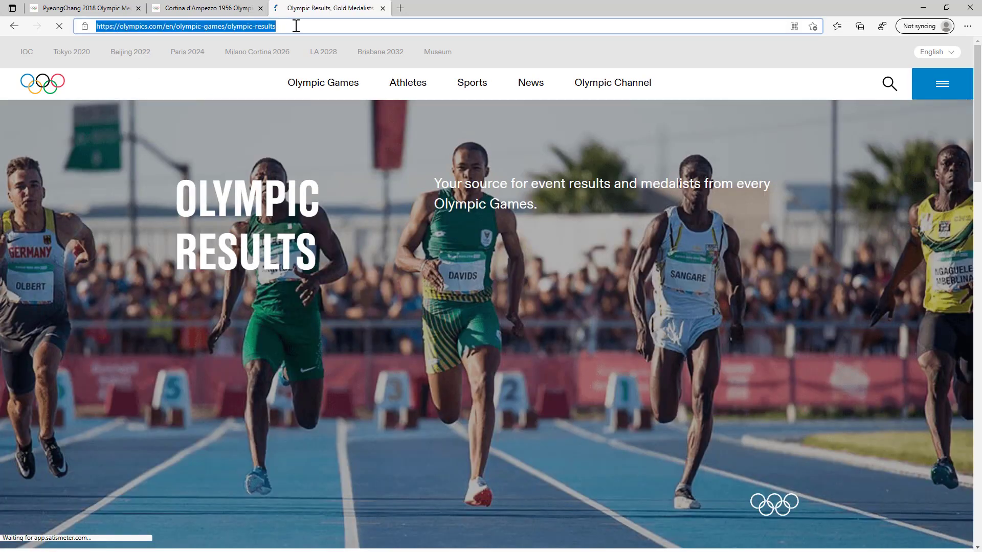
{"action": "scroll", "coordinate": [332, 238], "scroll_direction": "down", "scroll_amount": 8}
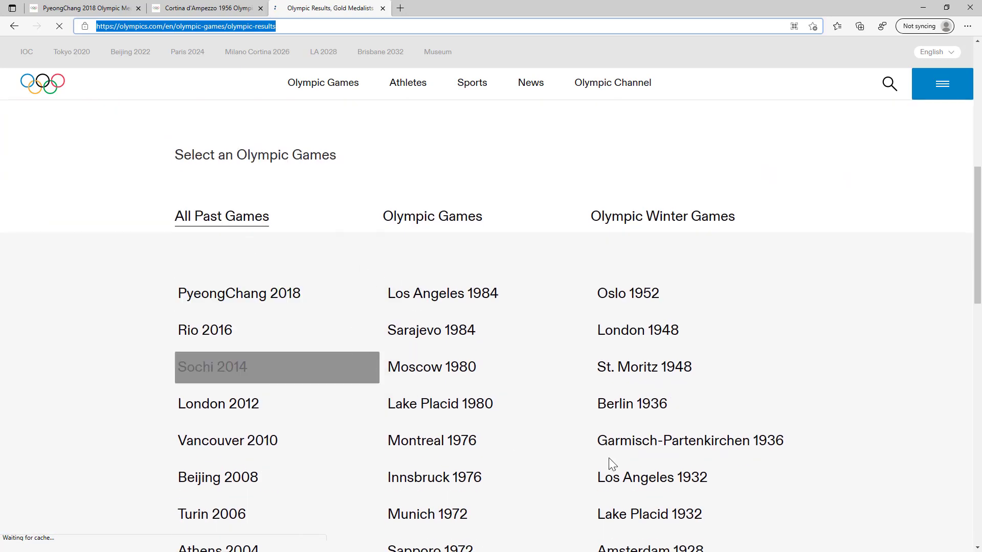
{"action": "scroll", "coordinate": [516, 500], "scroll_direction": "down", "scroll_amount": 5}
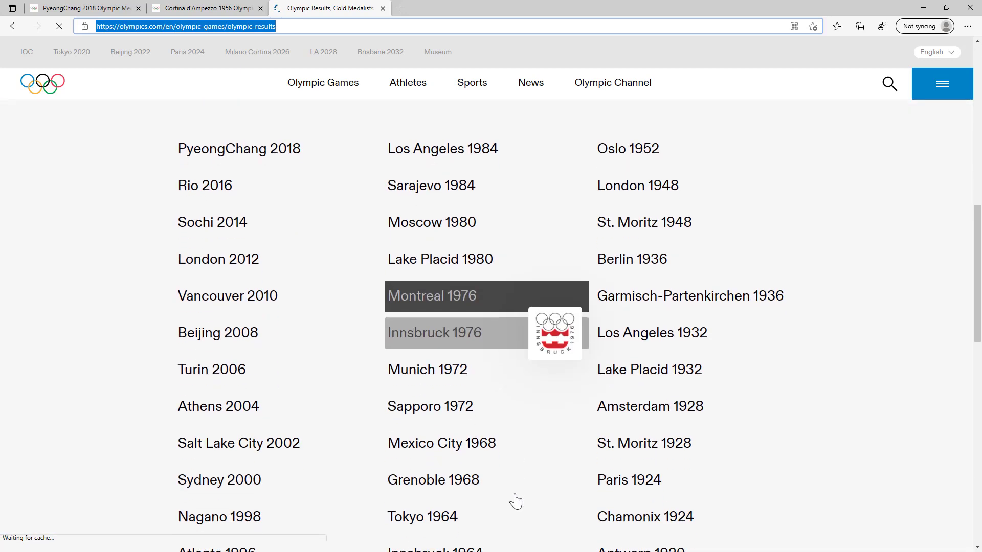
{"action": "scroll", "coordinate": [515, 500], "scroll_direction": "down", "scroll_amount": 4}
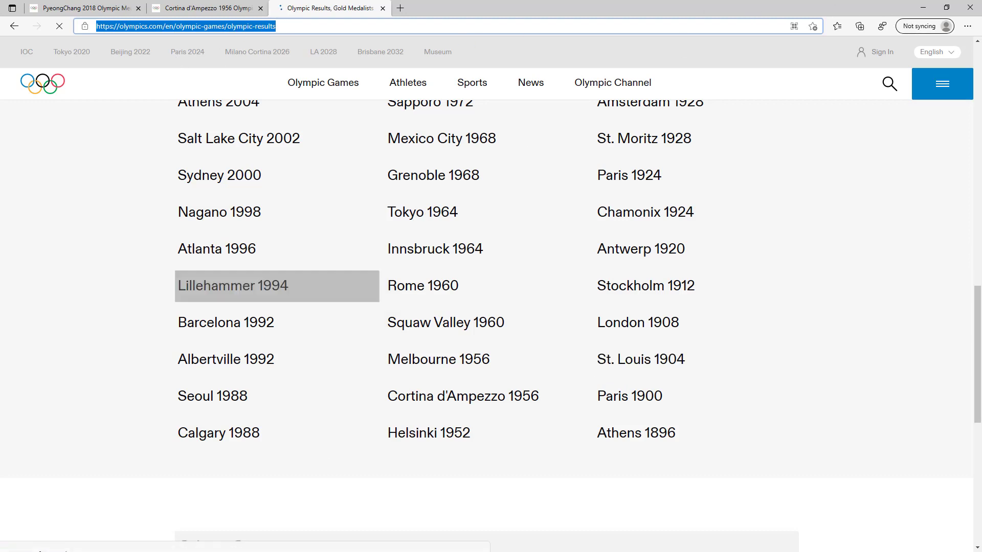
{"action": "key", "text": "alt+Tab"}
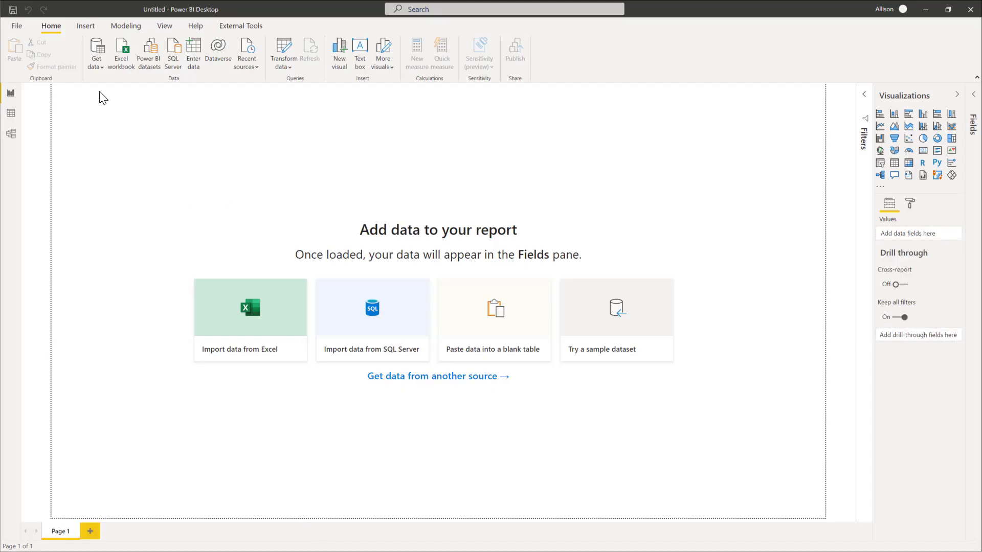
{"action": "left_click", "coordinate": [97, 66]}
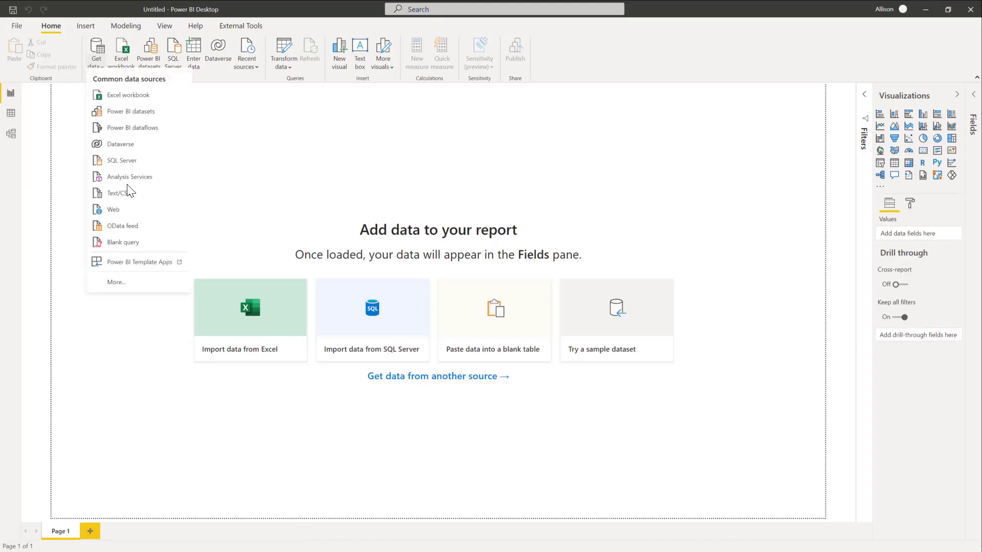
{"action": "left_click", "coordinate": [112, 210]}
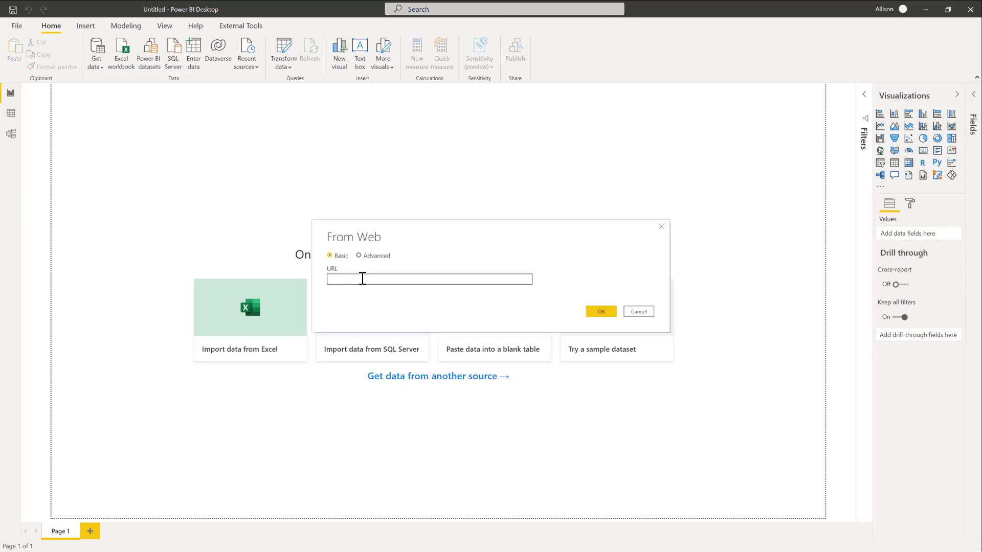
{"action": "key", "text": "ctrl+v"}
{"action": "key", "text": "Return"}
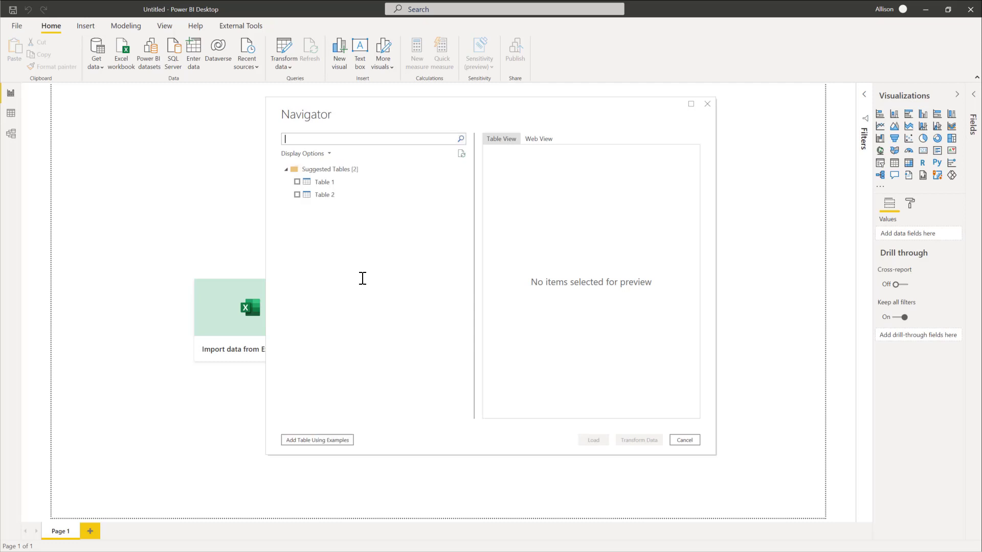
Step: Preview Table 1 with the list of past Games in the Navigator, select it and open it for transformation in Power Query
{"action": "left_click", "coordinate": [331, 185]}
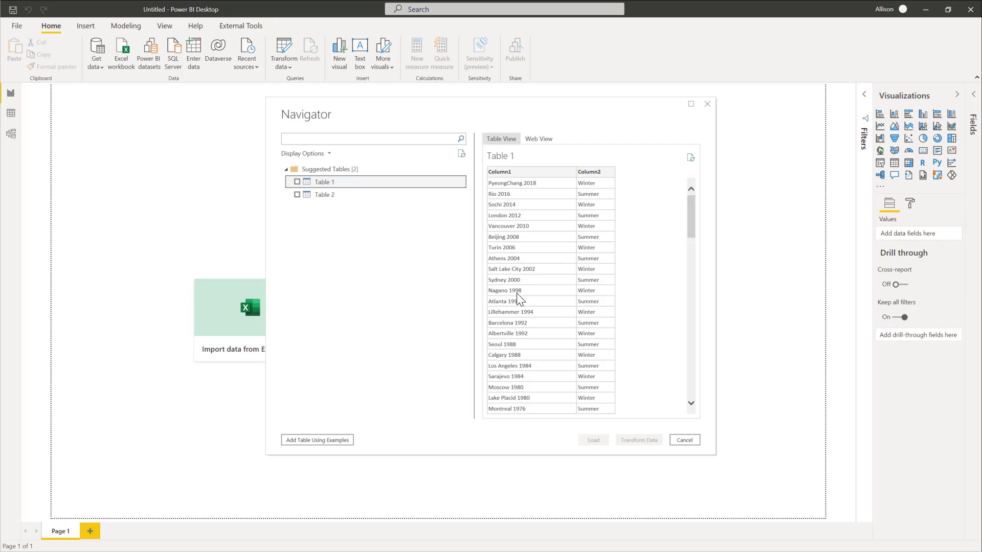
{"action": "scroll", "coordinate": [598, 280], "scroll_direction": "down", "scroll_amount": 5}
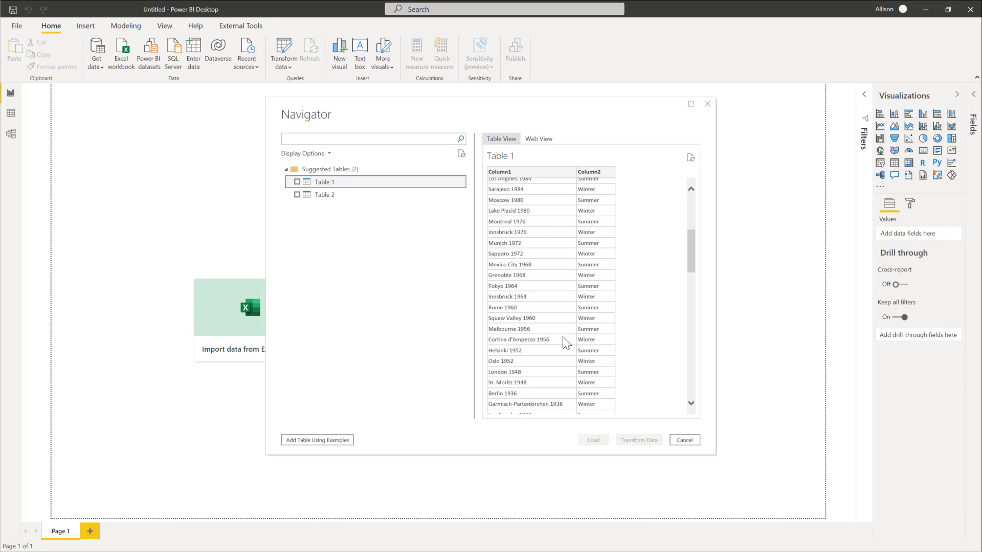
{"action": "left_click", "coordinate": [297, 182]}
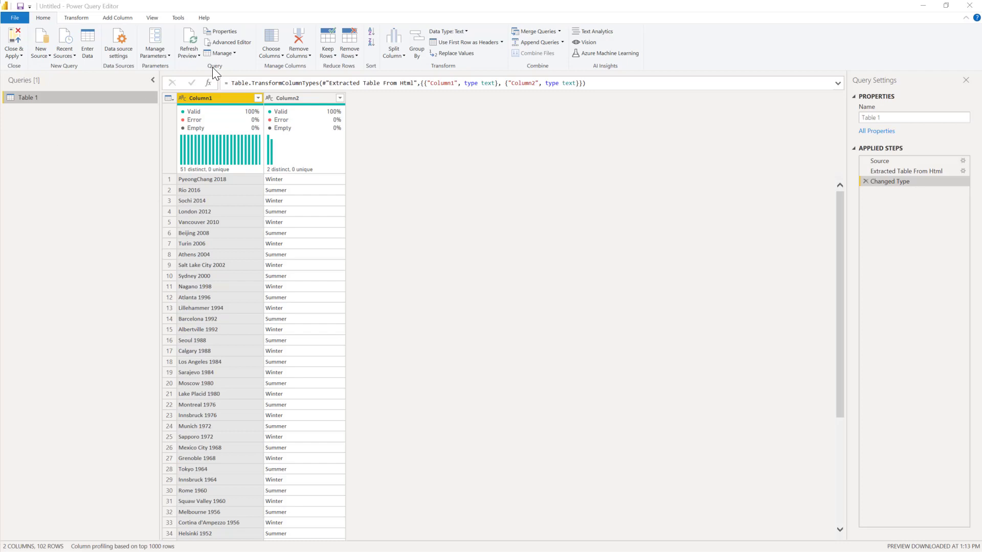
Step: Add an index column starting from 1 to Table 1
{"action": "left_click", "coordinate": [112, 20]}
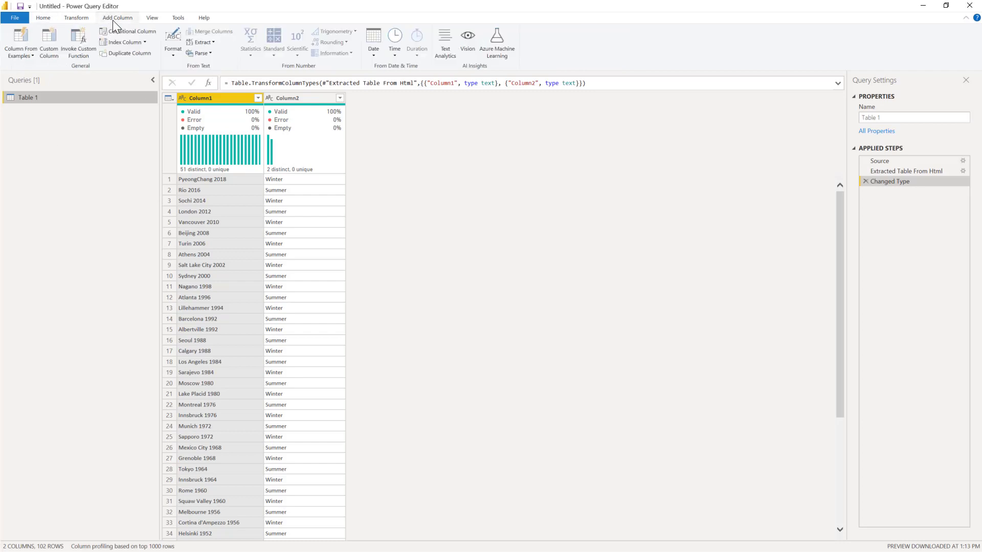
{"action": "left_click", "coordinate": [144, 42]}
{"action": "left_click", "coordinate": [128, 65]}
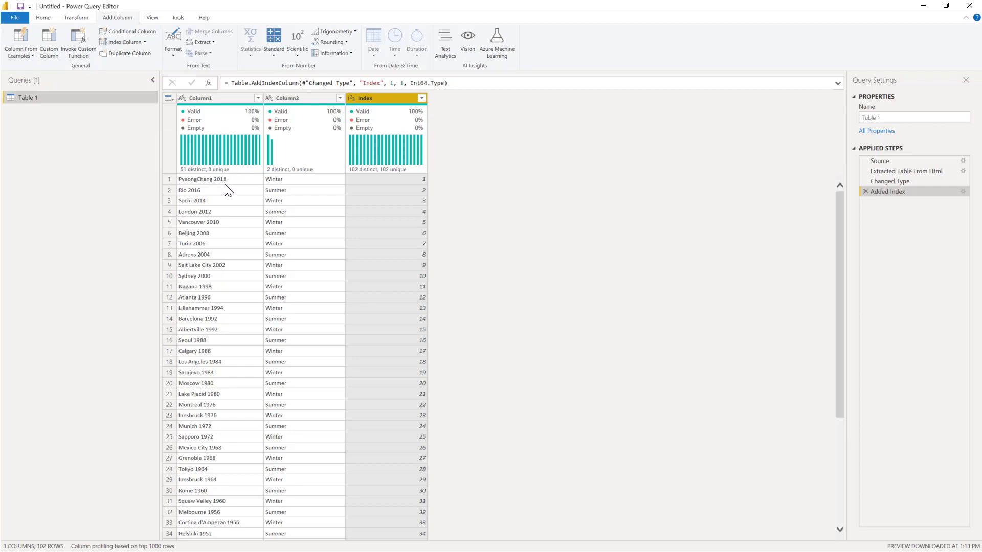
Step: Split Column1 by number of characters, using 4 characters once, as far right as possible, to separate the city from the year
{"action": "left_click", "coordinate": [214, 100]}
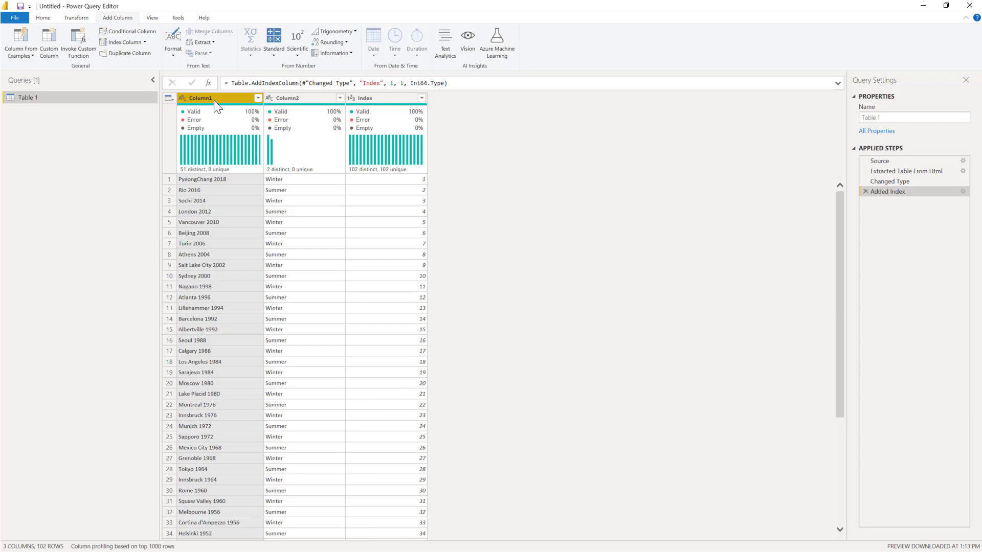
{"action": "left_click", "coordinate": [75, 18]}
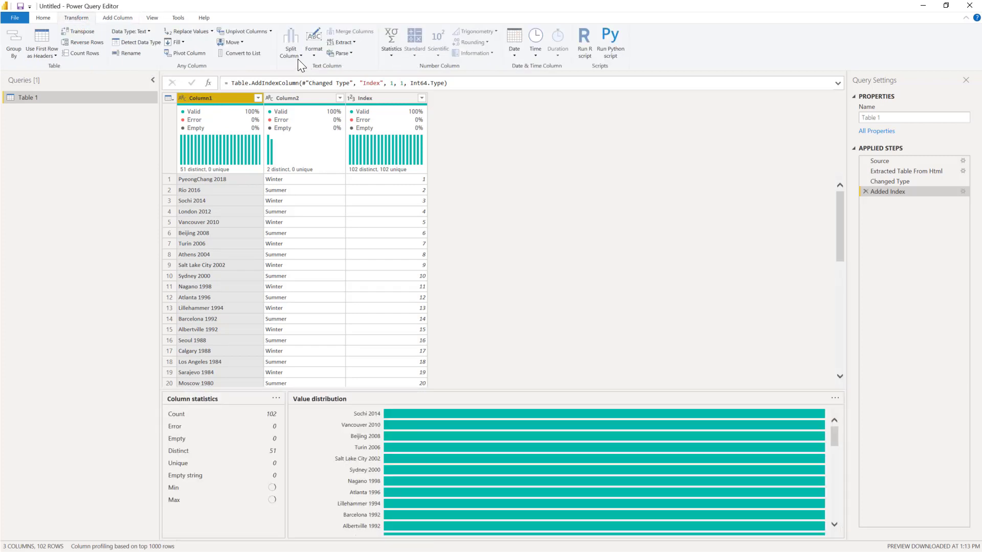
{"action": "left_click", "coordinate": [298, 59]}
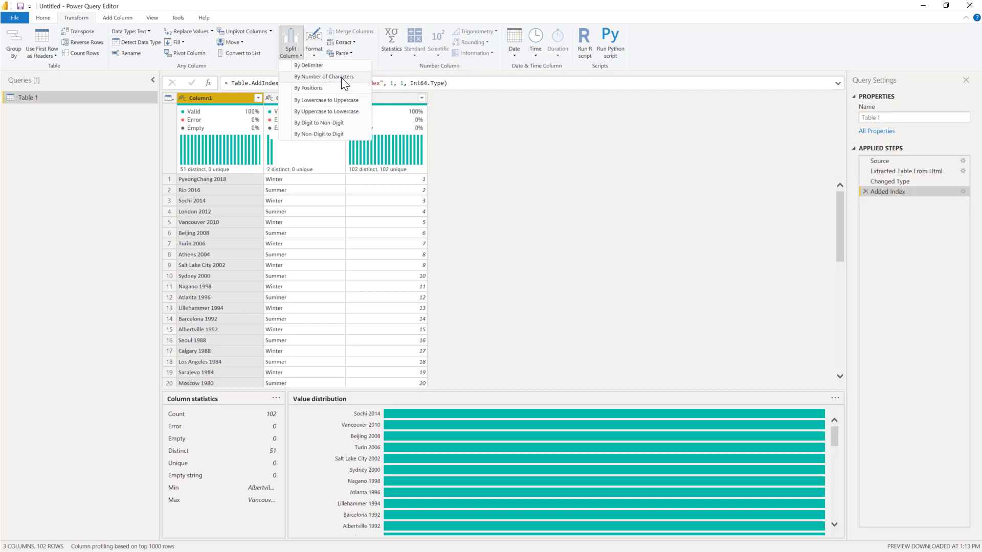
{"action": "left_click", "coordinate": [342, 77]}
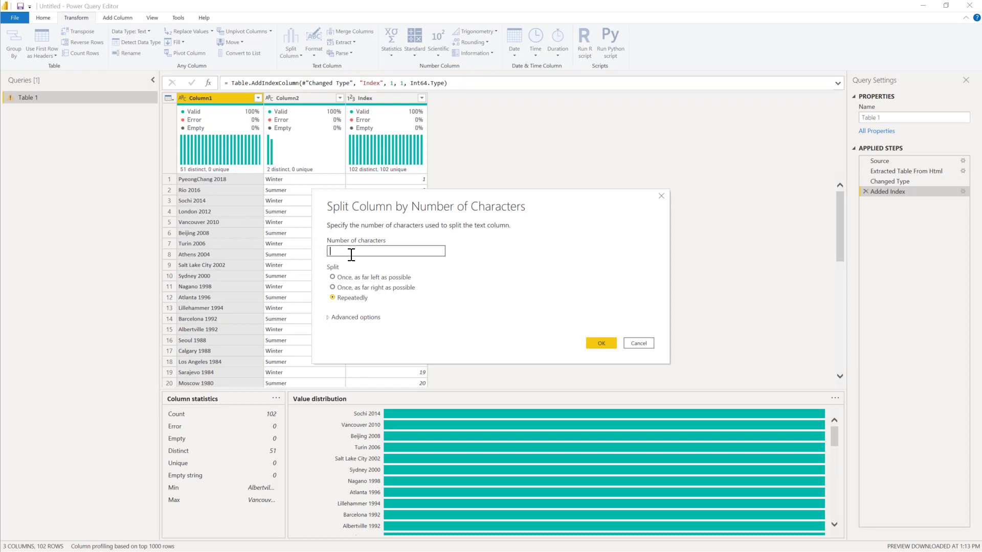
{"action": "type", "text": "4"}
{"action": "left_click", "coordinate": [342, 287]}
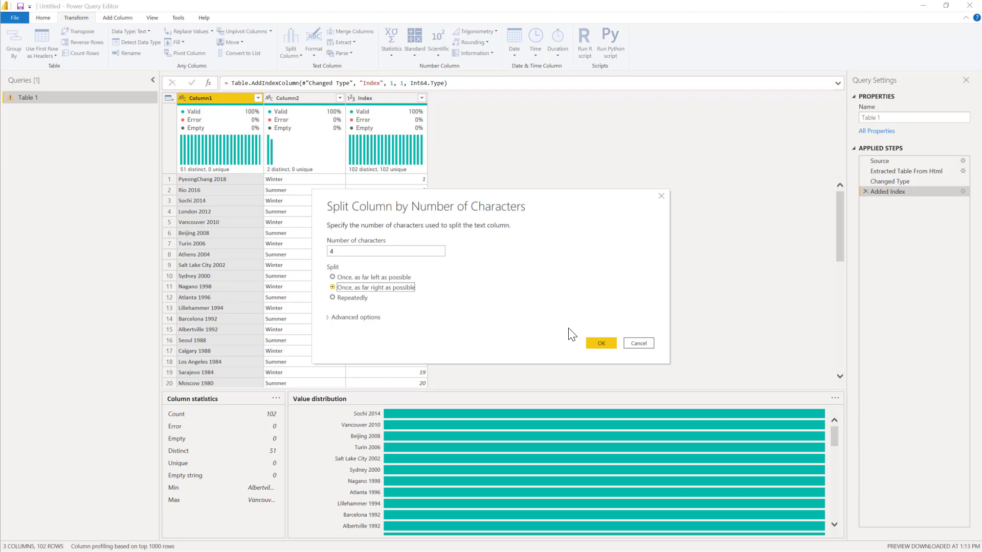
{"action": "left_click", "coordinate": [603, 343]}
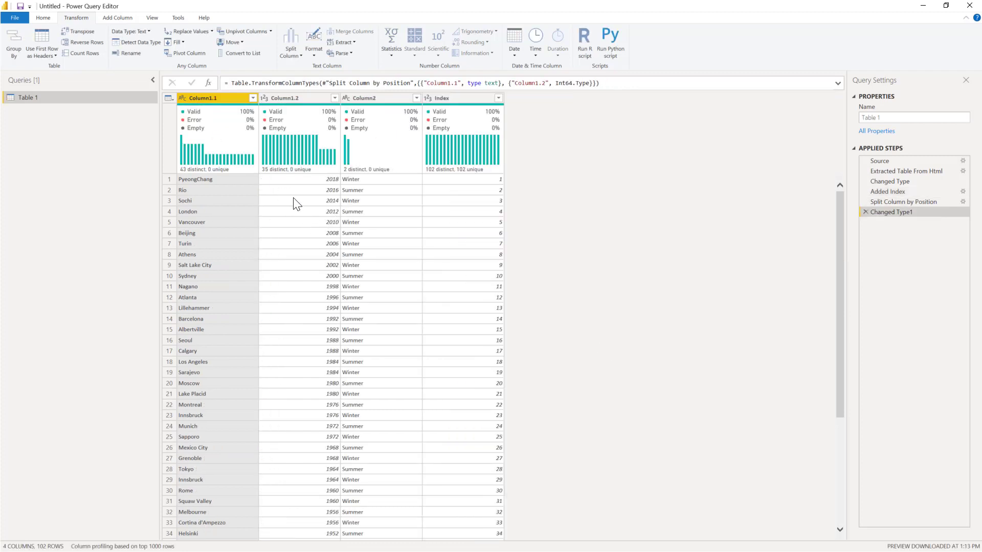
Step: Check the PyeongChang value for a trailing space and trim the text in Column1.1
{"action": "left_click", "coordinate": [231, 182]}
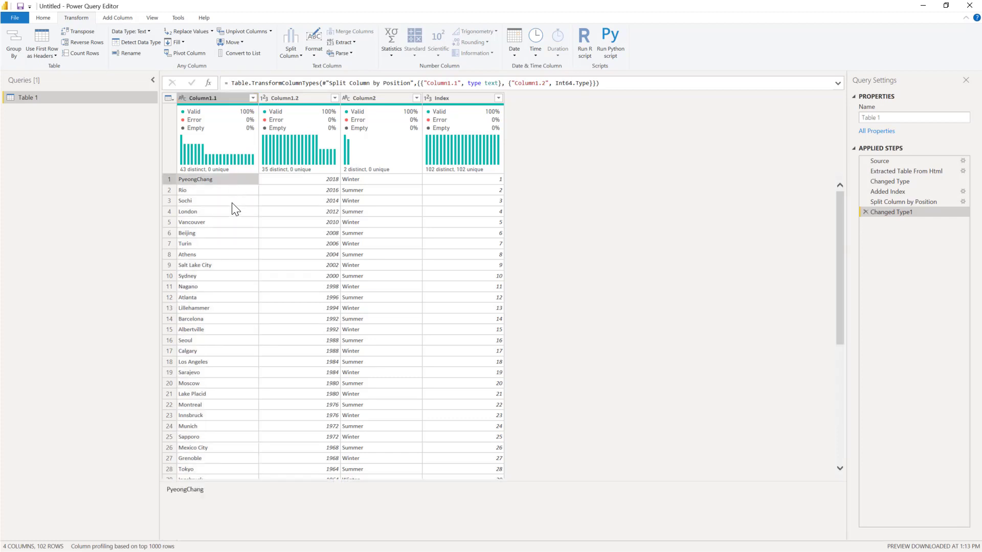
{"action": "left_click", "coordinate": [229, 489]}
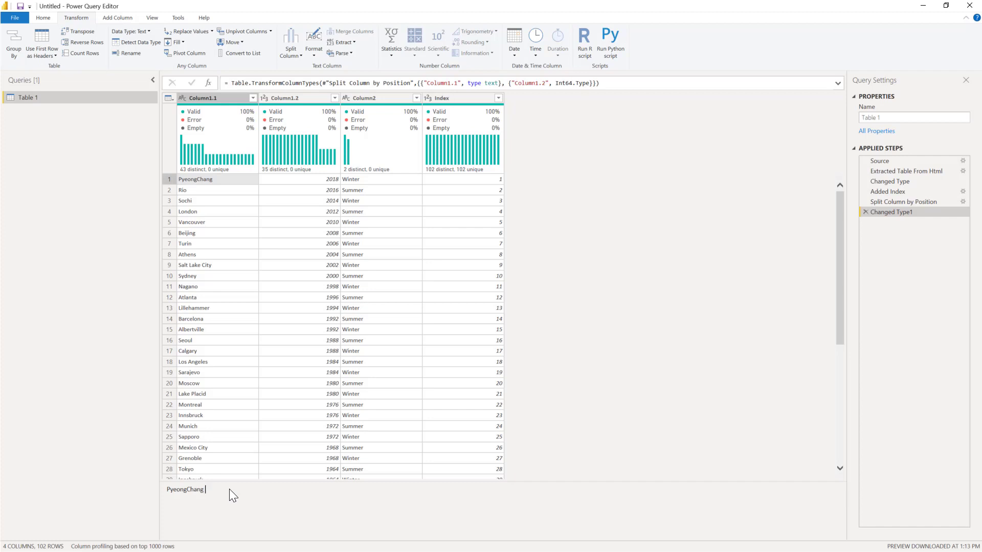
{"action": "left_click", "coordinate": [224, 310]}
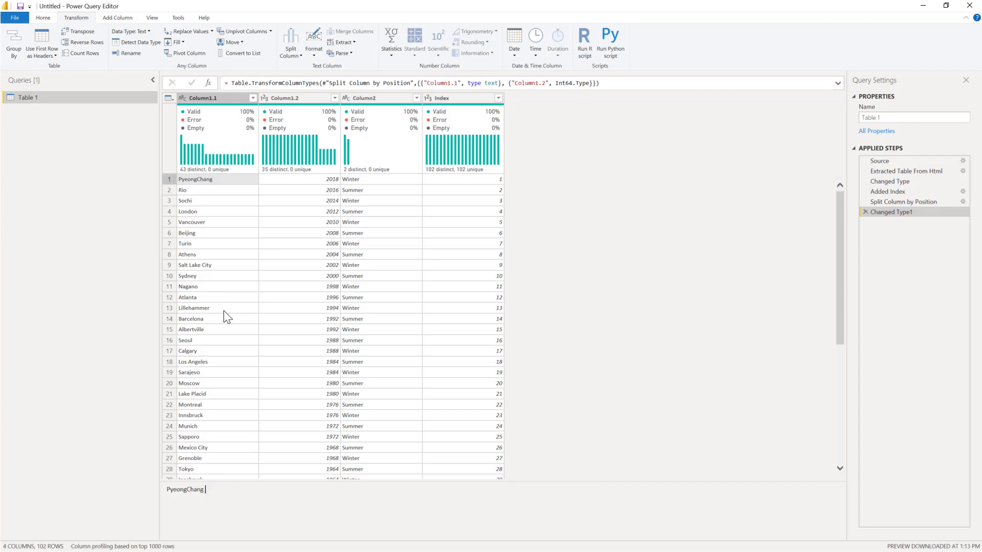
{"action": "left_click", "coordinate": [217, 99]}
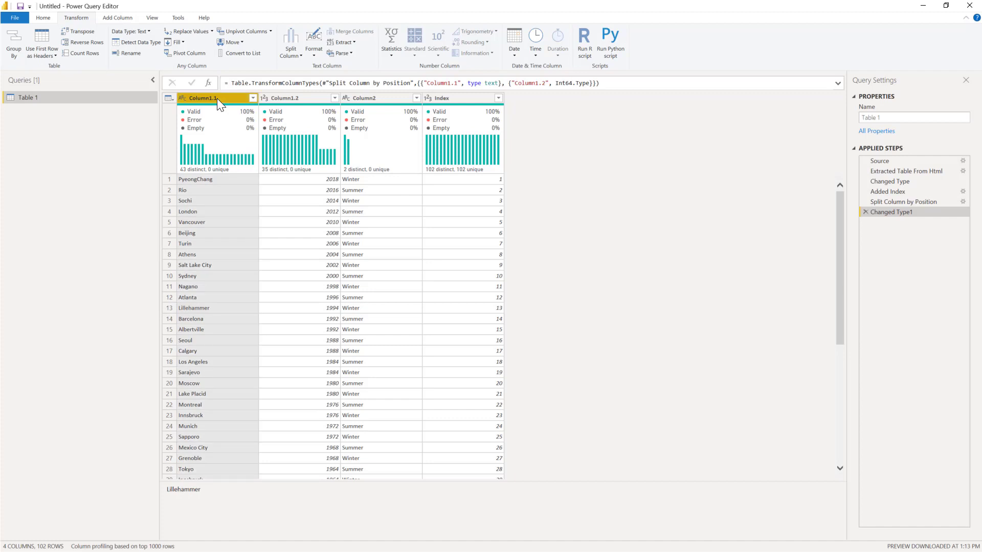
{"action": "right_click", "coordinate": [217, 98]}
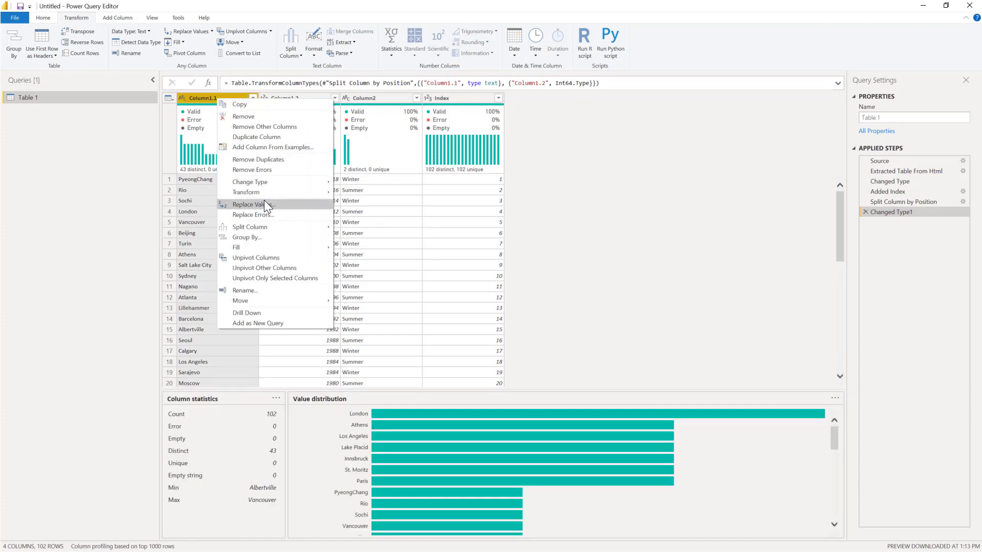
{"action": "mouse_move", "coordinate": [274, 192]}
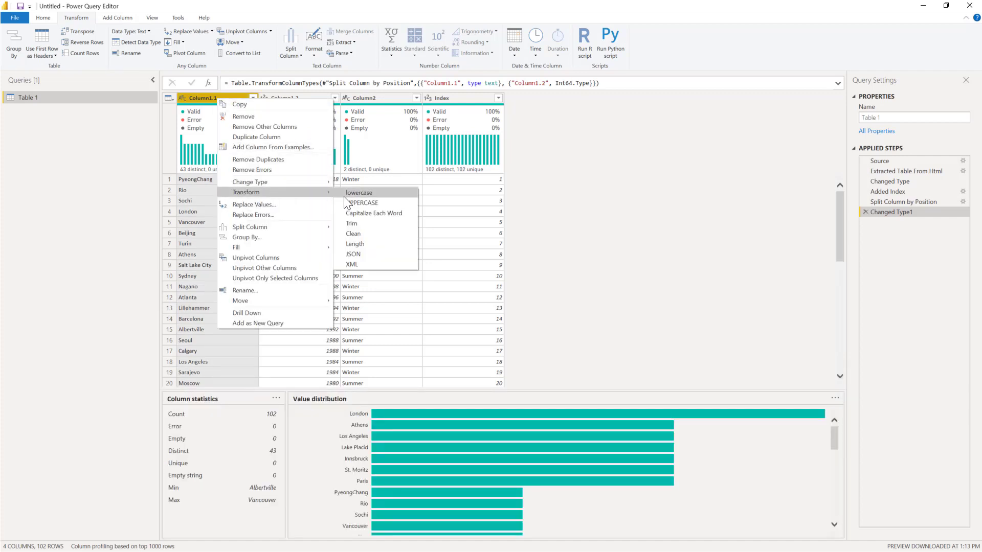
{"action": "left_click", "coordinate": [365, 223]}
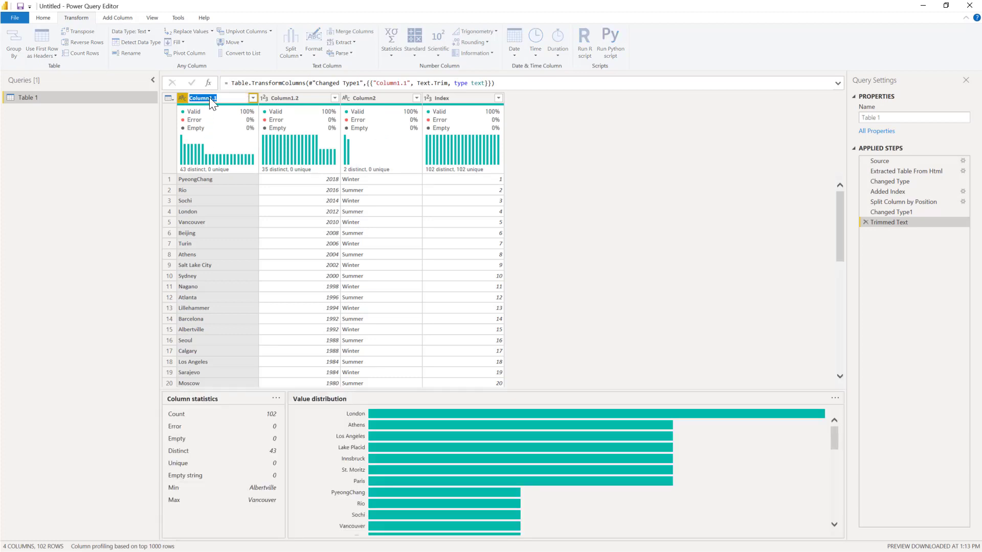
Step: Rename the city column Column1.1 as Location and the year column Column1.2 as Year
{"action": "double_click", "coordinate": [210, 99]}
{"action": "type", "text": "Location"}
{"action": "key", "text": "Return"}
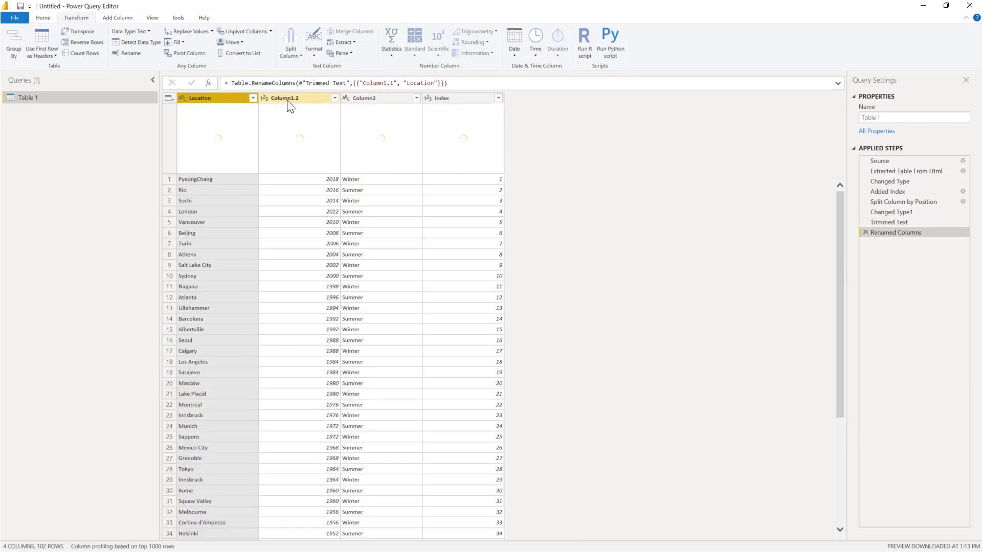
{"action": "left_click", "coordinate": [288, 99]}
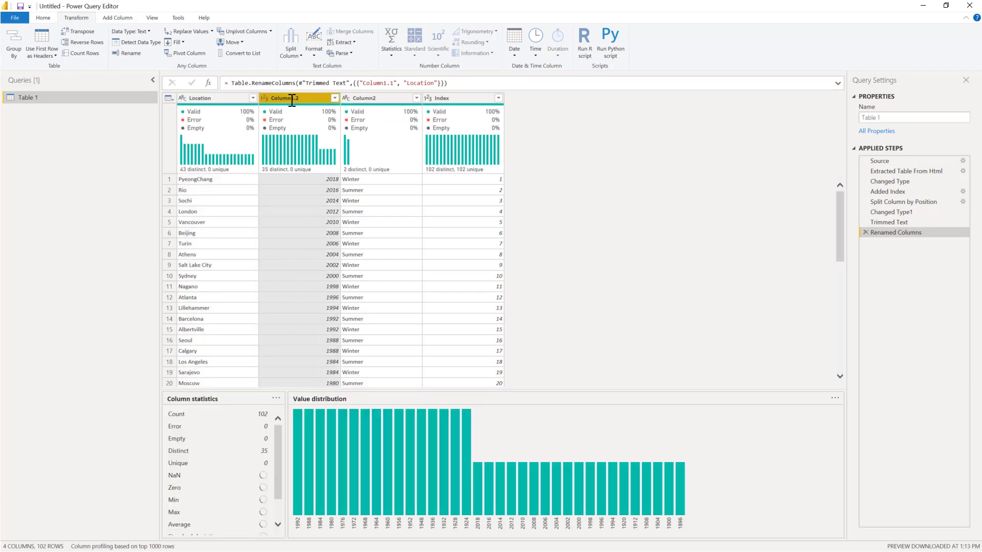
{"action": "double_click", "coordinate": [288, 101]}
{"action": "type", "text": "Year"}
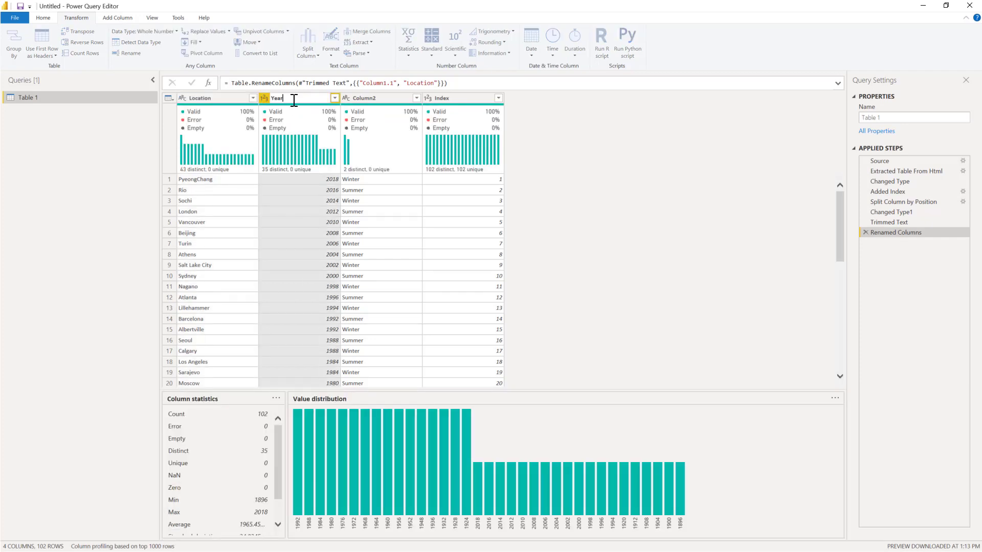
{"action": "key", "text": "Return"}
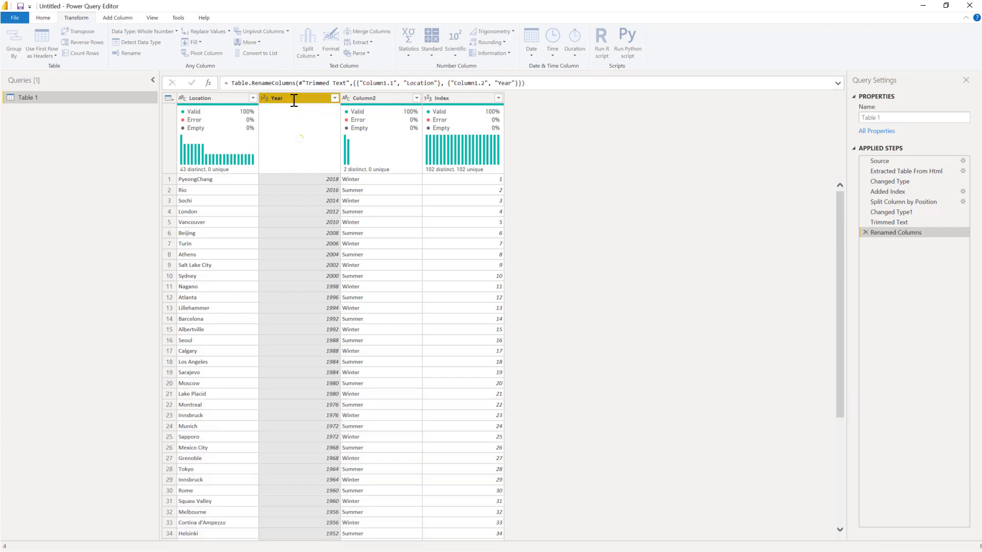
Step: Add a merged column named URLpart that combines Location and Year with a custom hyphen separator
{"action": "left_click", "coordinate": [111, 19]}
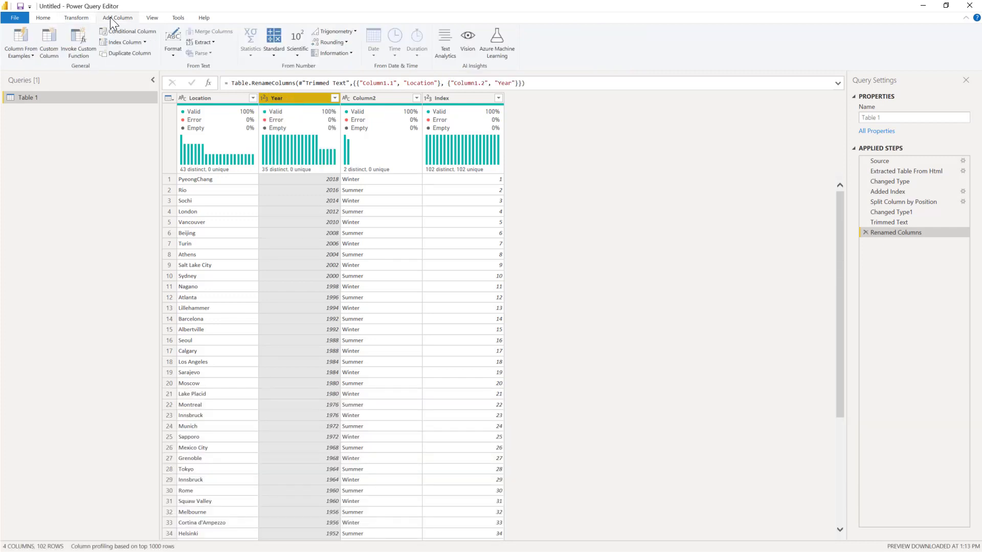
{"action": "left_click", "coordinate": [213, 99]}
{"action": "left_click", "coordinate": [287, 97], "text": "ctrl"}
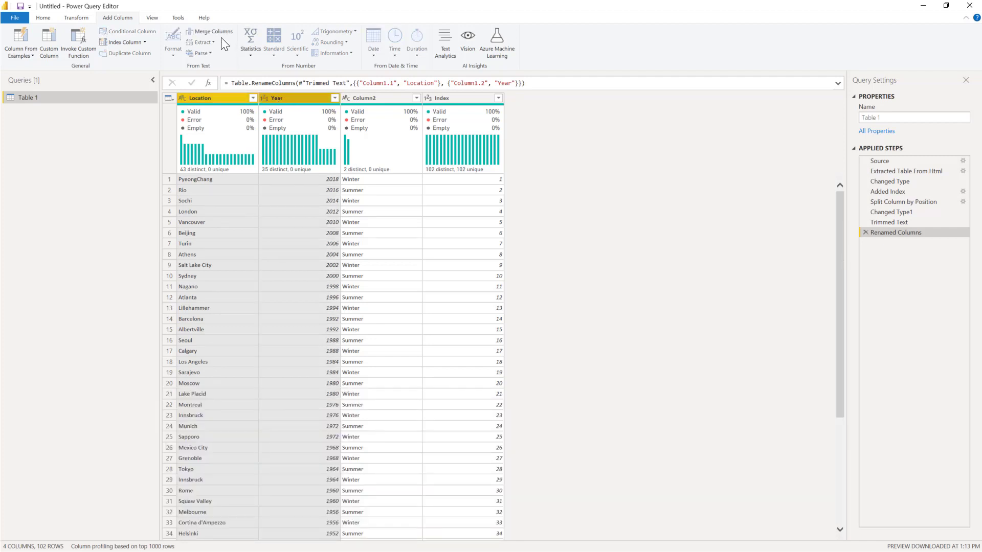
{"action": "left_click", "coordinate": [216, 33]}
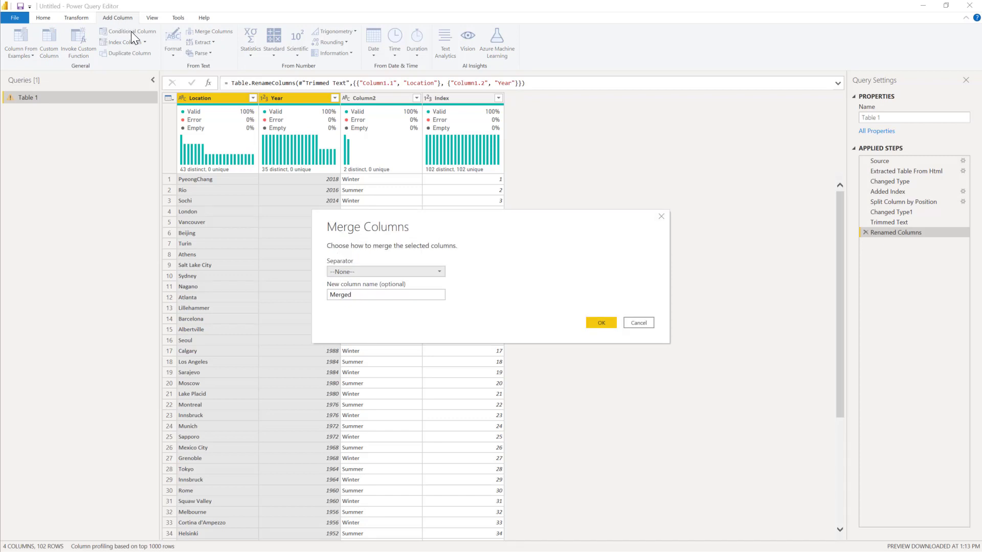
{"action": "left_click", "coordinate": [393, 271]}
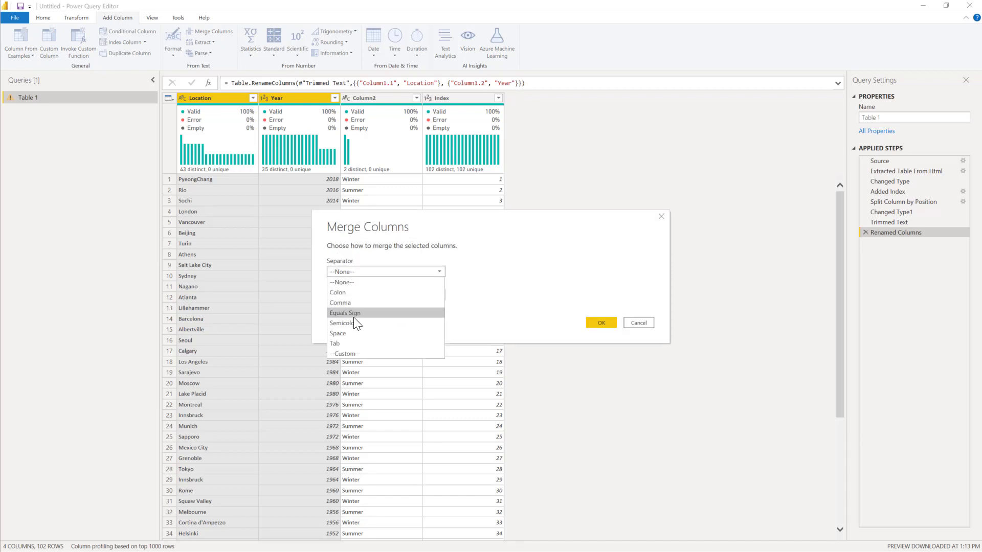
{"action": "left_click", "coordinate": [355, 354]}
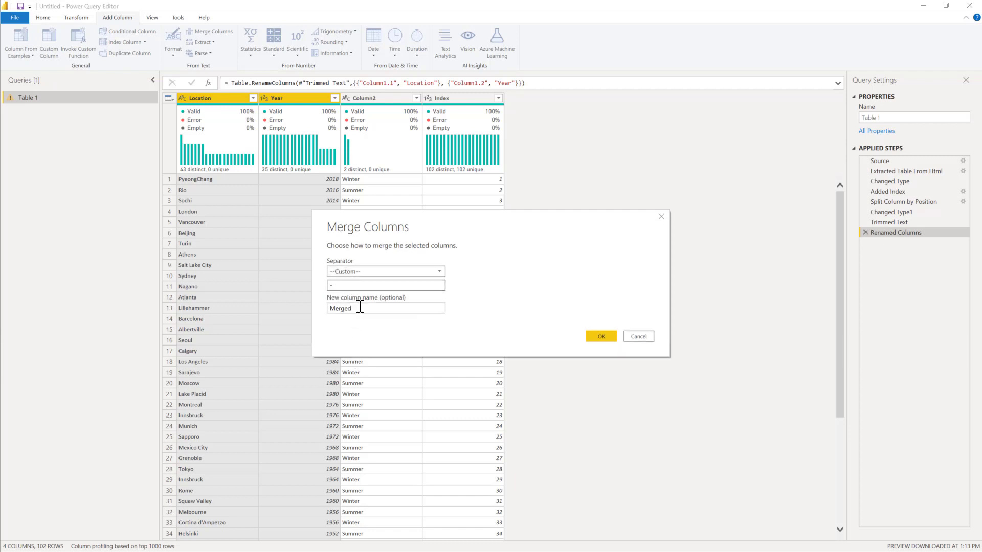
{"action": "left_click_drag", "start_coordinate": [360, 307], "coordinate": [305, 301]}
{"action": "type", "text": "Ur"}
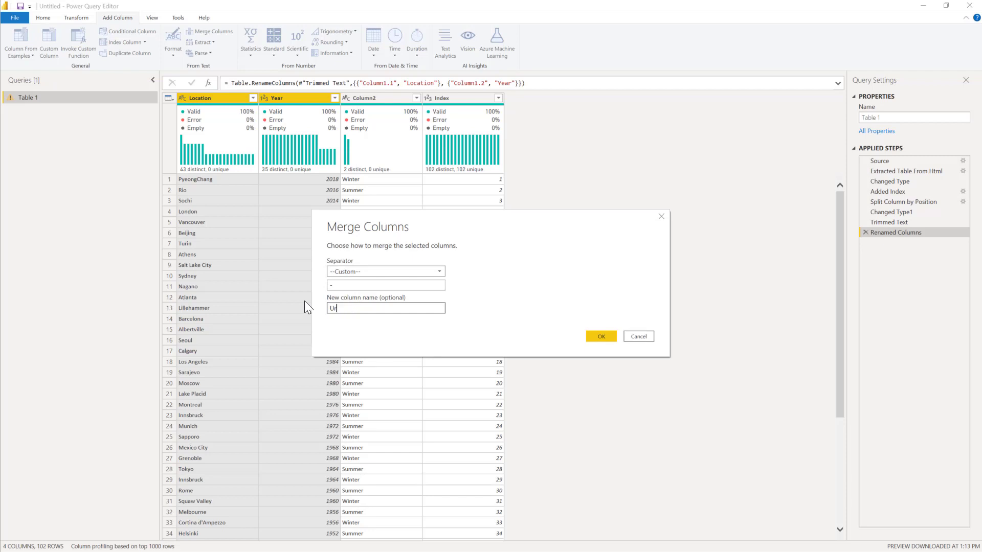
{"action": "type", "text": "l"}
{"action": "key", "text": "BackSpace"}
{"action": "key", "text": "BackSpace"}
{"action": "type", "text": "RLPart"}
{"action": "key", "text": "Return"}
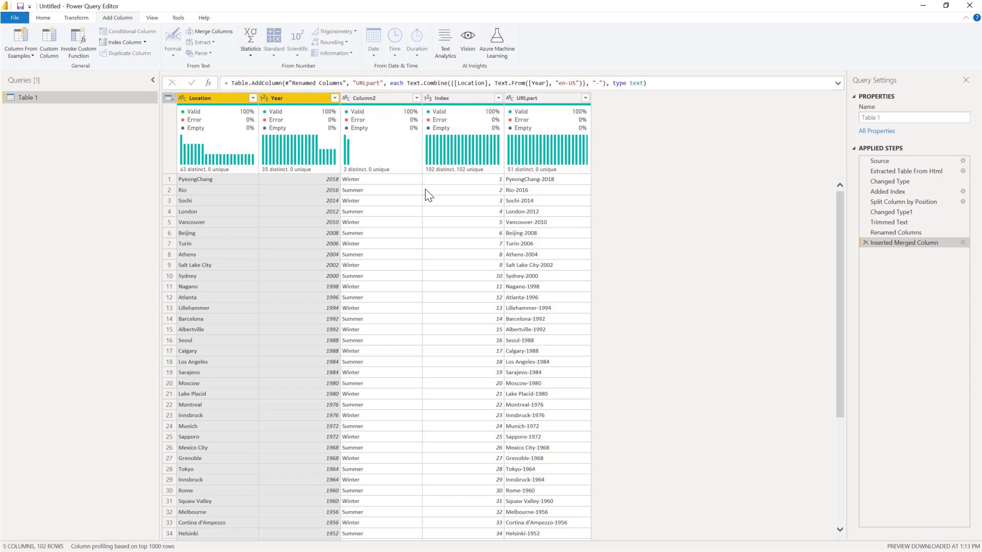
Step: Replace every space with a hyphen in the URLpart column
{"action": "mouse_move", "coordinate": [271, 112]}
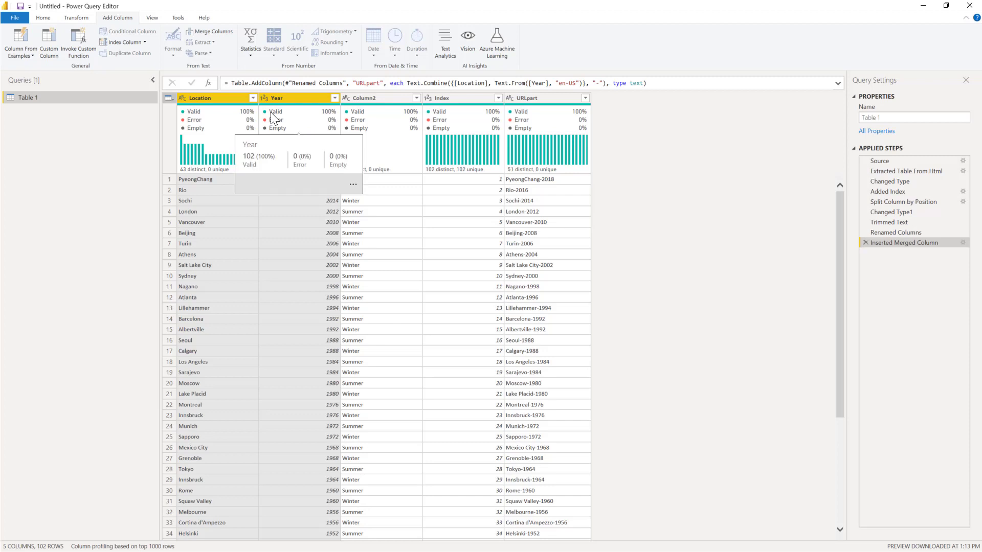
{"action": "left_click", "coordinate": [533, 102]}
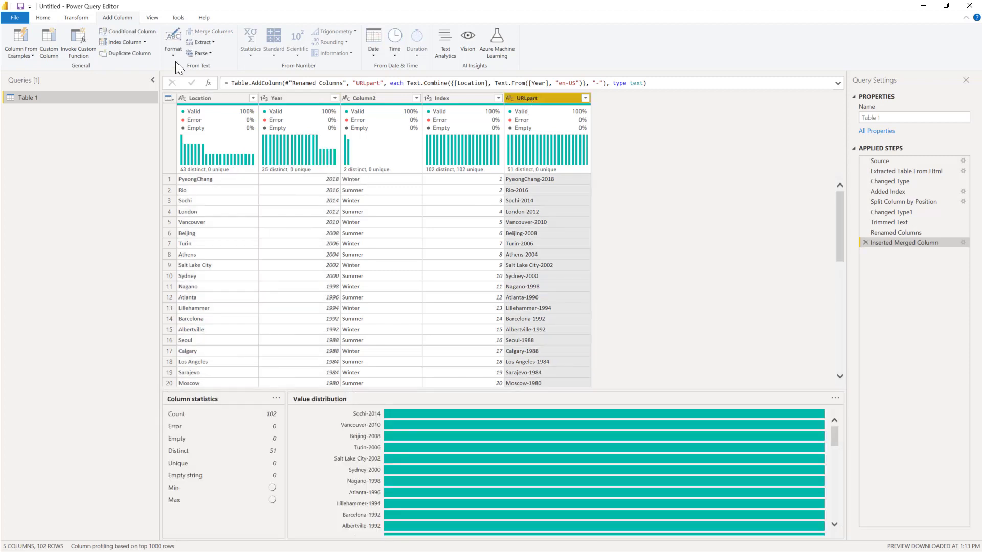
{"action": "left_click", "coordinate": [77, 18]}
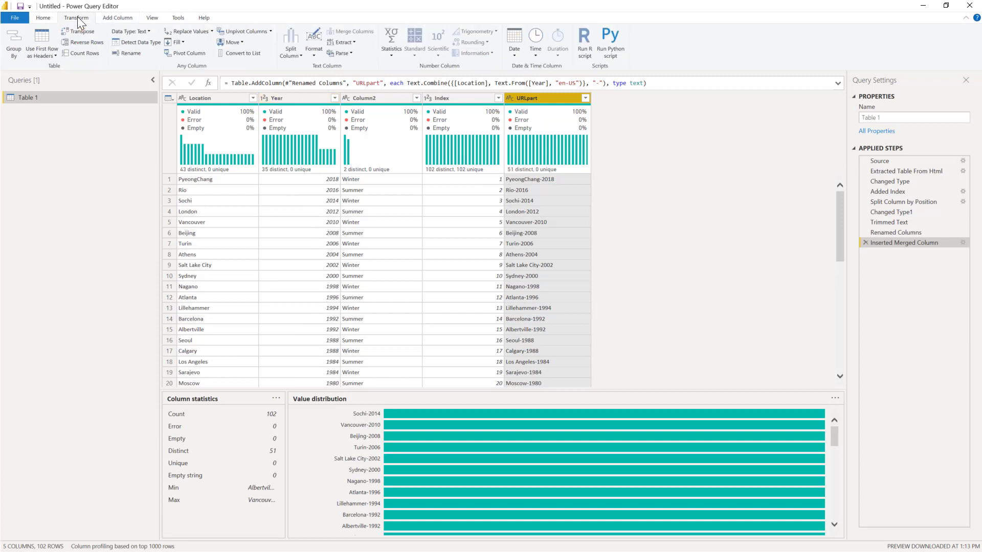
{"action": "left_click", "coordinate": [198, 32]}
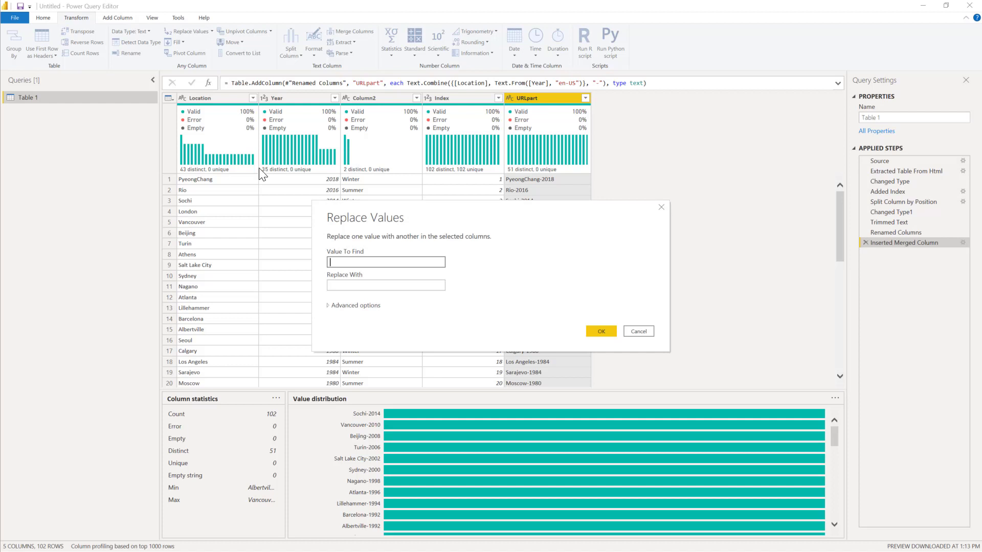
{"action": "left_click", "coordinate": [337, 287]}
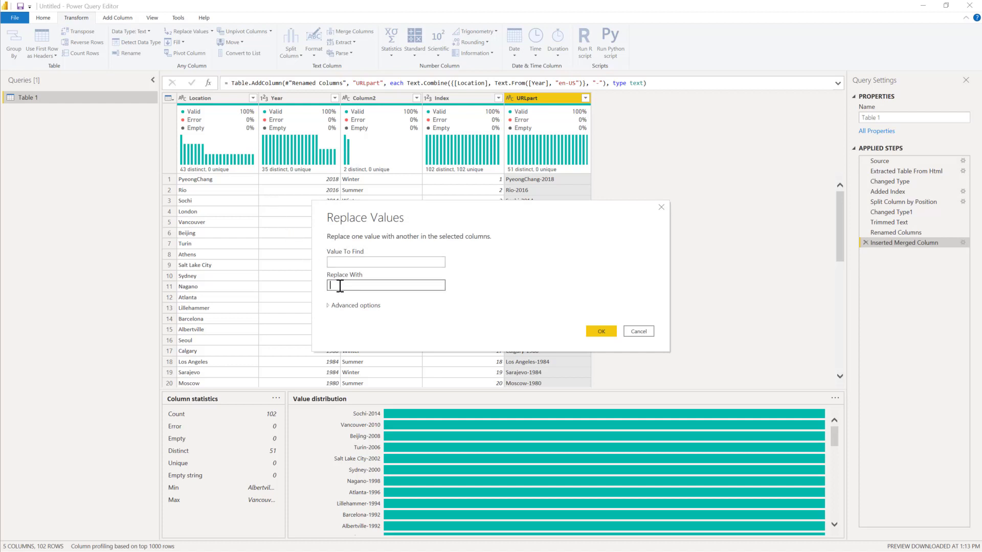
{"action": "type", "text": "-"}
{"action": "left_click", "coordinate": [602, 331]}
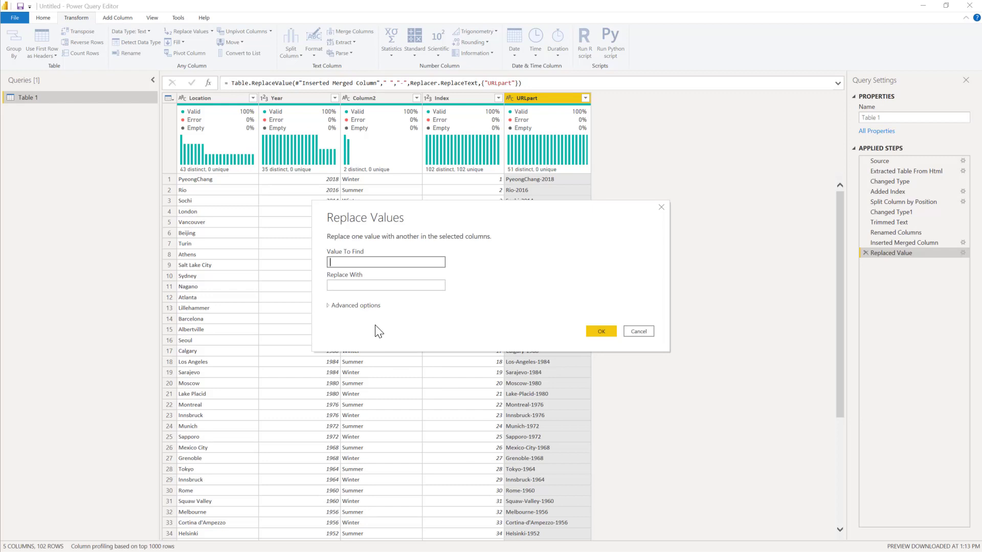
Step: Replace every apostrophe with a hyphen in the URLpart column and check the Cortina d'Ampezzo row
{"action": "left_click", "coordinate": [351, 285]}
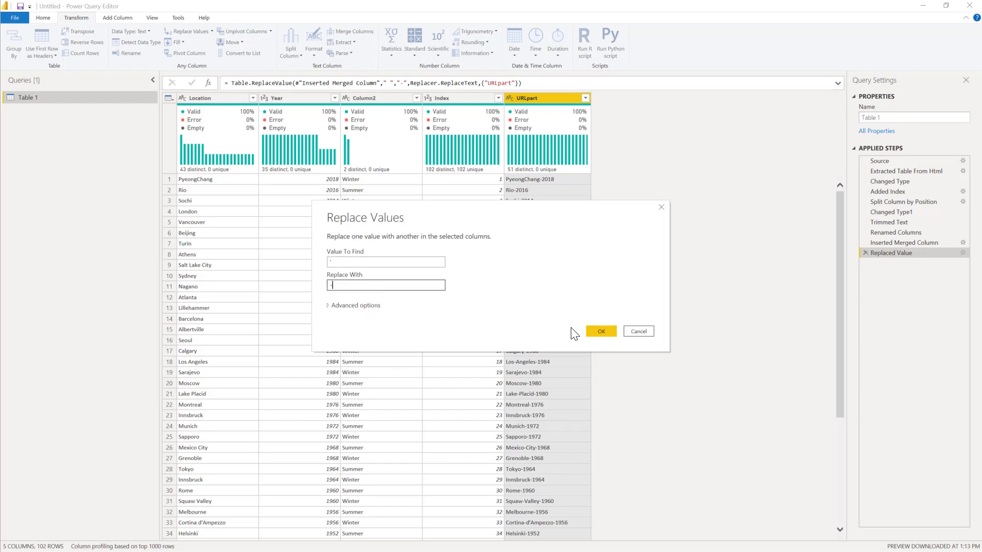
{"action": "left_click", "coordinate": [602, 332]}
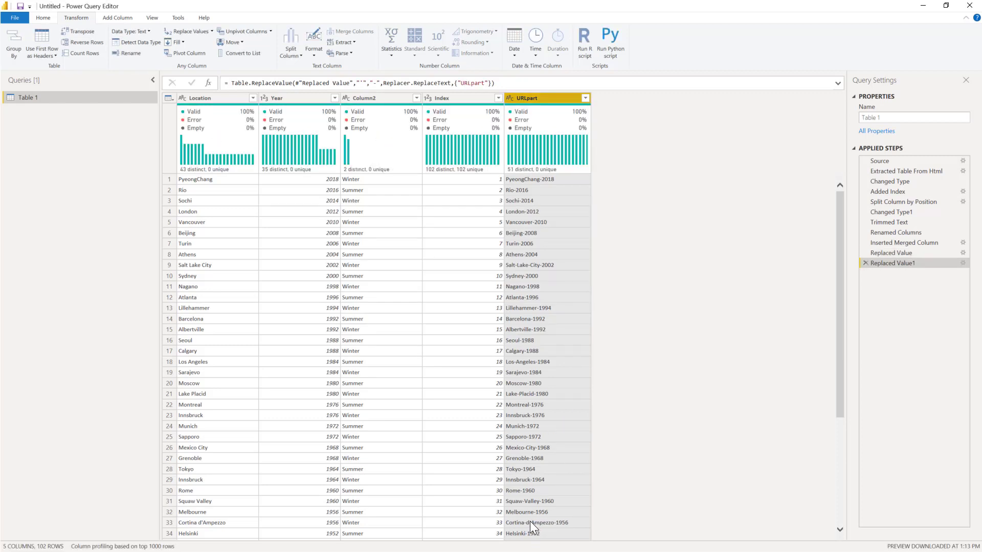
{"action": "scroll", "coordinate": [529, 520], "scroll_direction": "down", "scroll_amount": 3}
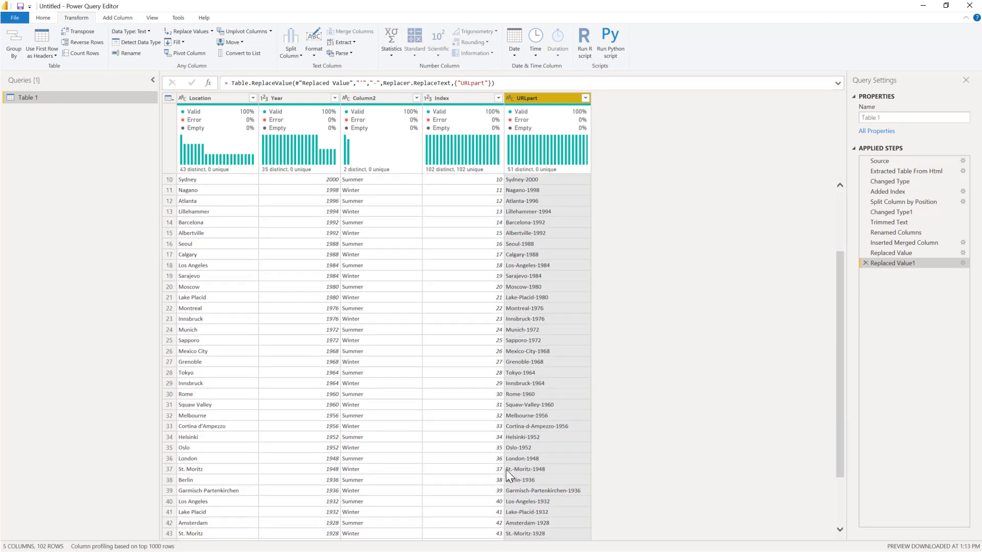
Step: Remove the periods from the URLpart column by replacing them with nothing, and check the St. Moritz and St. Louis rows
{"action": "left_click", "coordinate": [185, 30]}
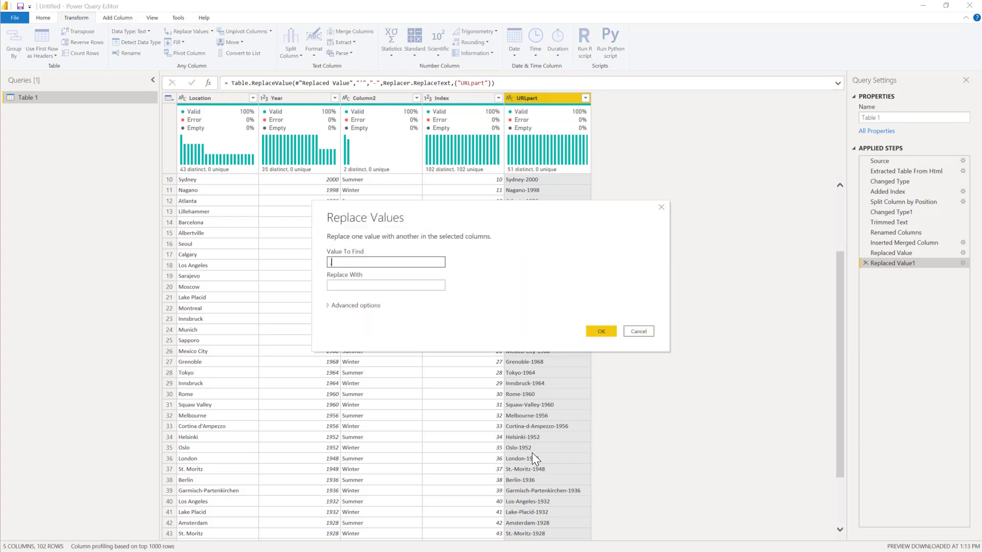
{"action": "type", "text": "."}
{"action": "left_click", "coordinate": [601, 332]}
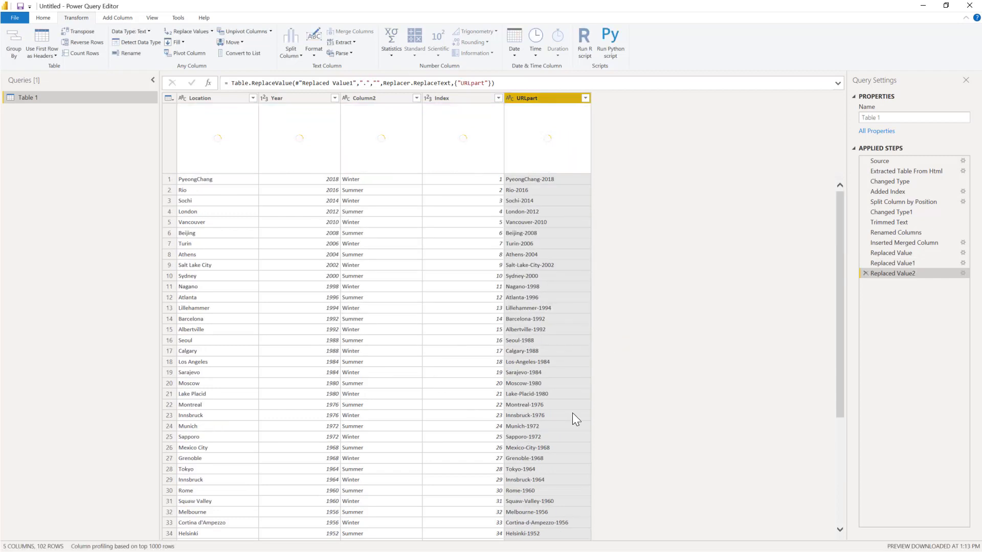
{"action": "scroll", "coordinate": [577, 419], "scroll_direction": "down", "scroll_amount": 5}
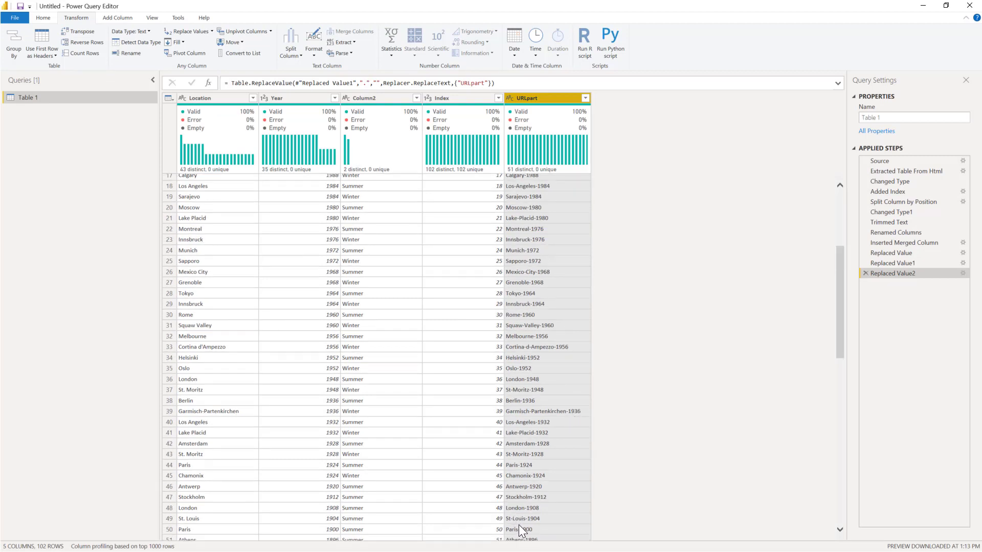
{"action": "scroll", "coordinate": [523, 222], "scroll_direction": "up", "scroll_amount": 5}
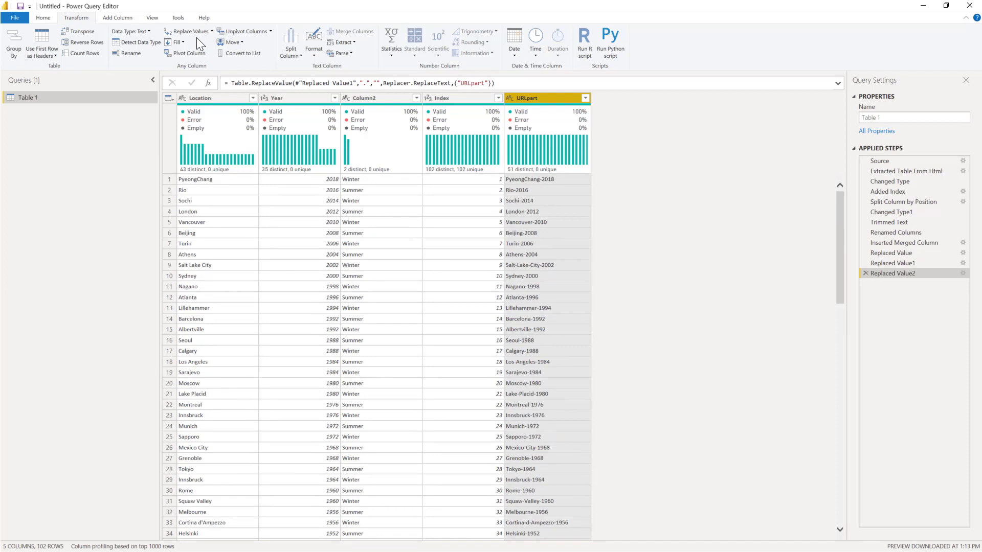
Step: Convert the URLpart column to lowercase and add the suffix /medals to its values
{"action": "left_click", "coordinate": [316, 53]}
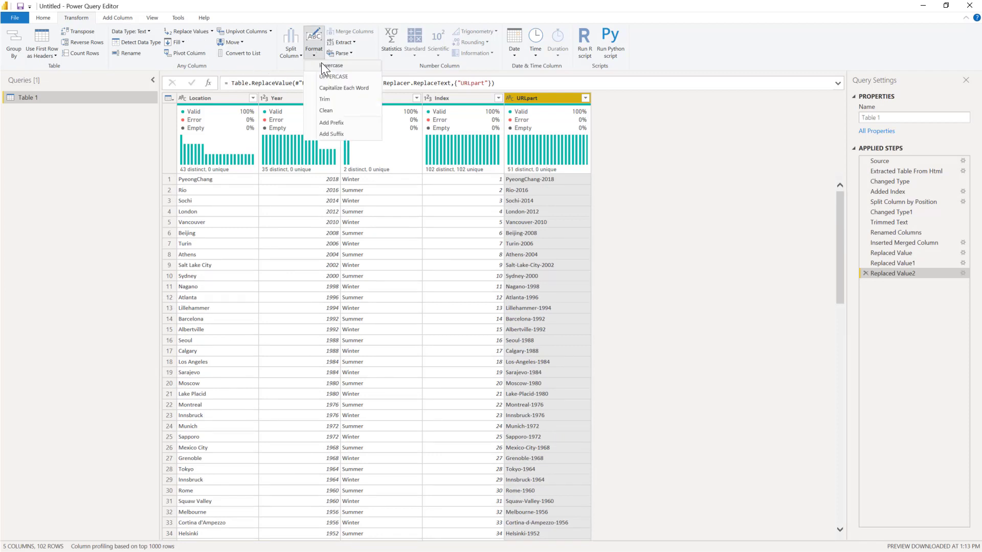
{"action": "left_click", "coordinate": [322, 65]}
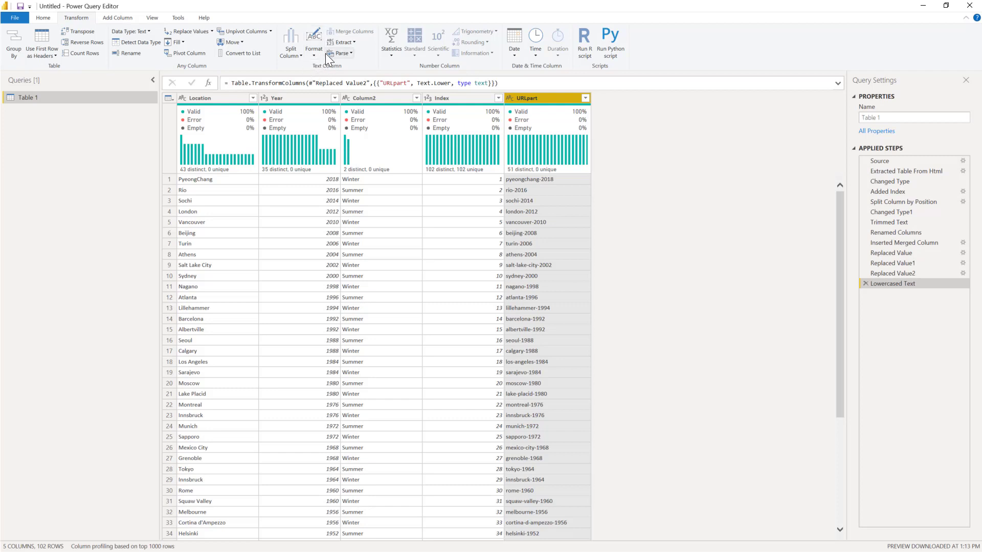
{"action": "left_click", "coordinate": [316, 55]}
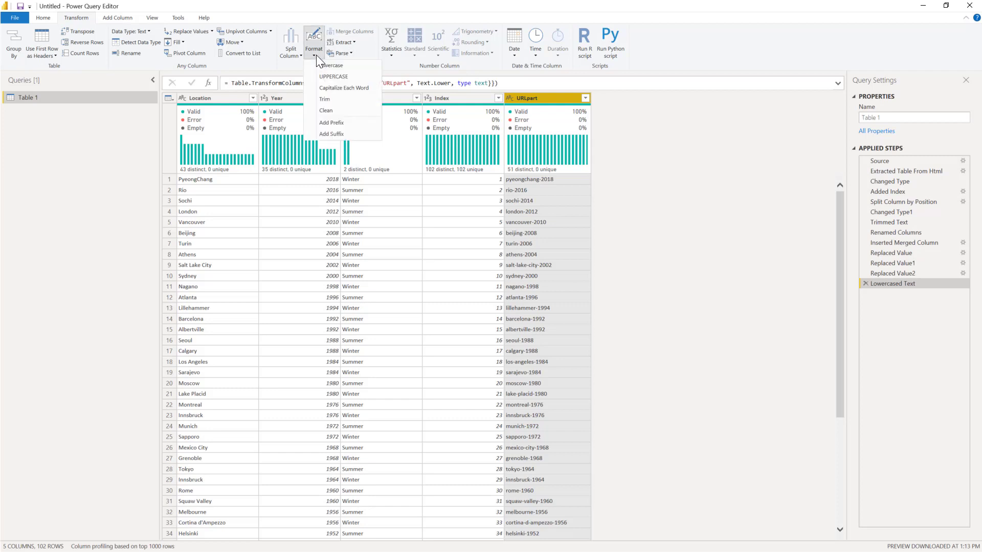
{"action": "left_click", "coordinate": [335, 134]}
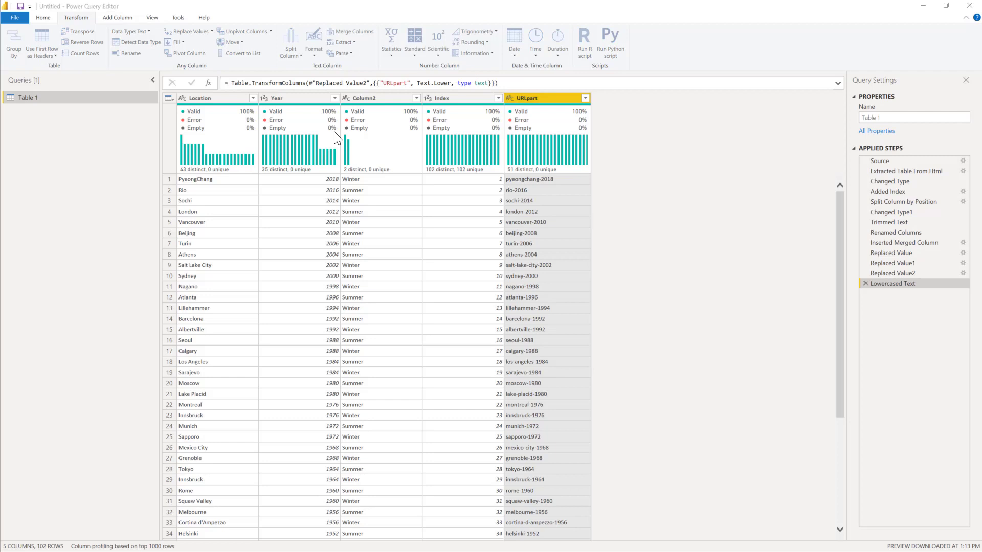
{"action": "type", "text": "/medals"}
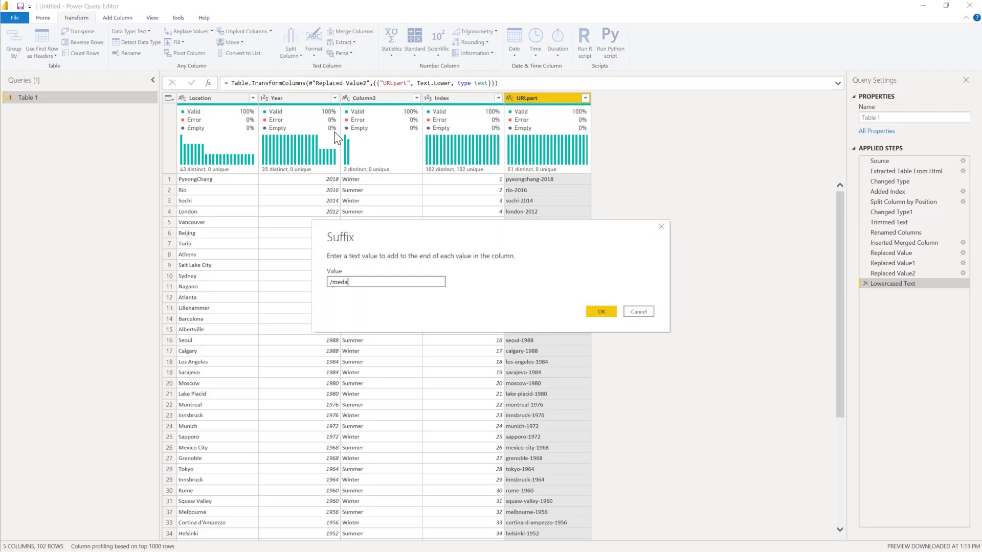
{"action": "key", "text": "Return"}
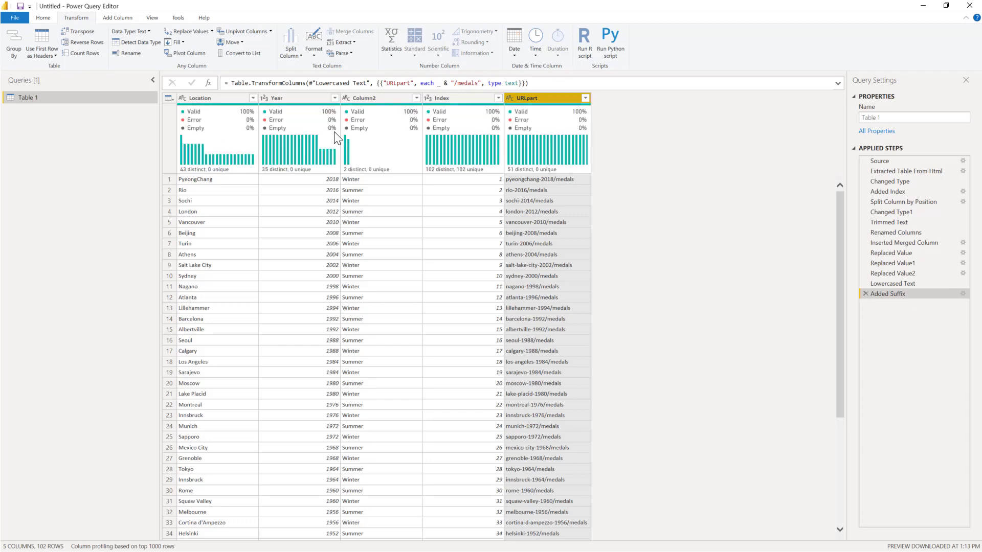
Step: Save the file as Olympics in the Blog folder, leaving the pending query changes to apply later
{"action": "mouse_move", "coordinate": [338, 138]}
{"action": "left_click", "coordinate": [20, 7]}
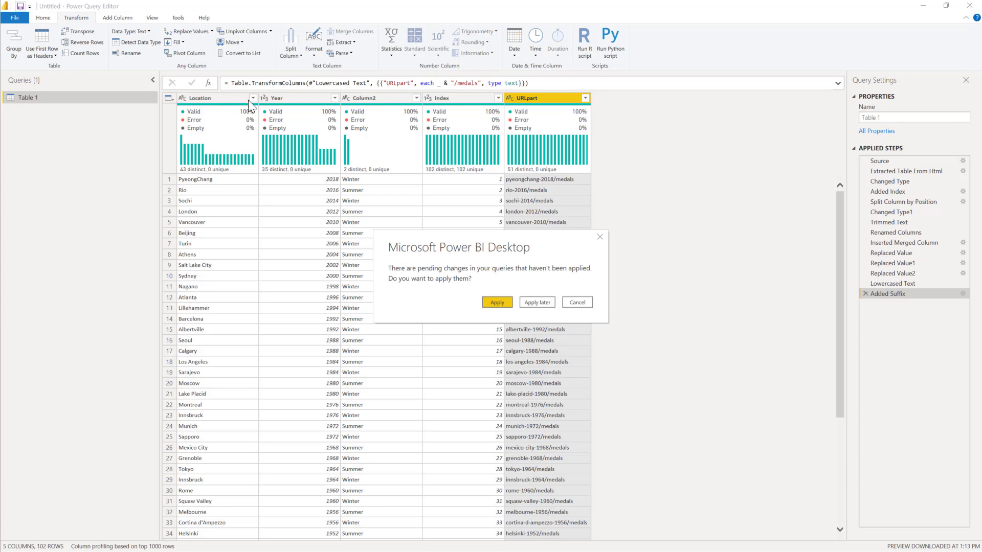
{"action": "left_click", "coordinate": [538, 303]}
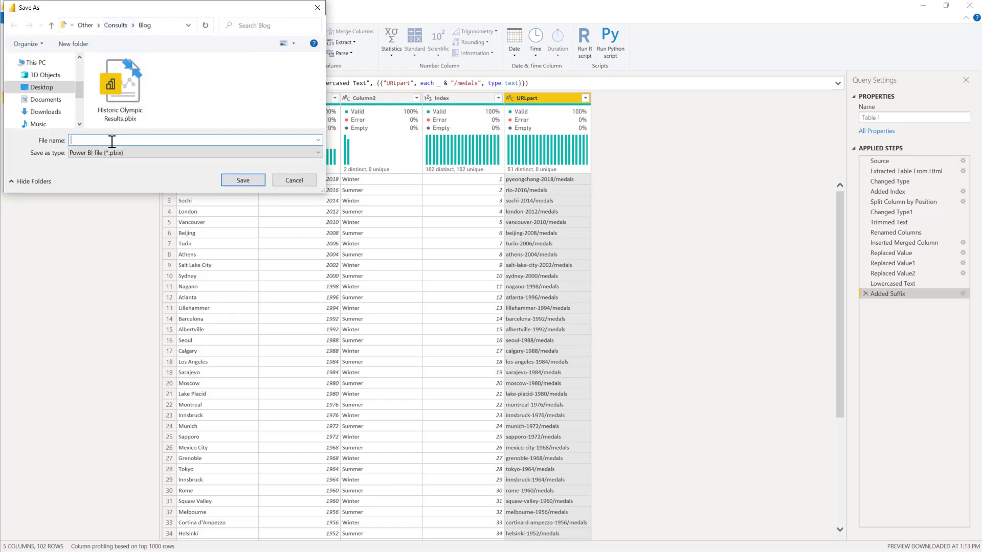
{"action": "type", "text": "Olympics"}
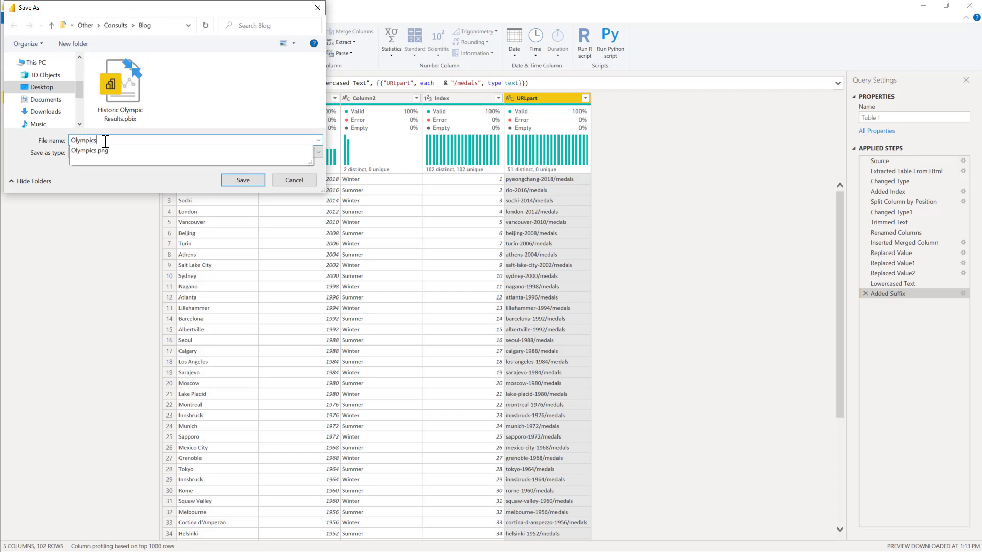
{"action": "left_click", "coordinate": [183, 179]}
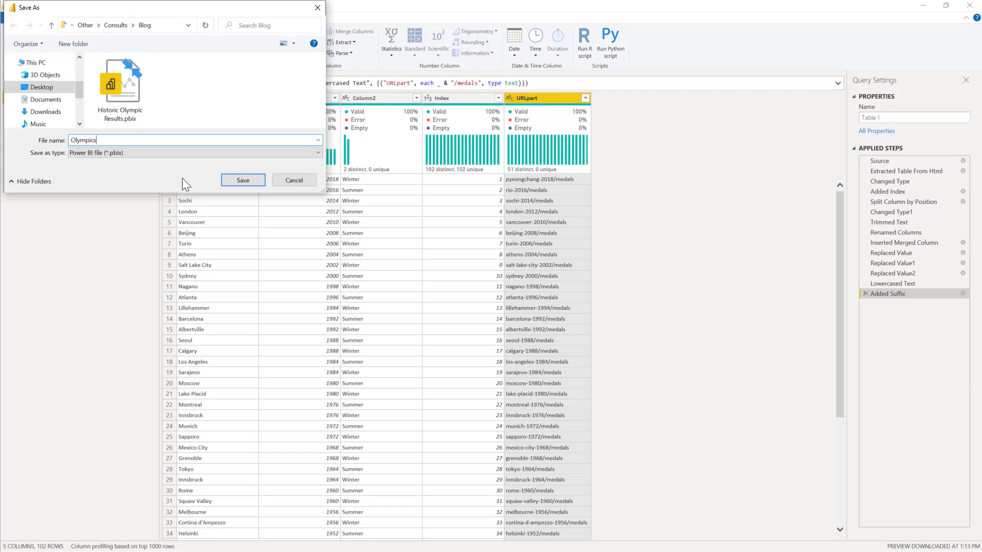
{"action": "left_click", "coordinate": [250, 182]}
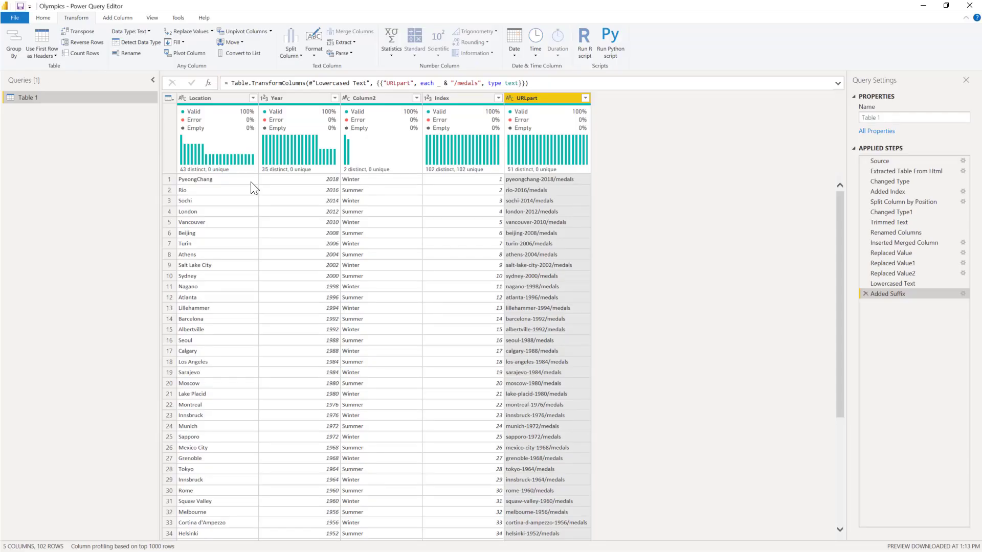
Step: Rename the Table 1 query as Olympic Results
{"action": "left_click", "coordinate": [872, 117]}
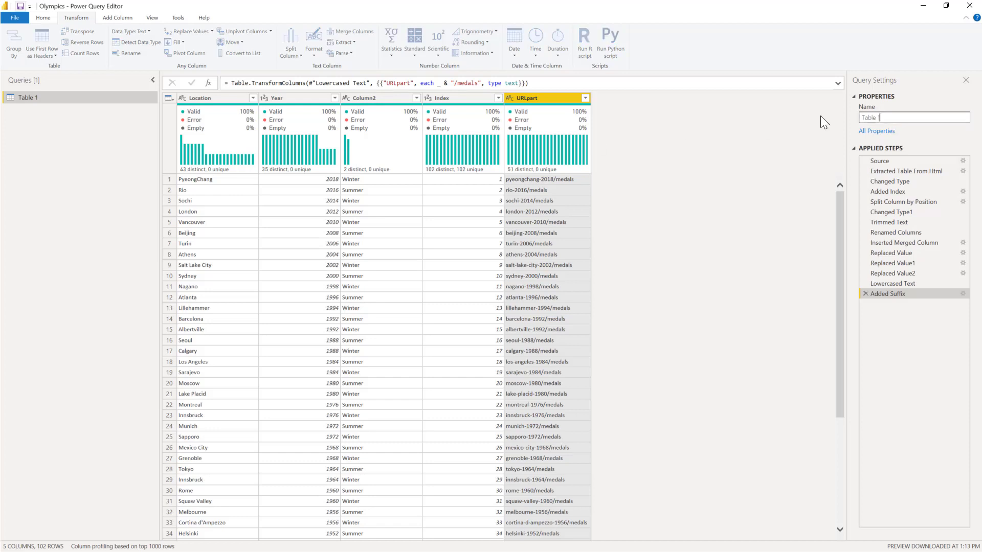
{"action": "left_click_drag", "start_coordinate": [876, 118], "coordinate": [848, 120]}
{"action": "type", "text": "Olympic Results"}
{"action": "key", "text": "Return"}
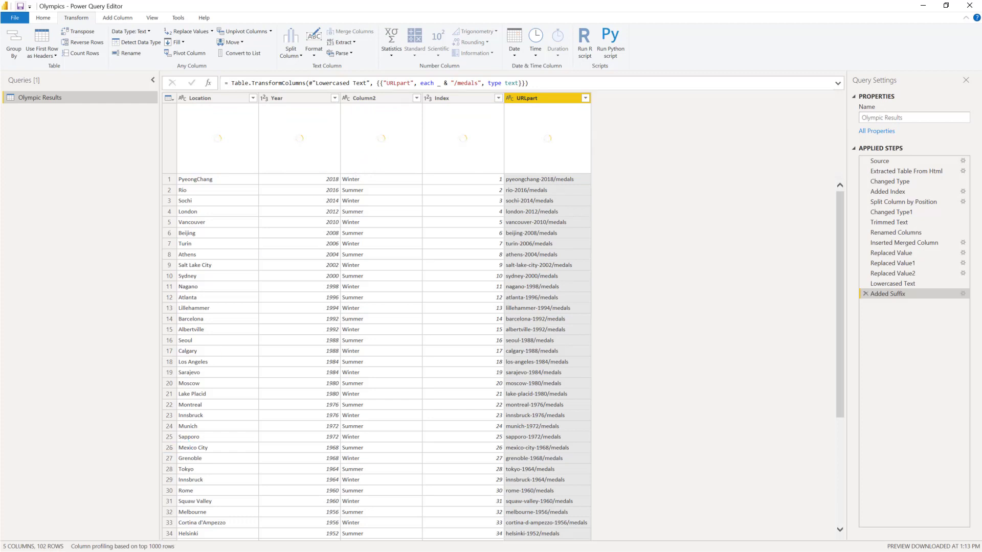
Step: Switch to the browser, copy the full web address of the PyeongChang 2018 medals page, and return to Power Query Editor
{"action": "key", "text": "alt+Tab"}
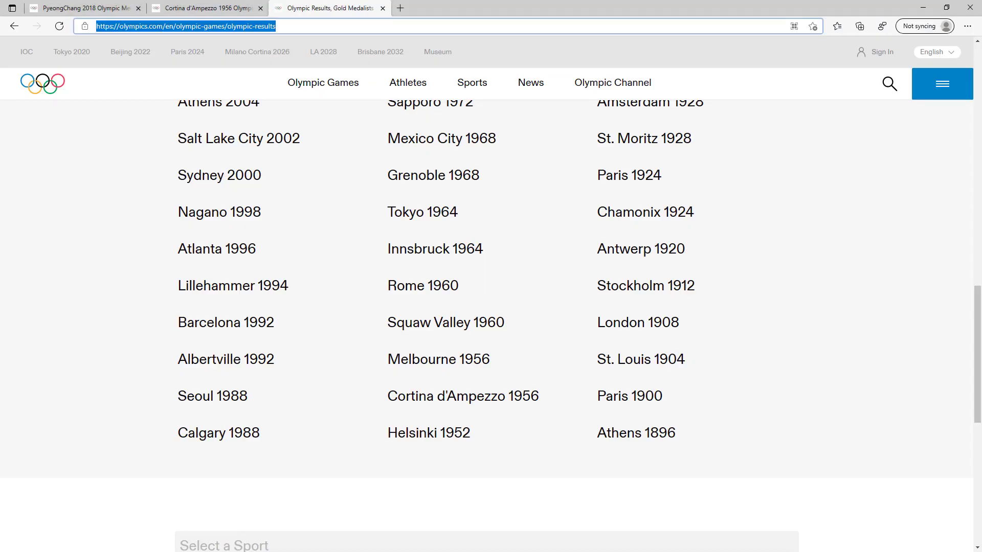
{"action": "left_click", "coordinate": [96, 11]}
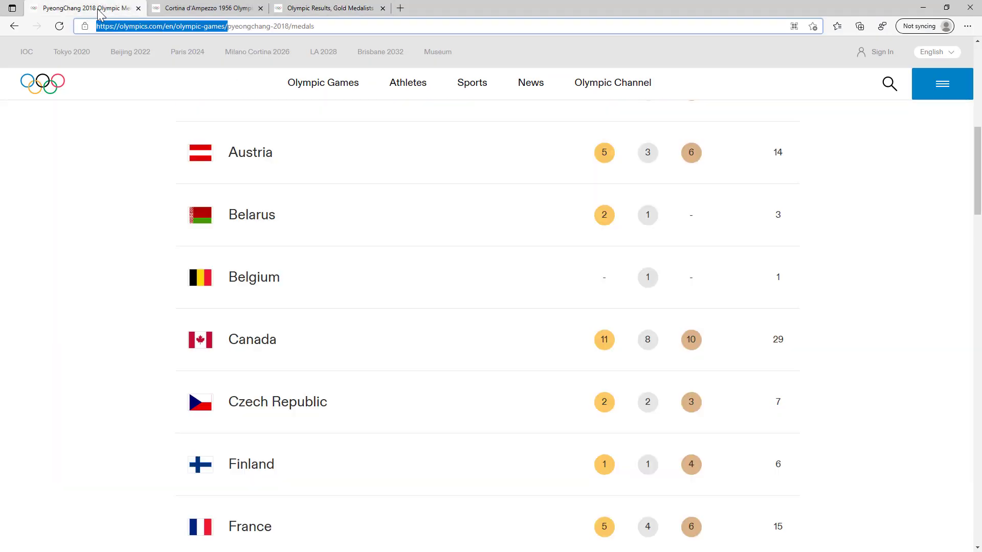
{"action": "left_click_drag", "start_coordinate": [268, 22], "coordinate": [94, 24]}
{"action": "key", "text": "ctrl+c"}
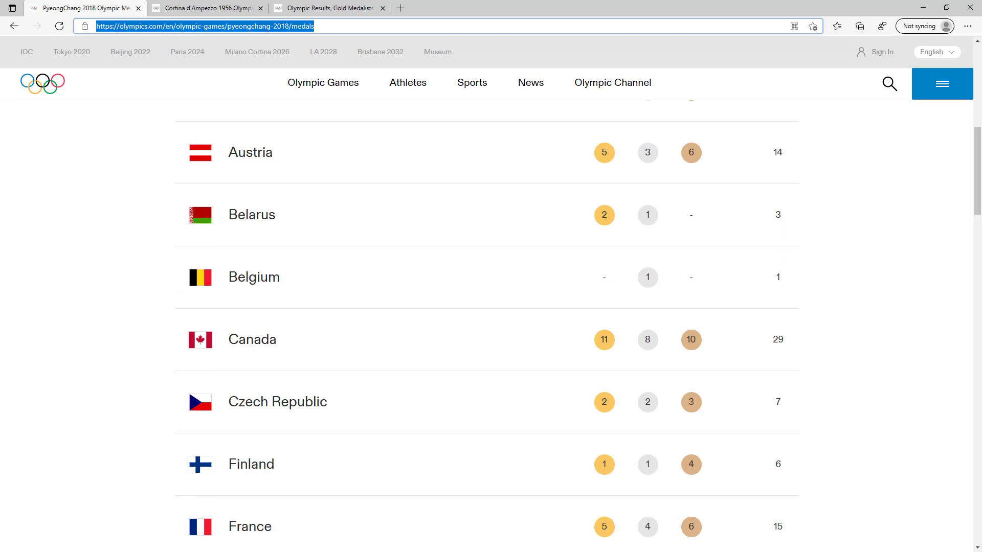
{"action": "key", "text": "alt+Tab"}
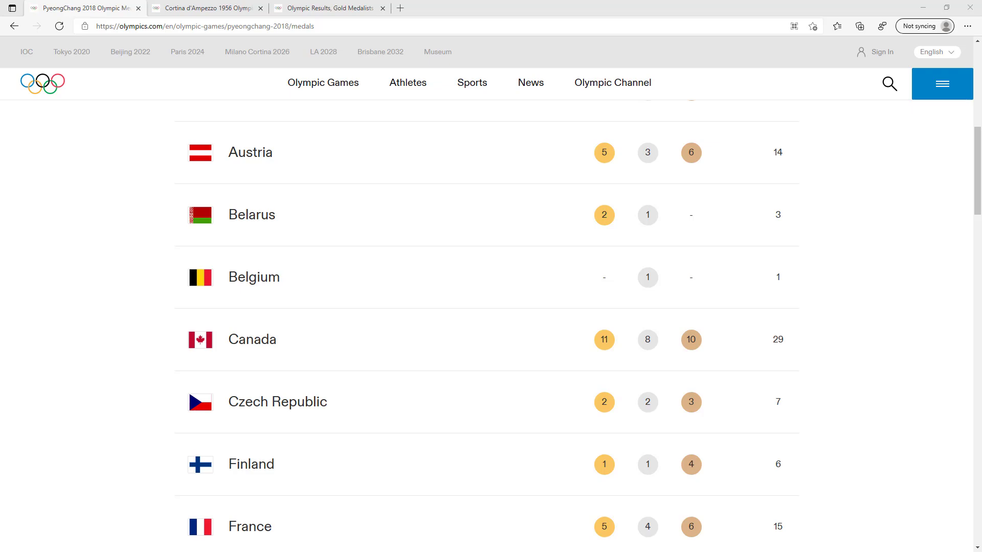
{"action": "key", "text": "alt+Tab"}
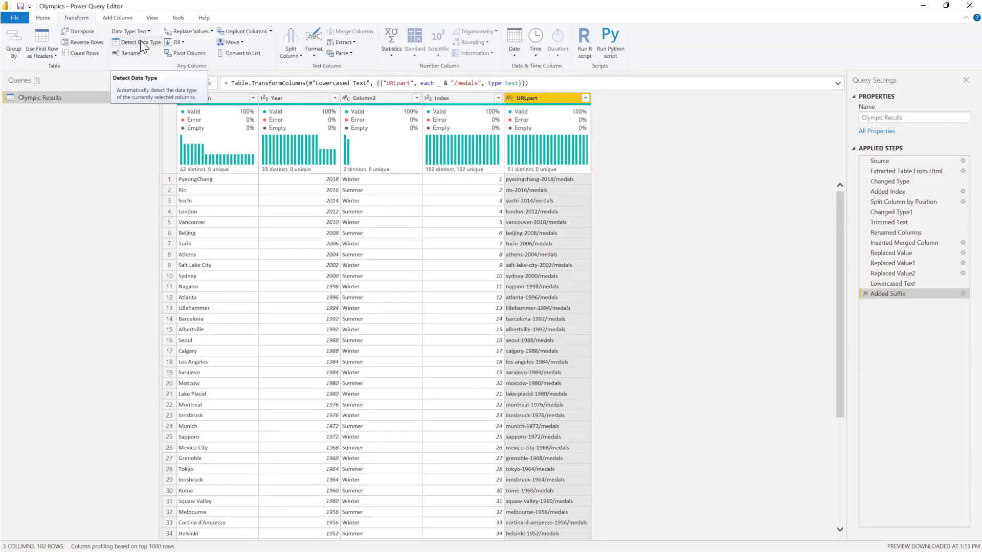
Step: Add a new query parameter named URLpart and set its type to Text
{"action": "left_click", "coordinate": [42, 17]}
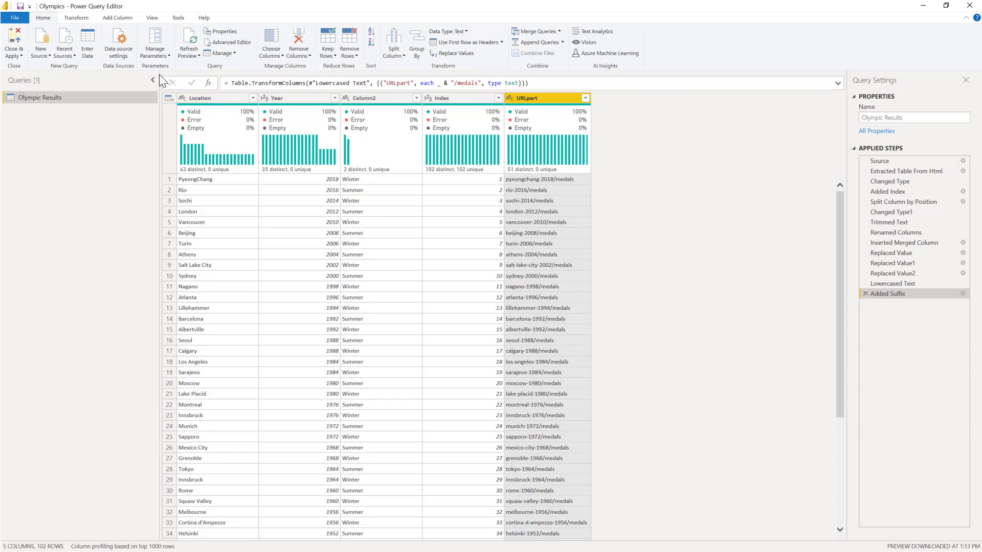
{"action": "left_click", "coordinate": [149, 57]}
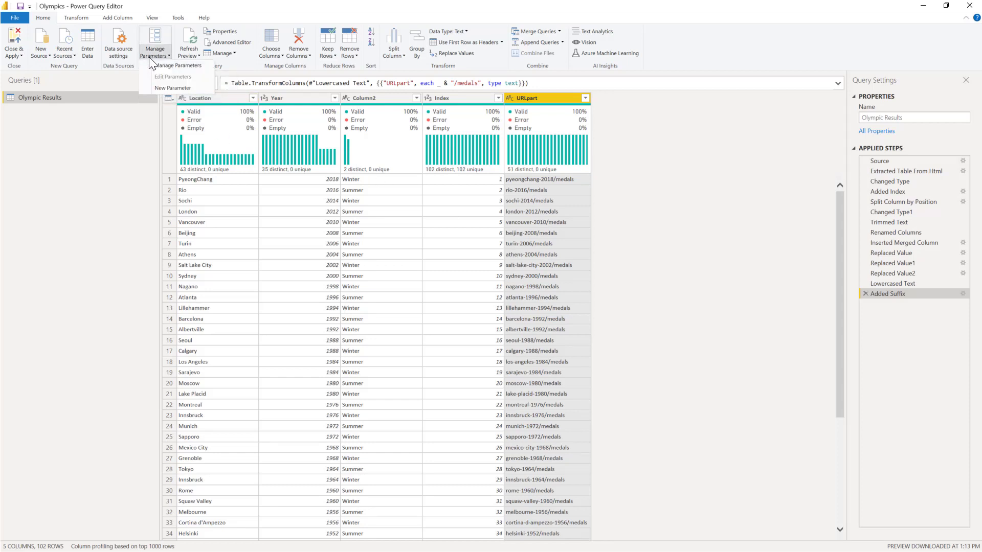
{"action": "left_click", "coordinate": [182, 91]}
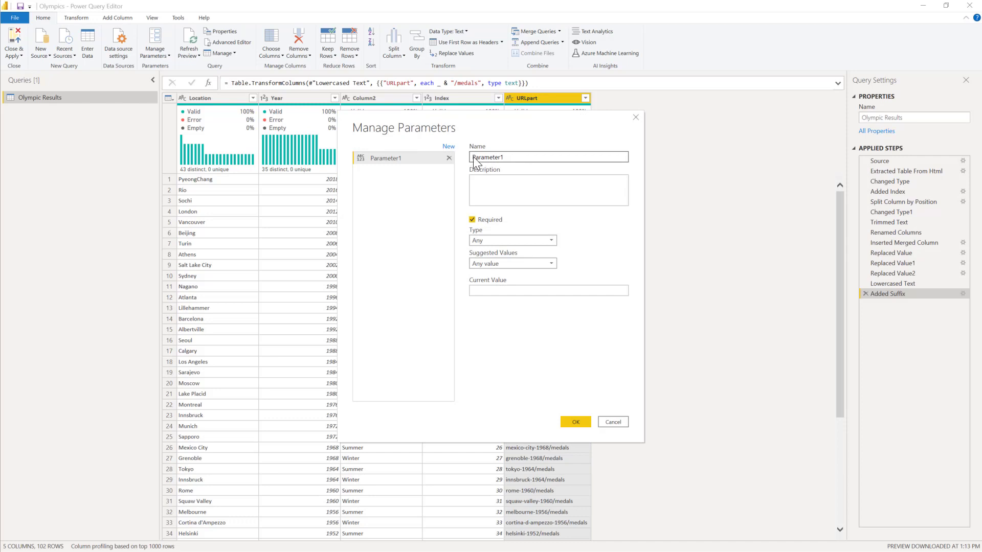
{"action": "left_click_drag", "start_coordinate": [506, 156], "coordinate": [455, 158]}
{"action": "type", "text": "URLpart"}
{"action": "left_click", "coordinate": [493, 241]}
{"action": "left_click", "coordinate": [485, 321]}
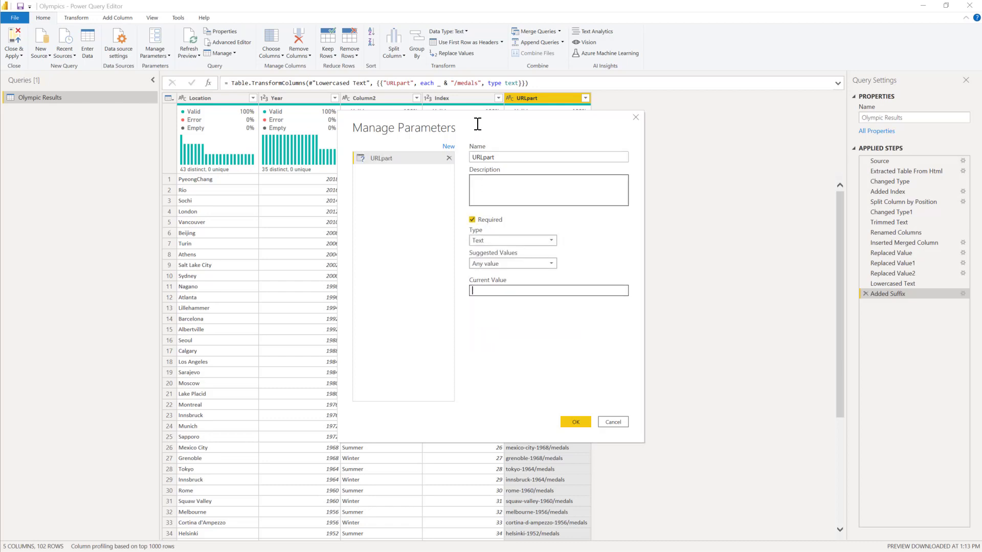
Step: Give the URLpart parameter the current value pyeongchang-2018/medals and create it
{"action": "left_click_drag", "start_coordinate": [455, 119], "coordinate": [460, 195]}
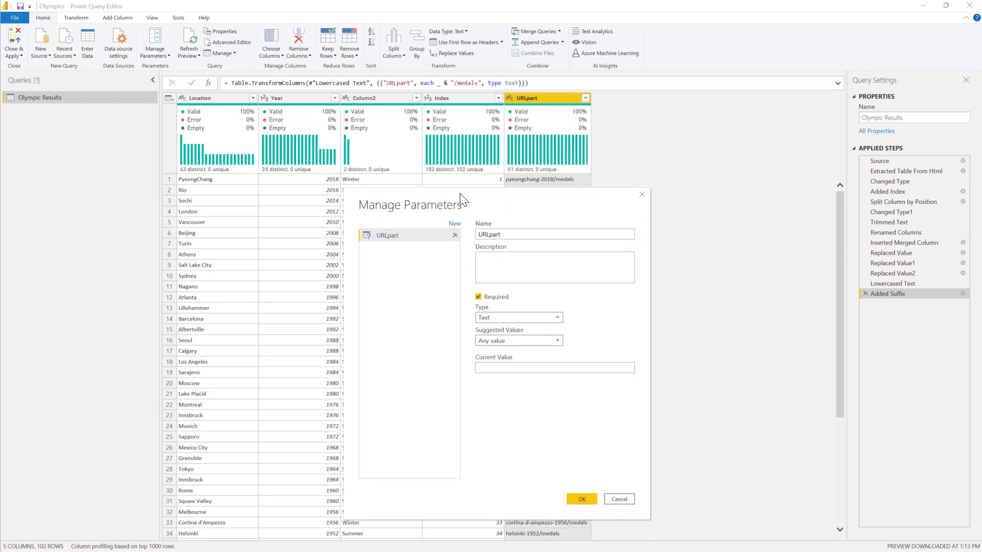
{"action": "left_click", "coordinate": [497, 368]}
{"action": "type", "text": "pyeongchang-2018/medals"}
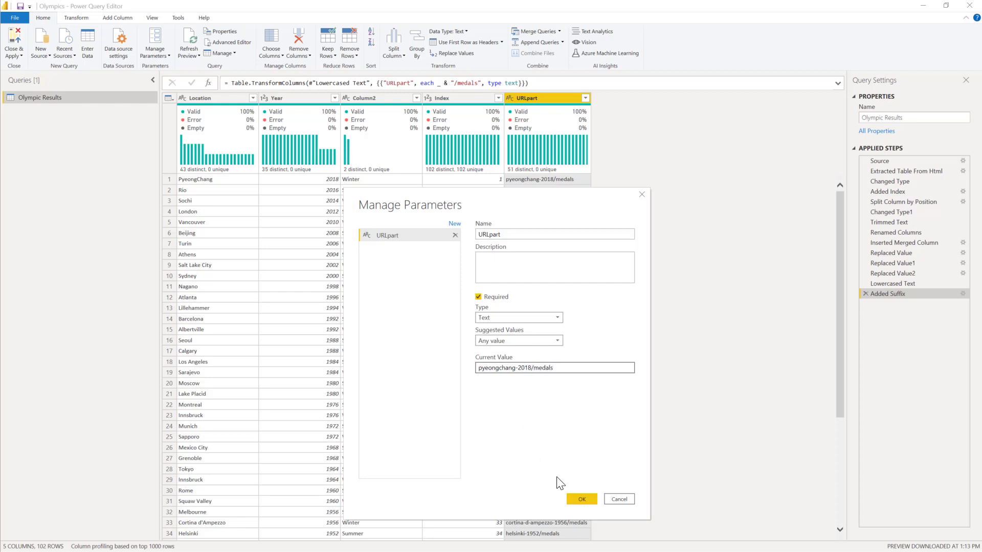
{"action": "left_click", "coordinate": [582, 500]}
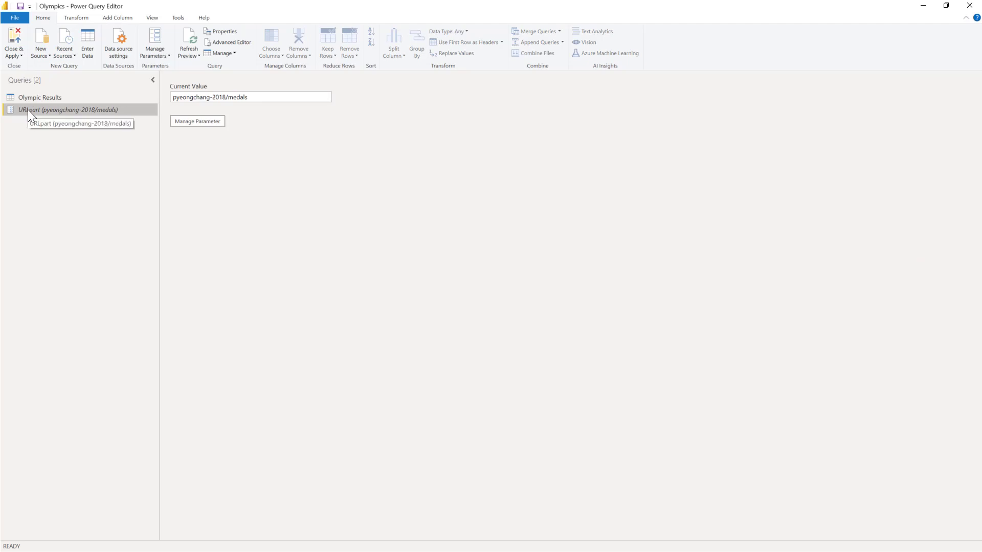
{"action": "left_click", "coordinate": [38, 55]}
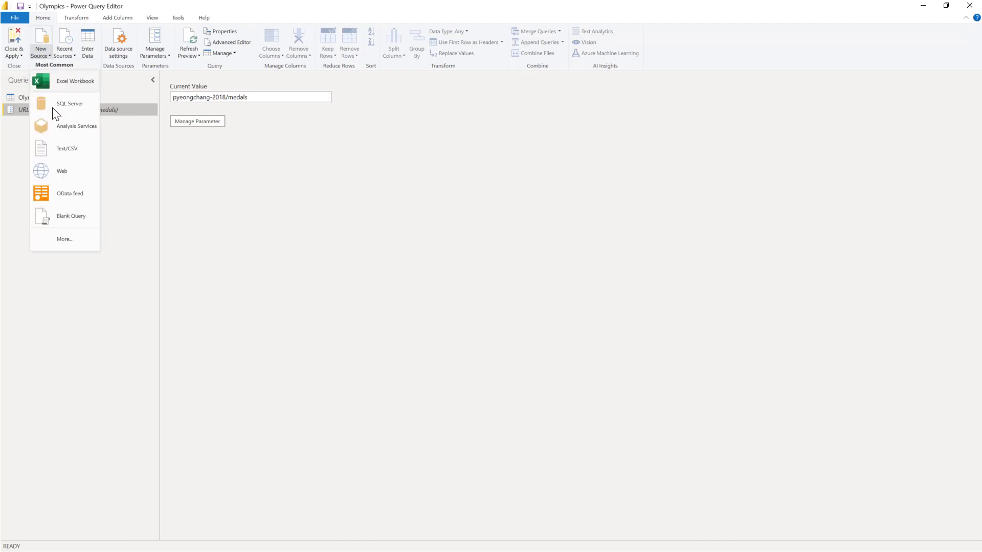
{"action": "left_click", "coordinate": [62, 176]}
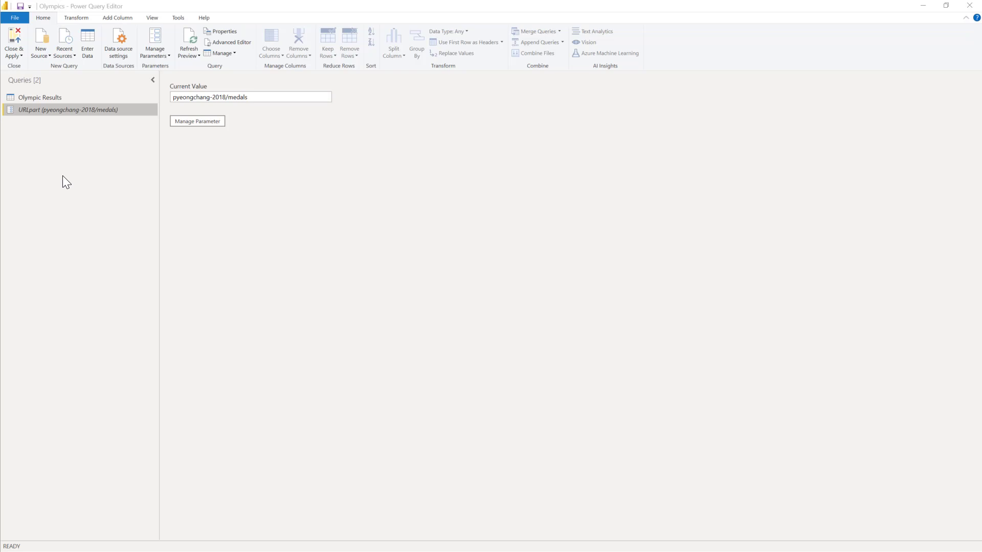
{"action": "left_click", "coordinate": [368, 255]}
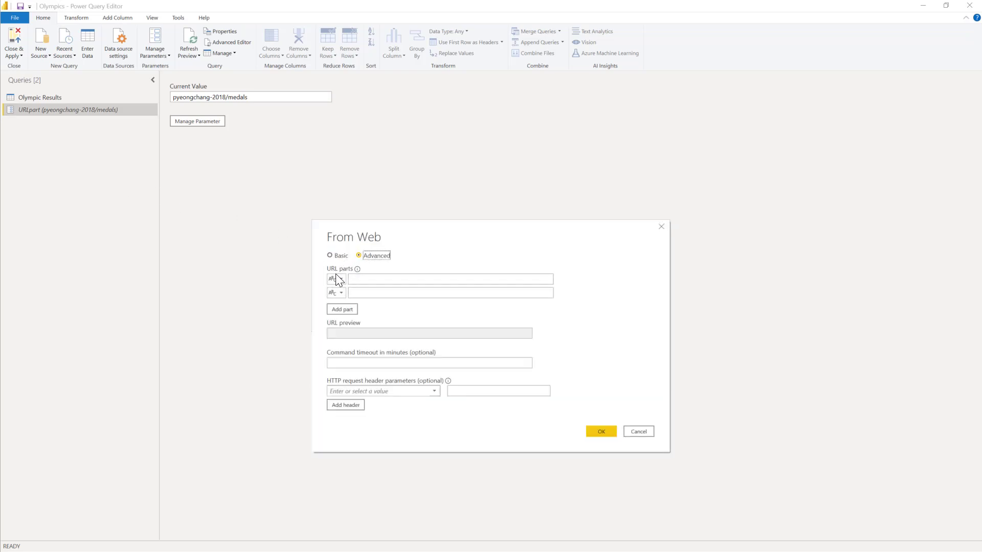
{"action": "mouse_move", "coordinate": [356, 269]}
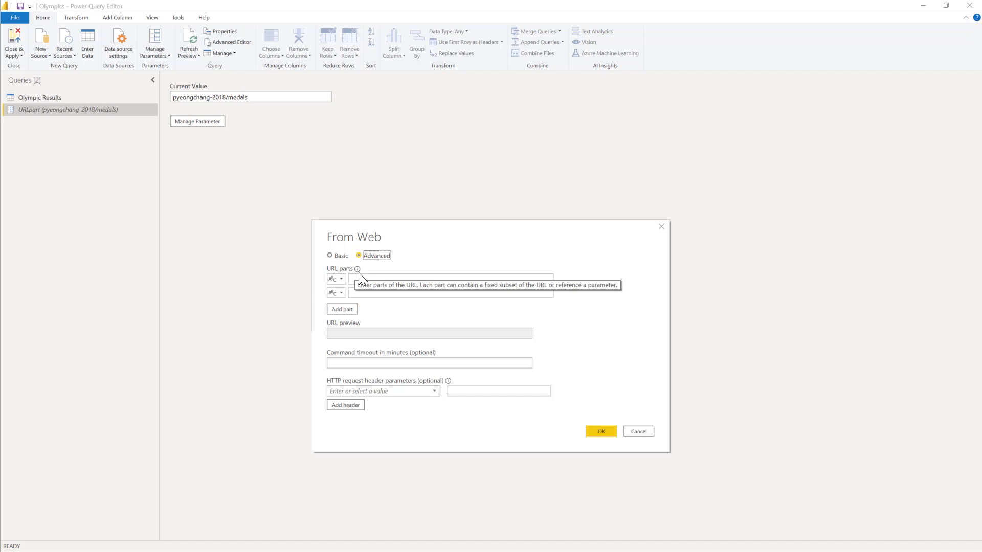
{"action": "left_click", "coordinate": [358, 279]}
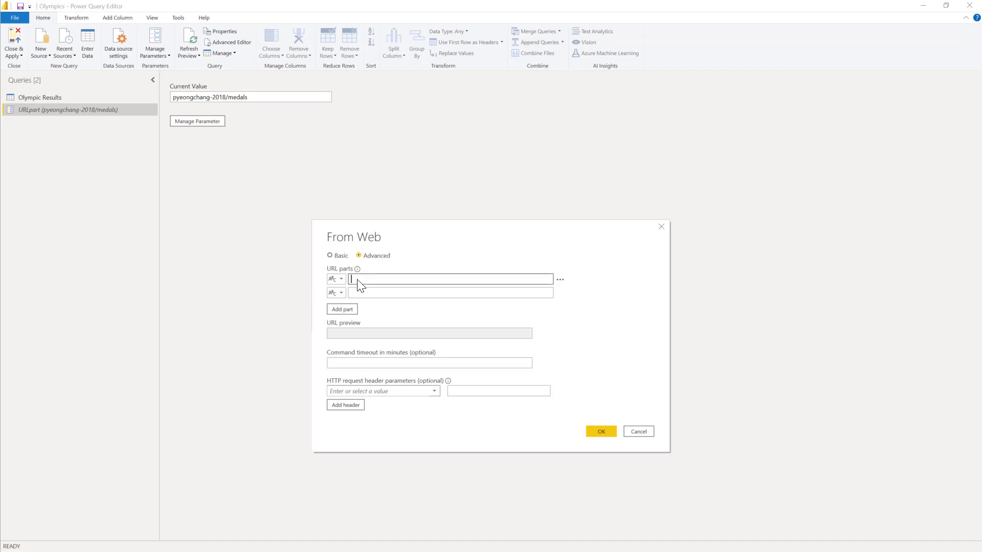
{"action": "key", "text": "ctrl+v"}
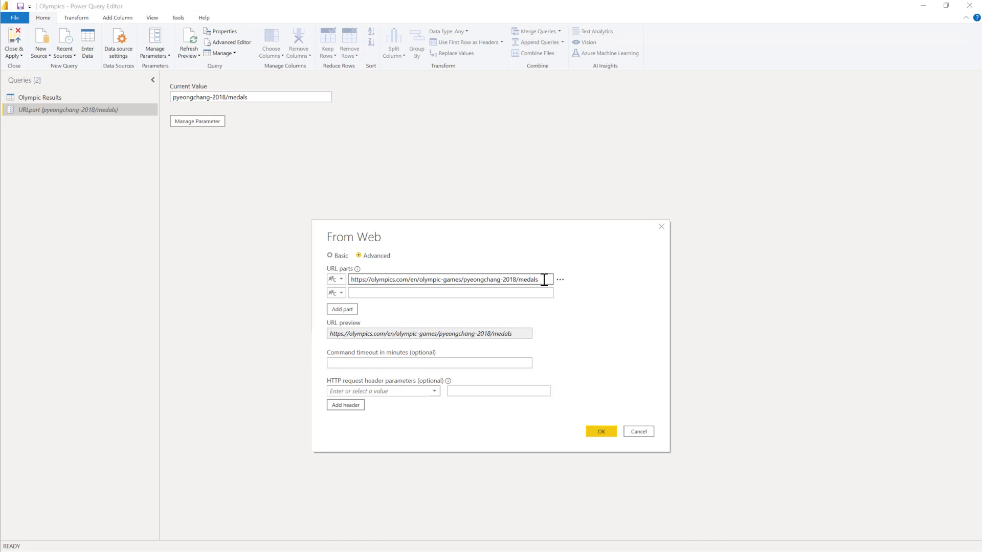
{"action": "left_click_drag", "start_coordinate": [544, 280], "coordinate": [476, 278]}
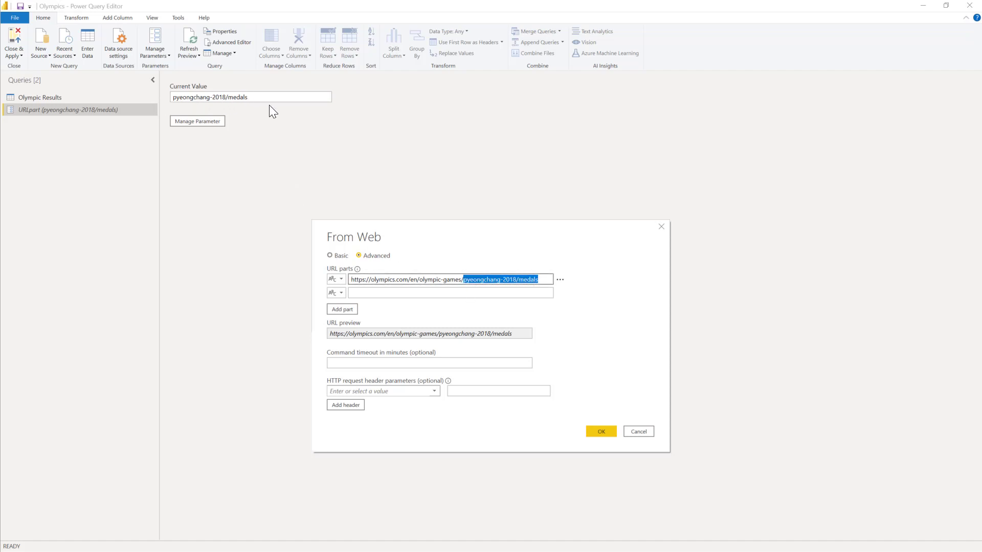
{"action": "key", "text": "Delete"}
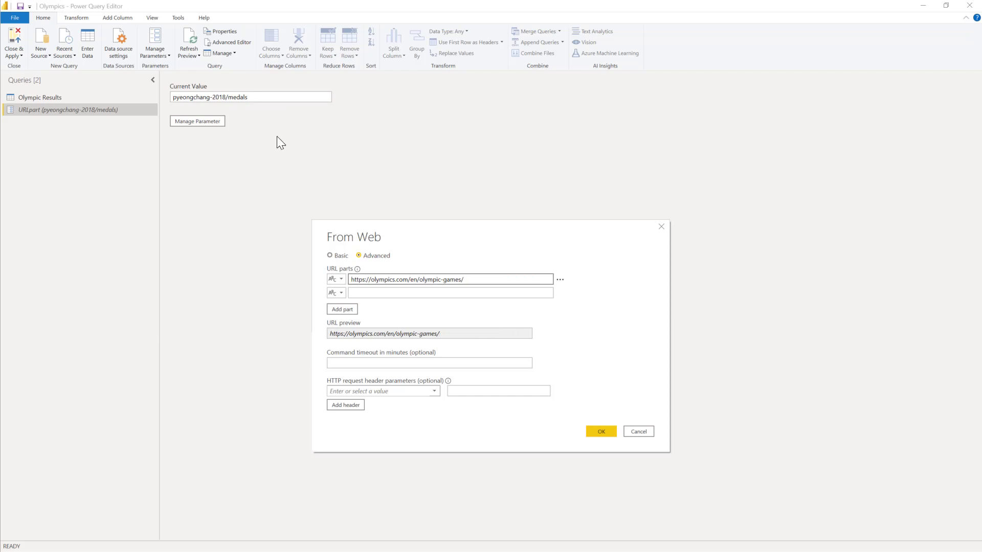
Step: Use the URLpart parameter as the second URL part and connect to the web source
{"action": "left_click", "coordinate": [343, 293]}
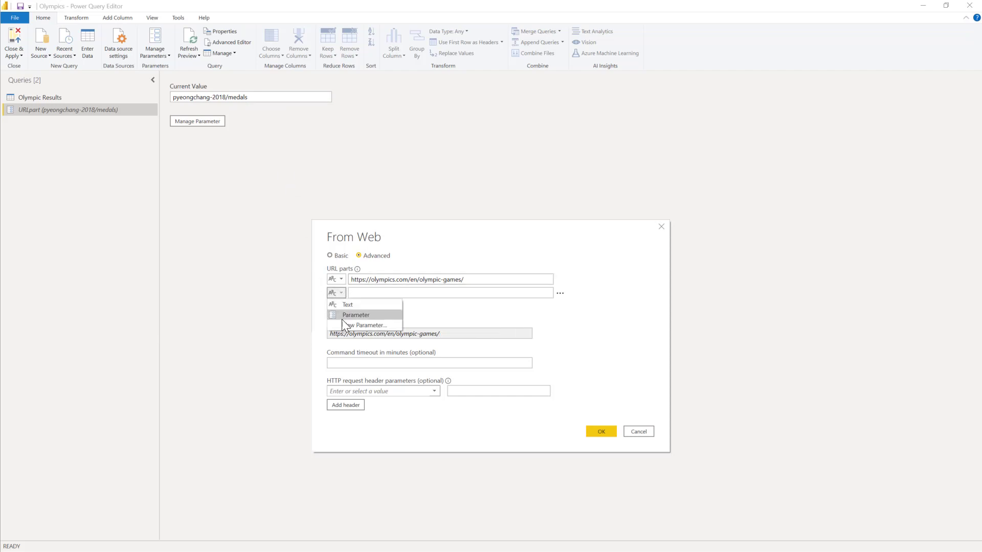
{"action": "left_click", "coordinate": [353, 316]}
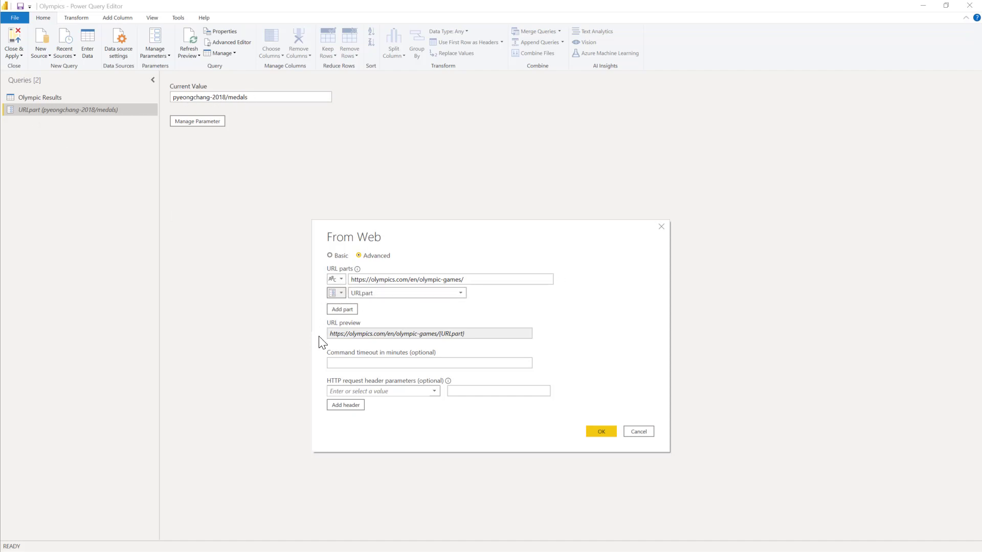
{"action": "left_click", "coordinate": [440, 333]}
{"action": "left_click", "coordinate": [602, 432]}
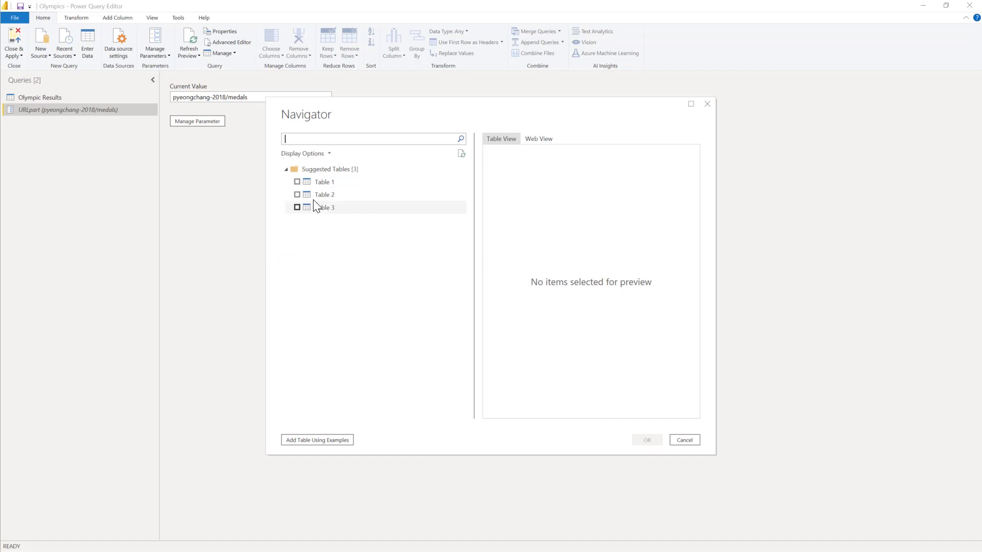
Step: Preview Table 1 across all its columns, import it as a query, and check the medals page in the browser
{"action": "left_click", "coordinate": [323, 183]}
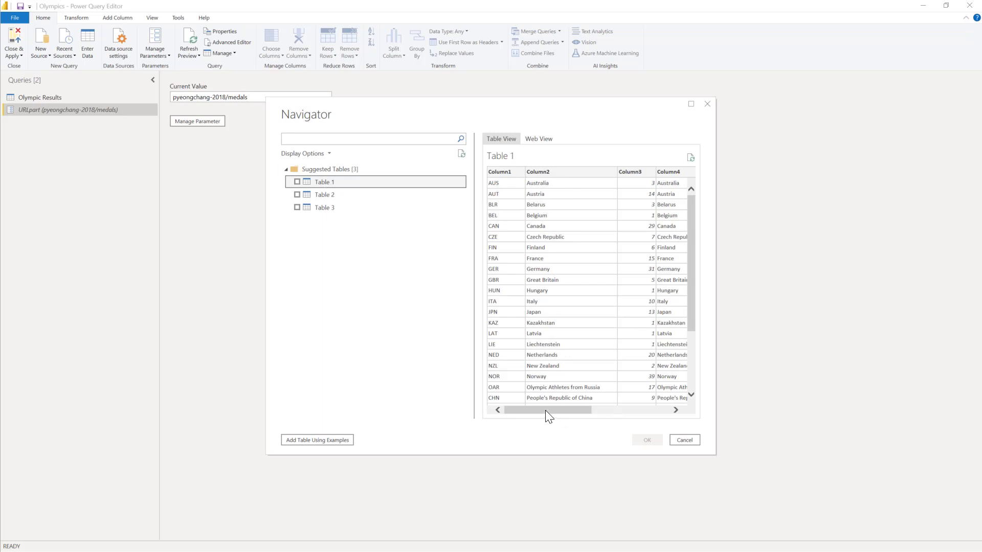
{"action": "left_click_drag", "start_coordinate": [545, 410], "coordinate": [646, 400]}
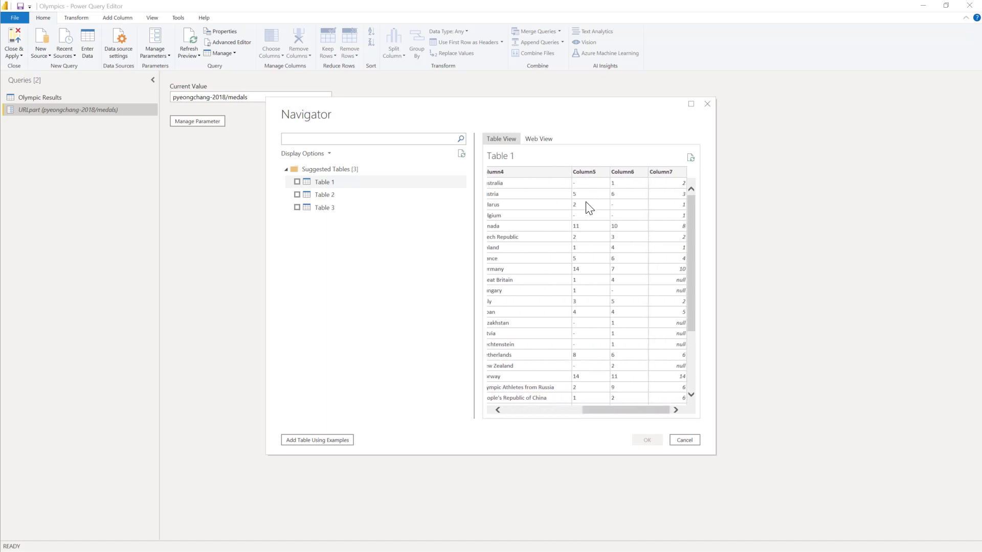
{"action": "left_click_drag", "start_coordinate": [621, 410], "coordinate": [521, 405]}
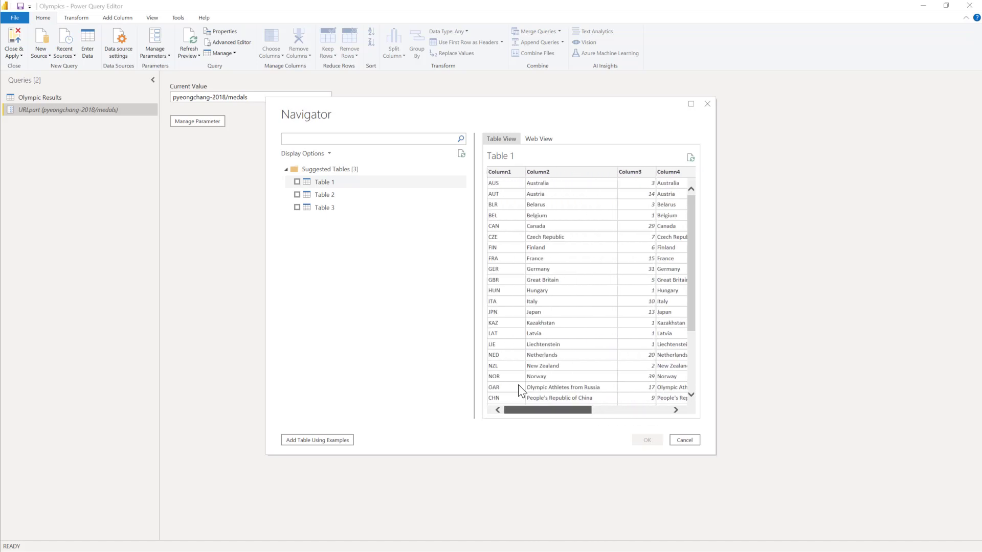
{"action": "left_click", "coordinate": [297, 182]}
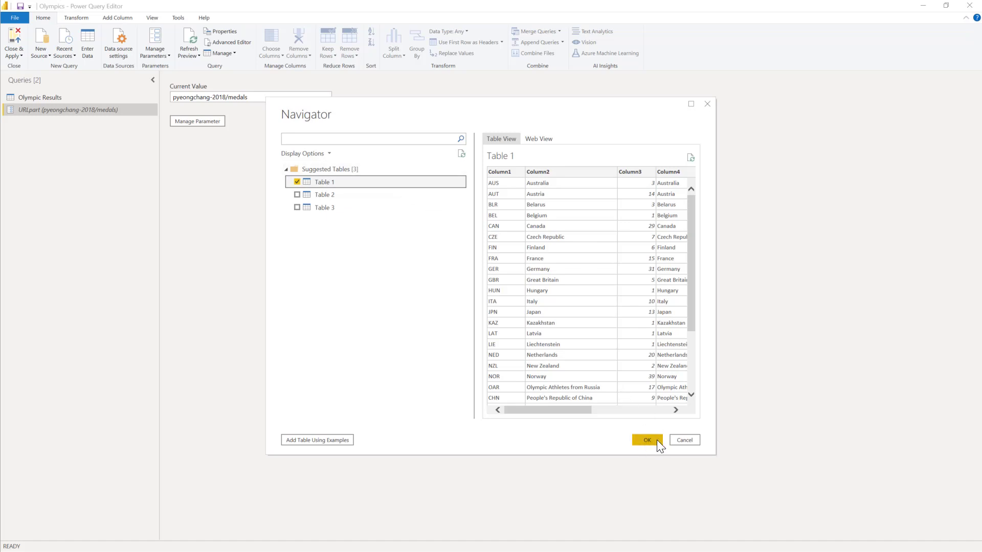
{"action": "key", "text": "alt+Tab"}
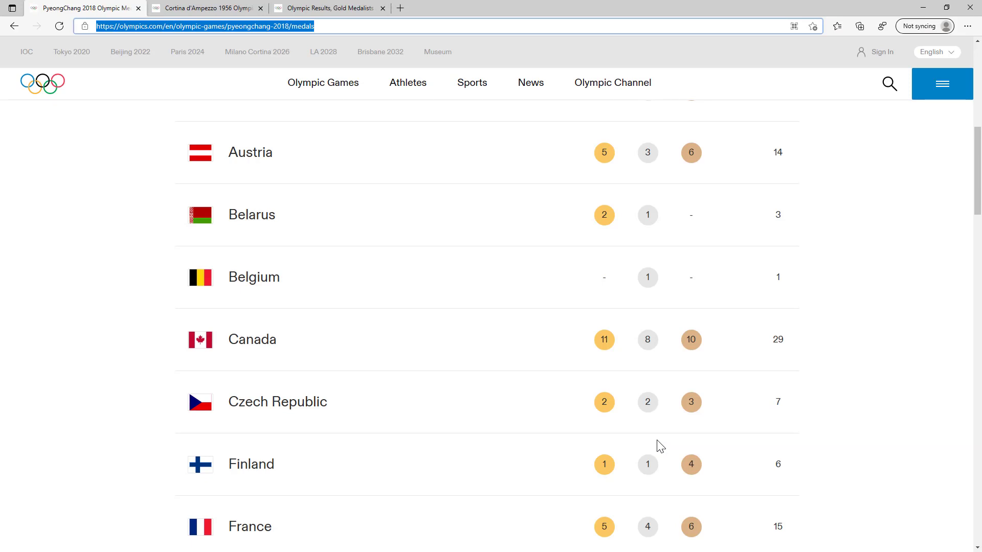
{"action": "key", "text": "alt+Tab"}
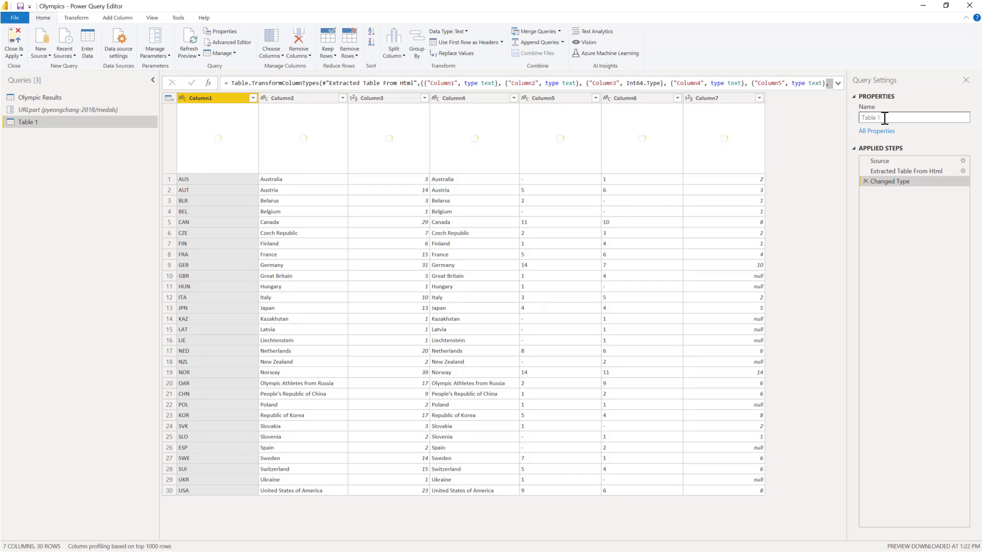
Step: Rename the imported Table 1 query as SampleResultsTable
{"action": "left_click_drag", "start_coordinate": [885, 118], "coordinate": [856, 122]}
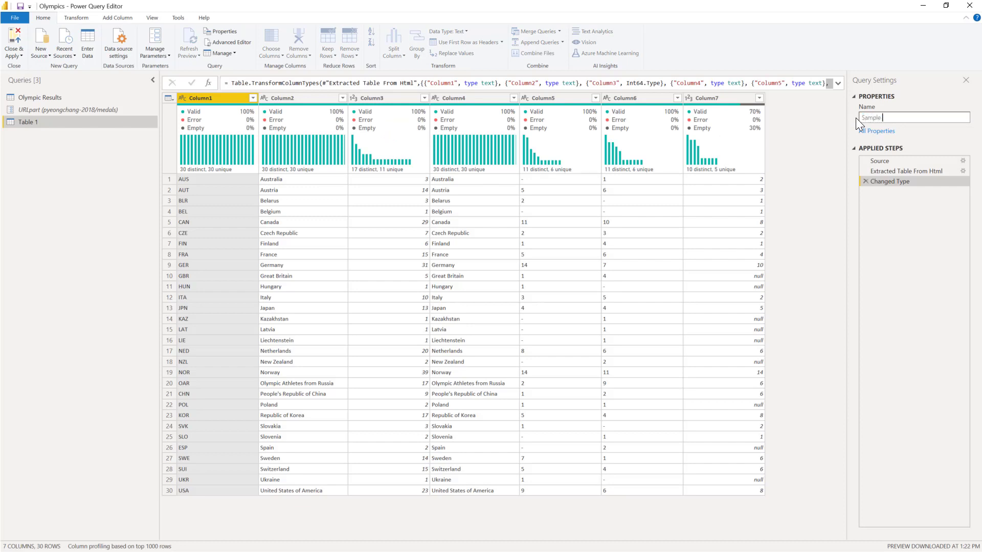
{"action": "type", "text": "SampleResultsTable"}
{"action": "key", "text": "Return"}
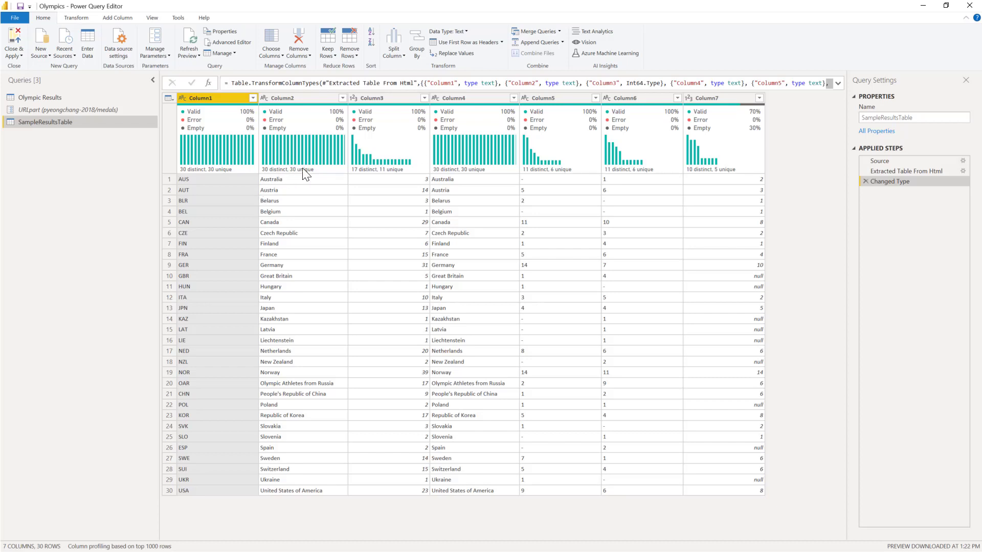
Step: Shrink the Power Query Editor window over the browser's medals page, with the page's medal headings and all seven query columns in view
{"action": "mouse_move", "coordinate": [305, 173]}
{"action": "double_click", "coordinate": [290, 14]}
{"action": "left_click_drag", "start_coordinate": [290, 13], "coordinate": [338, 266]}
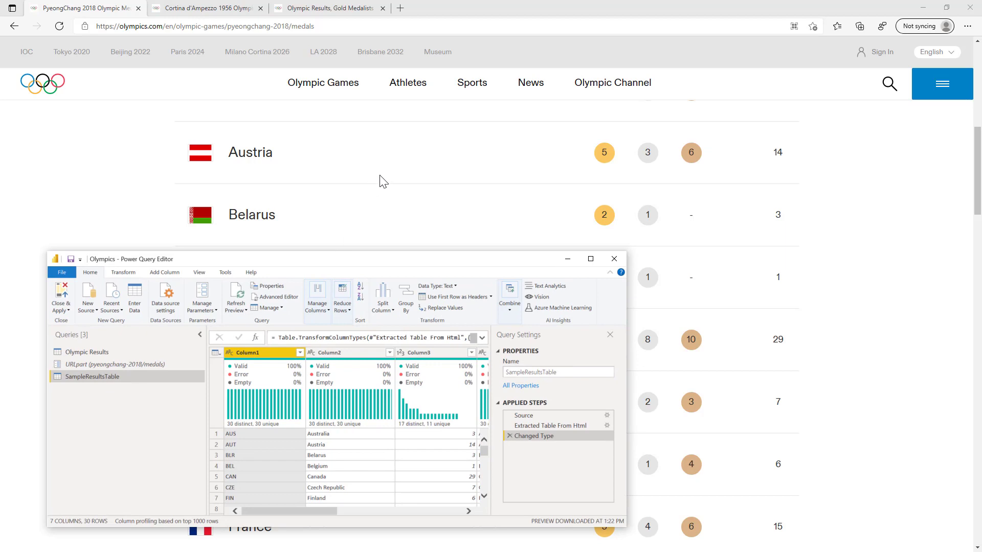
{"action": "scroll", "coordinate": [870, 203], "scroll_direction": "up", "scroll_amount": 2}
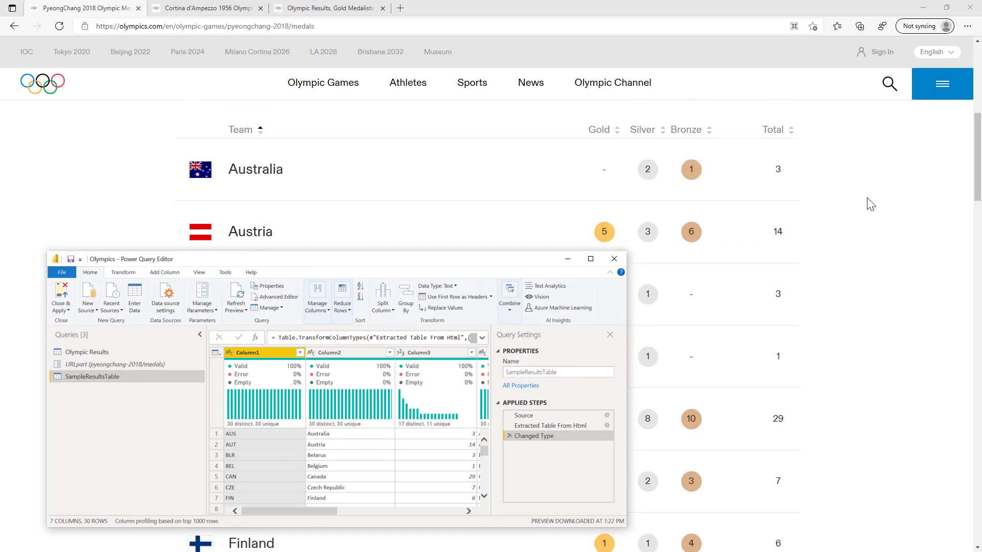
{"action": "left_click_drag", "start_coordinate": [627, 353], "coordinate": [976, 339]}
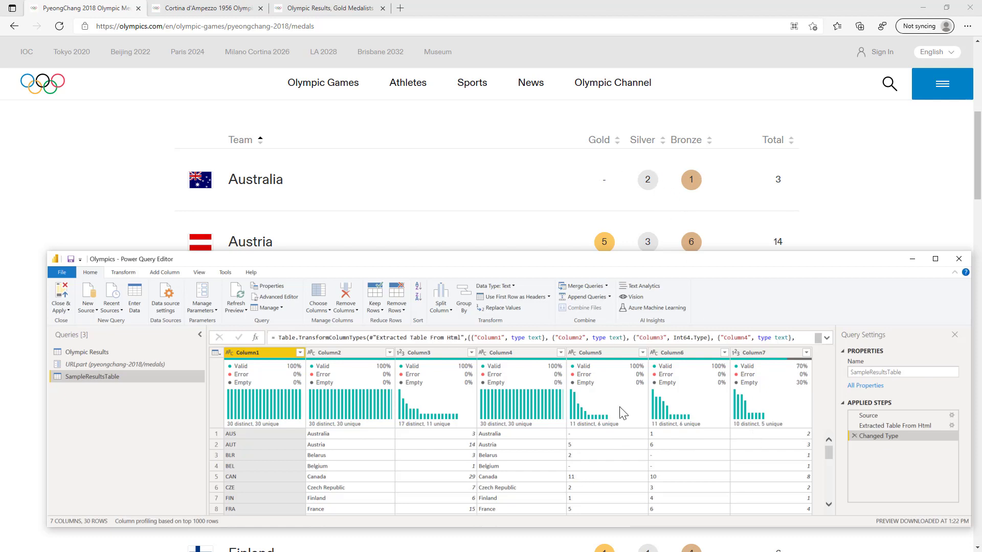
Step: Check Column5's values against the page's medal headings and rename the column as Gold
{"action": "mouse_move", "coordinate": [605, 430]}
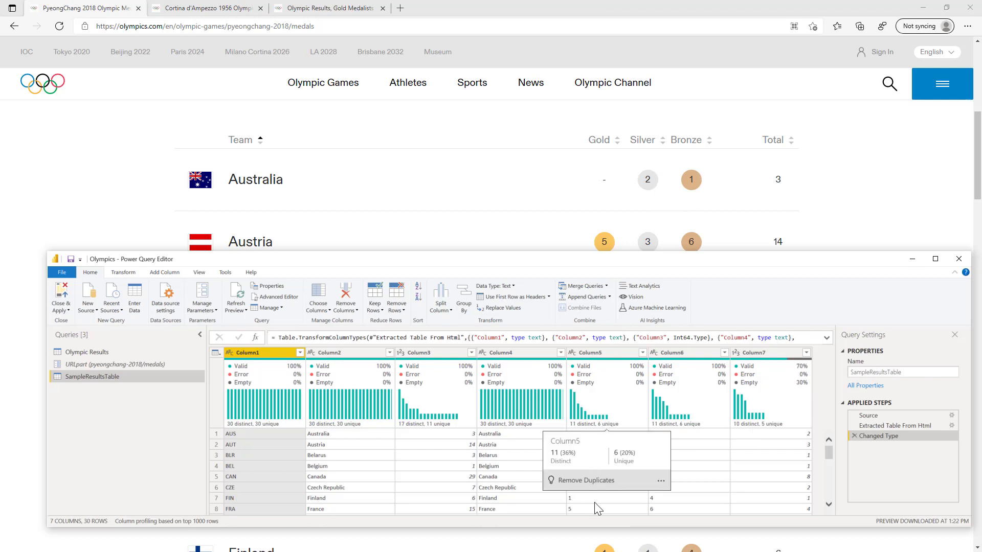
{"action": "left_click", "coordinate": [585, 355]}
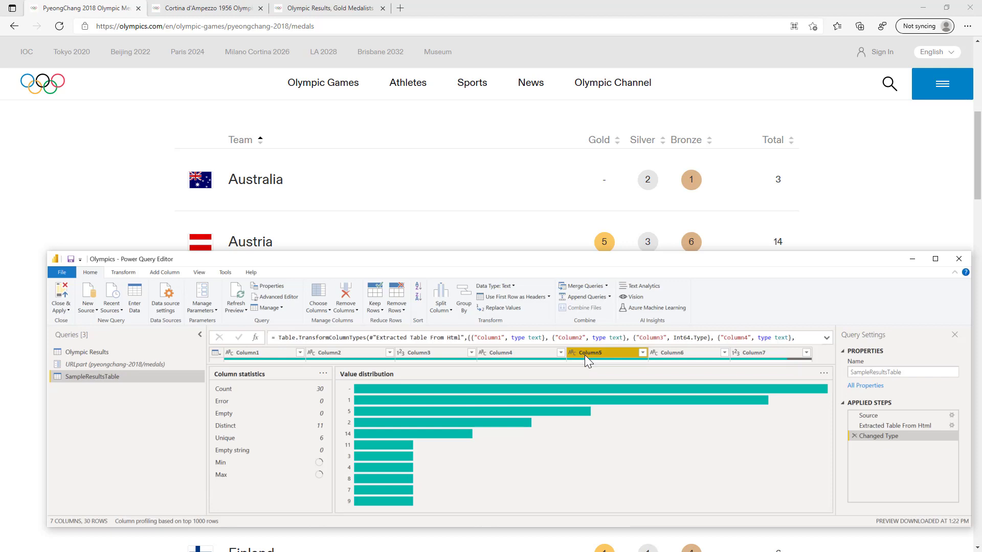
{"action": "double_click", "coordinate": [585, 352]}
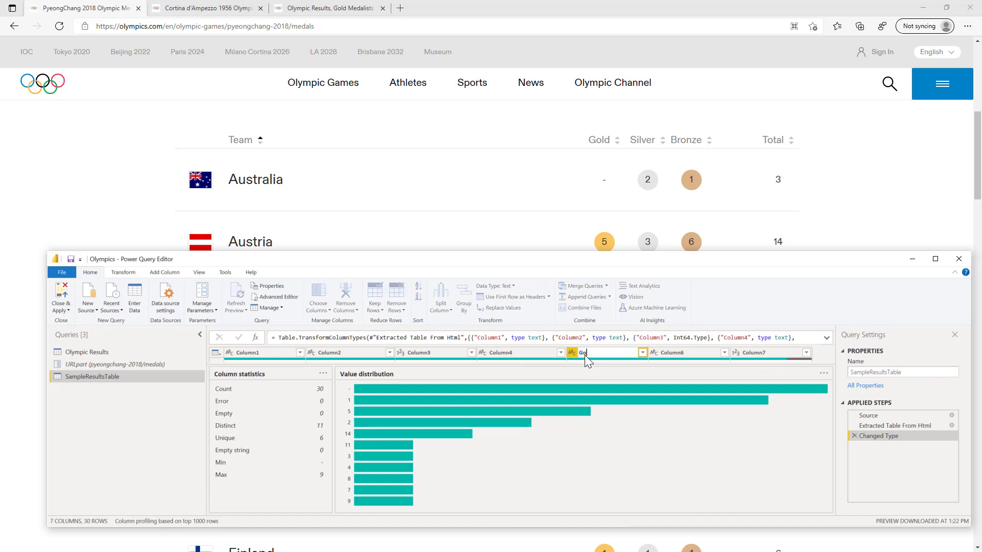
{"action": "type", "text": "Gold"}
{"action": "key", "text": "Return"}
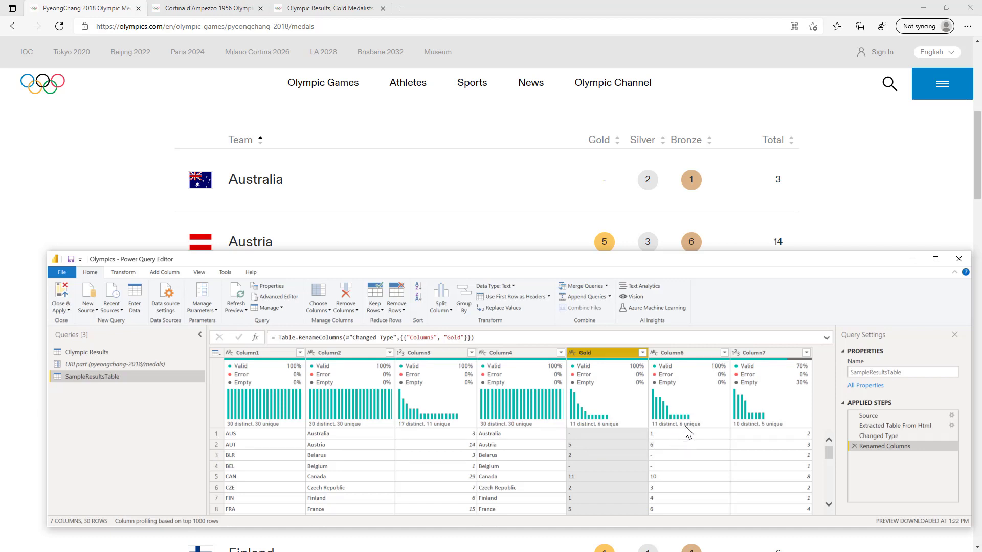
Step: Rename Column6 as Bronze and Column7 as Silver
{"action": "left_click", "coordinate": [680, 354]}
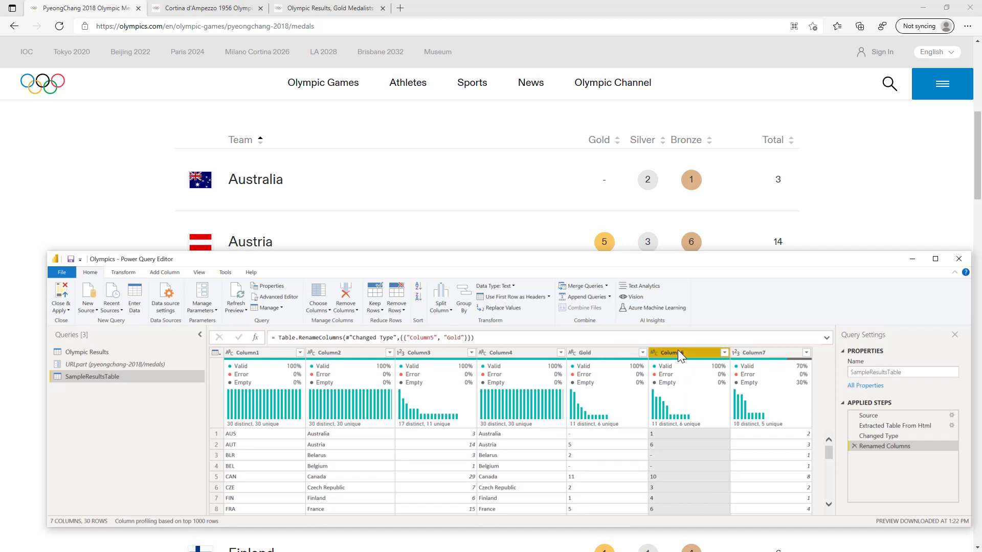
{"action": "double_click", "coordinate": [686, 353]}
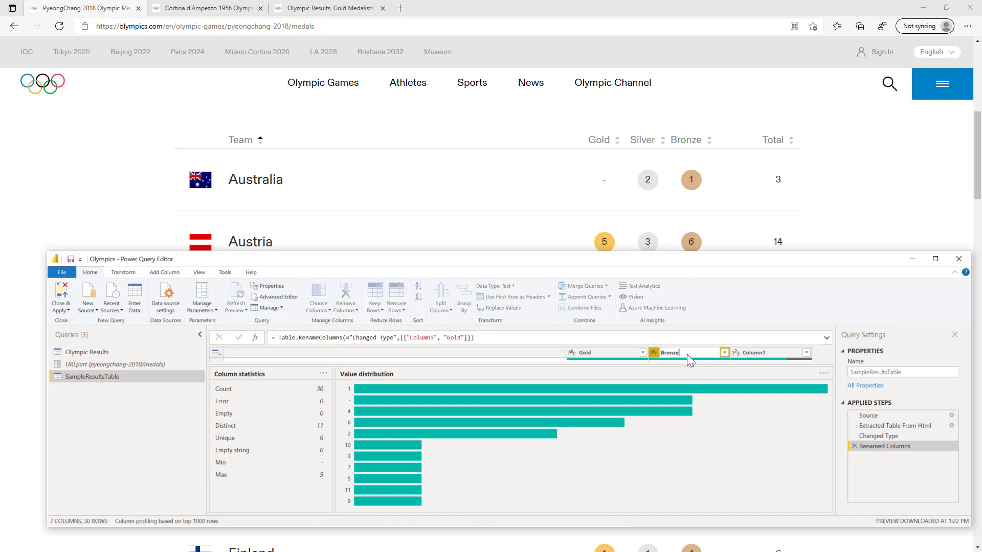
{"action": "key", "text": "Return"}
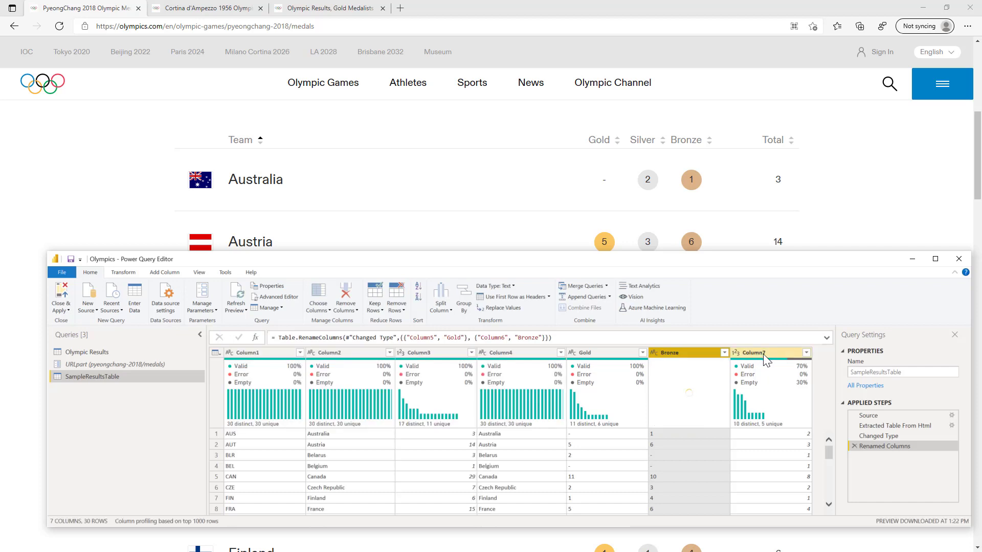
{"action": "left_click", "coordinate": [763, 354]}
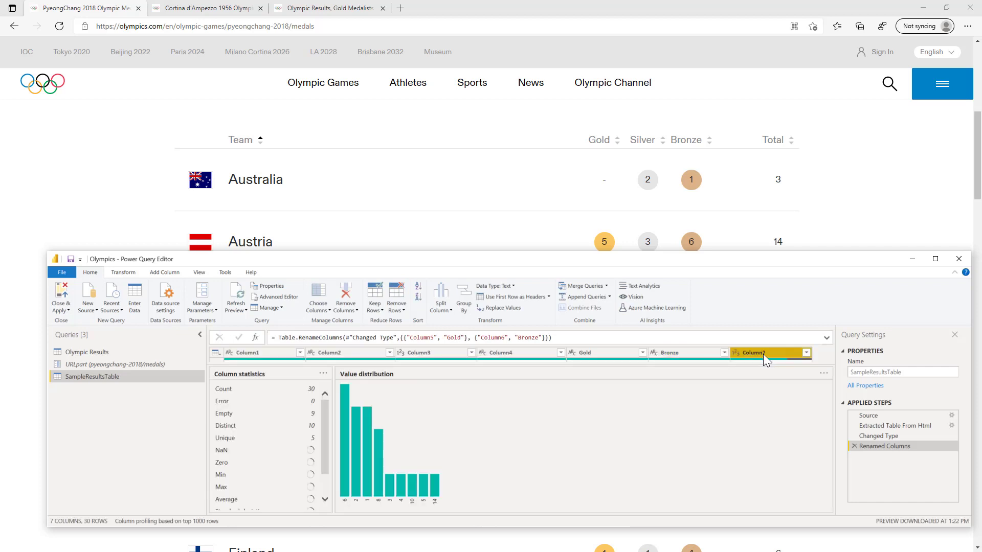
{"action": "double_click", "coordinate": [762, 354]}
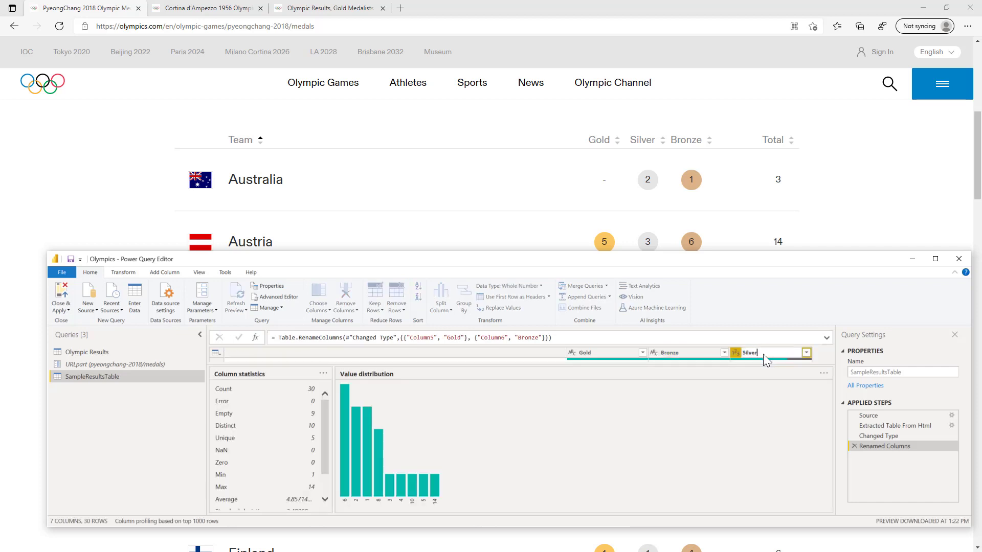
{"action": "key", "text": "Escape"}
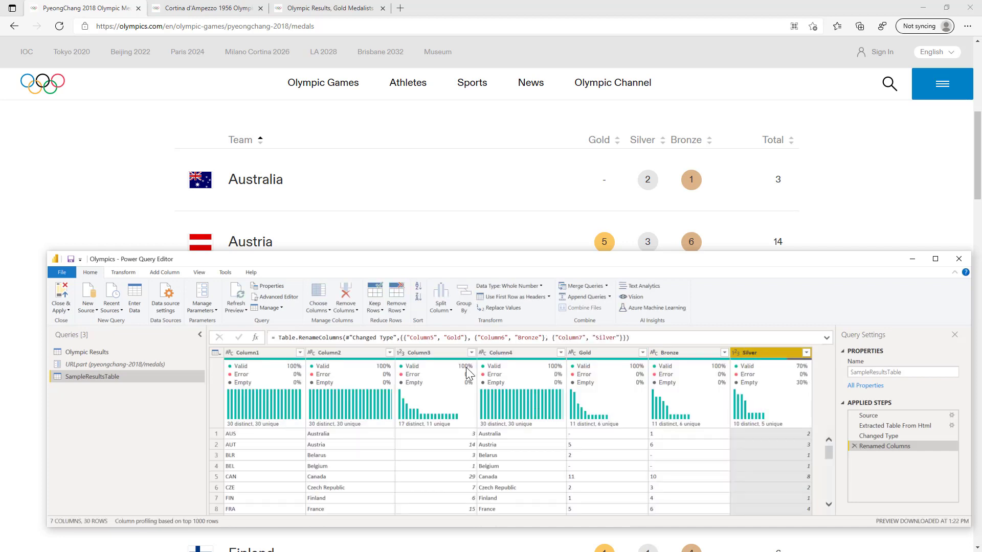
Step: Rename Column1 as Team Code and Column2 as Team
{"action": "left_click", "coordinate": [256, 354]}
{"action": "double_click", "coordinate": [256, 355]}
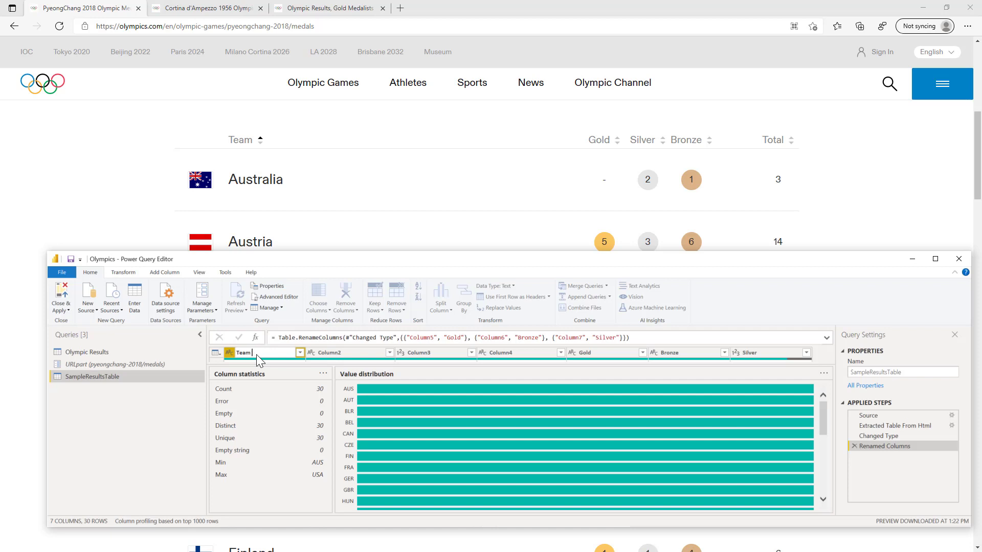
{"action": "type", "text": "Team Code"}
{"action": "key", "text": "Escape"}
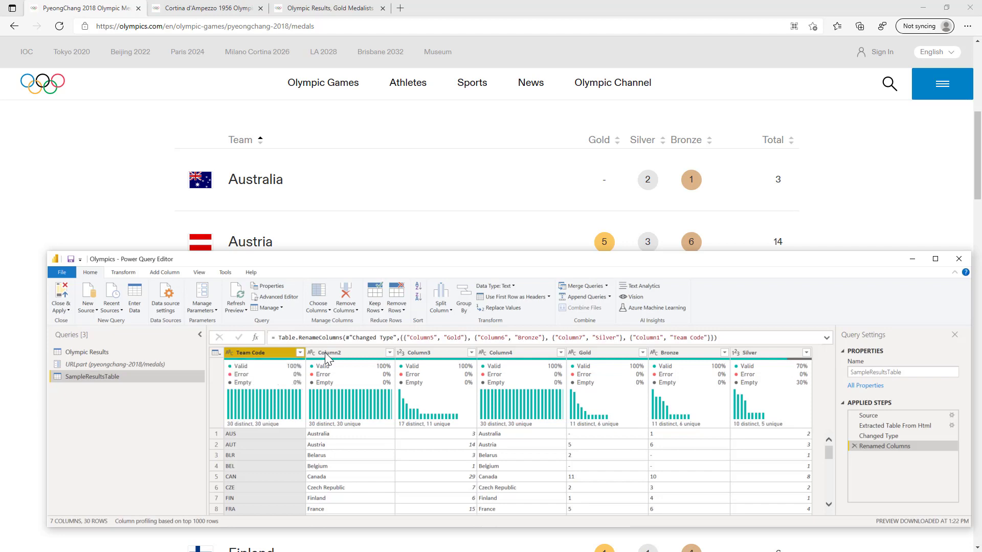
{"action": "left_click", "coordinate": [325, 354]}
{"action": "double_click", "coordinate": [324, 352]}
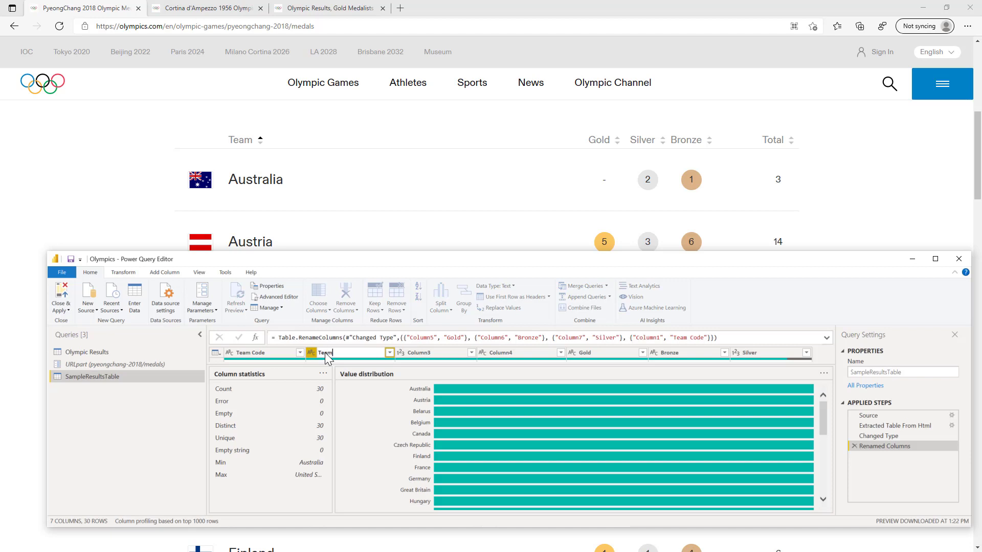
{"action": "type", "text": "Team"}
{"action": "key", "text": "Return"}
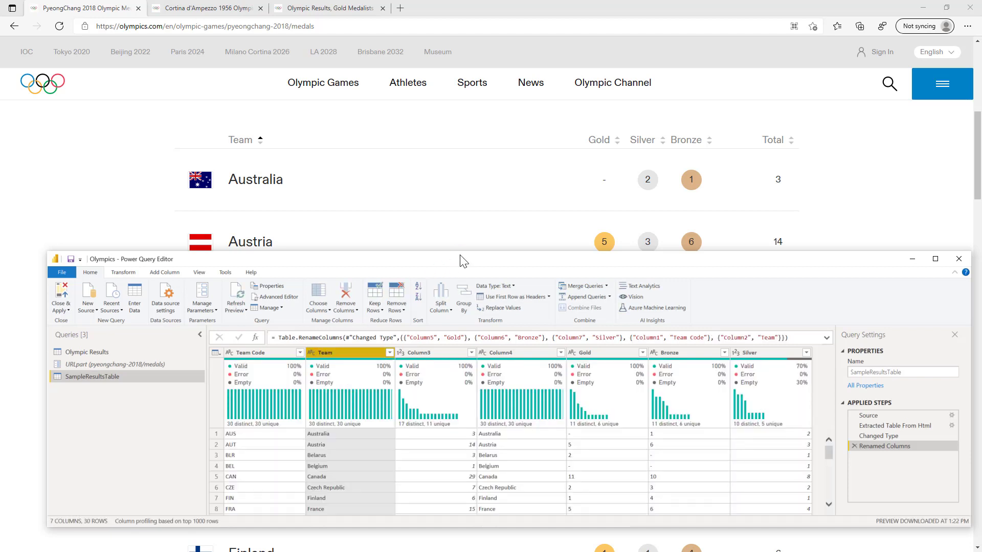
Step: Maximize the Power Query Editor and keep every column of the results table except Column3 and Column4
{"action": "double_click", "coordinate": [459, 255]}
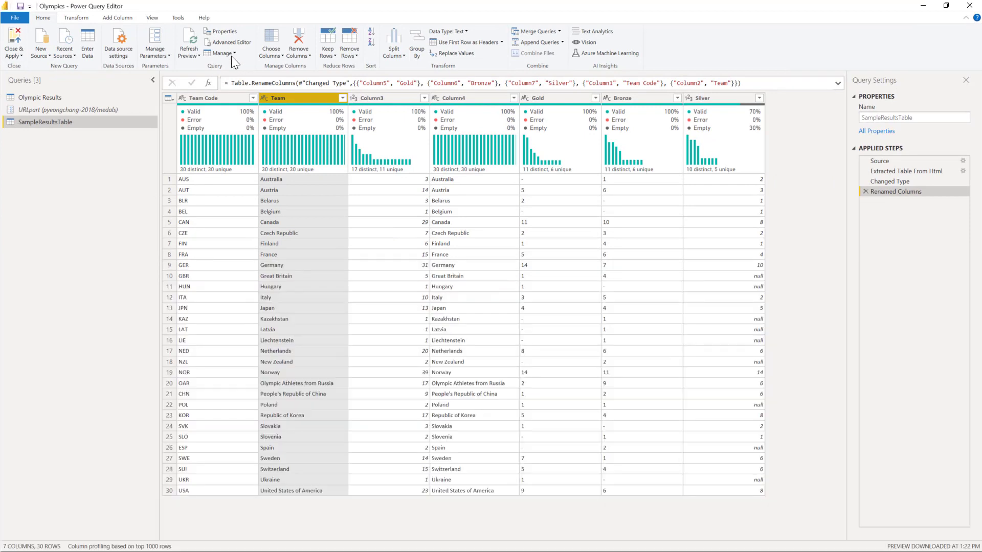
{"action": "left_click", "coordinate": [272, 41]}
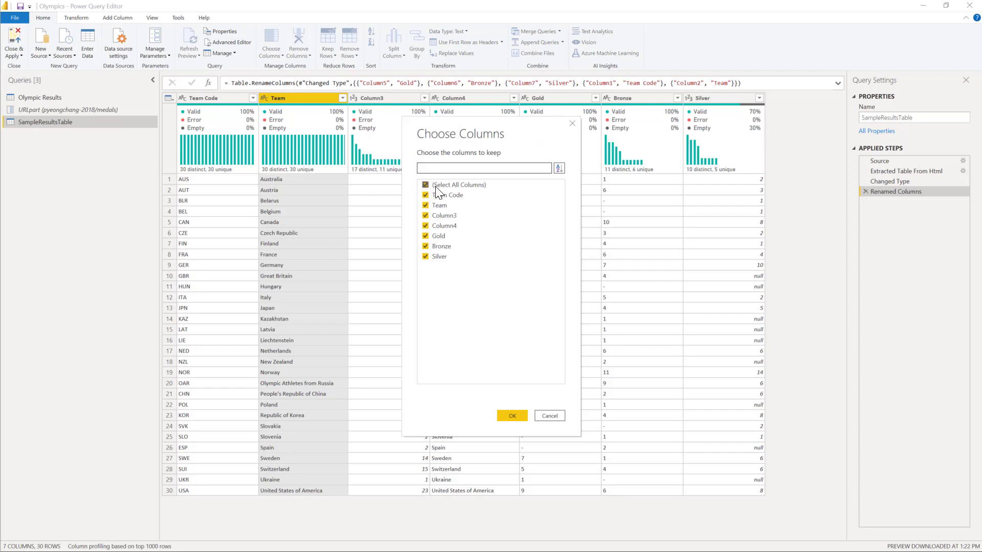
{"action": "left_click", "coordinate": [441, 216]}
{"action": "left_click", "coordinate": [443, 226]}
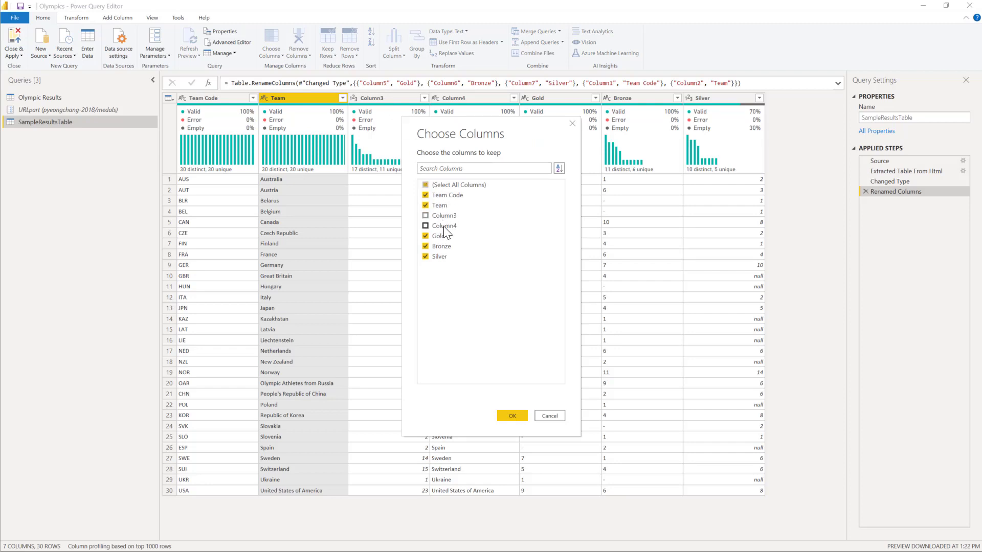
{"action": "left_click", "coordinate": [510, 416]}
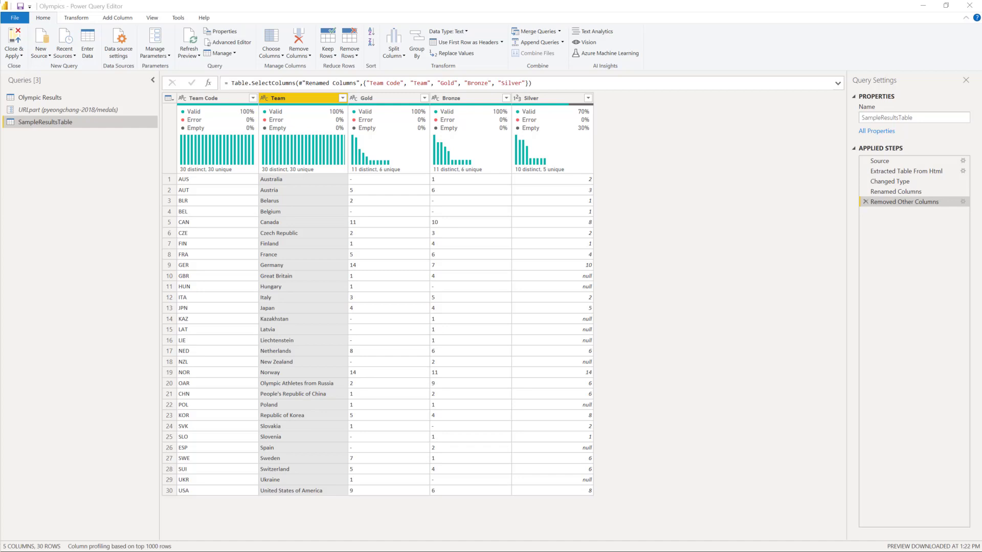
Step: Create a function named GetMedalResults from the SampleResultsTable query
{"action": "right_click", "coordinate": [65, 124]}
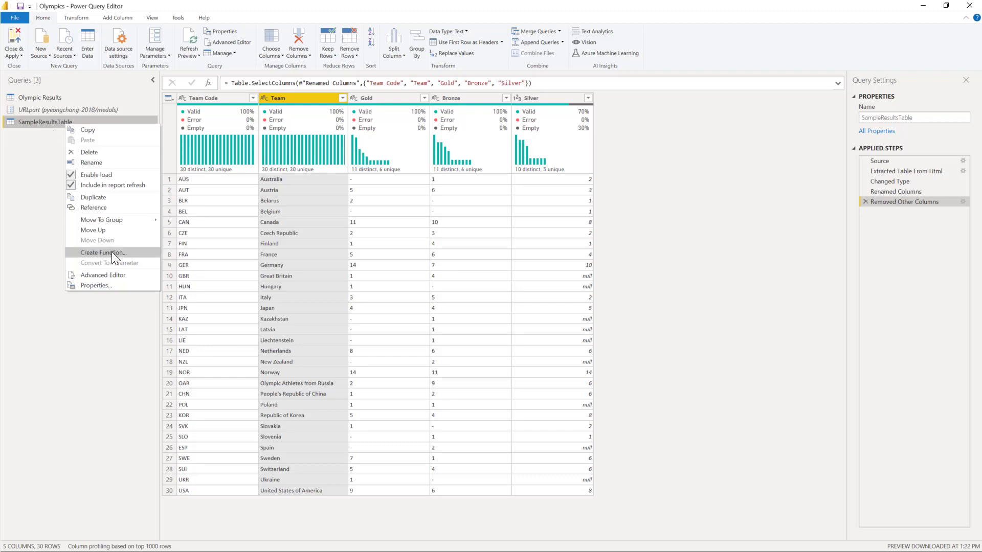
{"action": "left_click", "coordinate": [125, 252]}
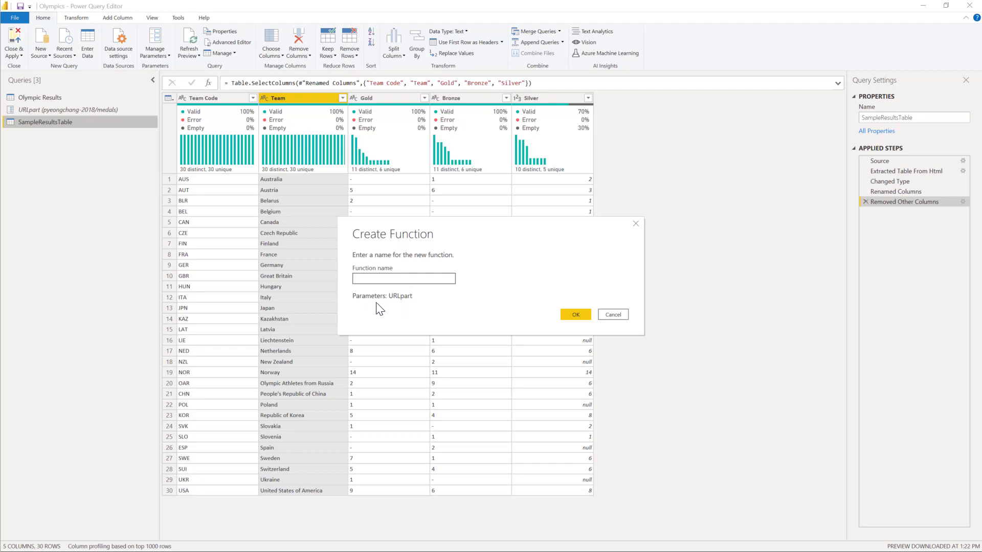
{"action": "type", "text": "GetMedalResults"}
{"action": "left_click", "coordinate": [575, 314]}
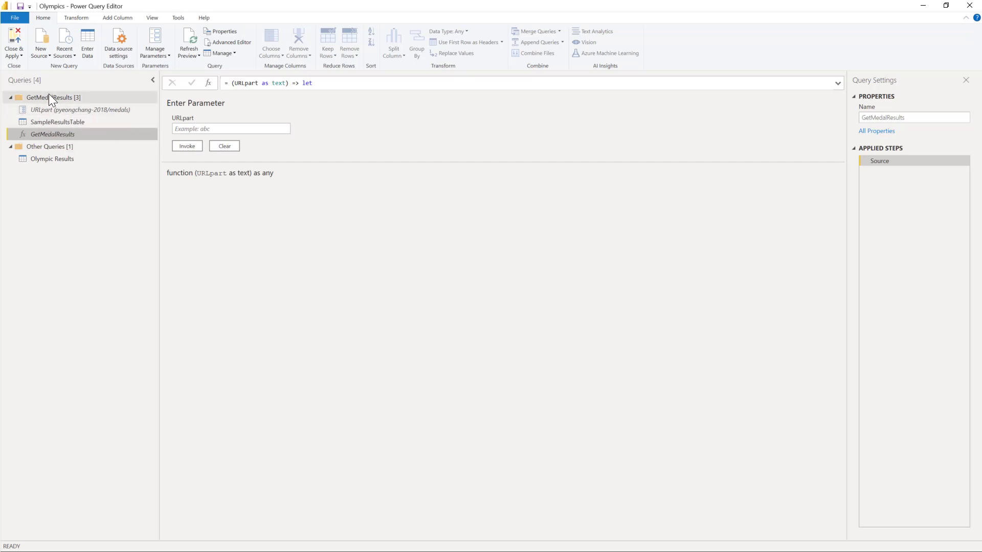
Step: Disable loading of the SampleResultsTable query
{"action": "left_click", "coordinate": [65, 126]}
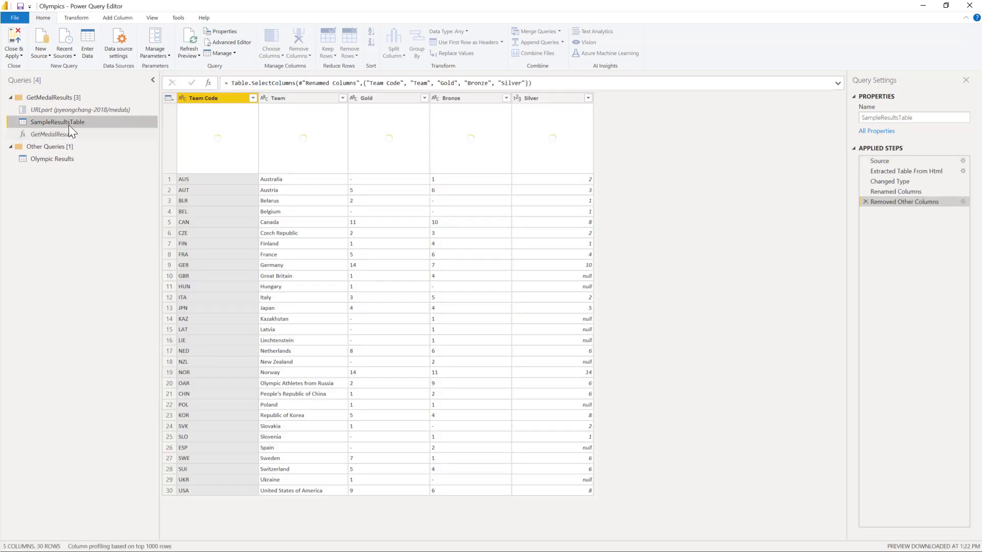
{"action": "right_click", "coordinate": [69, 126]}
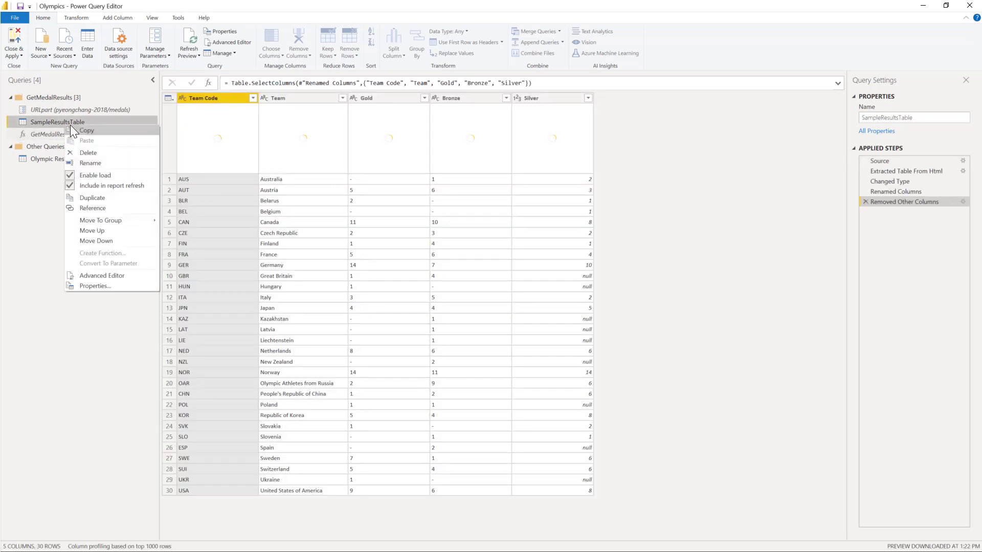
{"action": "left_click", "coordinate": [85, 175]}
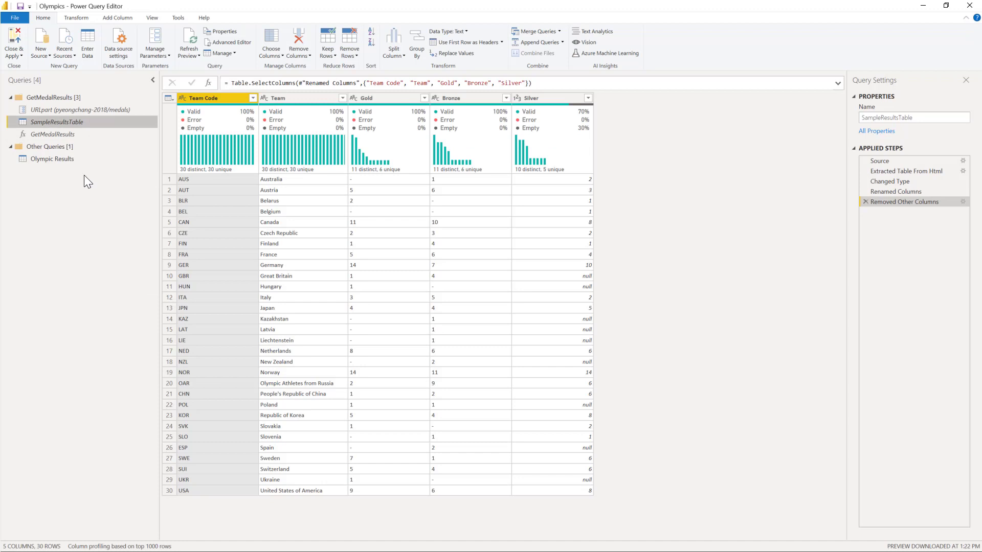
Step: Open the Olympic Results query and look through the URLpart values of all its rows
{"action": "left_click", "coordinate": [56, 158]}
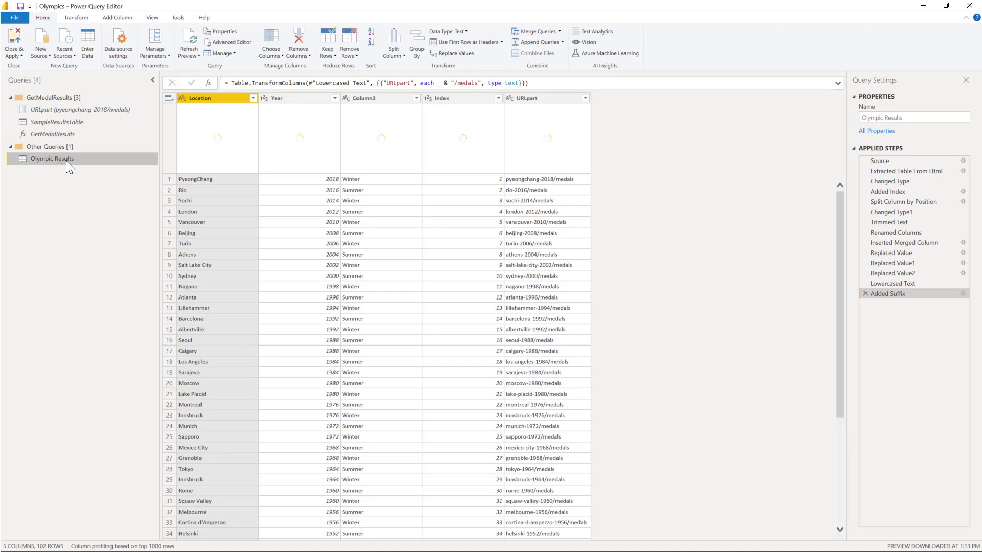
{"action": "left_click", "coordinate": [559, 191]}
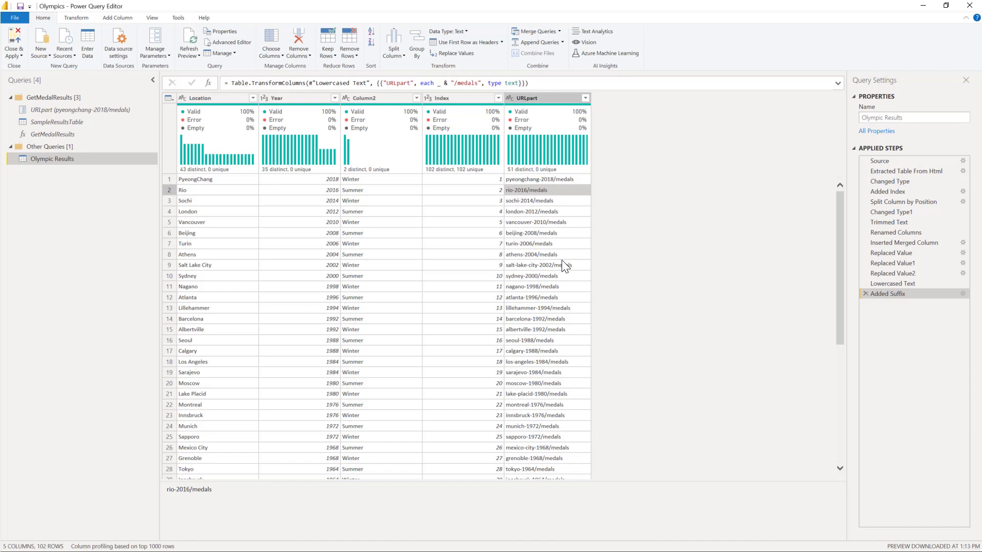
{"action": "scroll", "coordinate": [564, 266], "scroll_direction": "down", "scroll_amount": 12}
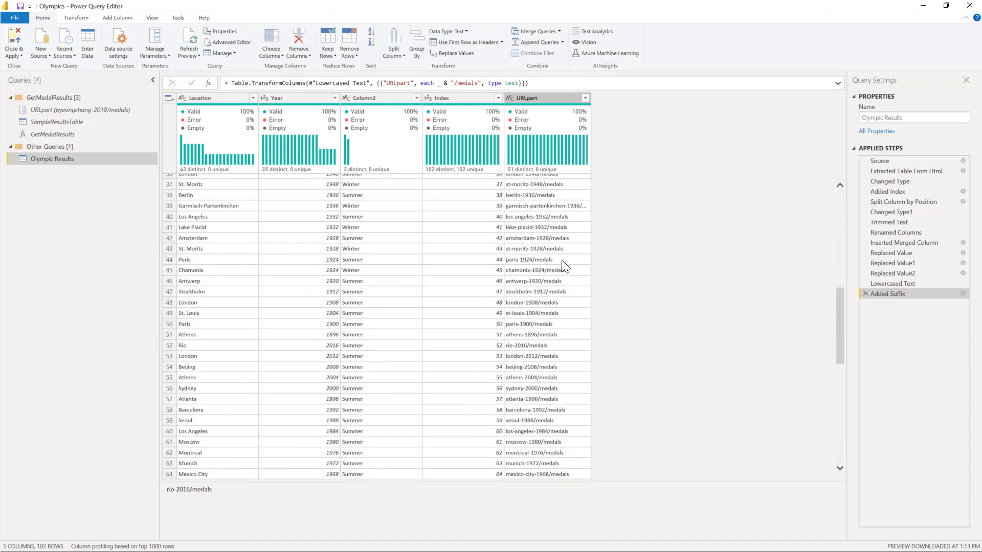
{"action": "scroll", "coordinate": [564, 265], "scroll_direction": "down", "scroll_amount": 12}
{"action": "scroll", "coordinate": [564, 266], "scroll_direction": "down", "scroll_amount": 1}
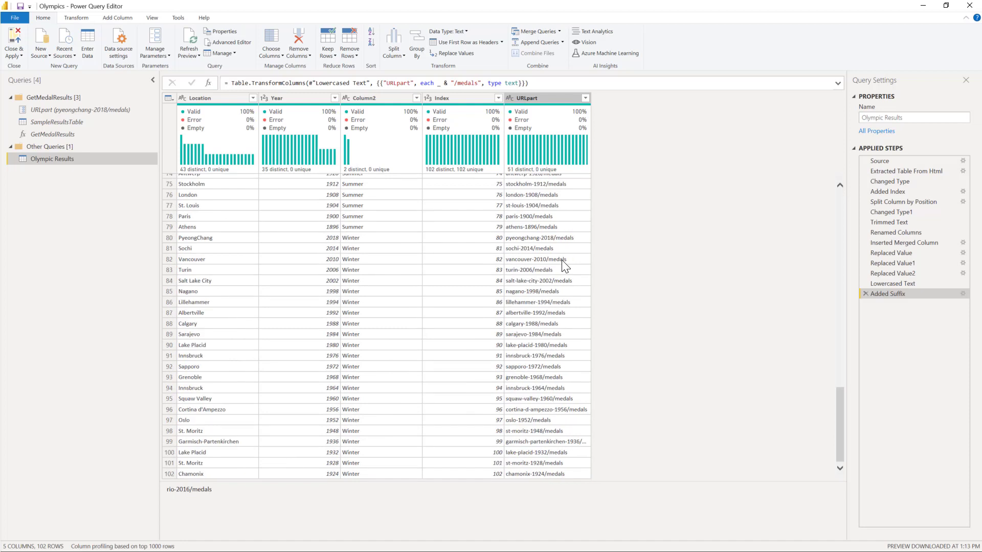
{"action": "scroll", "coordinate": [564, 266], "scroll_direction": "up", "scroll_amount": 20}
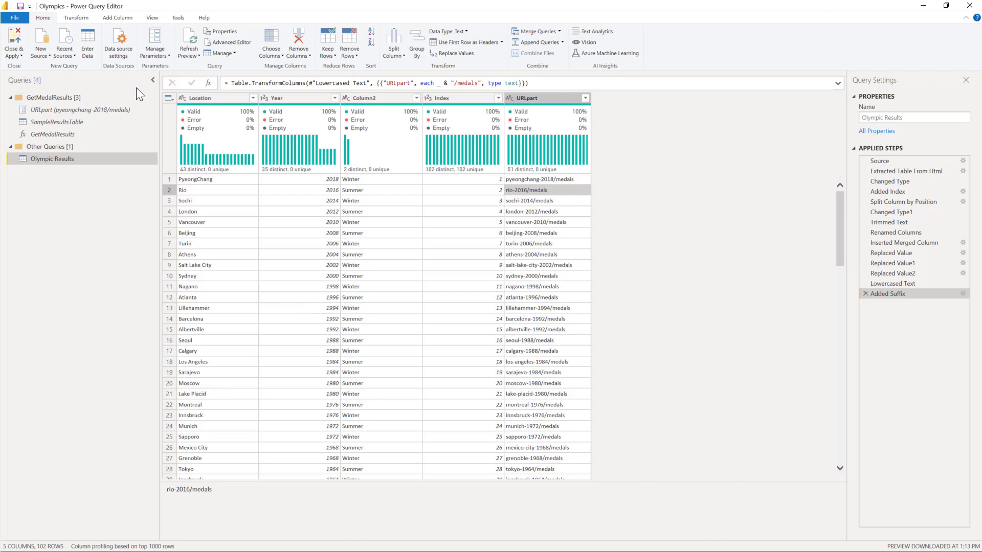
Step: Add a MedalResults column to Olympic Results by invoking the GetMedalResults function with the URLpart column as its argument
{"action": "left_click", "coordinate": [113, 19]}
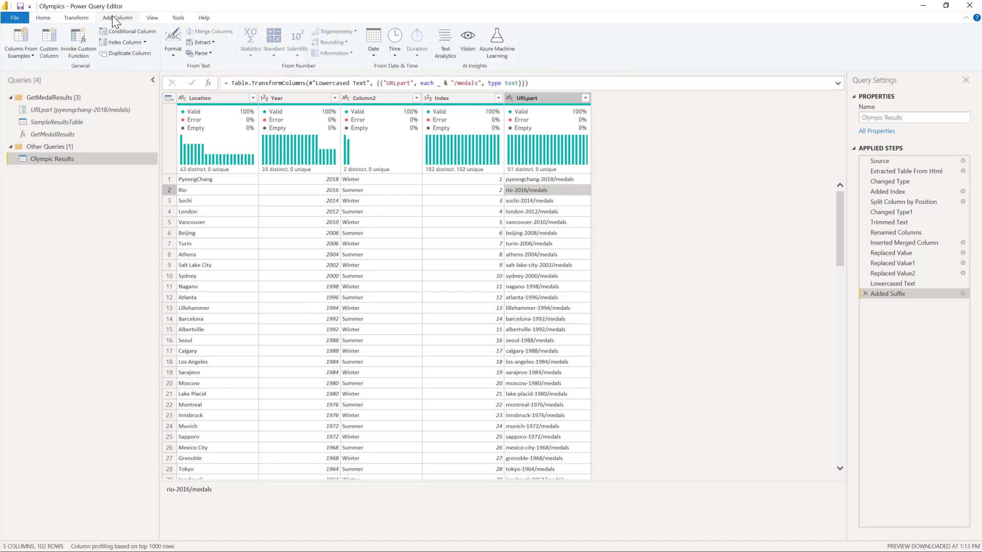
{"action": "left_click", "coordinate": [83, 47]}
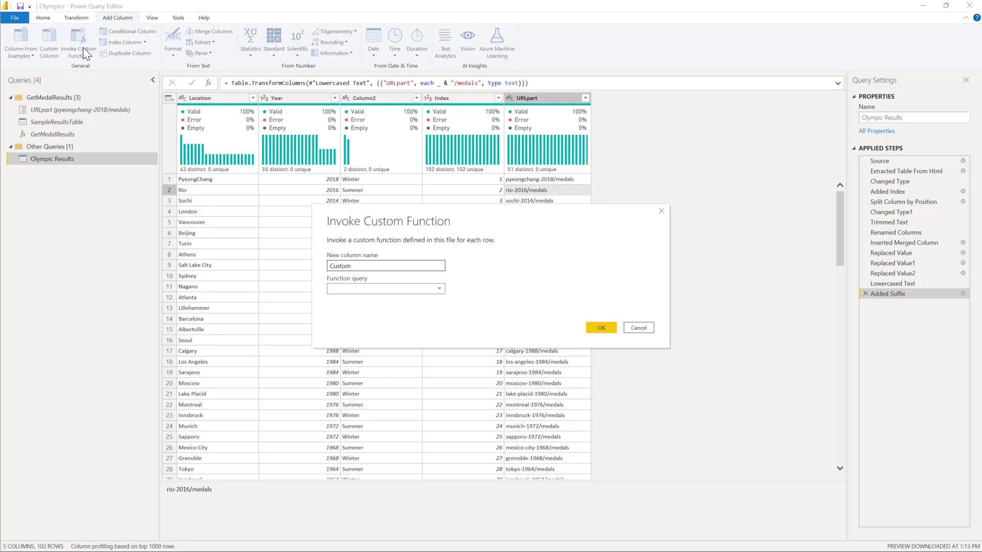
{"action": "left_click", "coordinate": [377, 266]}
{"action": "type", "text": "MedalResults"}
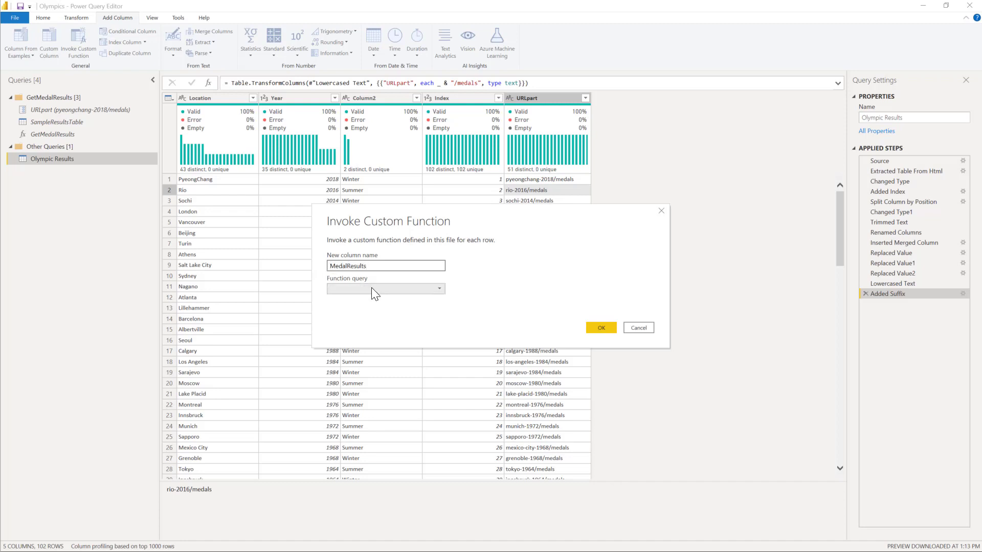
{"action": "left_click", "coordinate": [367, 287]}
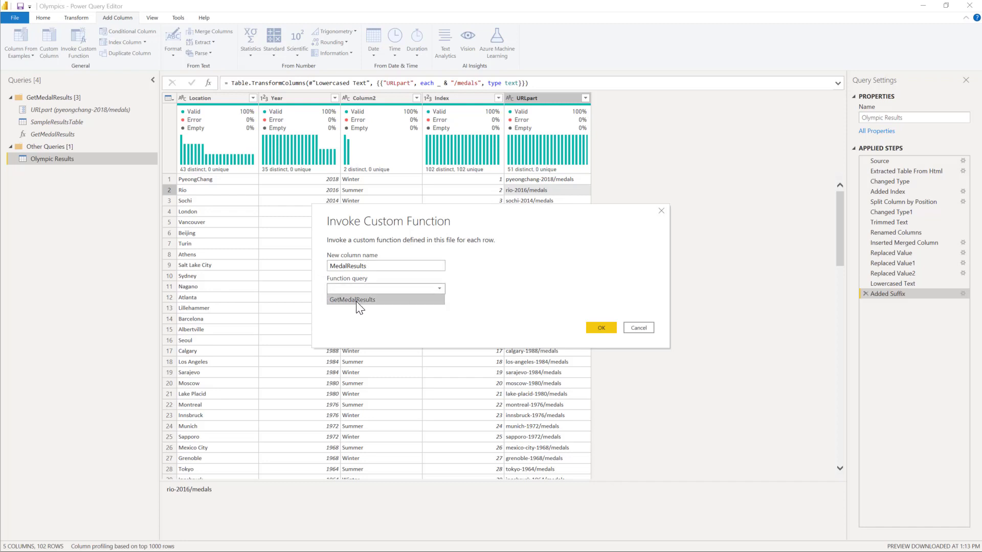
{"action": "left_click", "coordinate": [358, 300]}
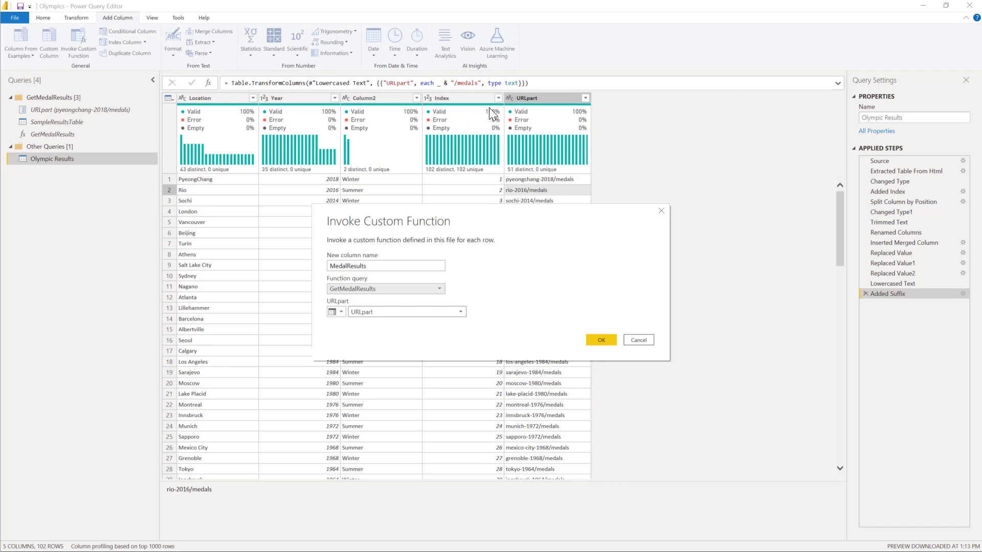
{"action": "left_click", "coordinate": [371, 313]}
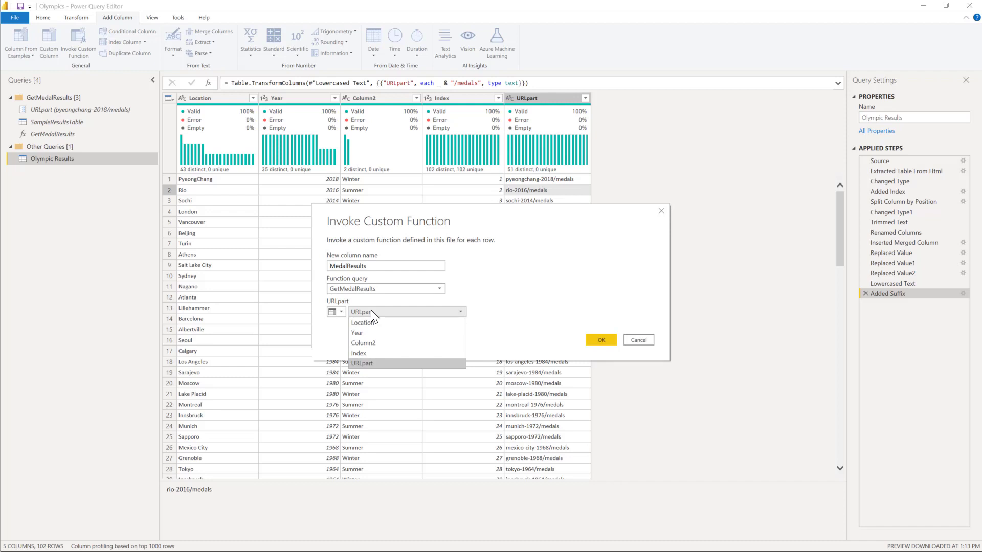
{"action": "left_click", "coordinate": [370, 367]}
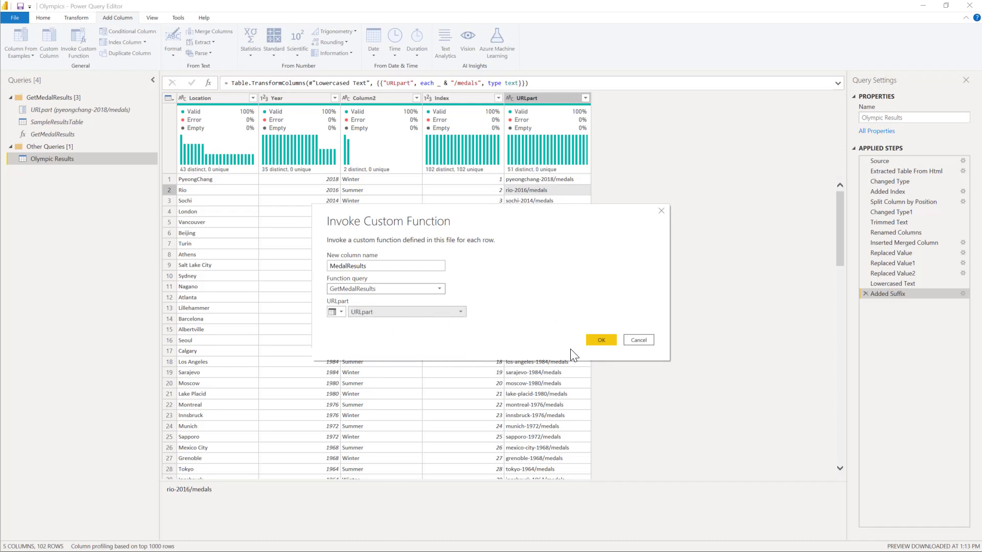
{"action": "left_click", "coordinate": [601, 340]}
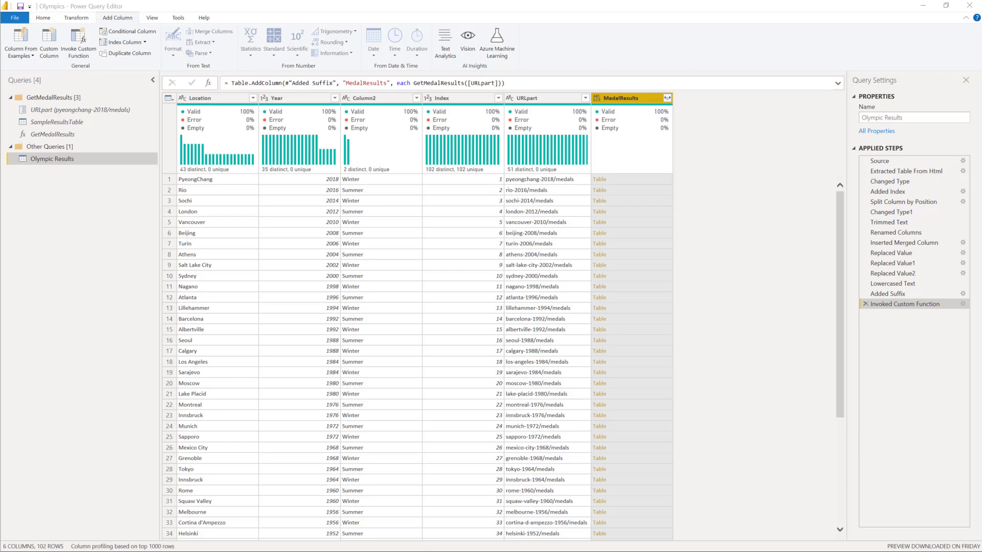
Step: Preview the nested medal tables in the MedalResults column for PyeongChang, Nagano and Salt Lake City
{"action": "left_click", "coordinate": [629, 181]}
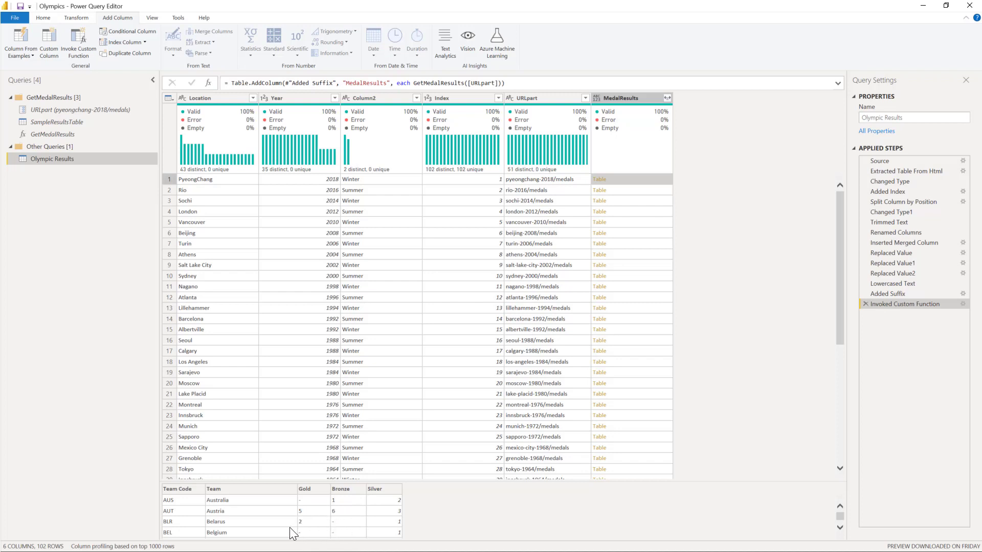
{"action": "left_click", "coordinate": [624, 290]}
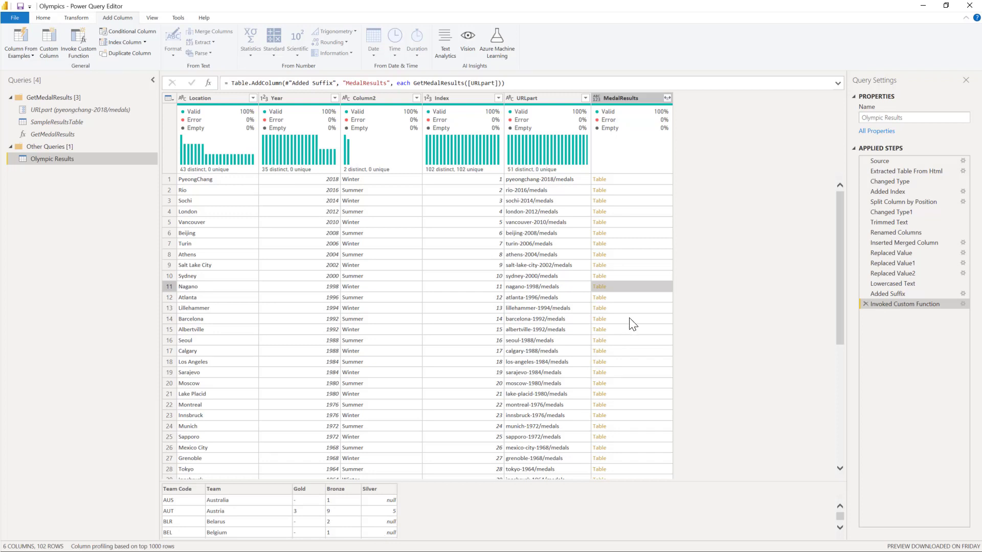
{"action": "left_click", "coordinate": [627, 265]}
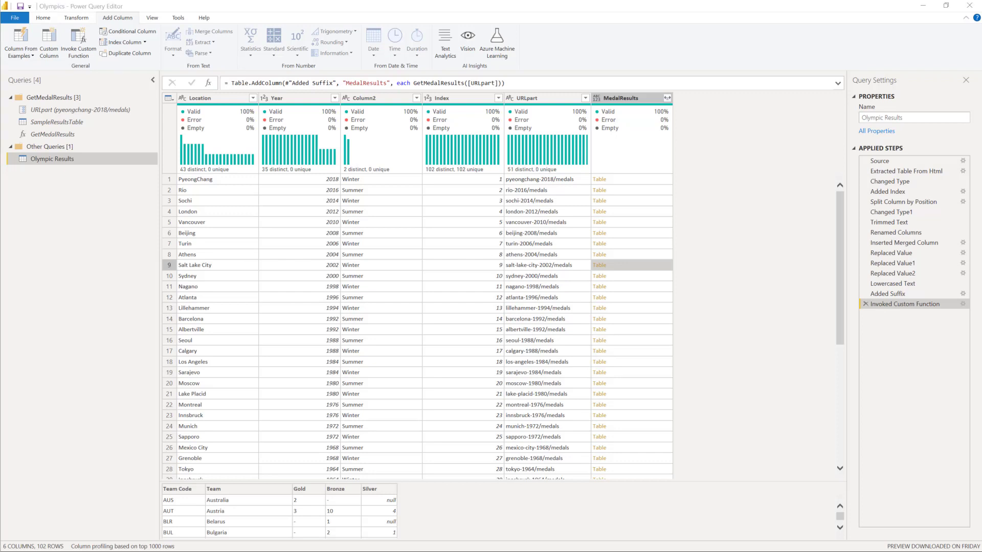
Step: Switch to the browser and check the Salt Lake City 2002 medal table on olympics.com against the previewed nested table
{"action": "key", "text": "alt+Tab"}
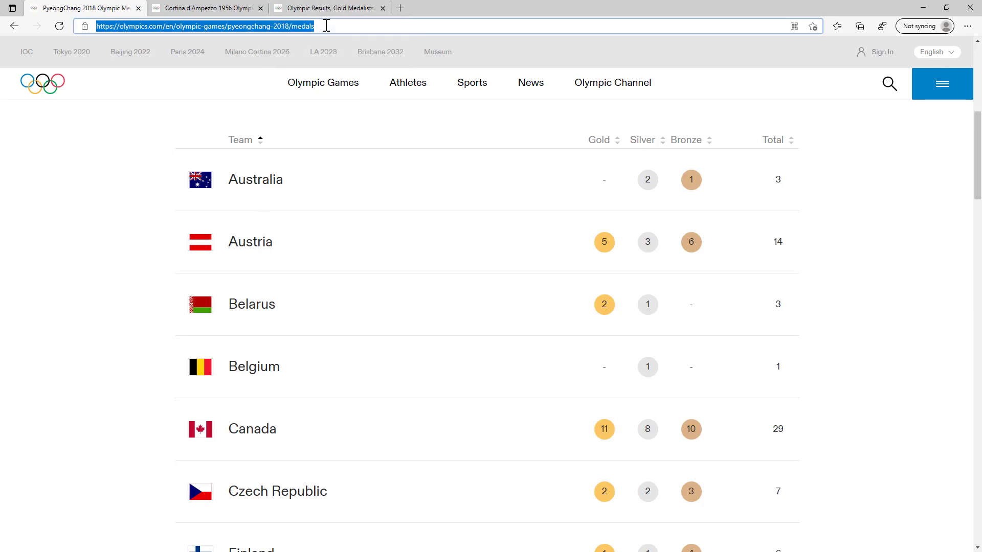
{"action": "left_click_drag", "start_coordinate": [326, 26], "coordinate": [228, 31]}
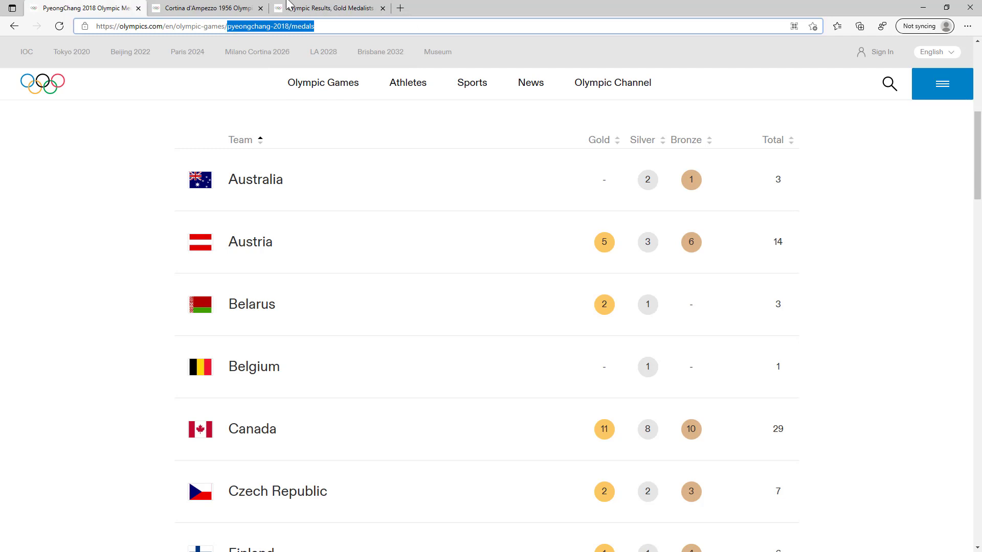
{"action": "left_click", "coordinate": [310, 9]}
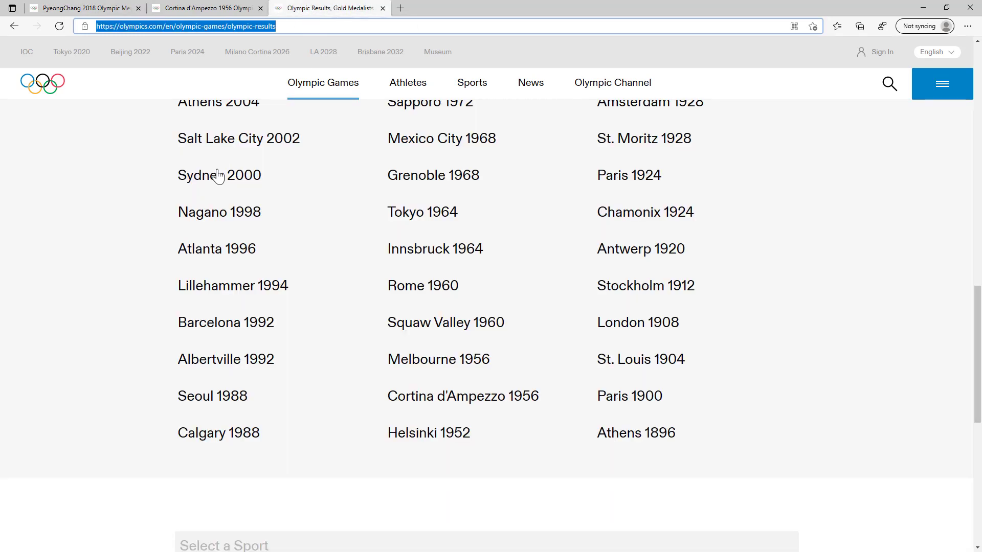
{"action": "left_click", "coordinate": [215, 151]}
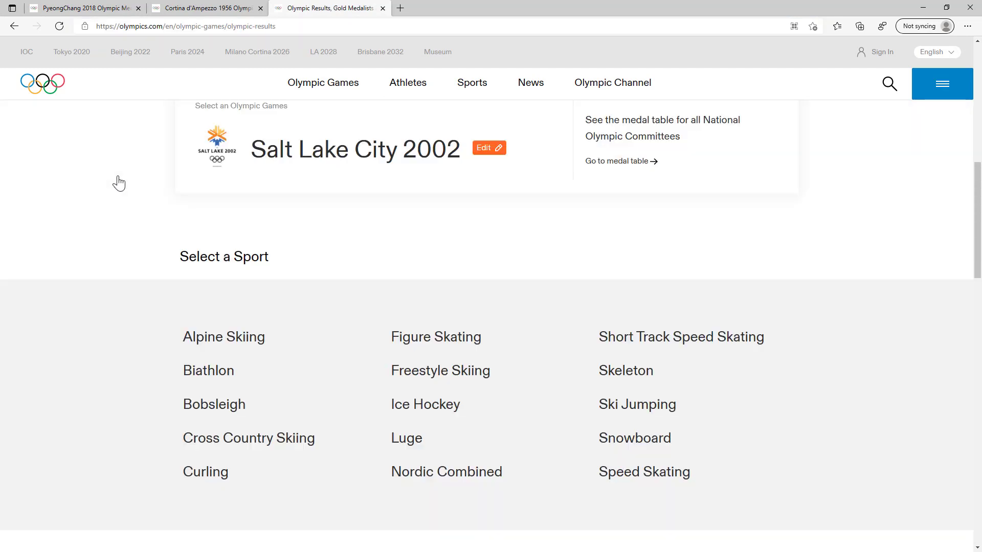
{"action": "left_click", "coordinate": [293, 27]}
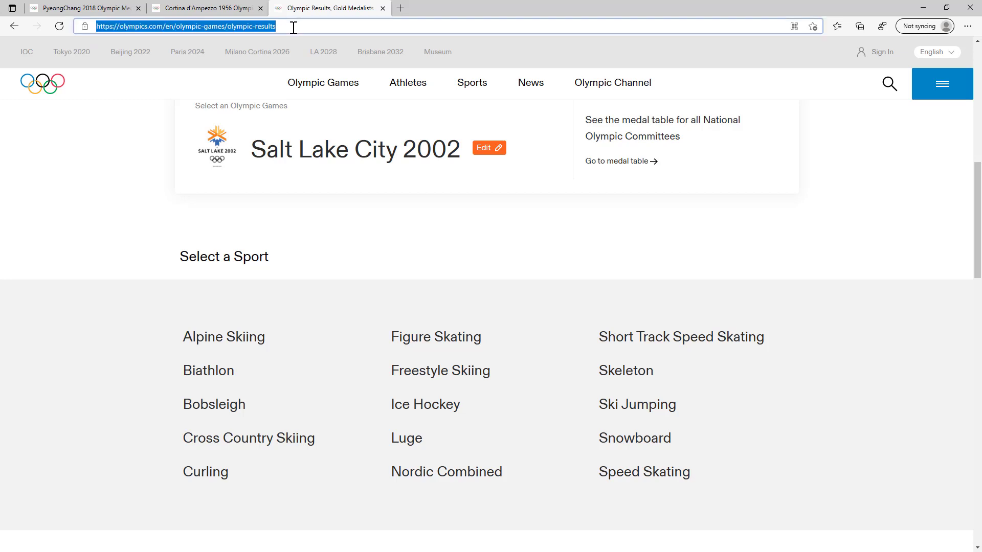
{"action": "left_click", "coordinate": [609, 163]}
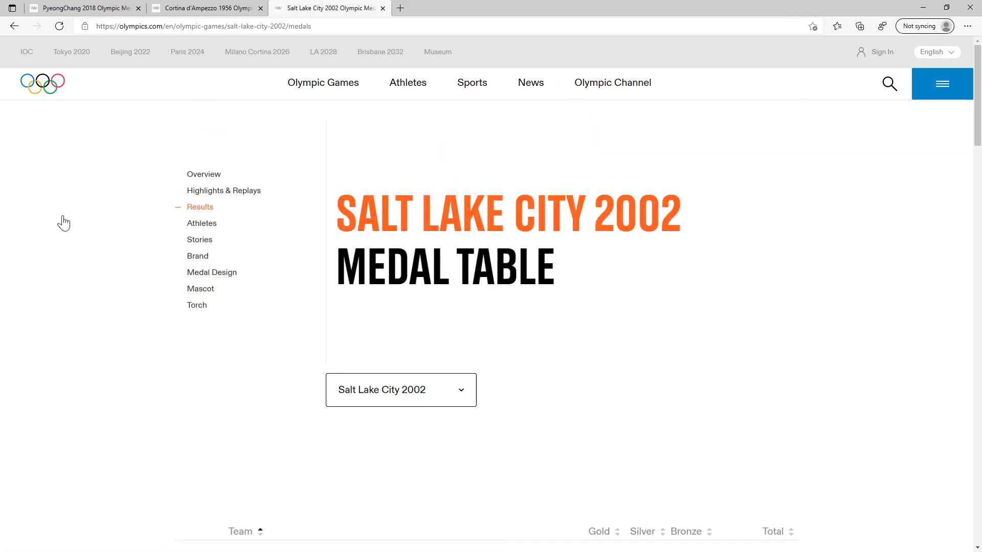
{"action": "scroll", "coordinate": [112, 303], "scroll_direction": "down", "scroll_amount": 5}
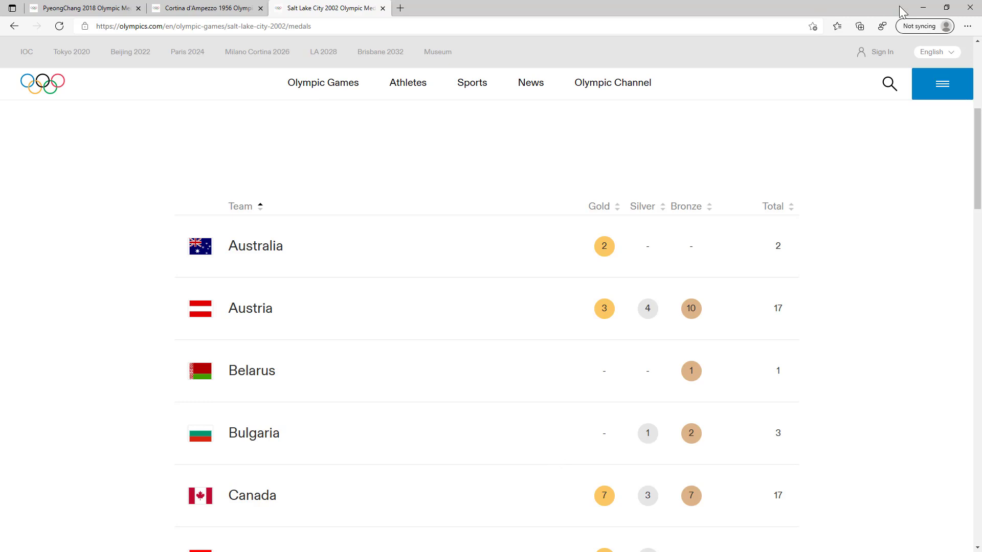
{"action": "left_click_drag", "start_coordinate": [835, 8], "coordinate": [669, 188]}
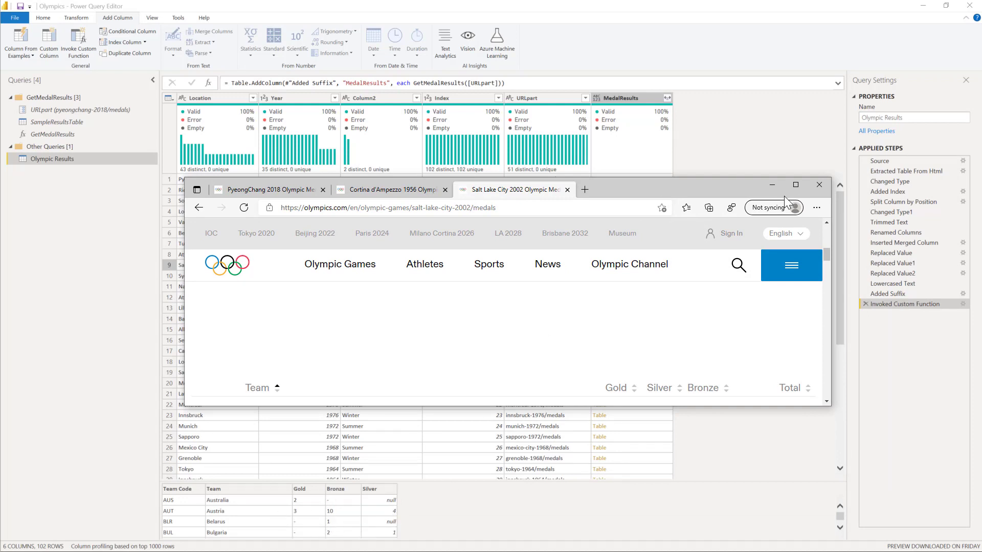
{"action": "left_click", "coordinate": [772, 185]}
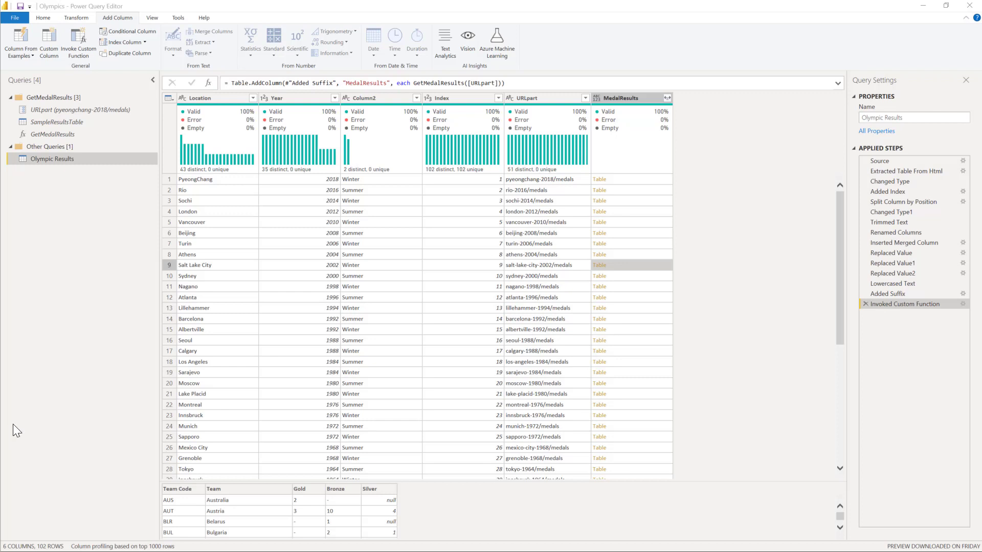
Step: Create a reference to the Olympic Results query and name it Olympic Games
{"action": "right_click", "coordinate": [57, 160]}
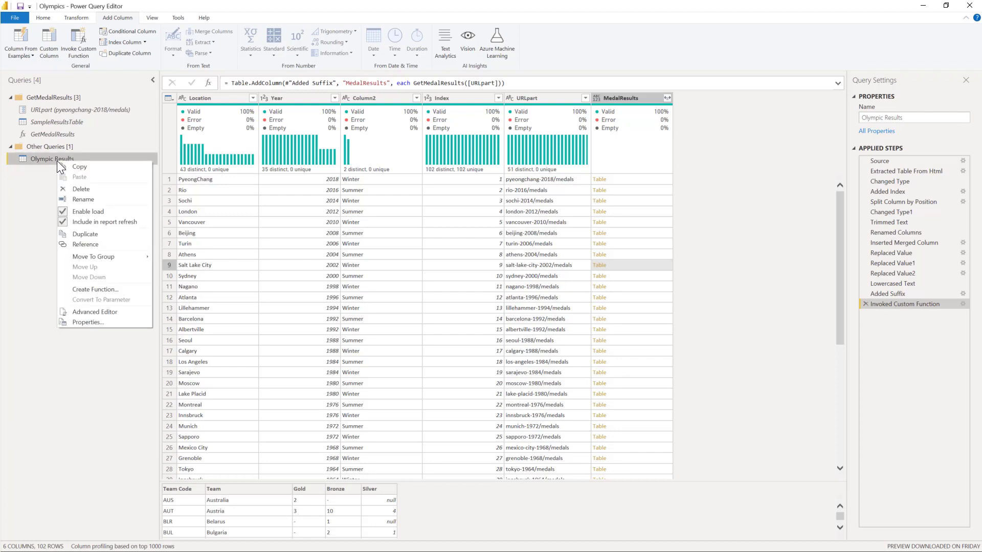
{"action": "left_click", "coordinate": [76, 242]}
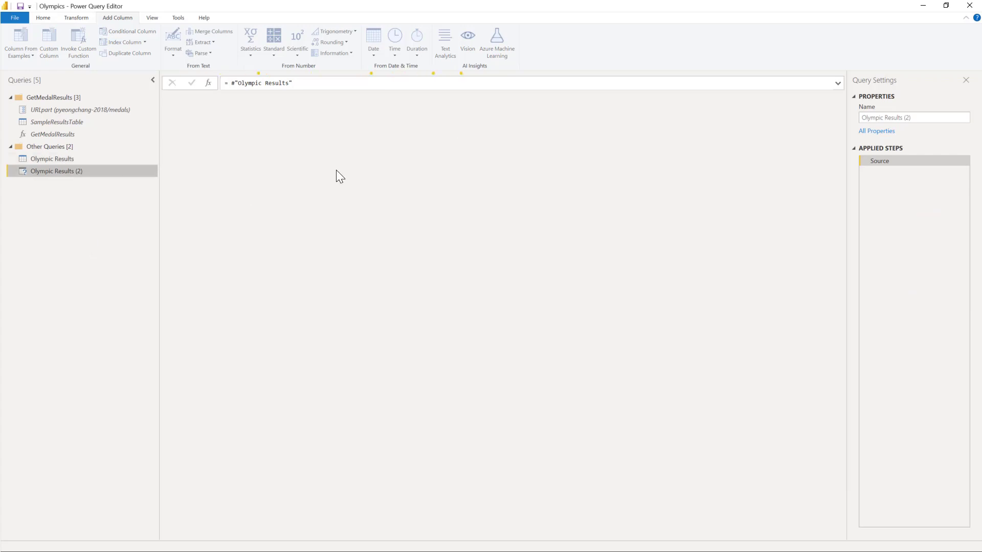
{"action": "left_click", "coordinate": [923, 119]}
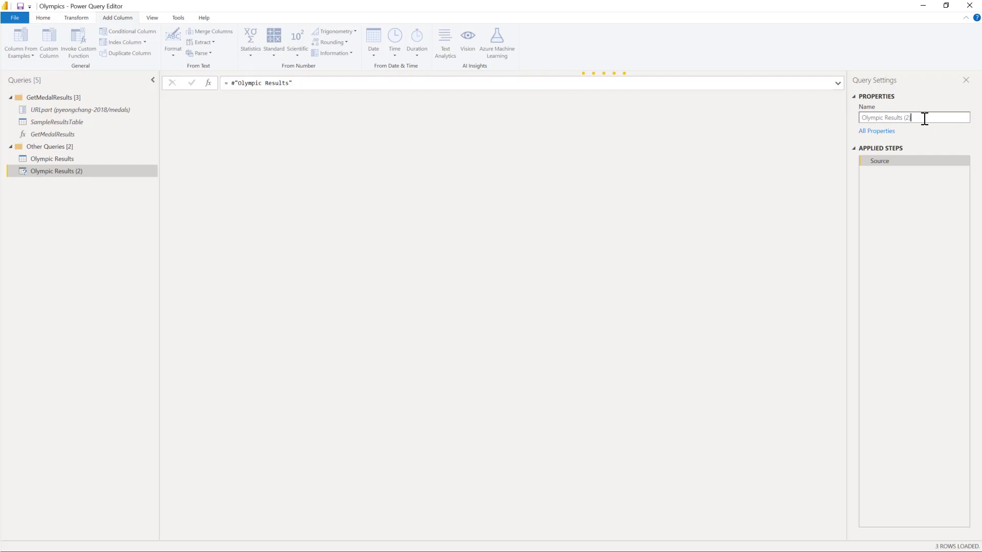
{"action": "left_click_drag", "start_coordinate": [924, 118], "coordinate": [896, 122]}
{"action": "type", "text": "Games"}
{"action": "key", "text": "Return"}
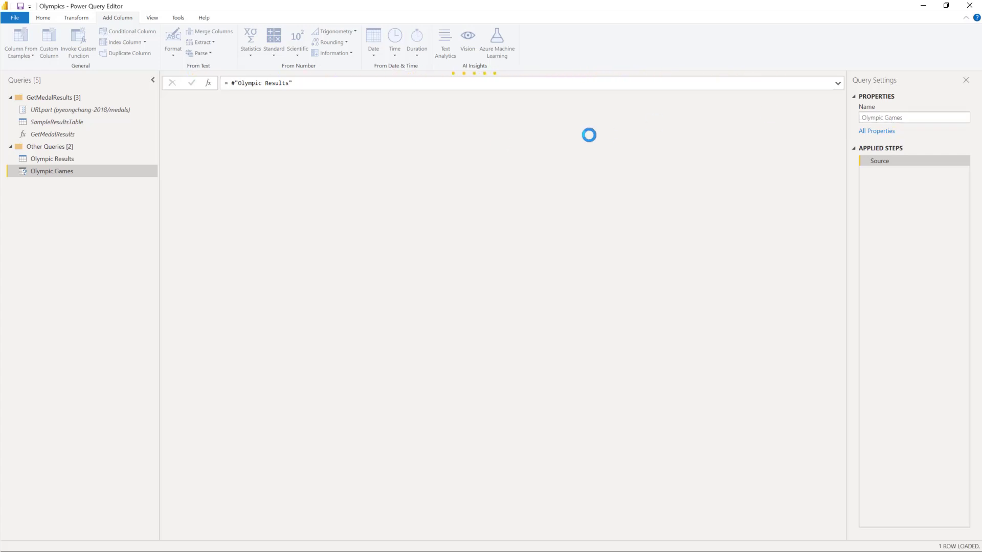
Step: Rename the original Olympic Results query as Olympic Results Base
{"action": "left_click", "coordinate": [51, 160]}
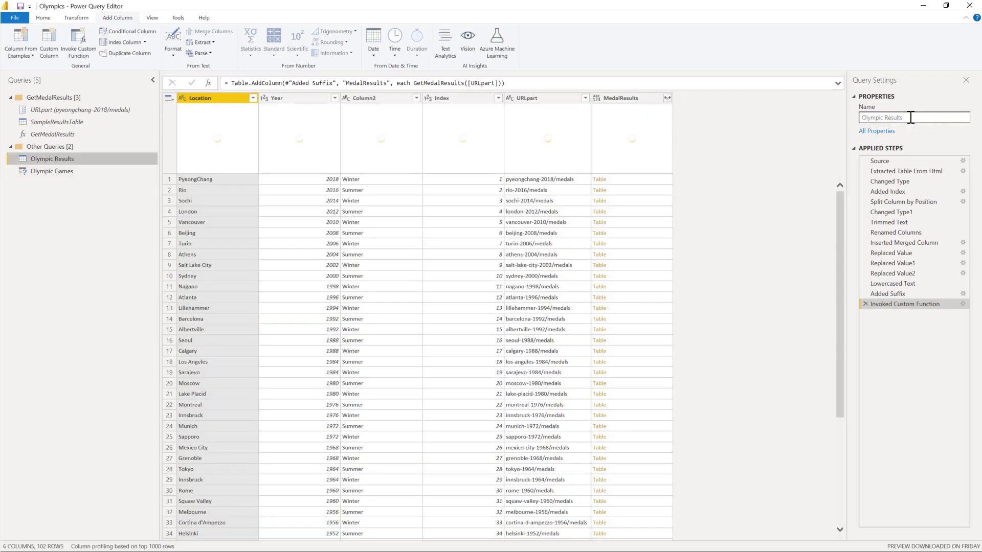
{"action": "left_click", "coordinate": [911, 117]}
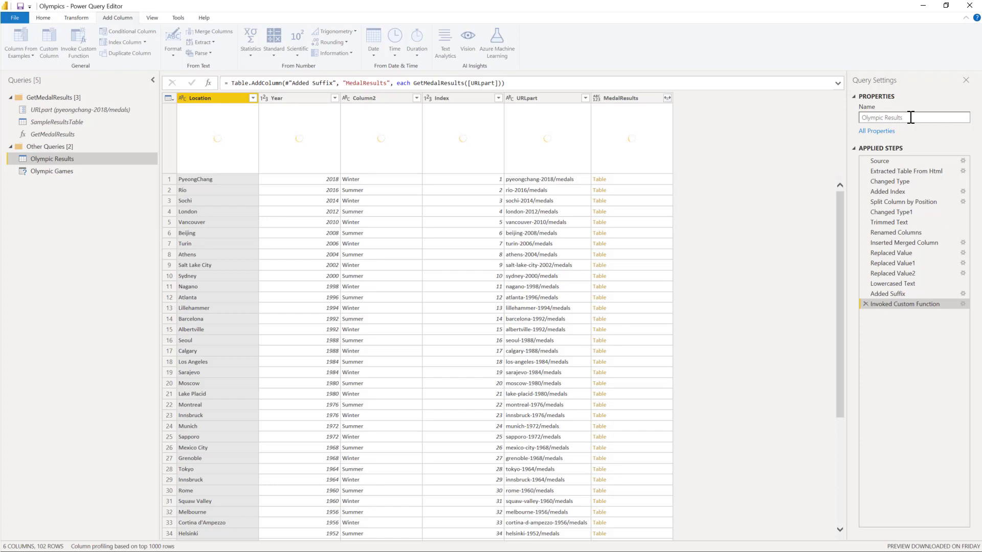
{"action": "type", "text": "Base"}
{"action": "key", "text": "Return"}
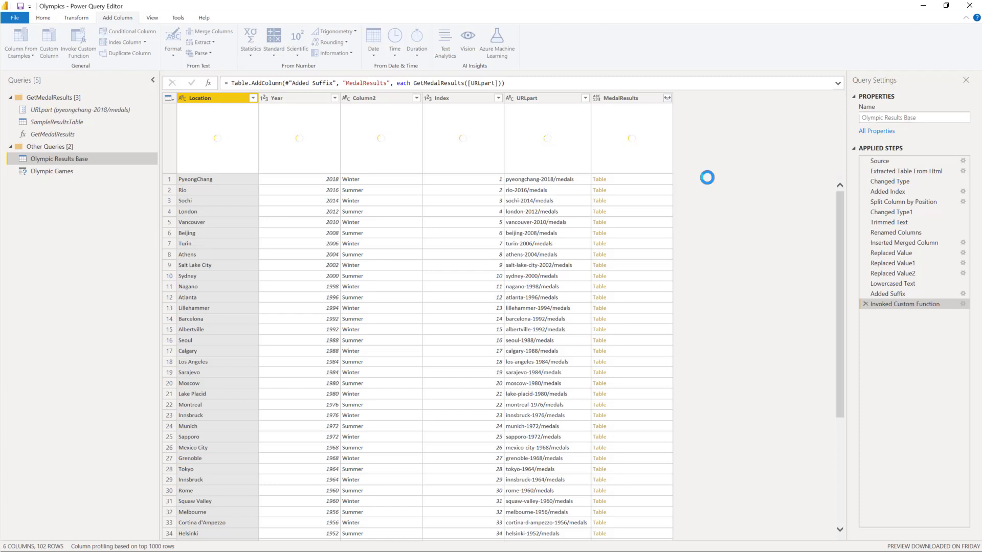
Step: Create a reference to the Olympic Results Base query and name it Olympic Results
{"action": "right_click", "coordinate": [57, 160]}
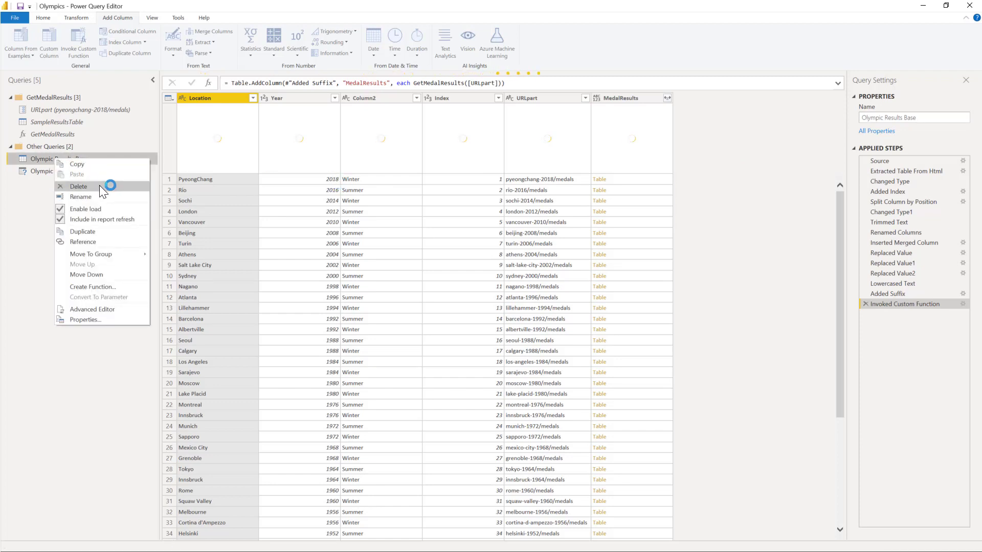
{"action": "left_click", "coordinate": [104, 242]}
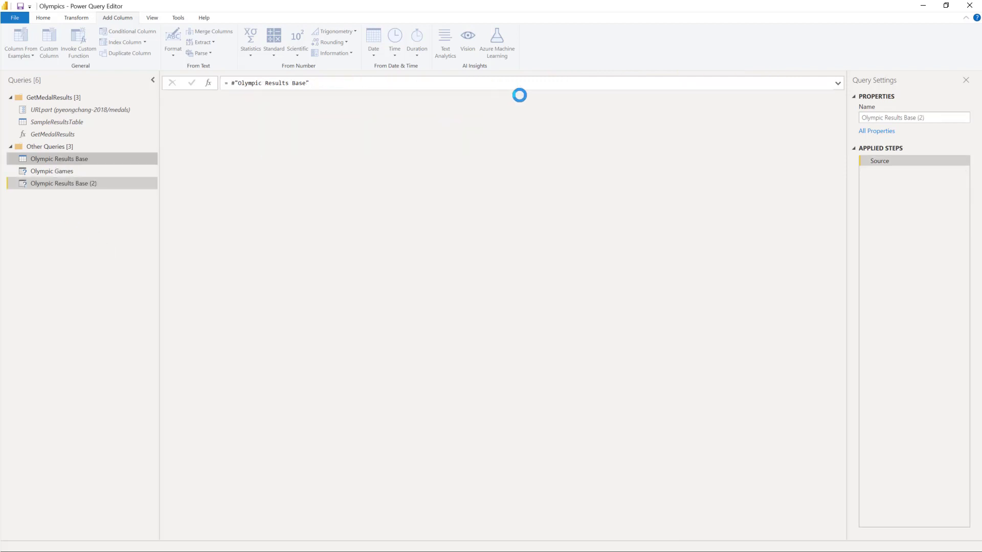
{"action": "left_click", "coordinate": [927, 119]}
{"action": "key", "text": "BackSpace"}
{"action": "key", "text": "BackSpace"}
{"action": "key", "text": "BackSpace"}
{"action": "key", "text": "BackSpace"}
{"action": "key", "text": "BackSpace"}
{"action": "key", "text": "BackSpace"}
{"action": "key", "text": "BackSpace"}
{"action": "key", "text": "BackSpace"}
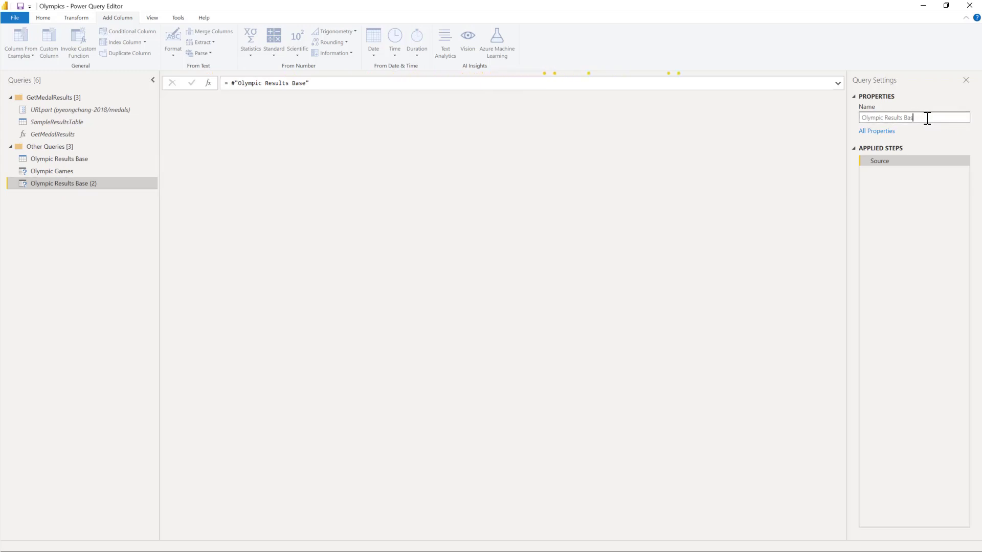
{"action": "key", "text": "BackSpace"}
{"action": "key", "text": "Return"}
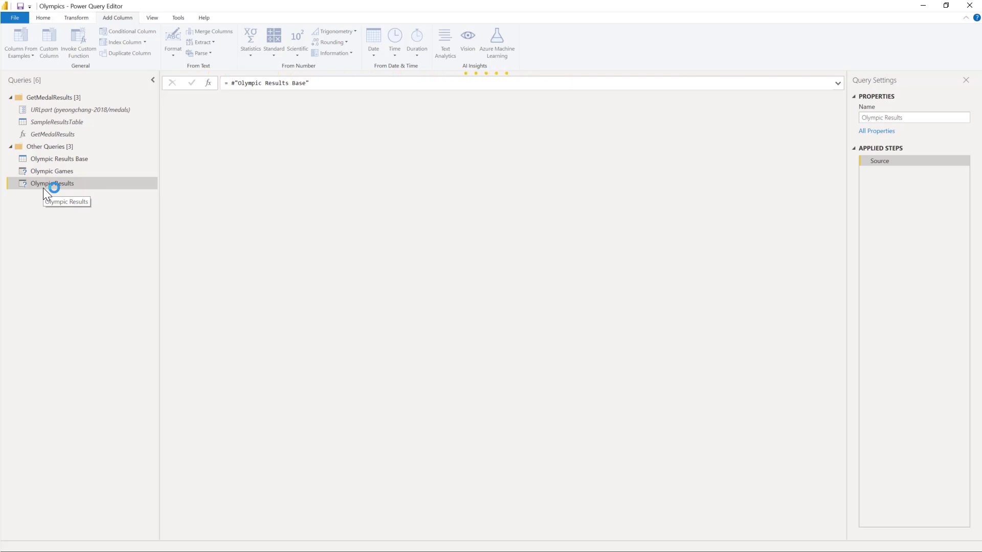
Step: Disable loading for the Olympic Results Base query and show the Olympic Games query
{"action": "right_click", "coordinate": [66, 159]}
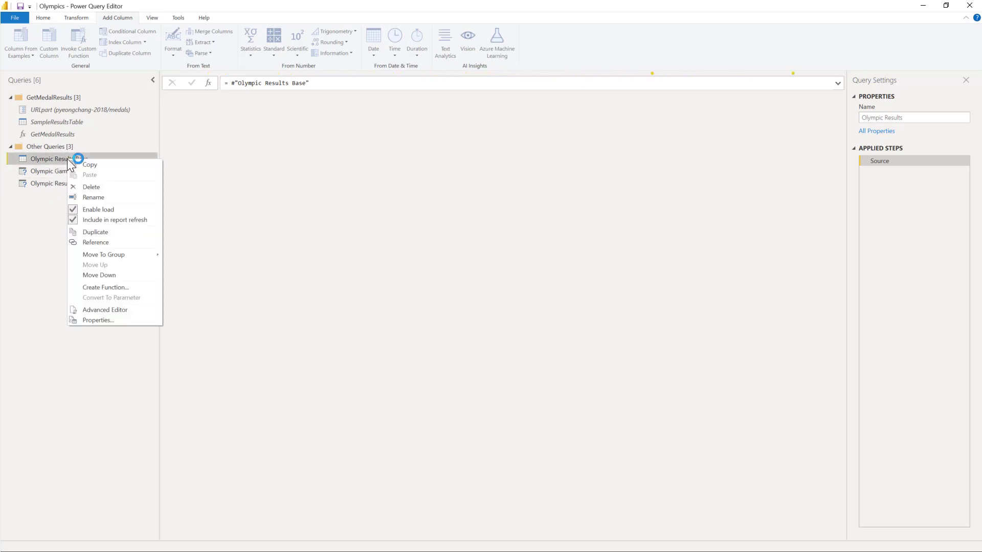
{"action": "left_click", "coordinate": [109, 213]}
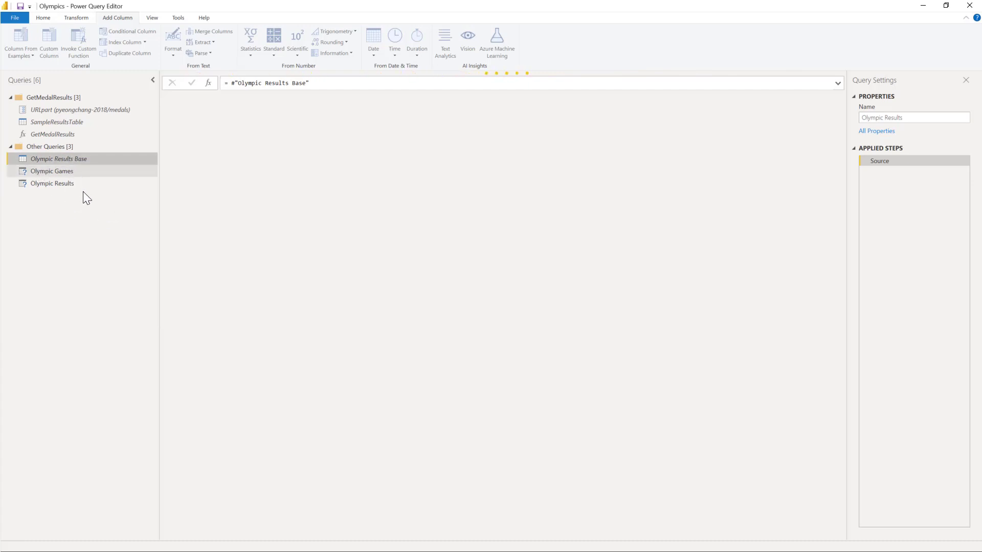
{"action": "left_click", "coordinate": [53, 174]}
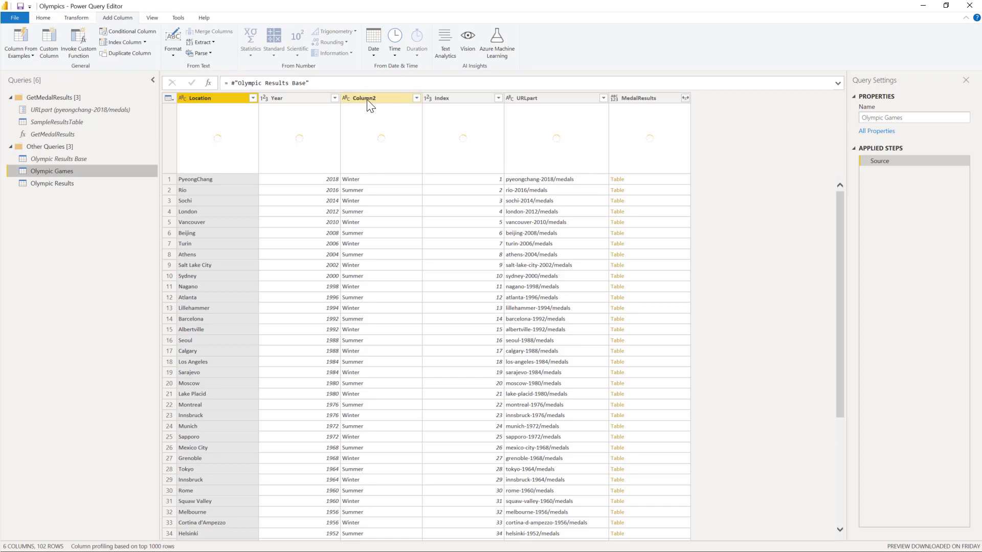
Step: In the Olympic Results Base query, rename Column2 to Season at the existing Renamed Columns step, accepting the intermediate insertion
{"action": "left_click", "coordinate": [49, 159]}
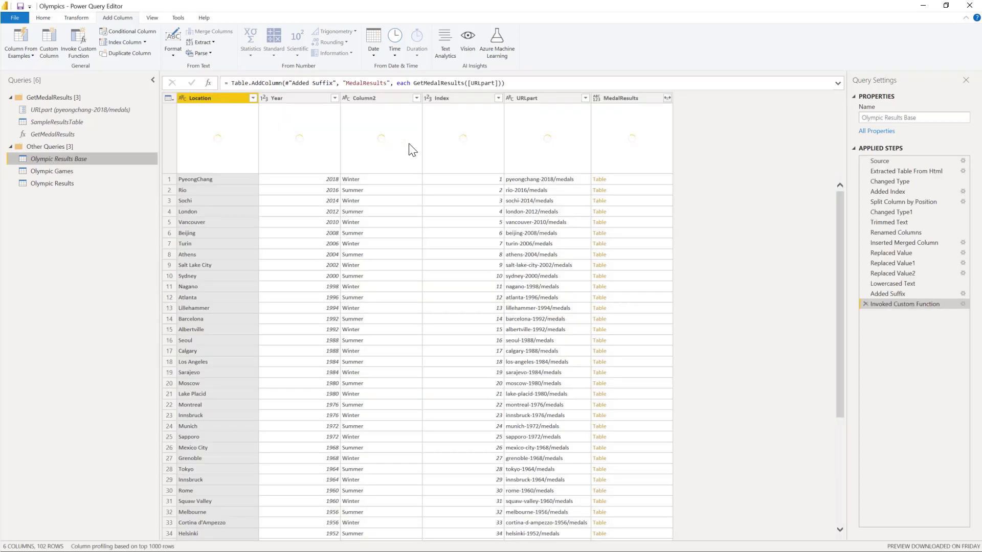
{"action": "left_click", "coordinate": [894, 232]}
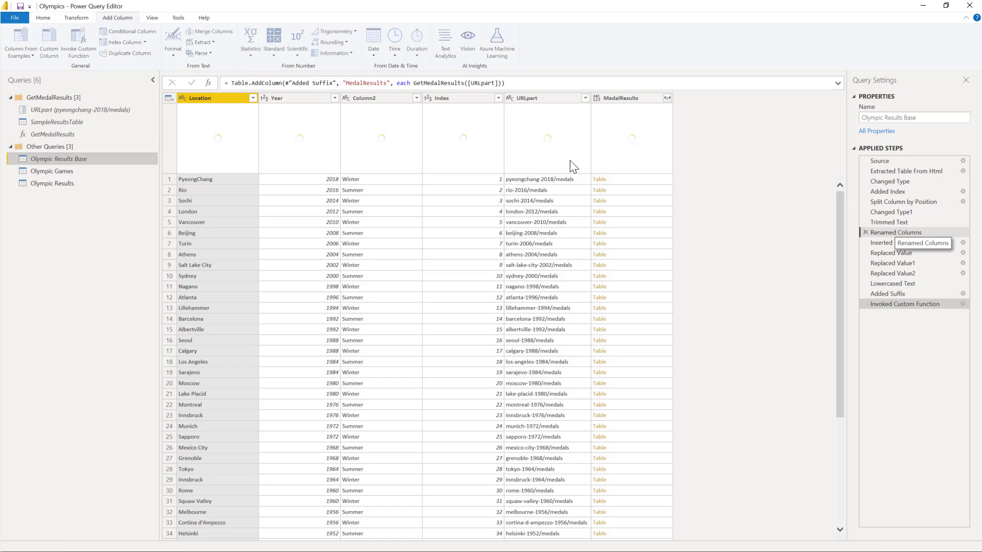
{"action": "left_click", "coordinate": [364, 99]}
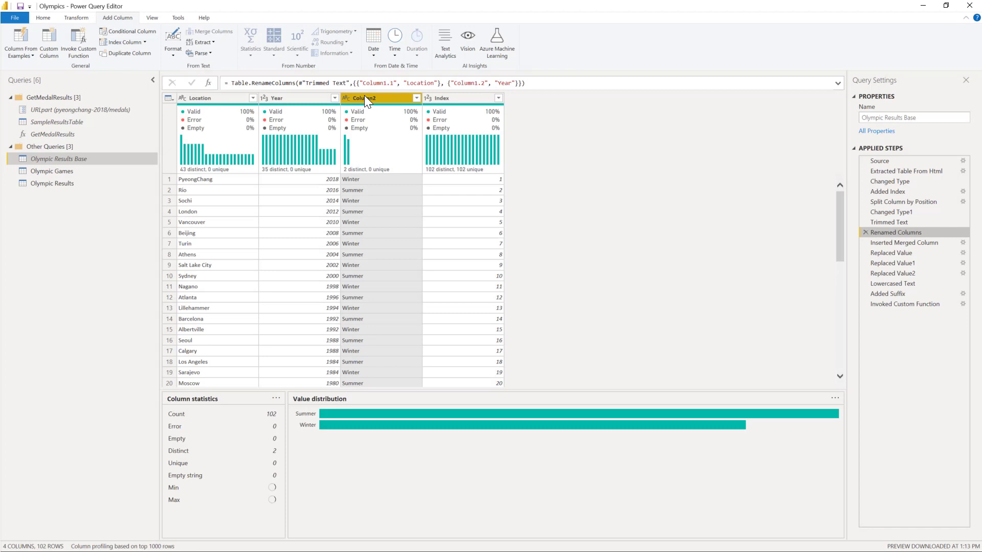
{"action": "double_click", "coordinate": [364, 97]}
{"action": "type", "text": "Season"}
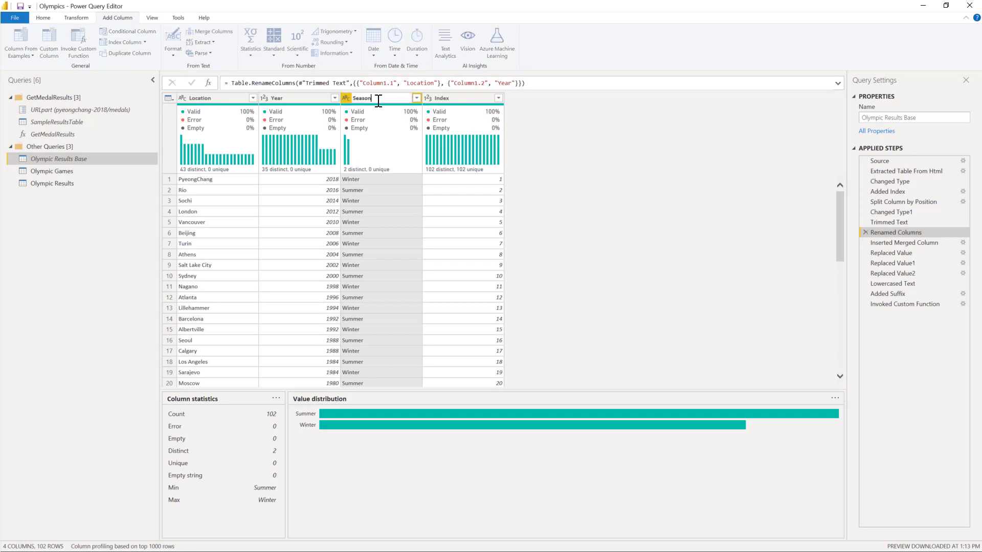
{"action": "key", "text": "Return"}
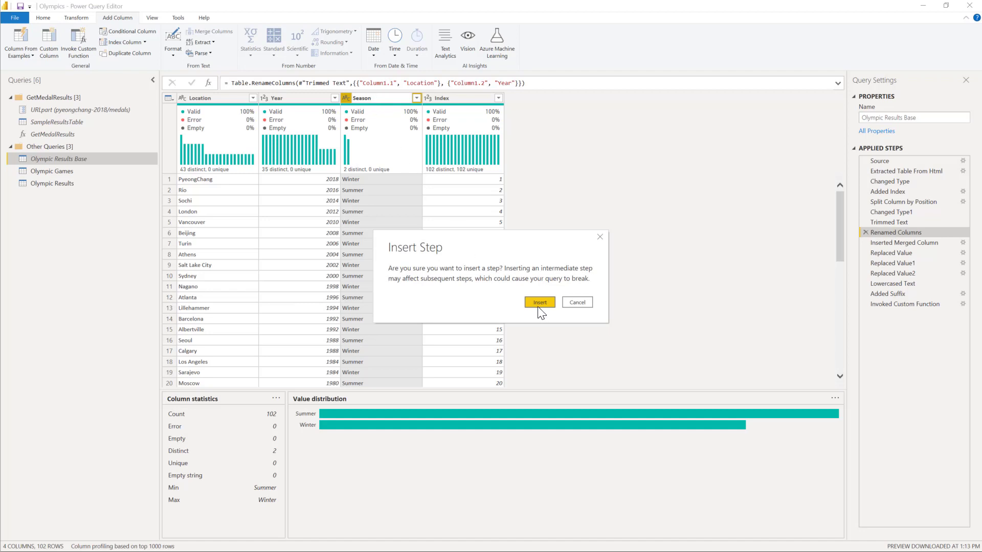
{"action": "left_click", "coordinate": [540, 303]}
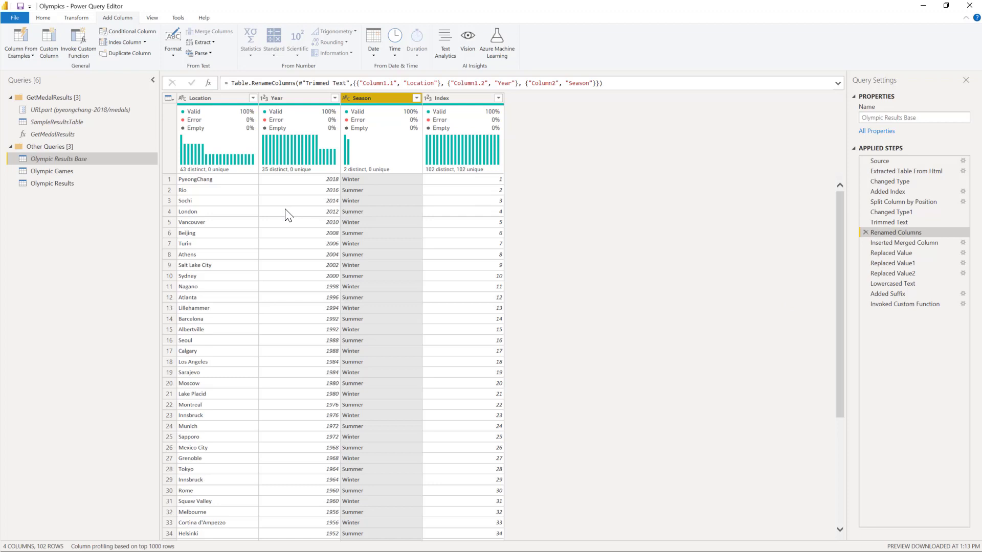
Step: Remove the MedalResults column from the Olympic Games query
{"action": "left_click", "coordinate": [43, 175]}
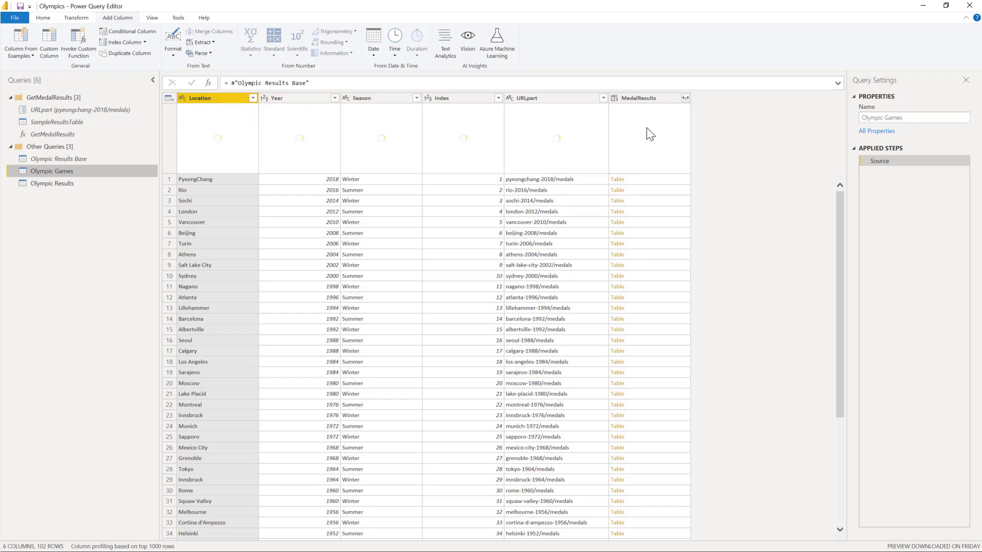
{"action": "left_click", "coordinate": [628, 99], "text": "ctrl"}
{"action": "left_click", "coordinate": [640, 97]}
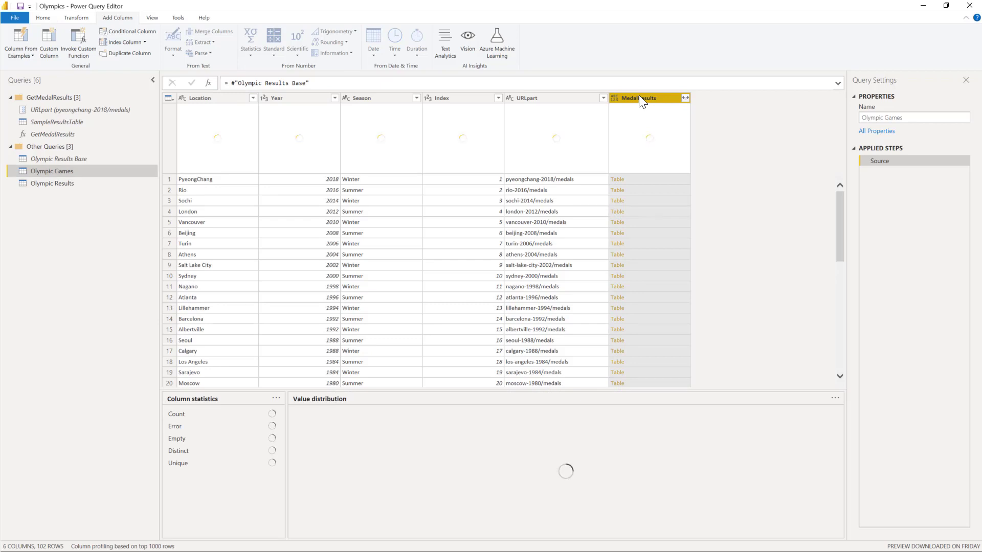
{"action": "right_click", "coordinate": [640, 99]}
{"action": "left_click", "coordinate": [652, 112]}
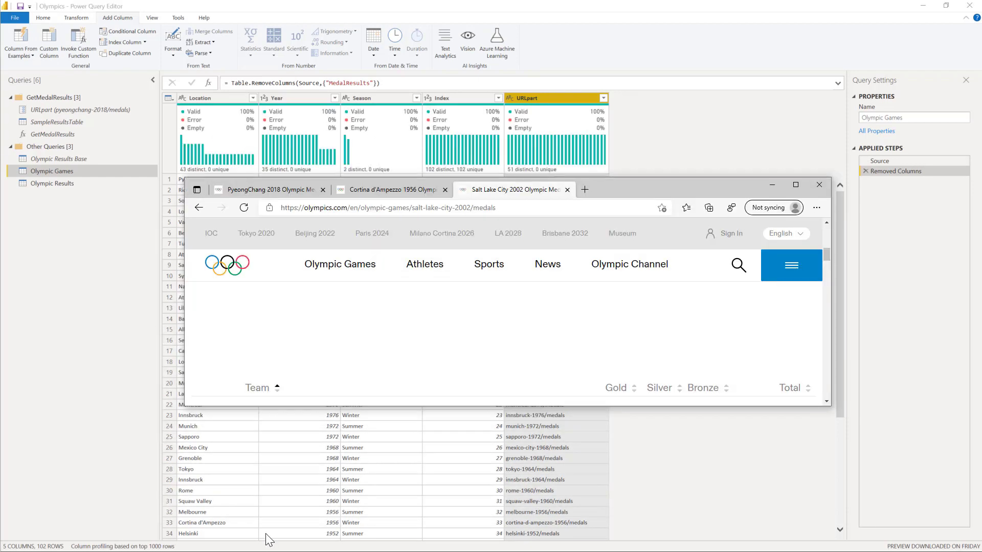
{"action": "left_click_drag", "start_coordinate": [410, 209], "coordinate": [256, 213]}
{"action": "key", "text": "ctrl+c"}
{"action": "left_click", "coordinate": [409, 208]}
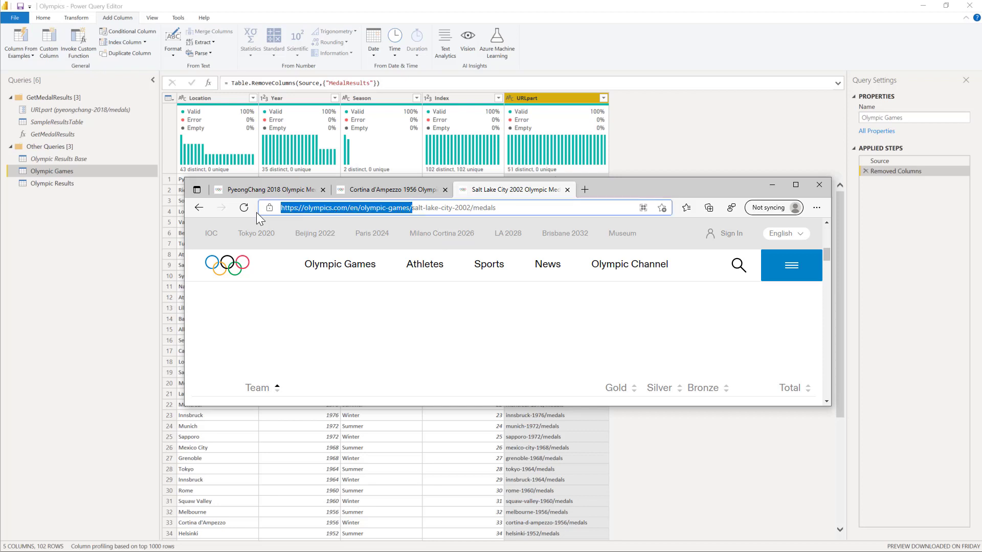
{"action": "left_click", "coordinate": [546, 94]}
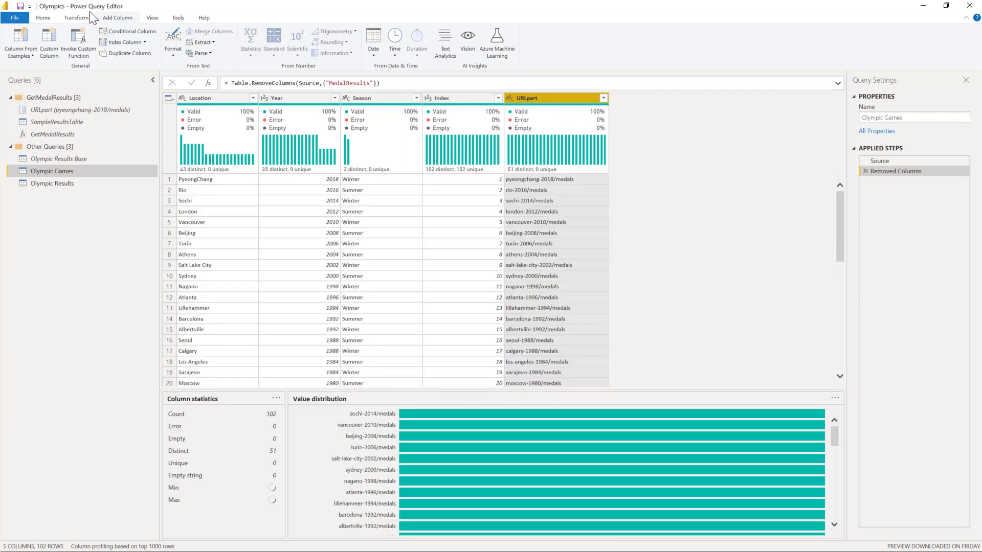
{"action": "left_click", "coordinate": [77, 18]}
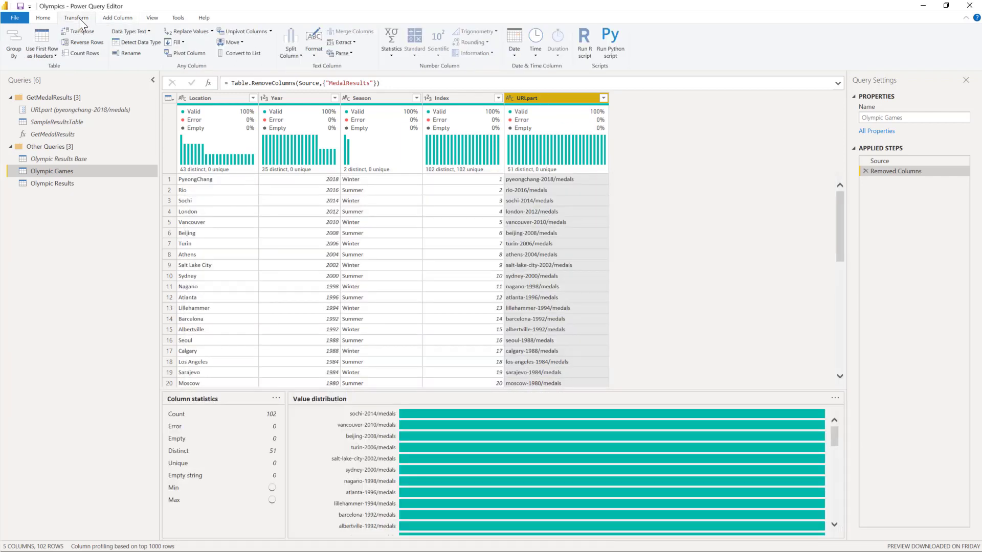
{"action": "left_click", "coordinate": [311, 56]}
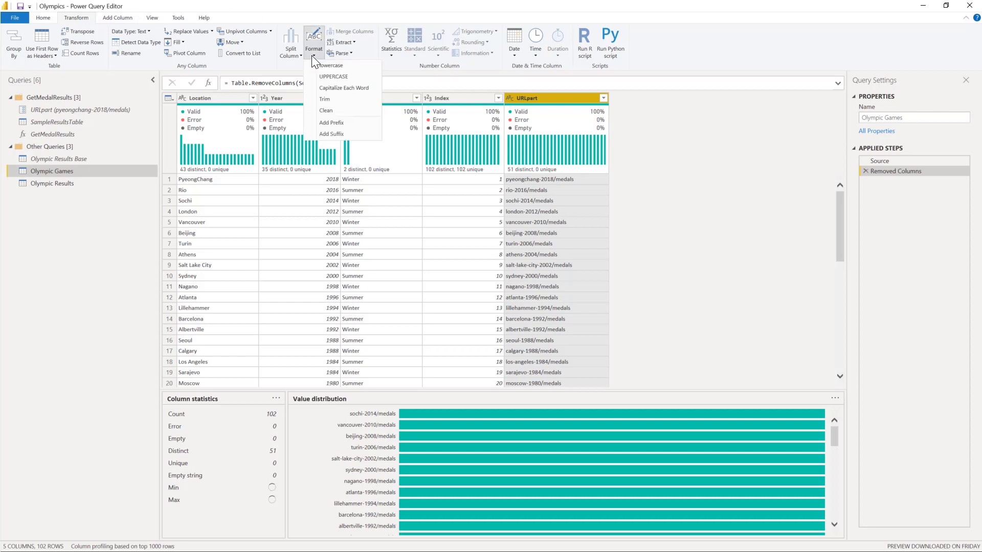
{"action": "left_click", "coordinate": [346, 124]}
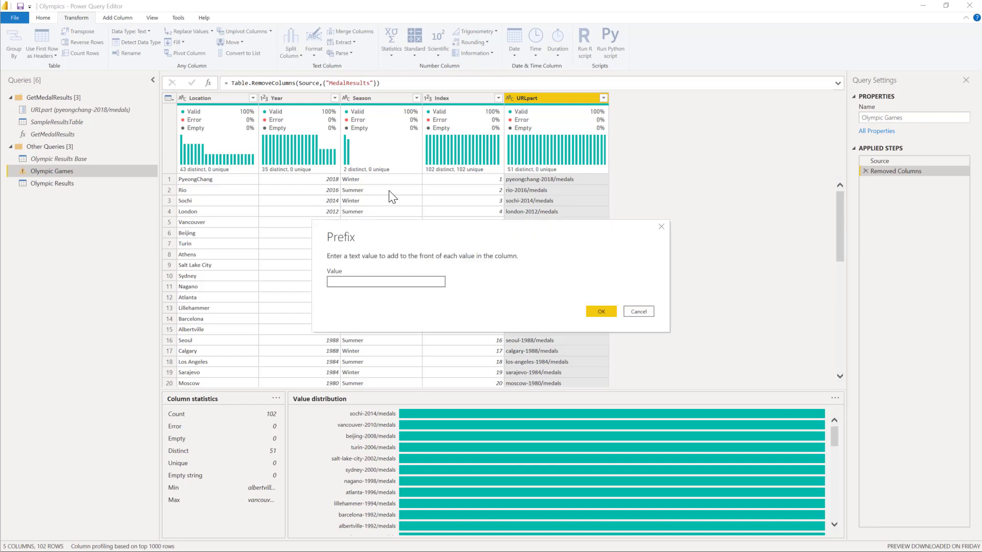
{"action": "key", "text": "ctrl+v"}
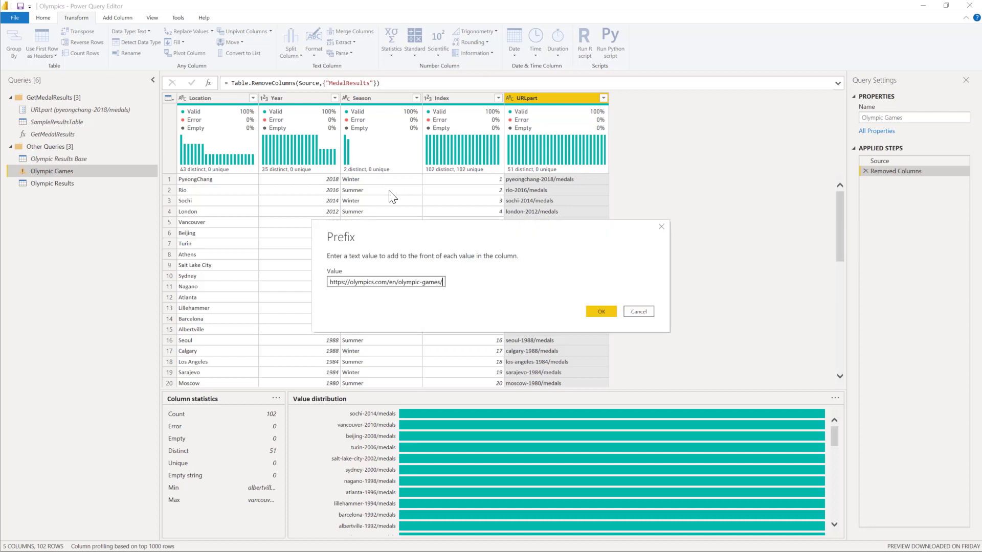
{"action": "left_click", "coordinate": [602, 314]}
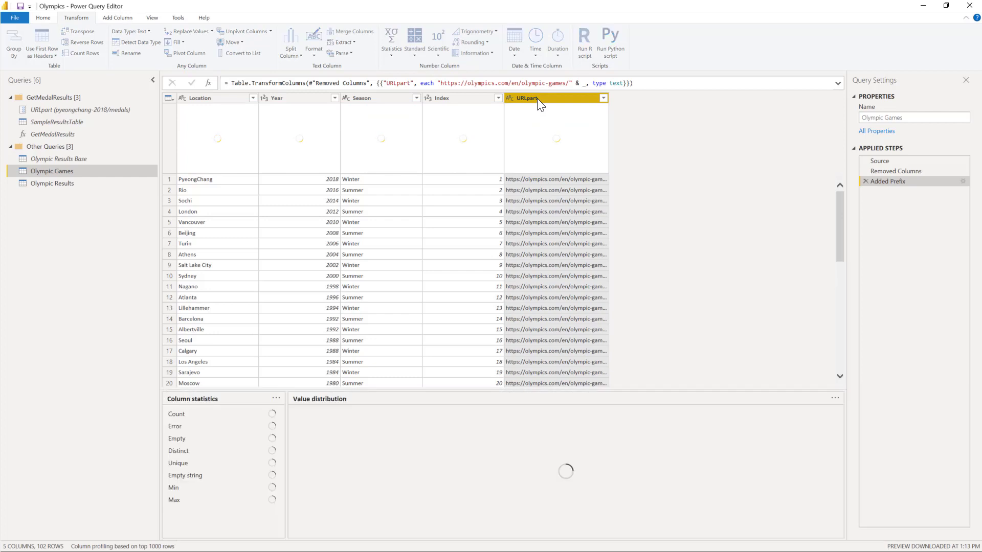
Step: Rename the URLpart column of the Olympic Games query to URL
{"action": "double_click", "coordinate": [537, 98]}
{"action": "left_click", "coordinate": [542, 99]}
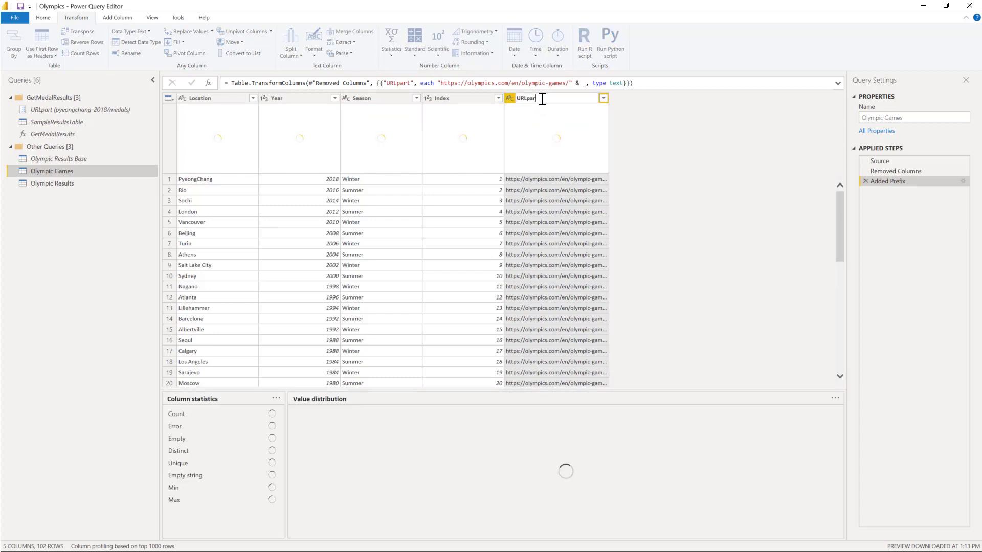
{"action": "key", "text": "BackSpace"}
{"action": "key", "text": "BackSpace"}
{"action": "key", "text": "BackSpace"}
{"action": "key", "text": "BackSpace"}
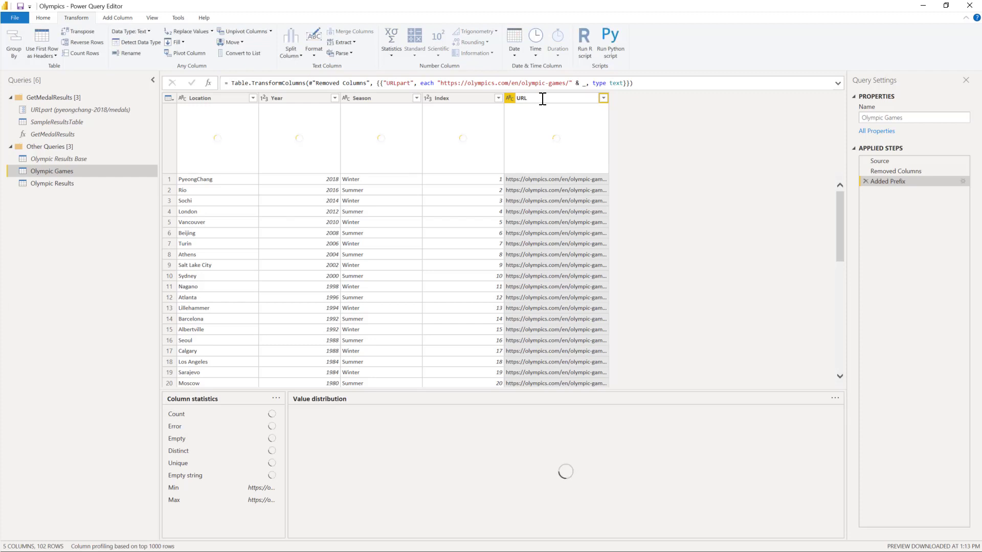
{"action": "key", "text": "Return"}
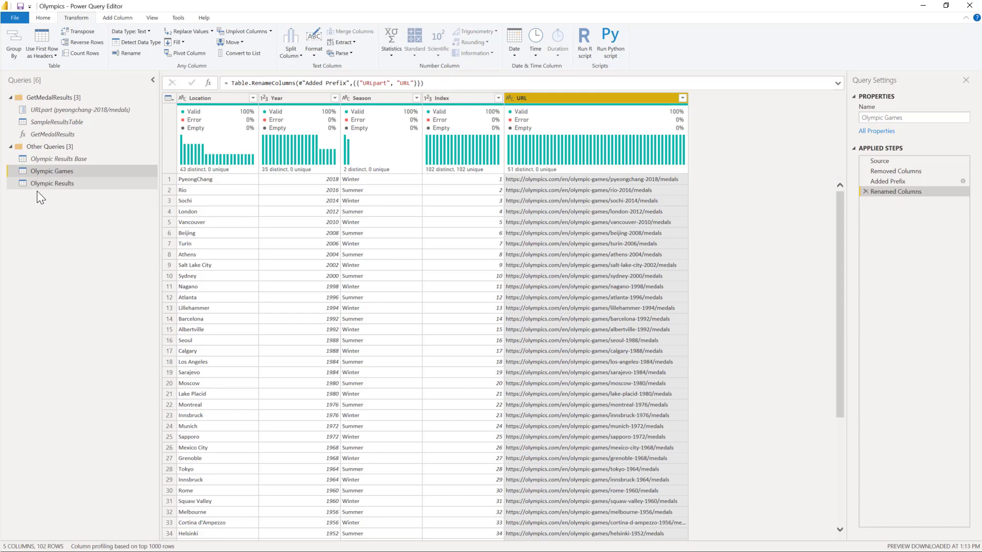
Step: In the Olympic Results query, expand MedalResults into Team Code, Team, Gold, Bronze and Silver without the original column name as prefix
{"action": "left_click", "coordinate": [73, 185]}
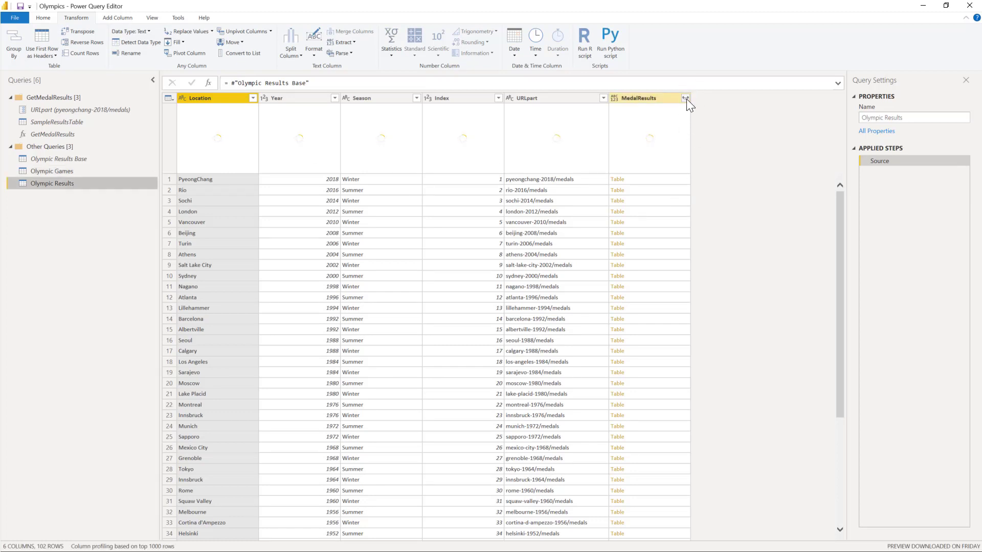
{"action": "left_click", "coordinate": [685, 98]}
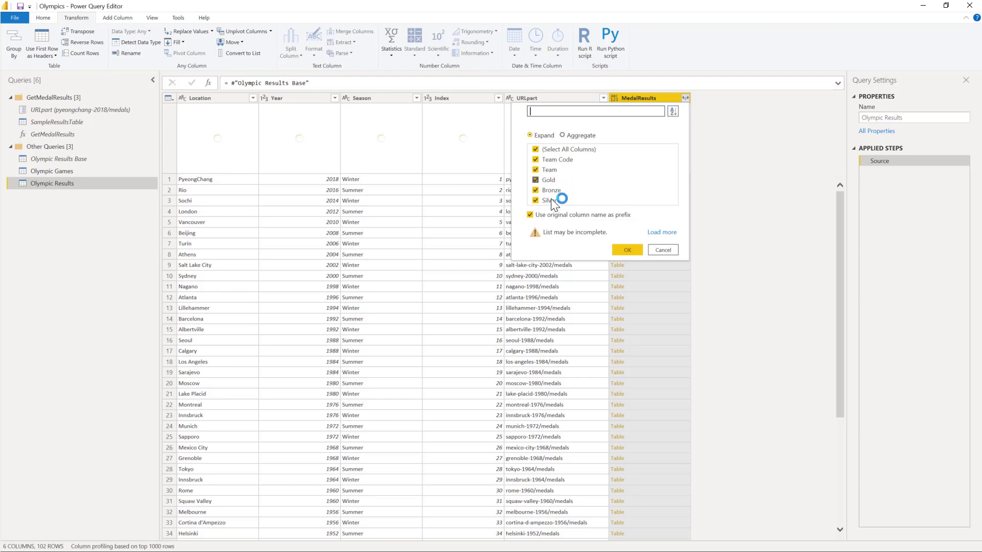
{"action": "left_click", "coordinate": [546, 218]}
{"action": "left_click", "coordinate": [633, 253]}
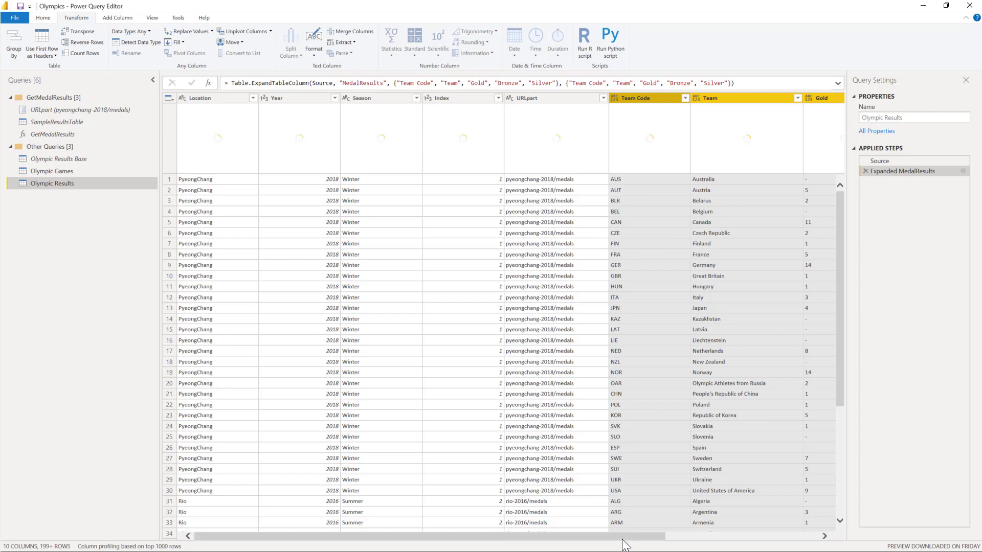
Step: Unpivot only the Gold, Bronze and Silver columns of the Olympic Results query
{"action": "left_click_drag", "start_coordinate": [634, 536], "coordinate": [854, 544]}
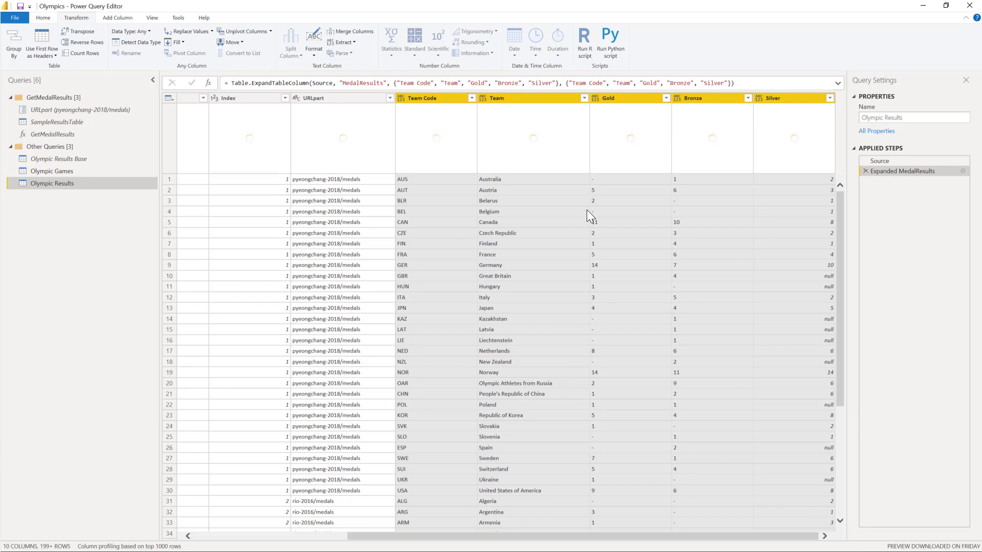
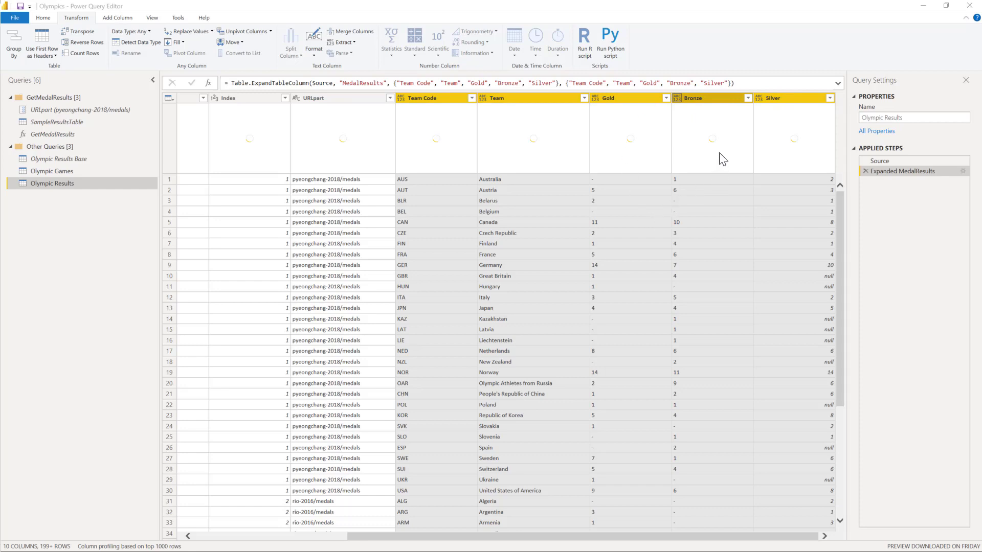
{"action": "left_click", "coordinate": [624, 97]}
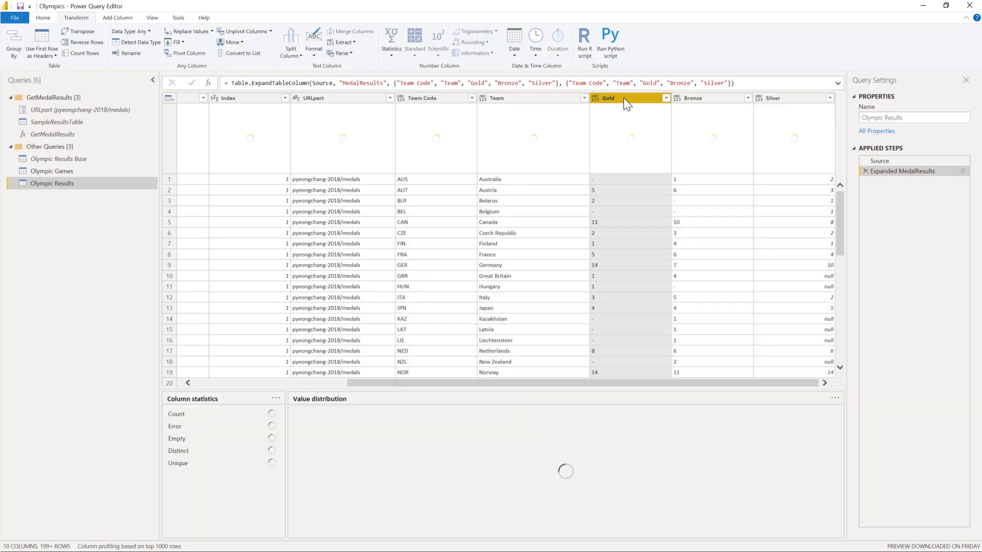
{"action": "left_click", "coordinate": [788, 100], "text": "shift"}
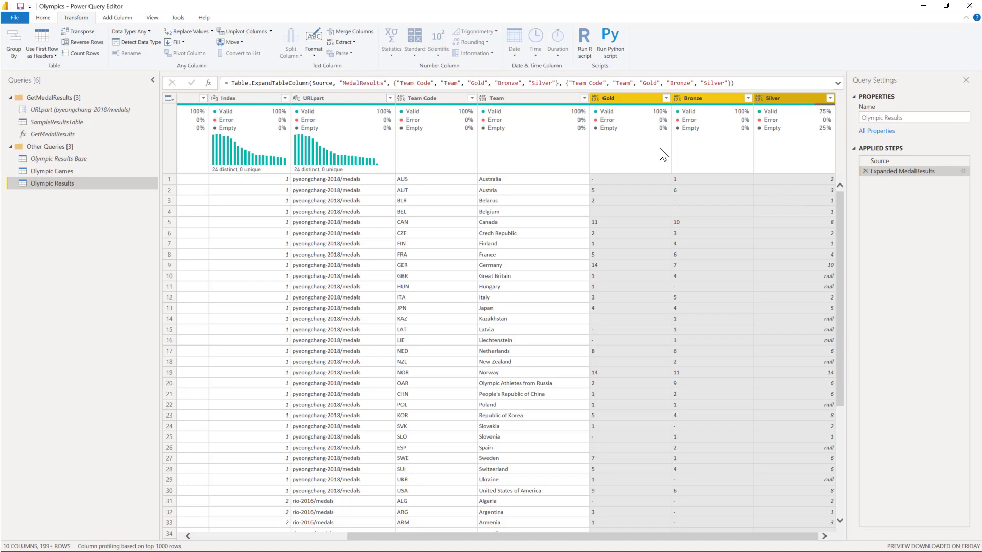
{"action": "mouse_move", "coordinate": [647, 189]}
{"action": "mouse_move", "coordinate": [629, 108]}
{"action": "left_click", "coordinate": [270, 32]}
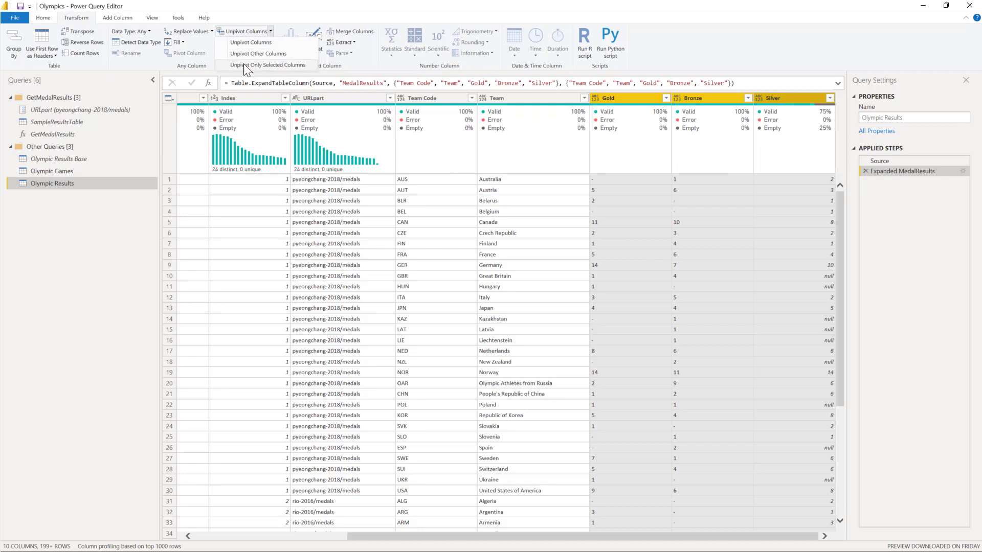
{"action": "left_click", "coordinate": [274, 66]}
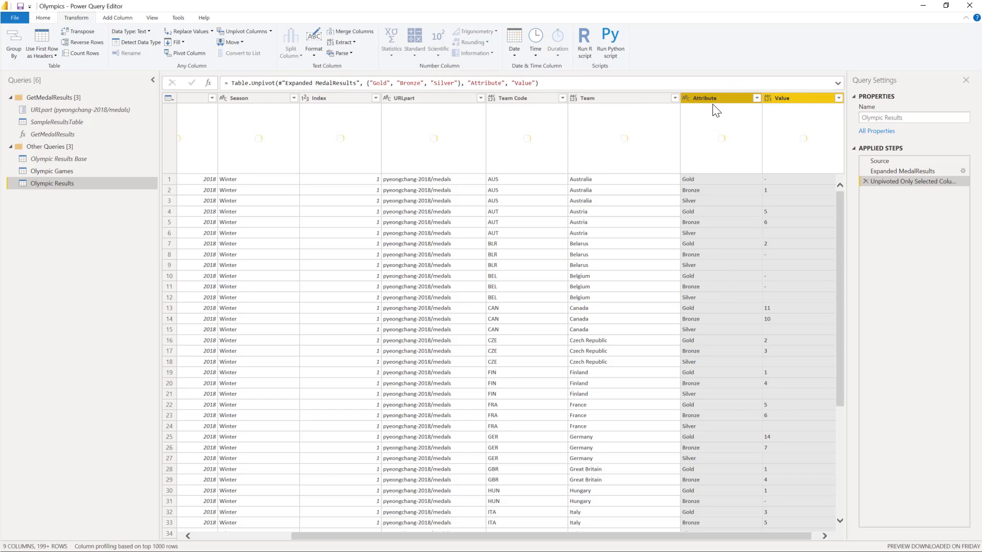
Step: Edit the unpivot formula so that the resulting columns are named Medal Type and Medal Count instead of Attribute and Value
{"action": "left_click", "coordinate": [485, 87]}
{"action": "double_click", "coordinate": [486, 84]}
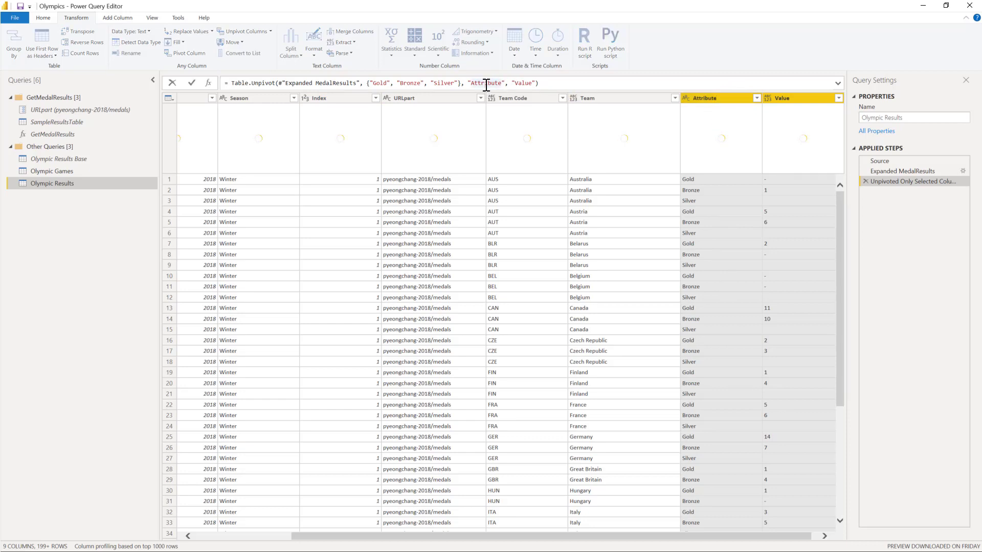
{"action": "type", "text": "Medal Type"}
{"action": "double_click", "coordinate": [526, 83]}
{"action": "type", "text": "Mddal Count"}
{"action": "key", "text": "Return"}
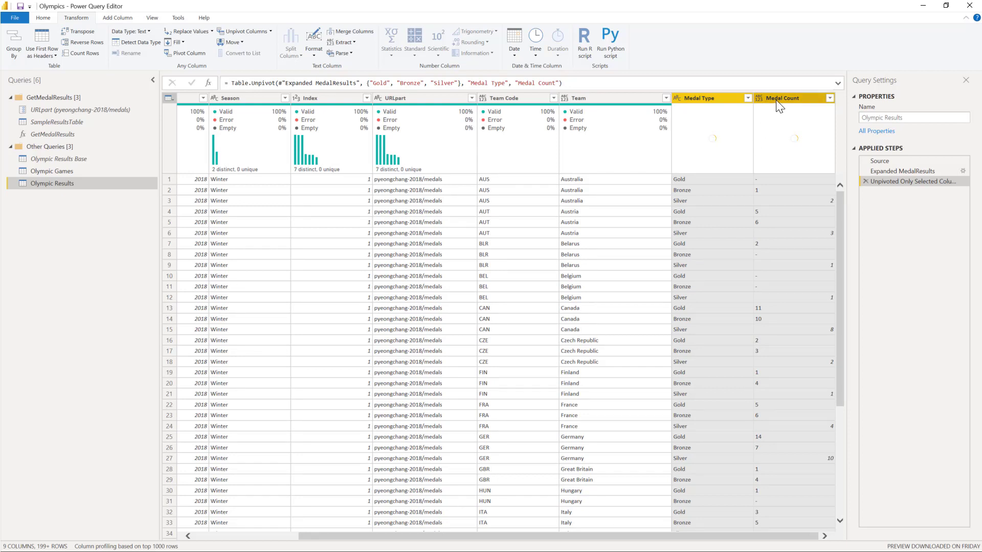
Step: Set the data type of the Team Code and Team columns in the Olympic Results query to Text
{"action": "left_click", "coordinate": [511, 96]}
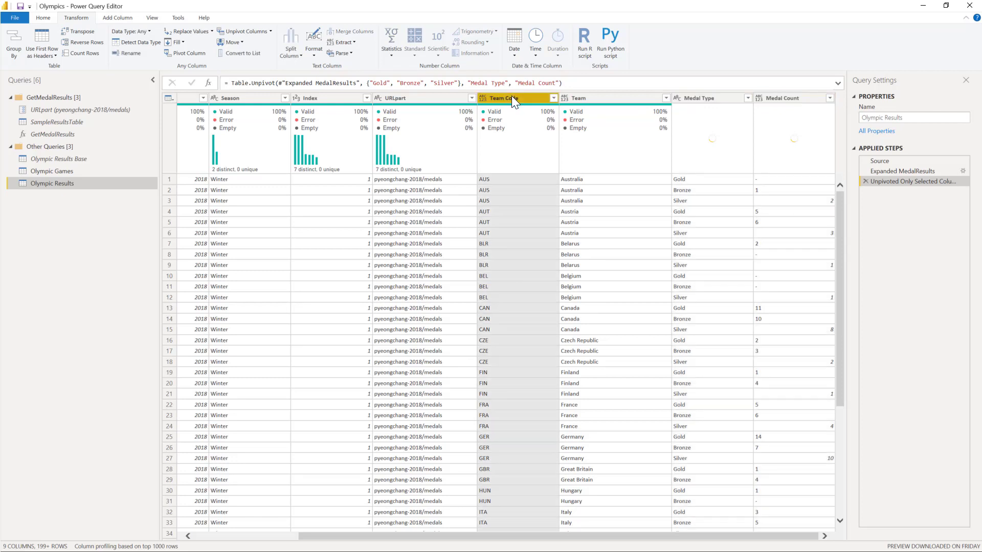
{"action": "left_click", "coordinate": [619, 101], "text": "ctrl"}
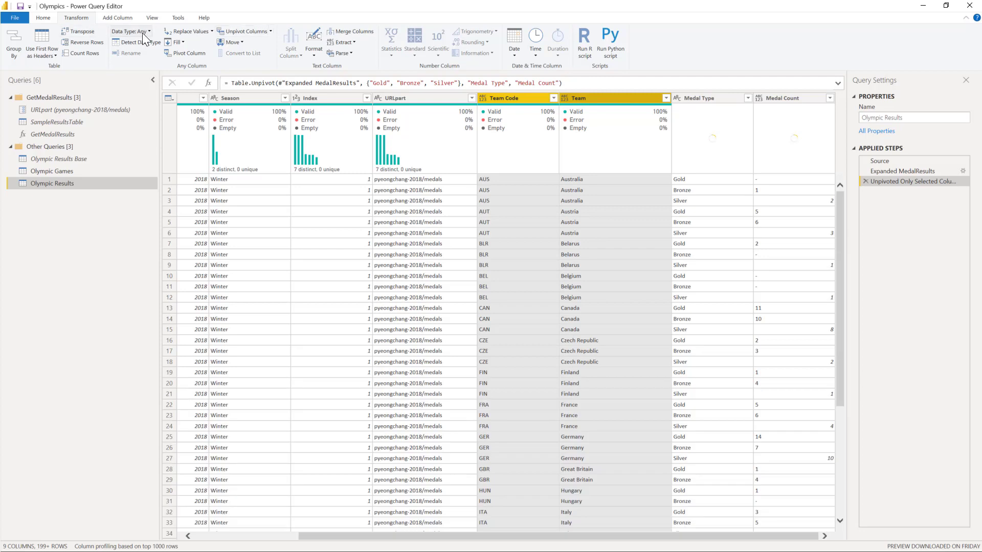
{"action": "left_click", "coordinate": [145, 32]}
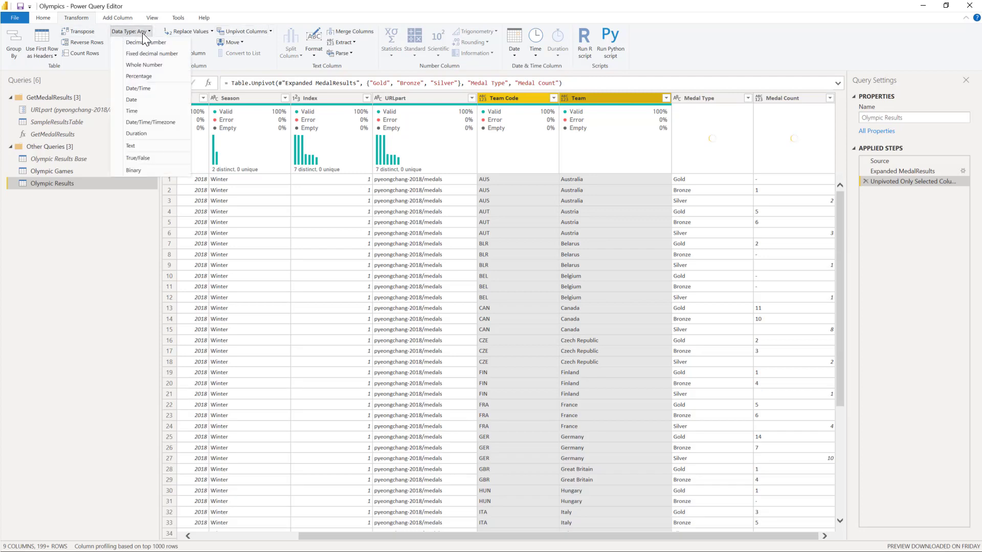
{"action": "left_click", "coordinate": [152, 145]}
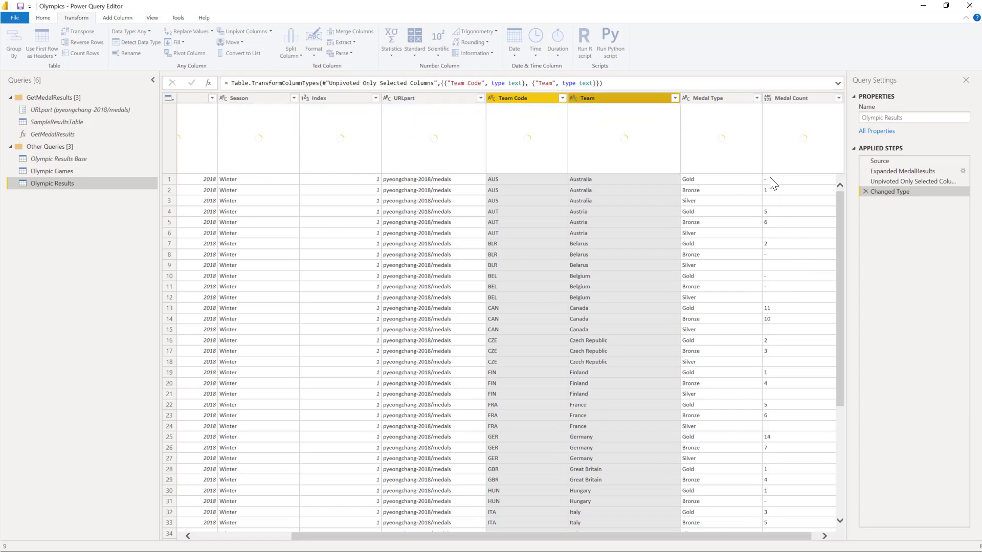
Step: Set the data type of the Medal Count column in the Olympic Results query to Whole Number
{"action": "left_click", "coordinate": [791, 99]}
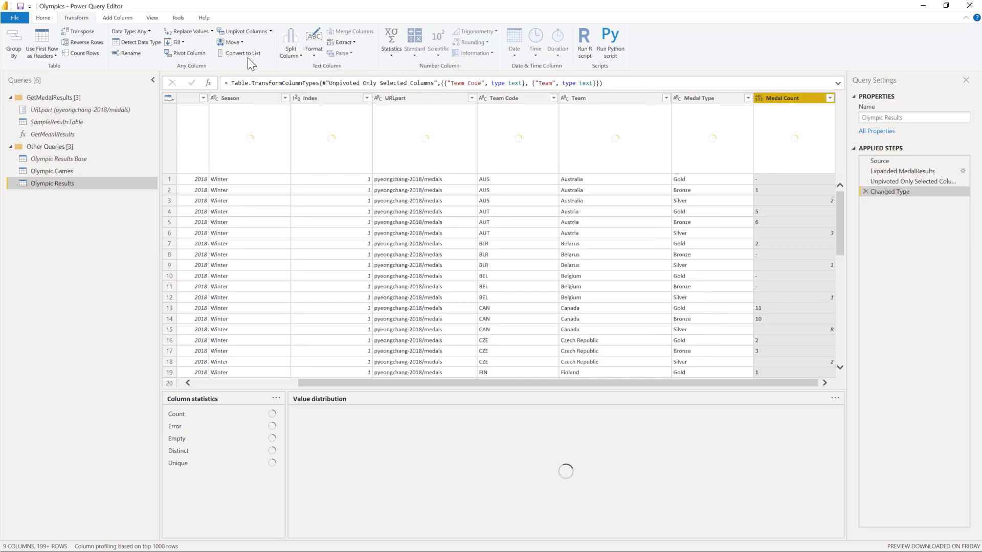
{"action": "left_click", "coordinate": [134, 33]}
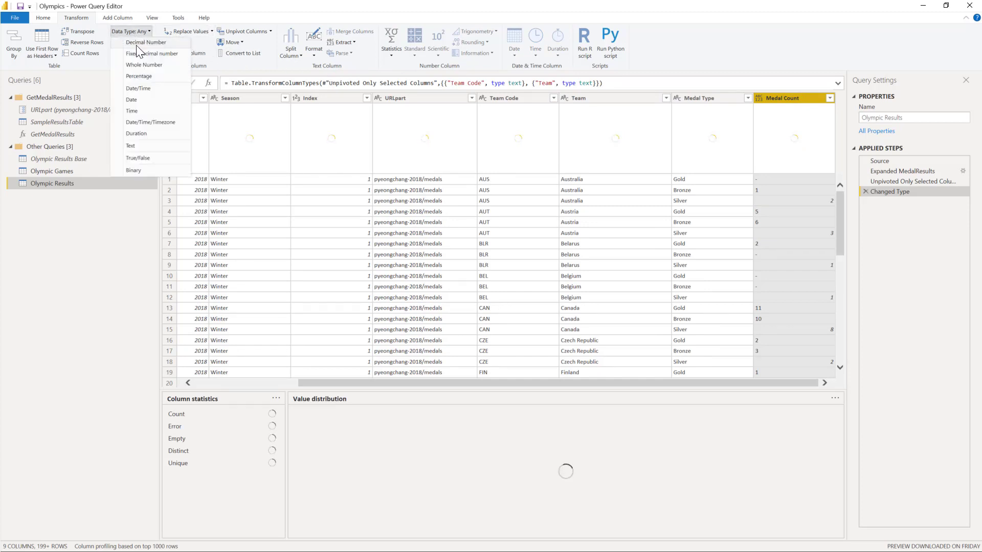
{"action": "left_click", "coordinate": [146, 64]}
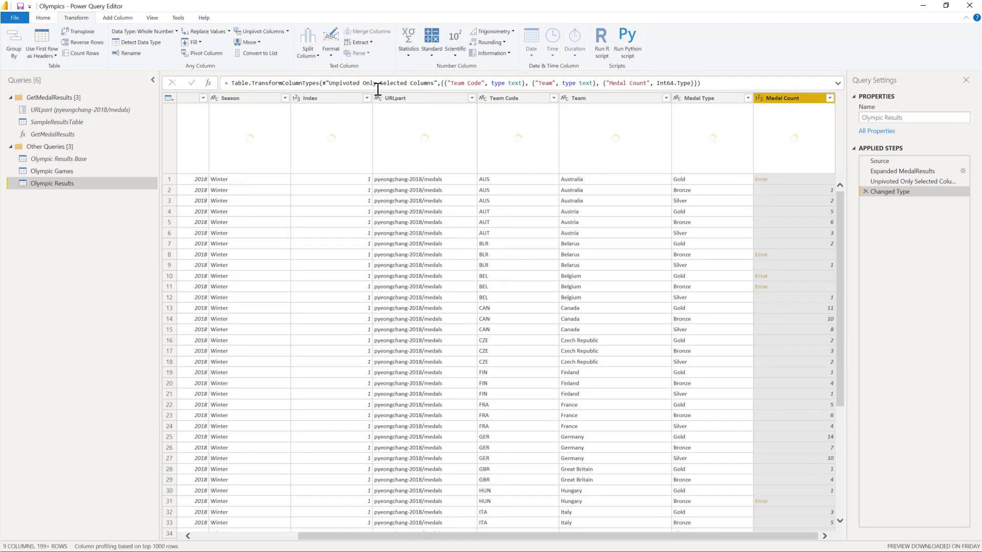
Step: Remove the rows with errors in the Medal Count column and look through the remaining rows
{"action": "left_click", "coordinate": [43, 19]}
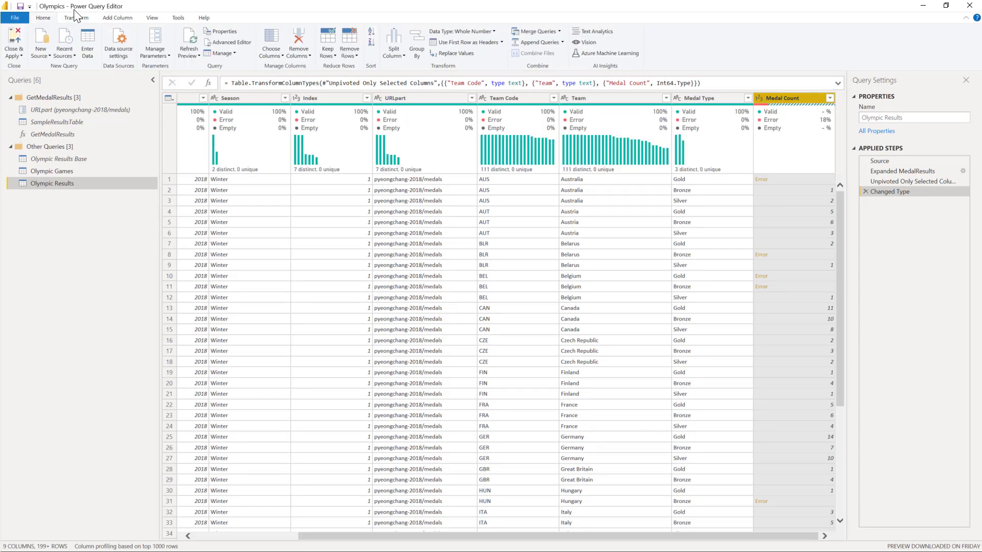
{"action": "left_click", "coordinate": [351, 57]}
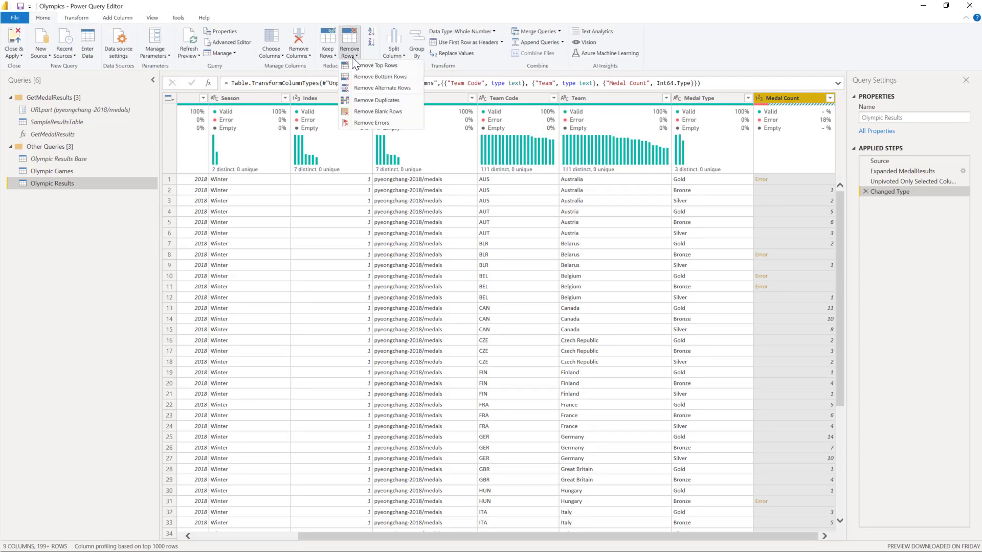
{"action": "left_click", "coordinate": [382, 124]}
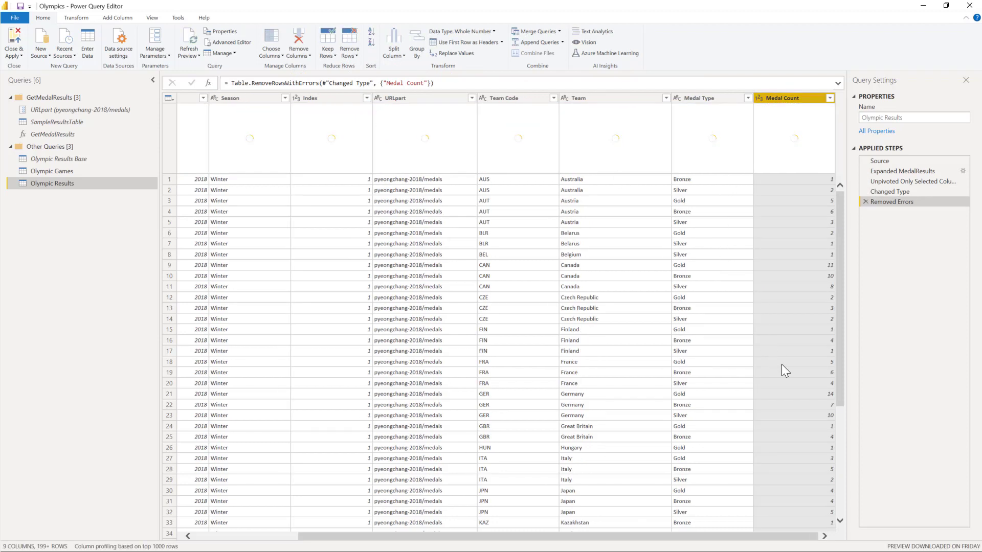
{"action": "scroll", "coordinate": [782, 364], "scroll_direction": "down", "scroll_amount": 6}
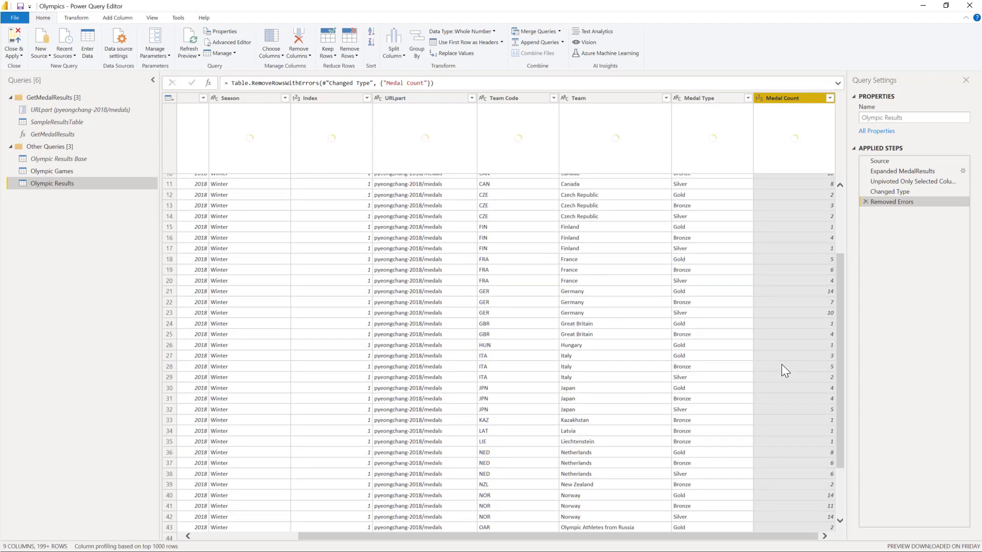
{"action": "scroll", "coordinate": [782, 364], "scroll_direction": "down", "scroll_amount": 11}
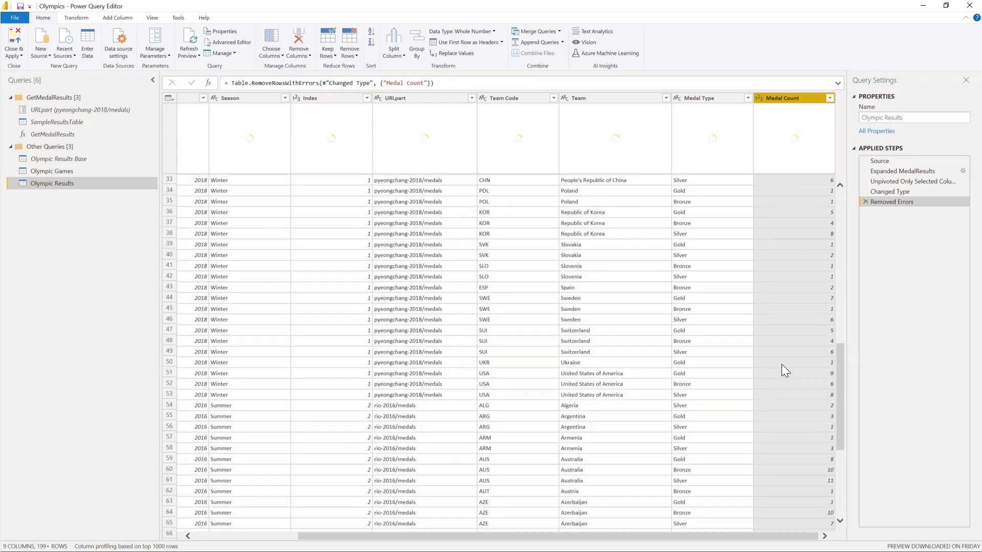
{"action": "scroll", "coordinate": [781, 364], "scroll_direction": "up", "scroll_amount": 17}
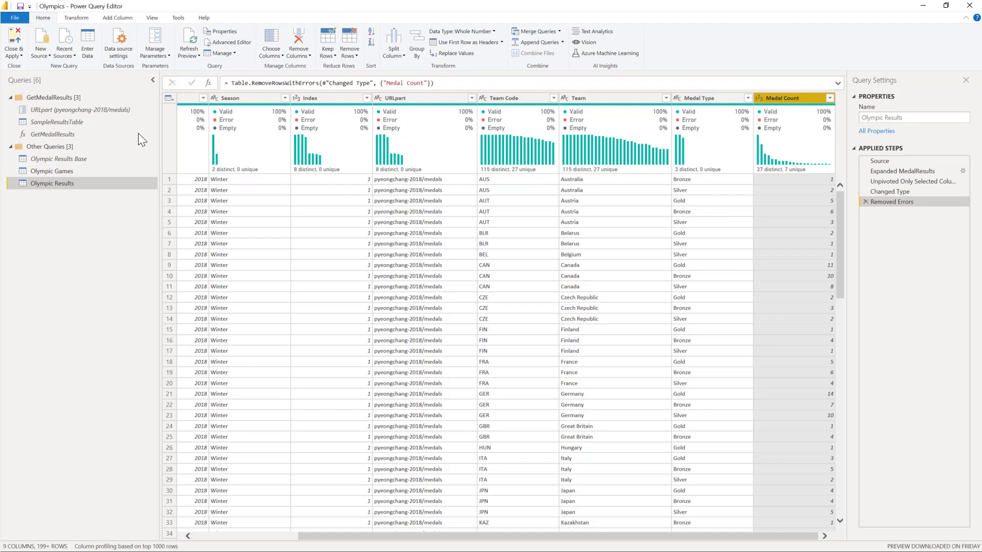
Step: Start a manually entered table with two columns named Medal Type and Medal Sort
{"action": "left_click", "coordinate": [88, 44]}
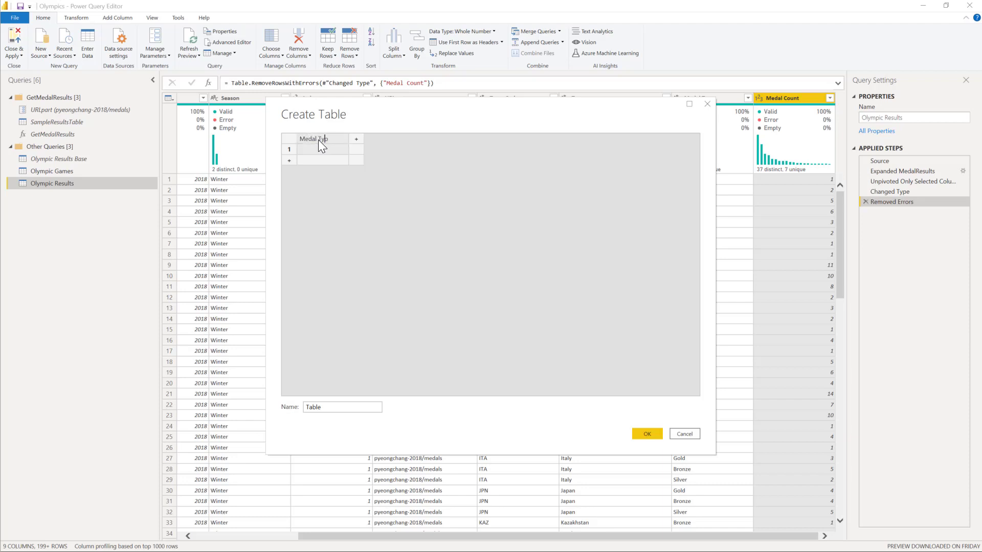
{"action": "key", "text": "Tab"}
{"action": "type", "text": "Med"}
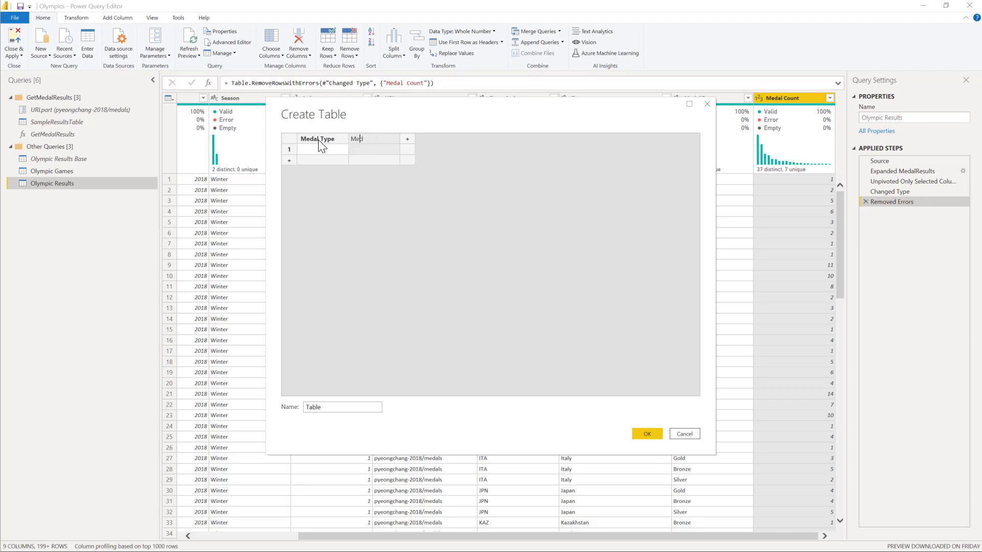
{"action": "type", "text": "al Sort"}
{"action": "key", "text": "Return"}
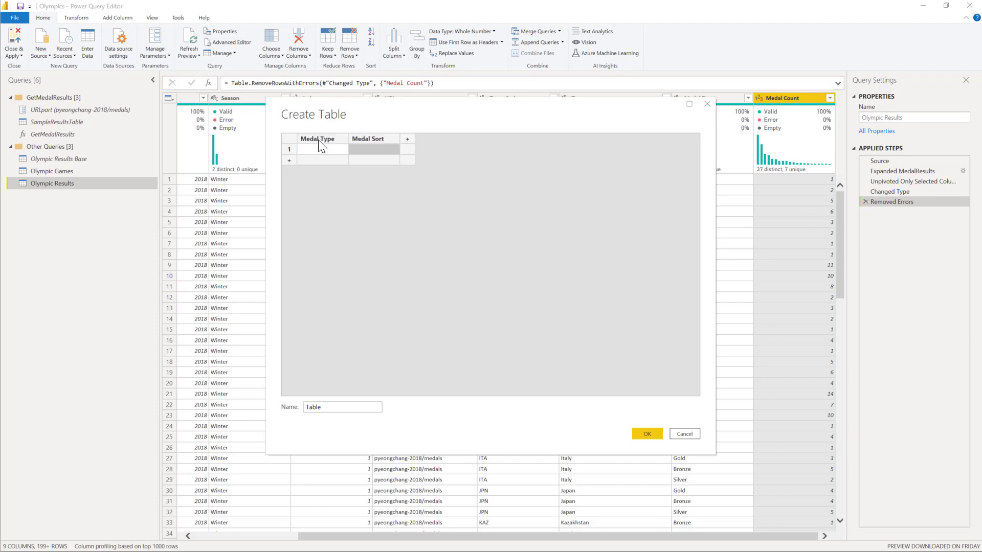
Step: Fill the new table with three rows: Gold with sort 1, Silver with 2 and Bronze with 3
{"action": "type", "text": "1"}
{"action": "key", "text": "Tab"}
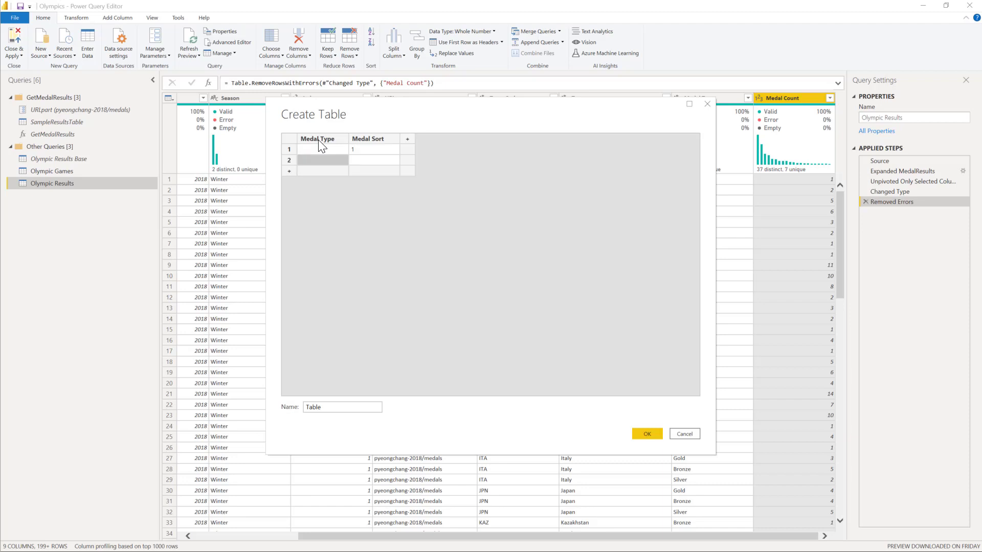
{"action": "type", "text": "Silver"}
{"action": "key", "text": "Return"}
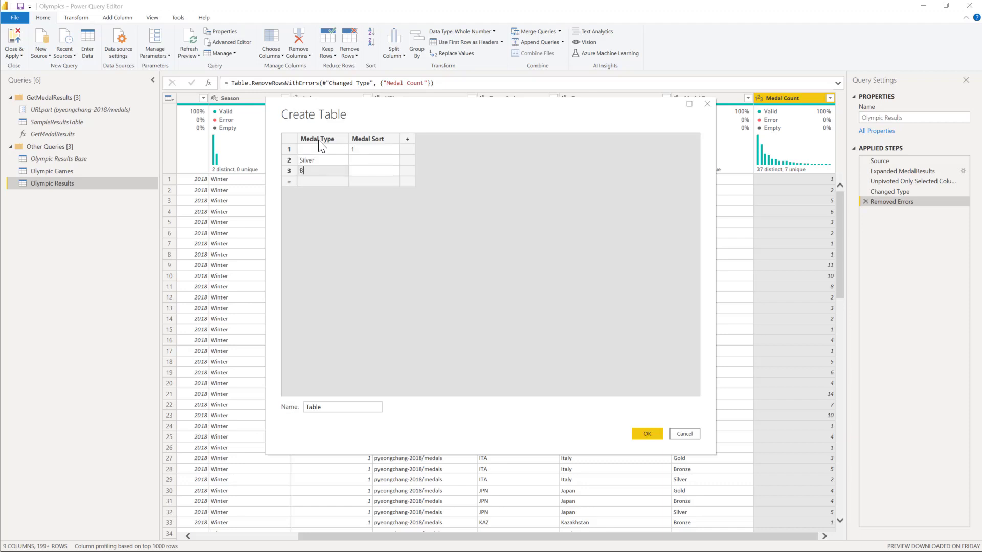
{"action": "type", "text": "Bronze"}
{"action": "left_click", "coordinate": [318, 150]}
{"action": "type", "text": "Gold"}
{"action": "left_click", "coordinate": [355, 160]}
{"action": "type", "text": "2"}
{"action": "key", "text": "Return"}
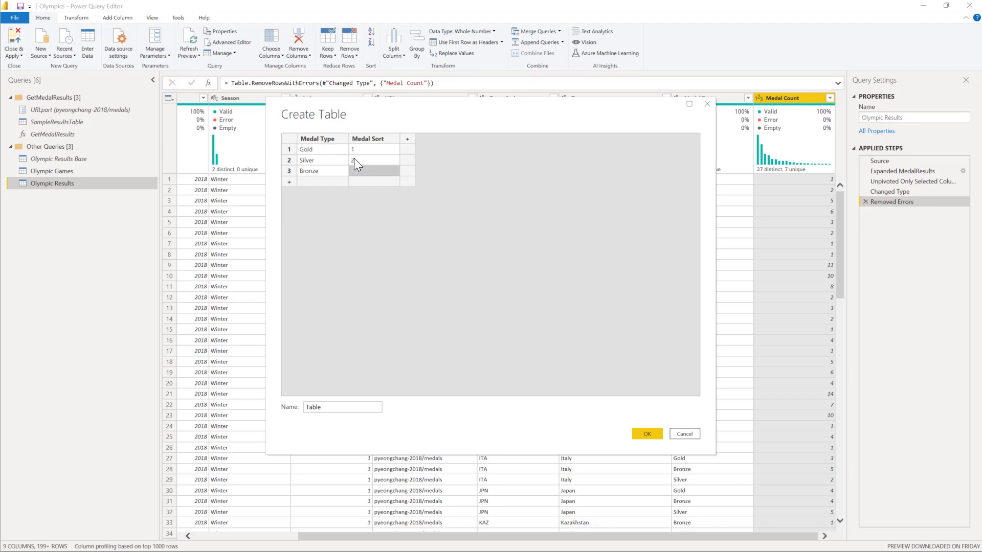
{"action": "type", "text": "3"}
Step: Name the manually entered table Olympic Medals and create it
{"action": "double_click", "coordinate": [309, 409]}
{"action": "type", "text": "O"}
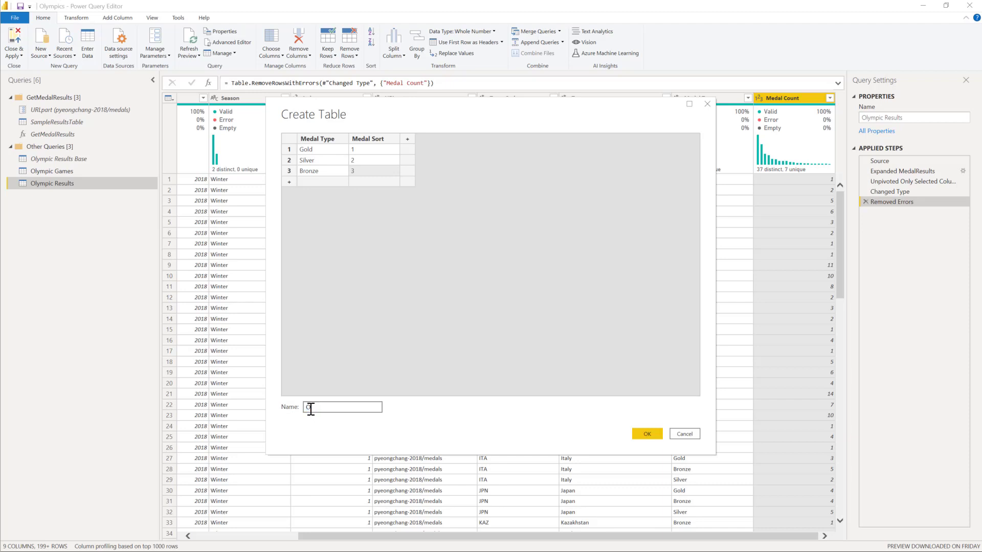
{"action": "type", "text": "lympic Medals"}
{"action": "left_click", "coordinate": [647, 434]}
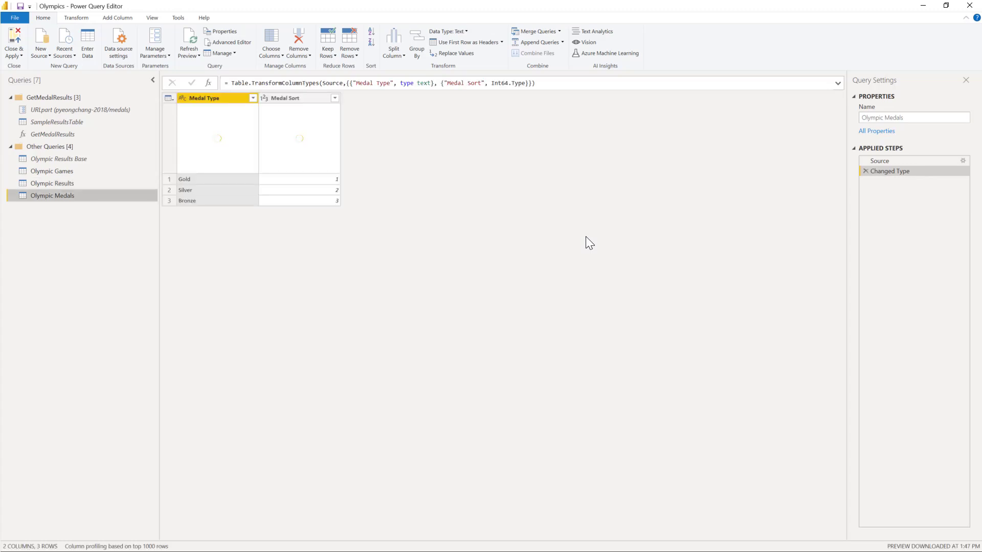
Step: Create a new query that references Olympic Results and name it Olympic Teams
{"action": "left_click", "coordinate": [55, 187]}
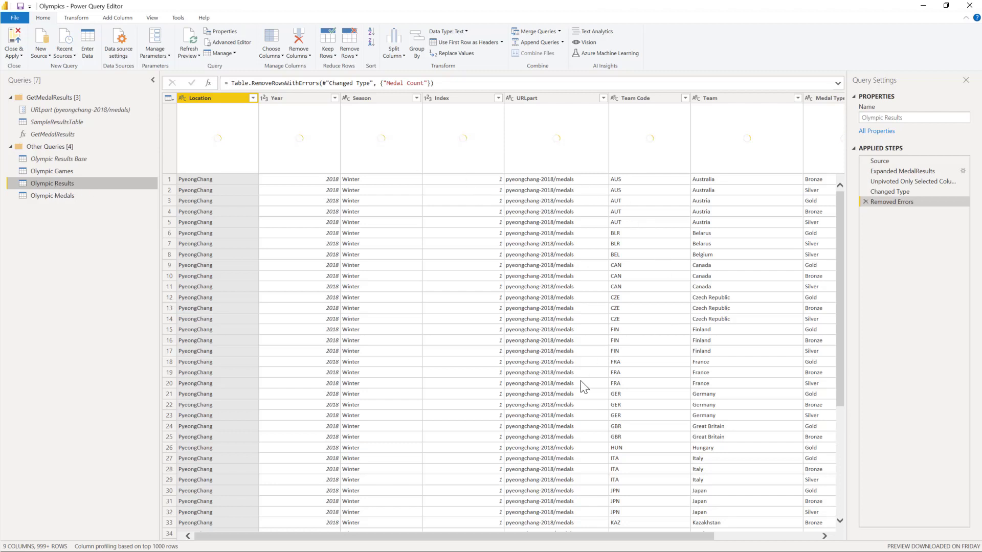
{"action": "scroll", "coordinate": [583, 387], "scroll_direction": "right", "scroll_amount": 3}
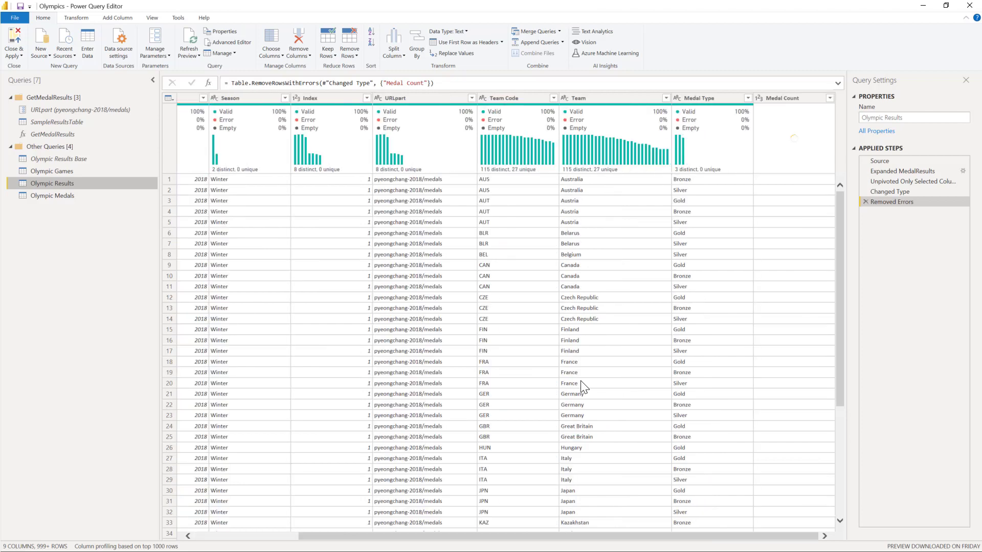
{"action": "left_click", "coordinate": [565, 394]}
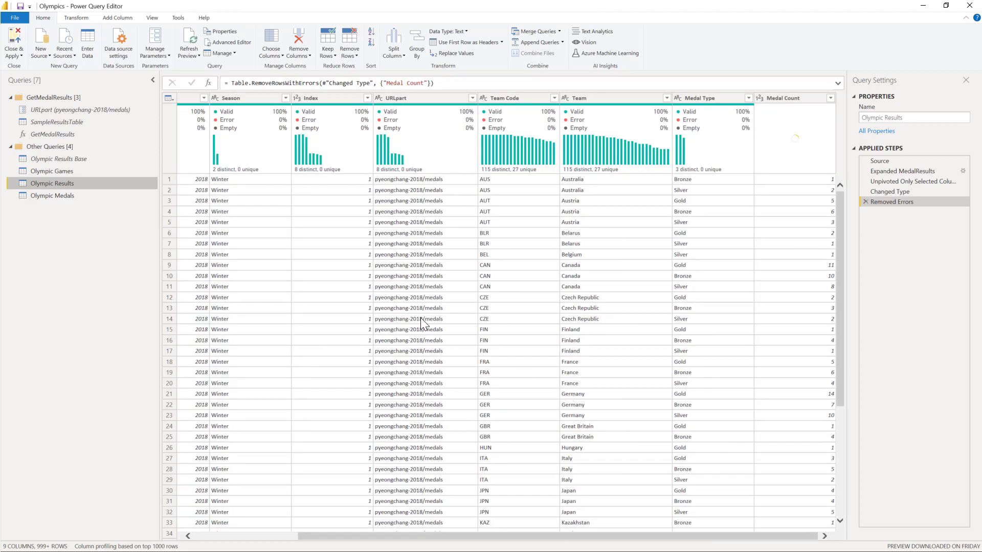
{"action": "right_click", "coordinate": [51, 183]}
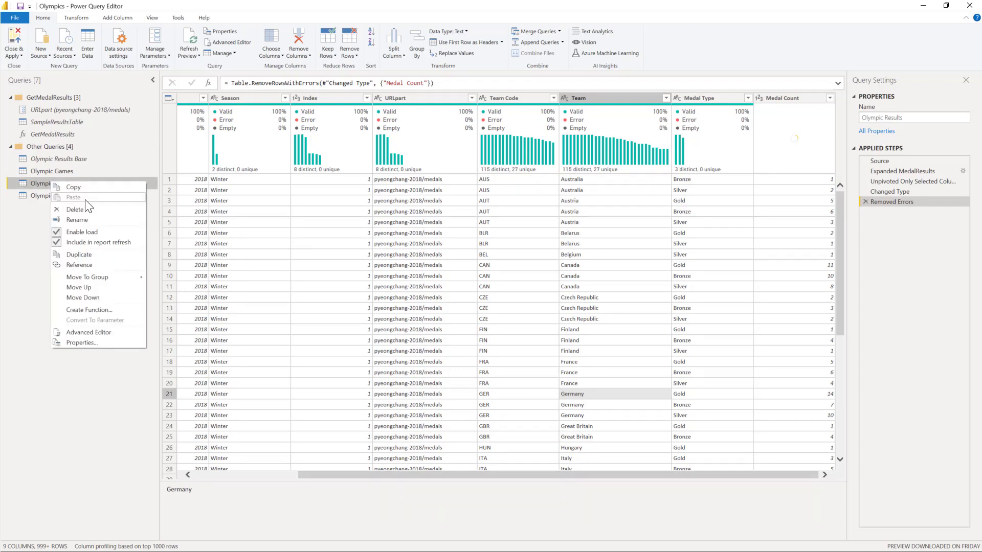
{"action": "left_click", "coordinate": [96, 265]}
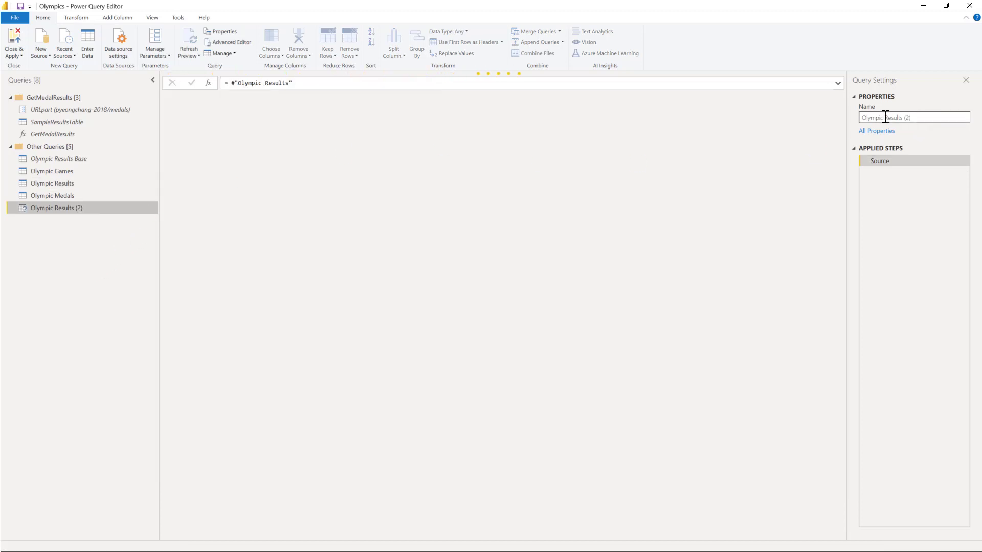
{"action": "left_click_drag", "start_coordinate": [885, 117], "coordinate": [922, 116]}
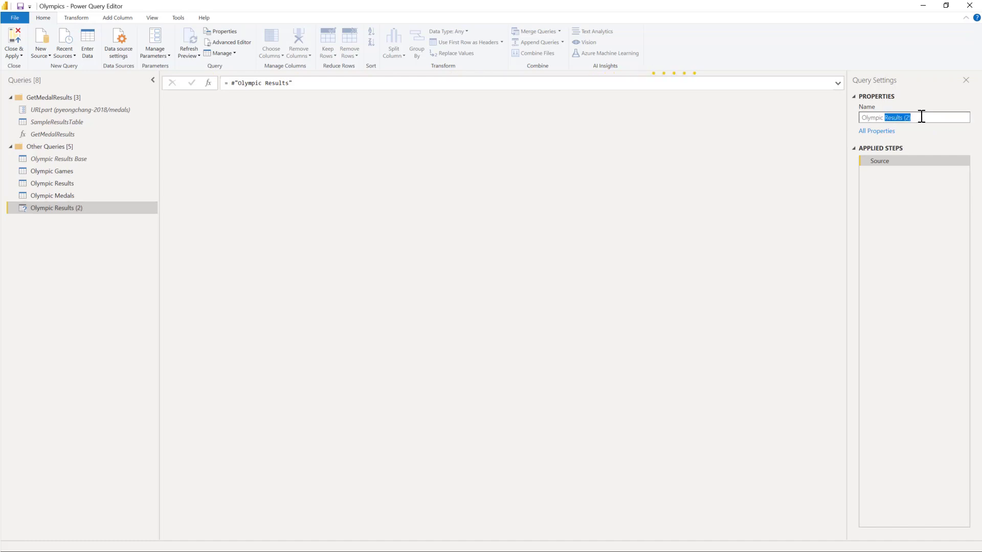
{"action": "type", "text": "Teams"}
{"action": "key", "text": "Return"}
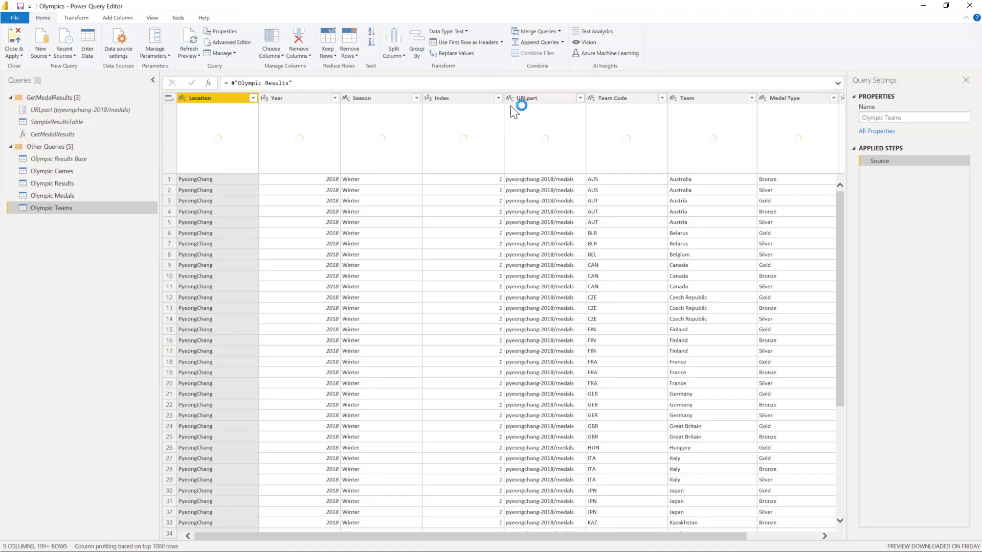
Step: Remove all columns except Team Code and Team from the Olympic Teams query
{"action": "left_click", "coordinate": [620, 102]}
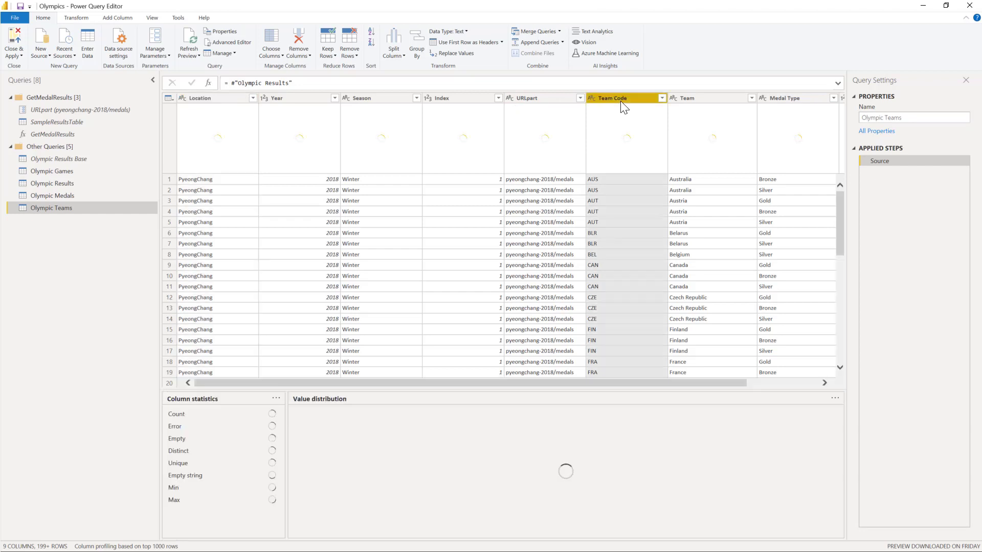
{"action": "left_click", "coordinate": [702, 96], "text": "ctrl"}
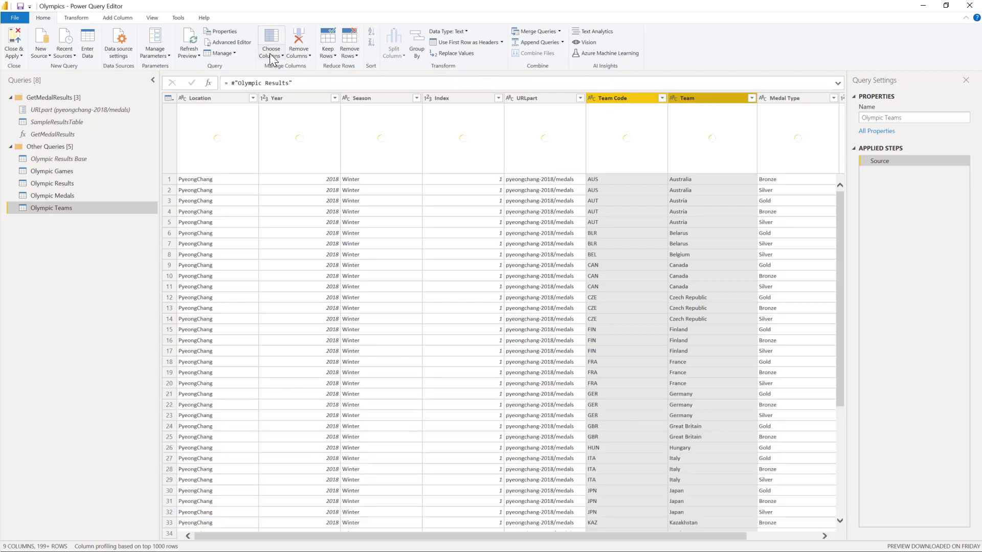
{"action": "left_click", "coordinate": [299, 55]}
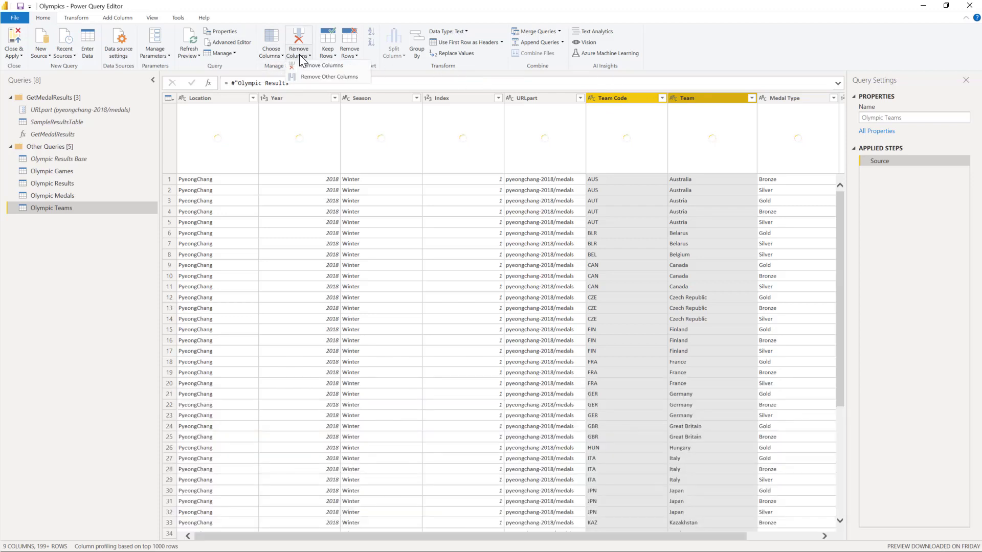
{"action": "left_click", "coordinate": [312, 75]}
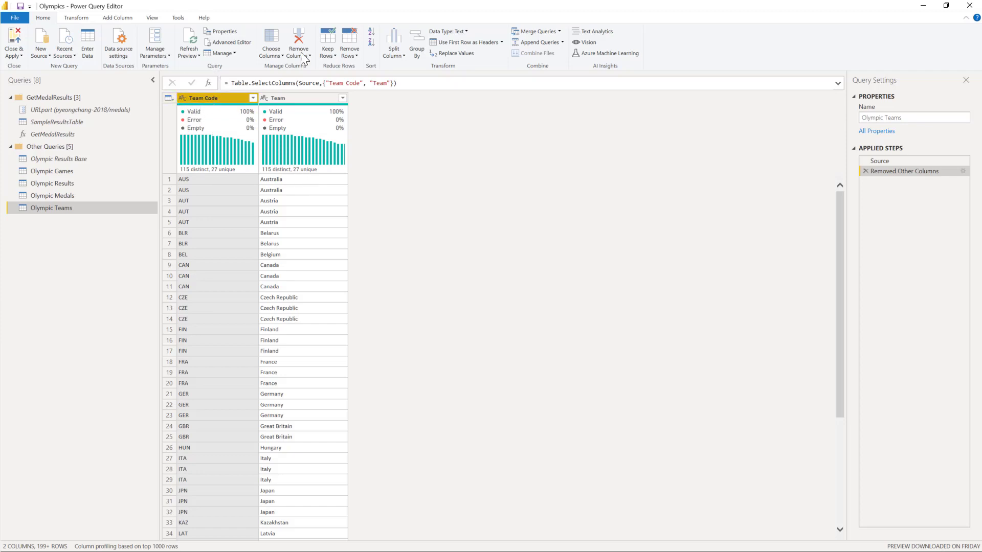
Step: Remove duplicate rows from Olympic Teams based on Team Code and save the file without applying the pending query changes
{"action": "left_click", "coordinate": [354, 54]}
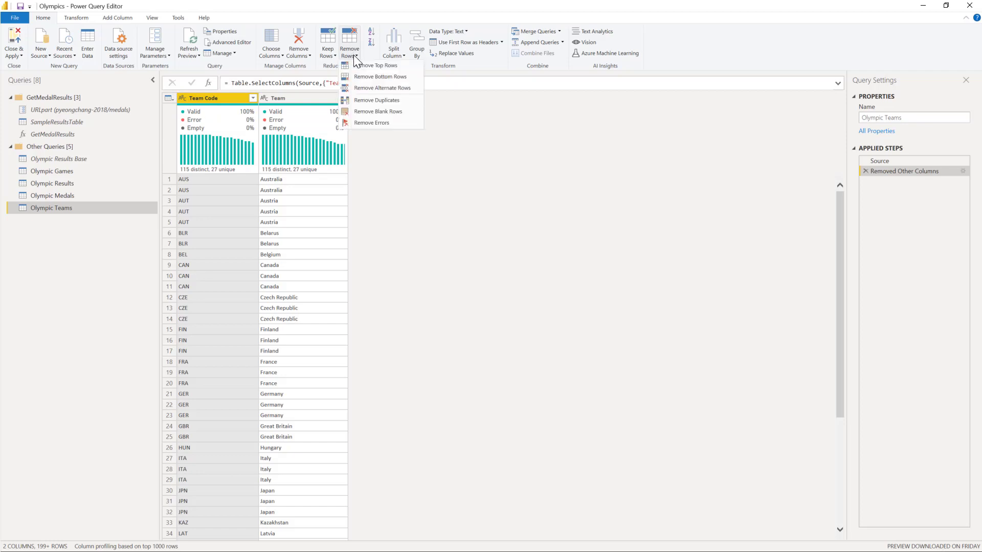
{"action": "left_click", "coordinate": [381, 100]}
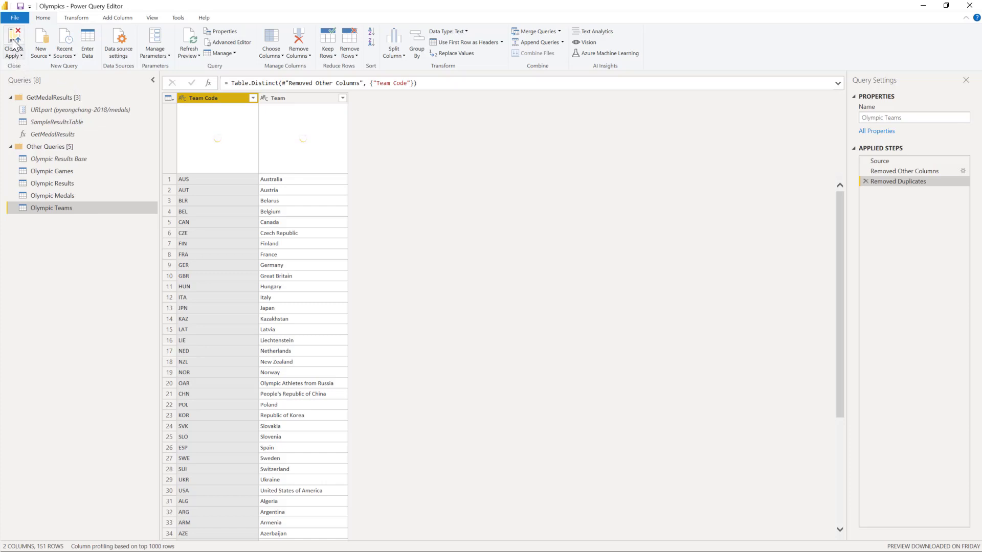
{"action": "left_click", "coordinate": [21, 7]}
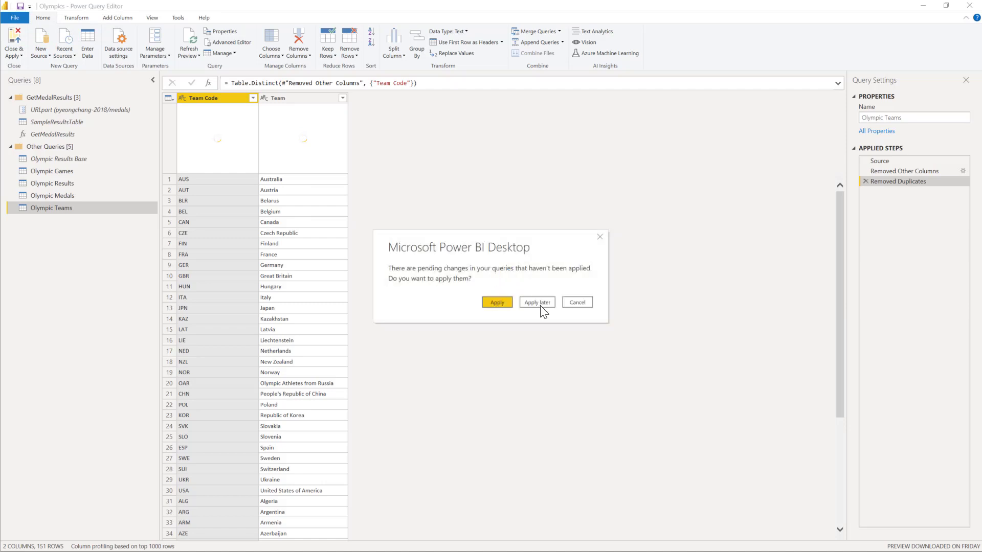
{"action": "left_click", "coordinate": [537, 303]}
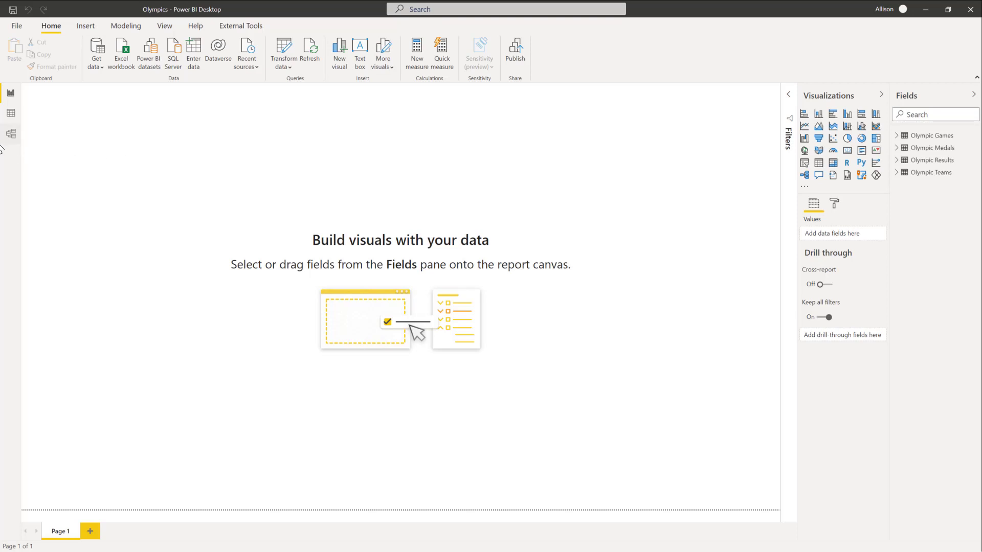
Step: In the model diagram, move the Olympic Results table below Olympic Teams and shift Olympic Teams to the right
{"action": "left_click", "coordinate": [12, 134]}
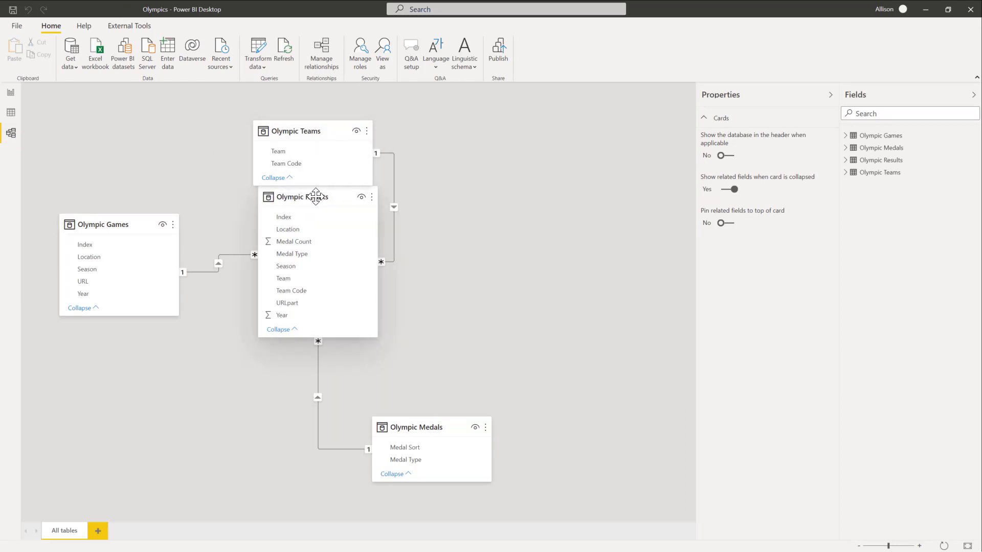
{"action": "left_click_drag", "start_coordinate": [318, 195], "coordinate": [294, 266]}
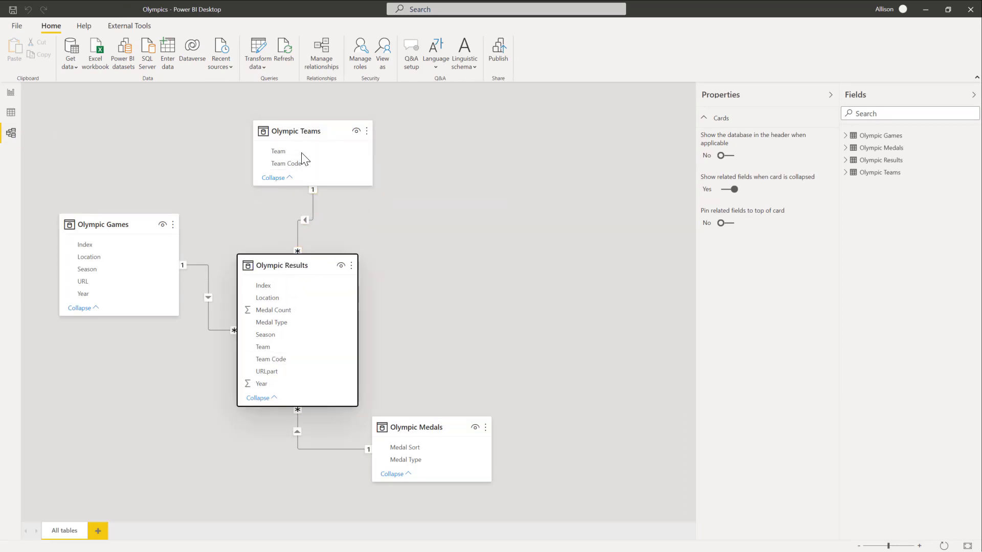
{"action": "left_click_drag", "start_coordinate": [301, 132], "coordinate": [377, 125]}
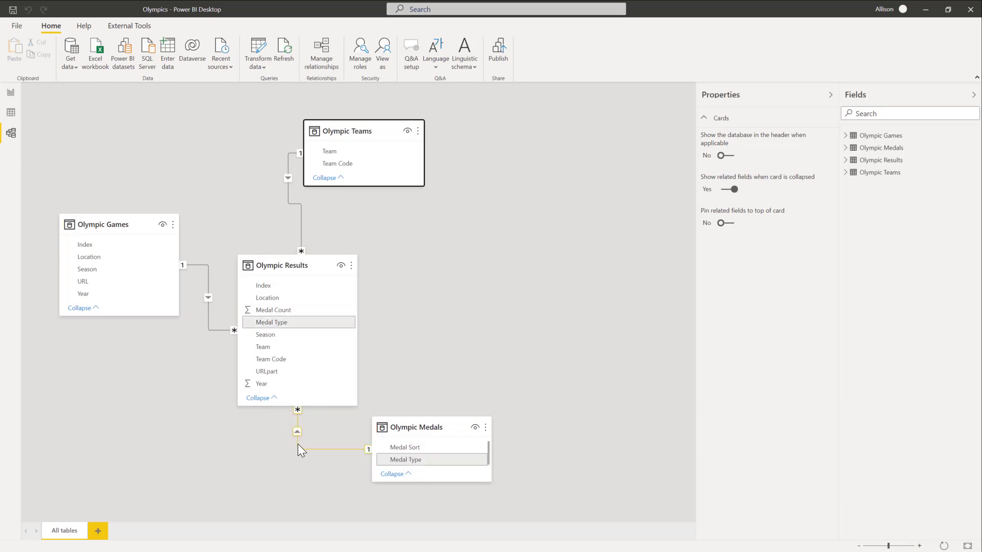
Step: Collapse the Olympic Results table in the diagram and hide its Index, Medal Type and Team Code fields
{"action": "left_click", "coordinate": [265, 398]}
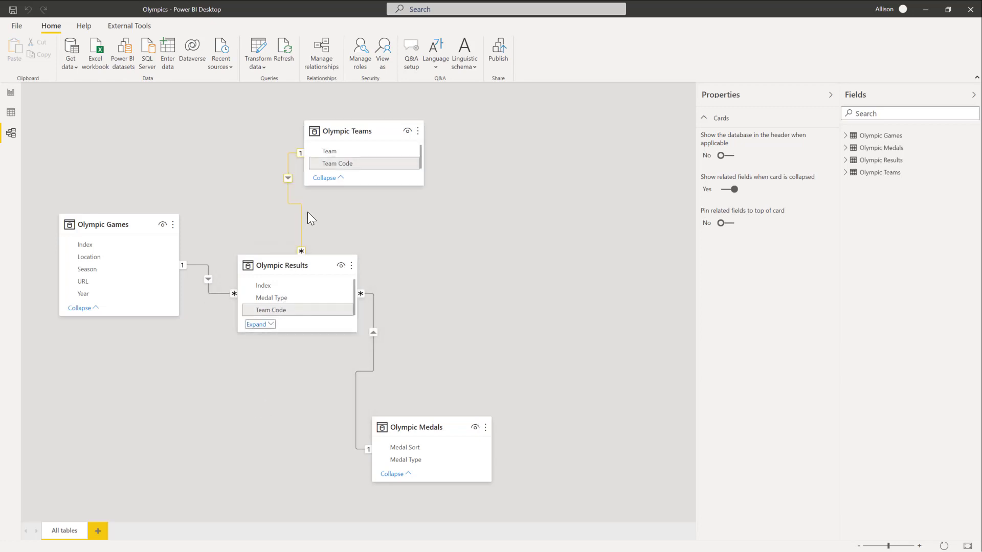
{"action": "left_click", "coordinate": [269, 287]}
{"action": "left_click", "coordinate": [273, 299], "text": "ctrl"}
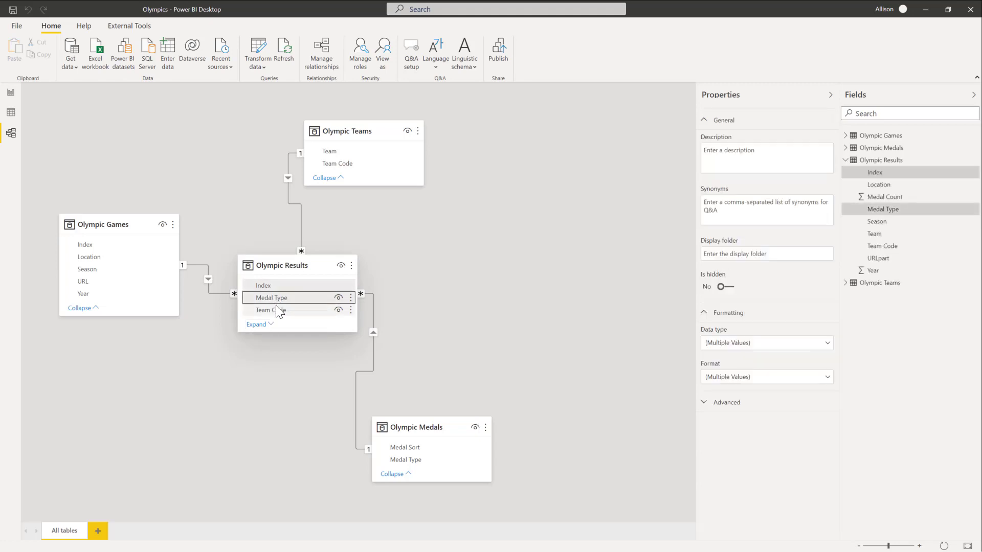
{"action": "left_click", "coordinate": [276, 310], "text": "ctrl"}
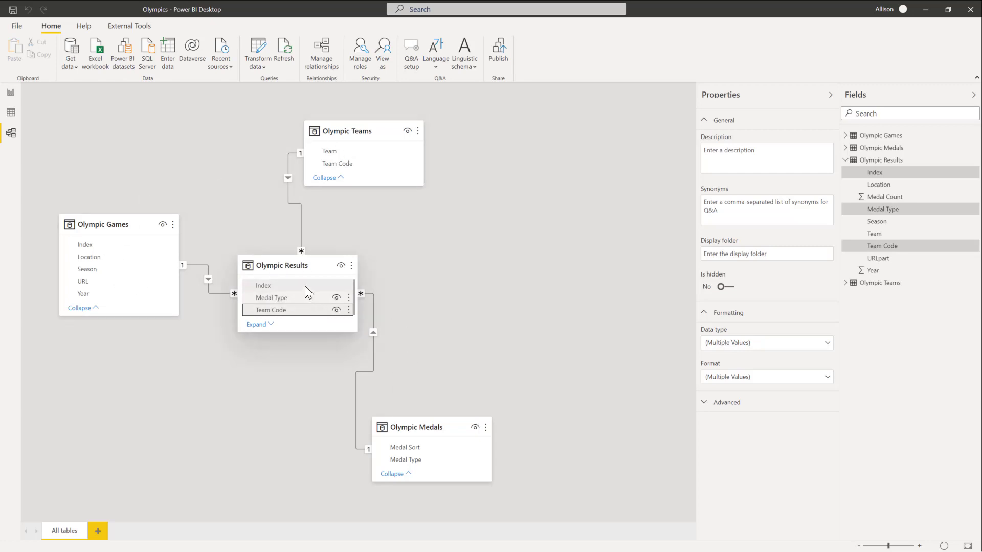
{"action": "left_click", "coordinate": [726, 398]}
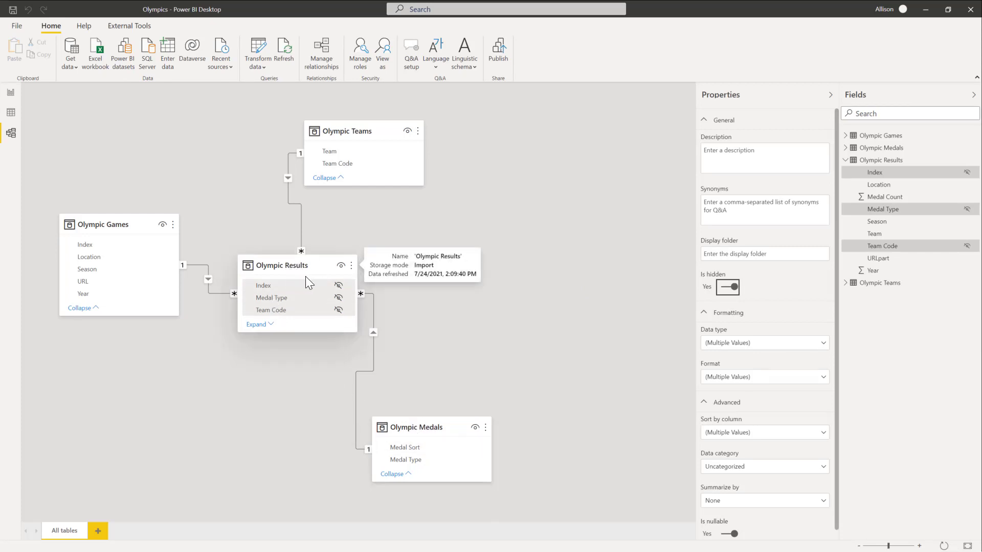
{"action": "mouse_move", "coordinate": [308, 273]}
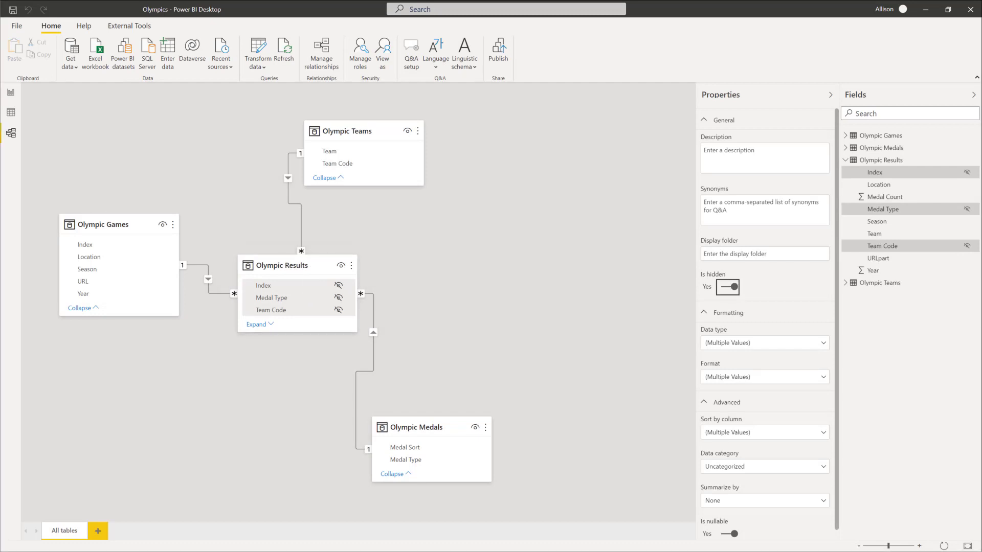
Step: Create a measure in Olympic Results in report view: Total Medals = SUM('Olympic Results'[Medal Count])
{"action": "left_click", "coordinate": [8, 97]}
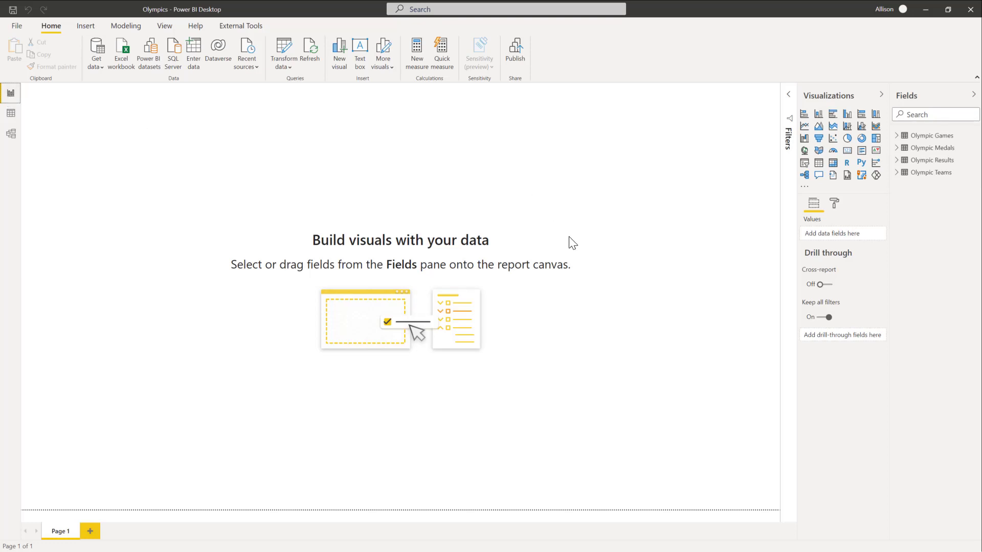
{"action": "left_click", "coordinate": [896, 160]}
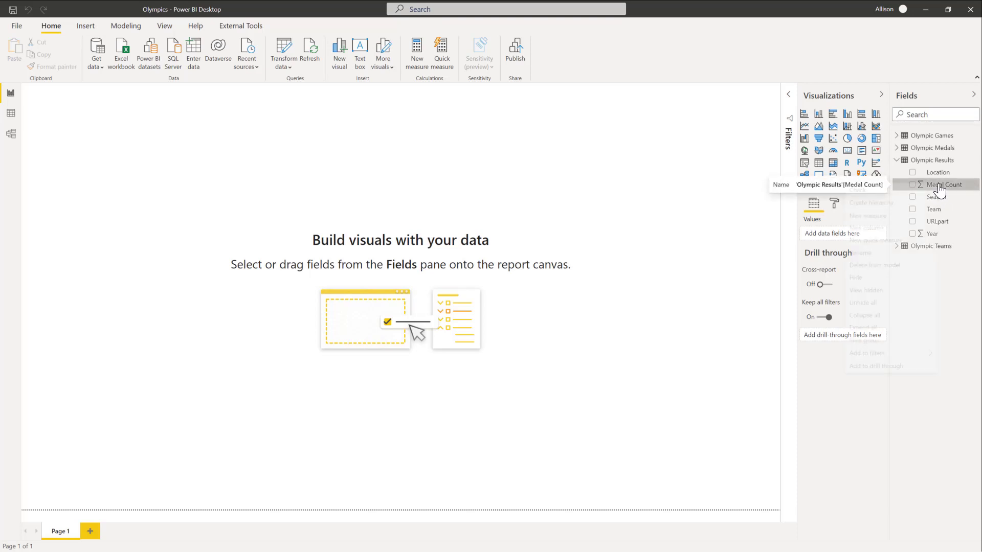
{"action": "right_click", "coordinate": [938, 186]}
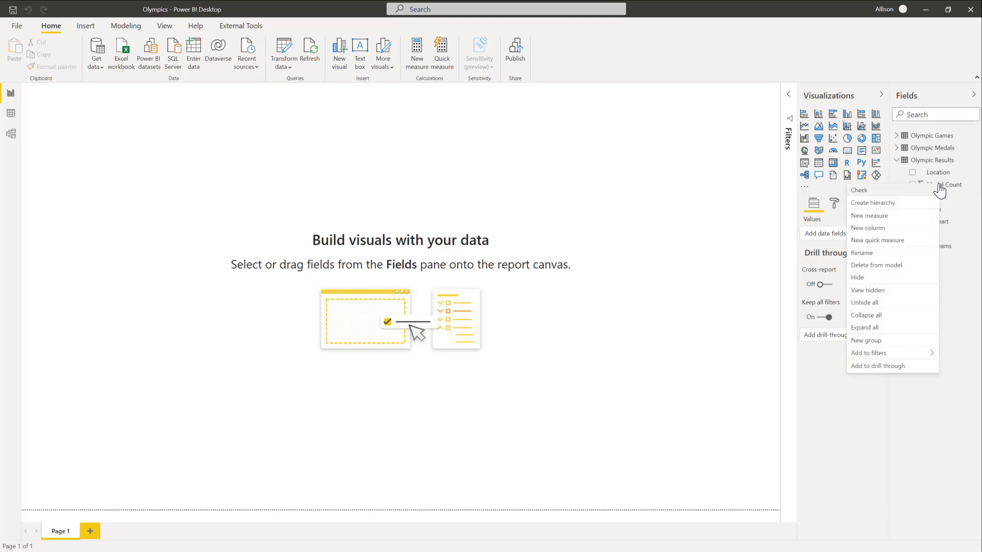
{"action": "left_click", "coordinate": [882, 219]}
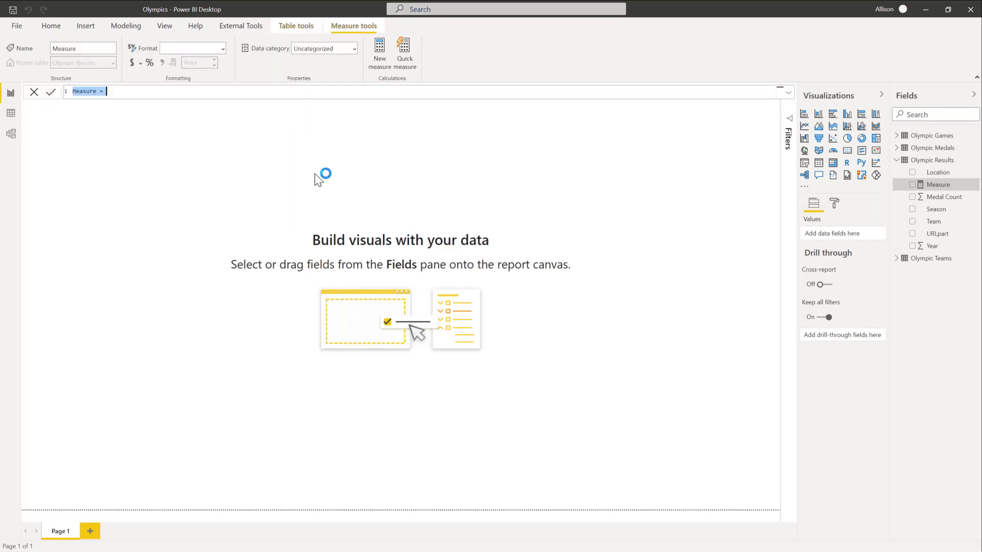
{"action": "type", "text": "Total Medals ="}
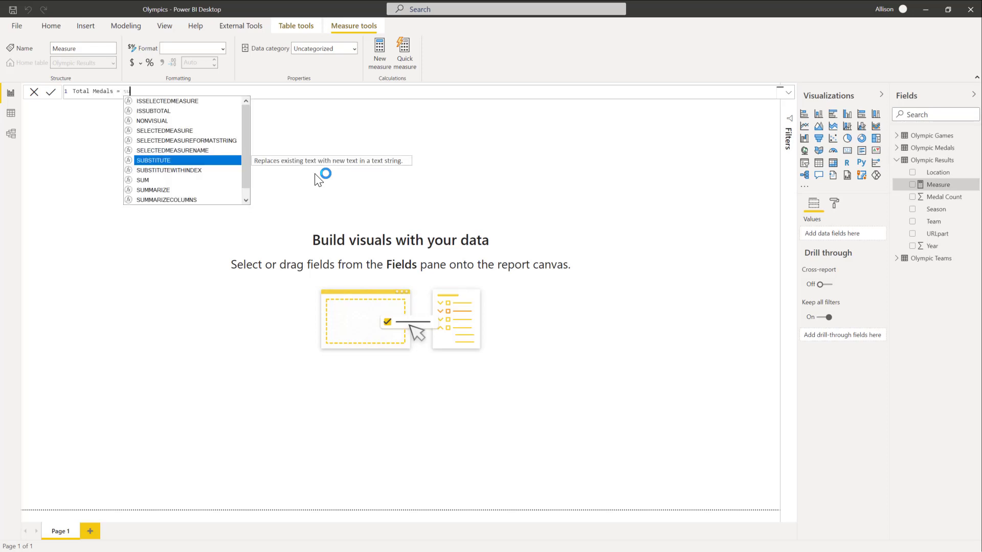
{"action": "key", "text": "Down"}
{"action": "key", "text": "Down"}
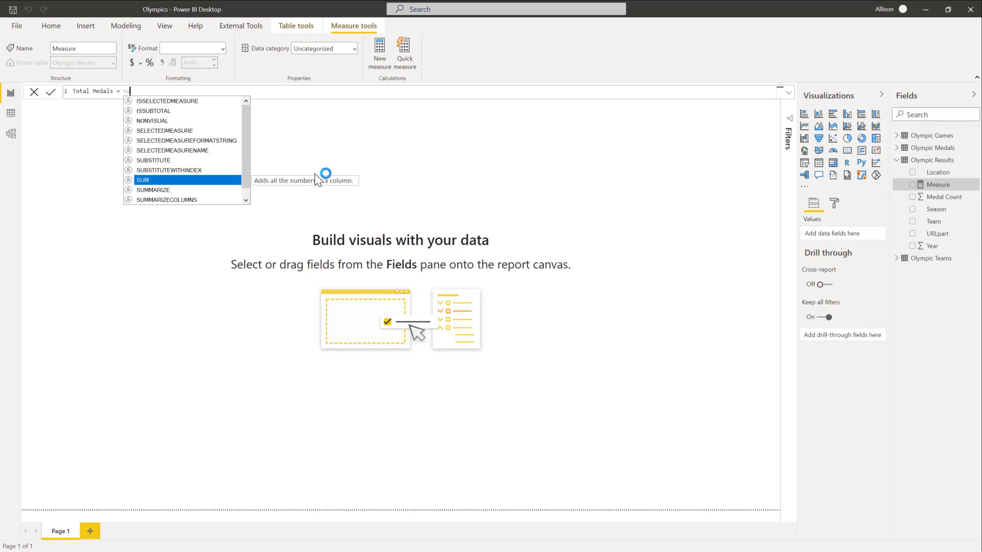
{"action": "key", "text": "Tab"}
{"action": "type", "text": "med"}
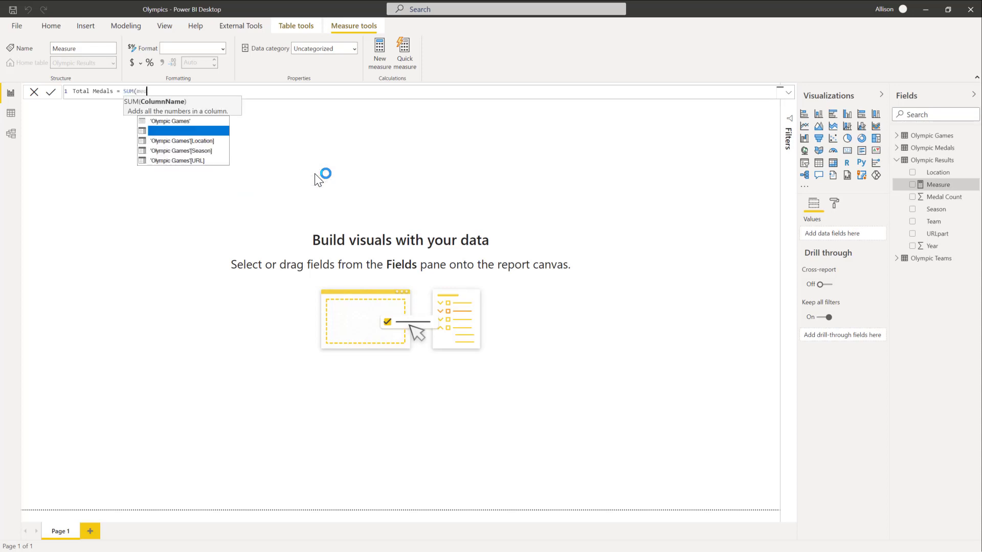
{"action": "key", "text": "Down"}
{"action": "key", "text": "Down"}
{"action": "key", "text": "Down"}
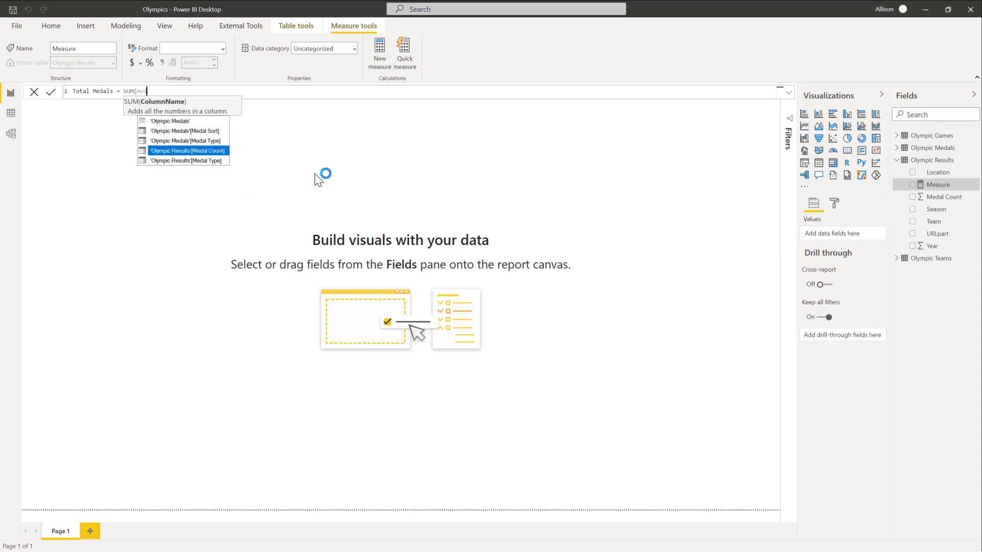
{"action": "key", "text": "Tab"}
{"action": "type", "text": ")"}
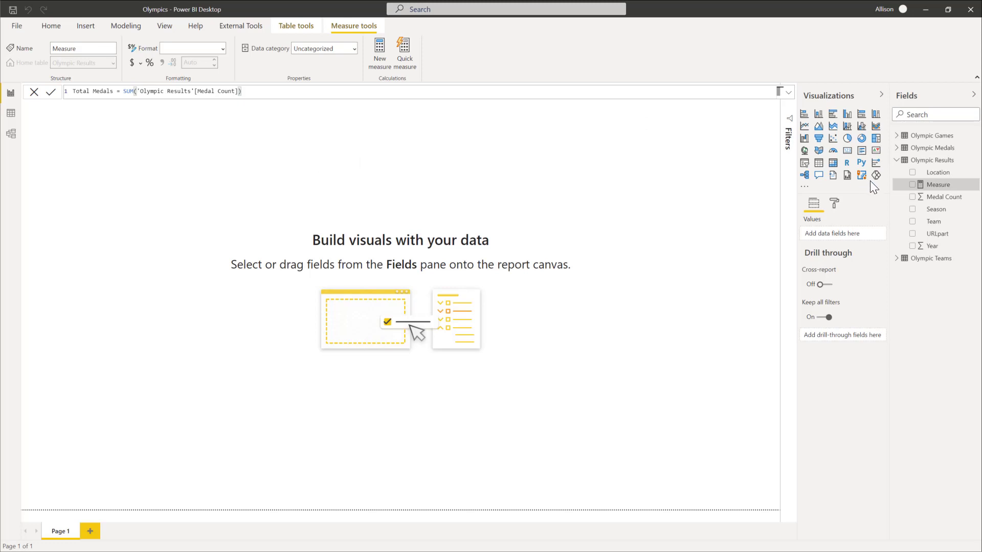
Step: Add the Total Medals measure to the report page as a column chart
{"action": "left_click", "coordinate": [914, 223]}
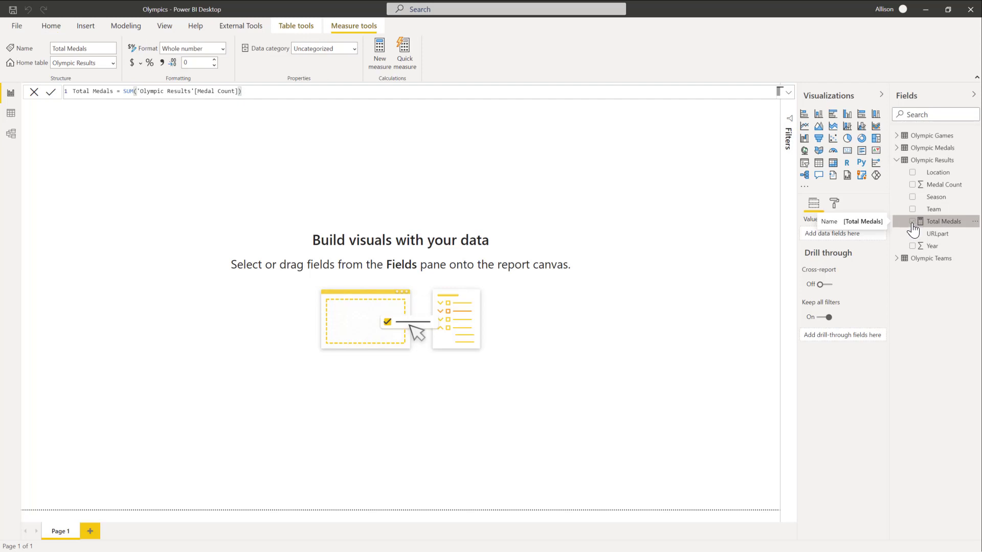
{"action": "left_click", "coordinate": [937, 220]}
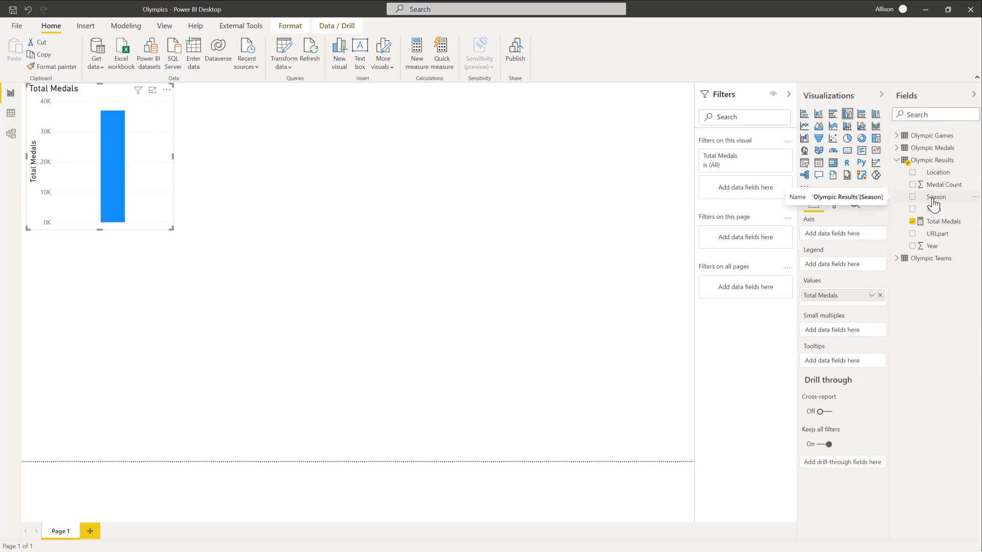
Step: In the model, hide the Team, Season, Location, URLpart and Year fields of Olympic Results from report view
{"action": "left_click", "coordinate": [10, 133]}
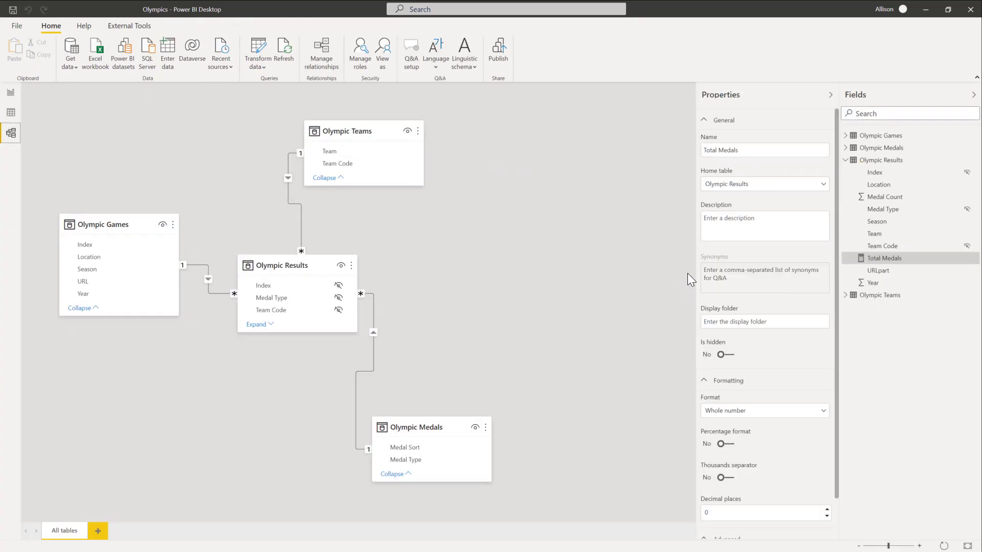
{"action": "left_click", "coordinate": [886, 236]}
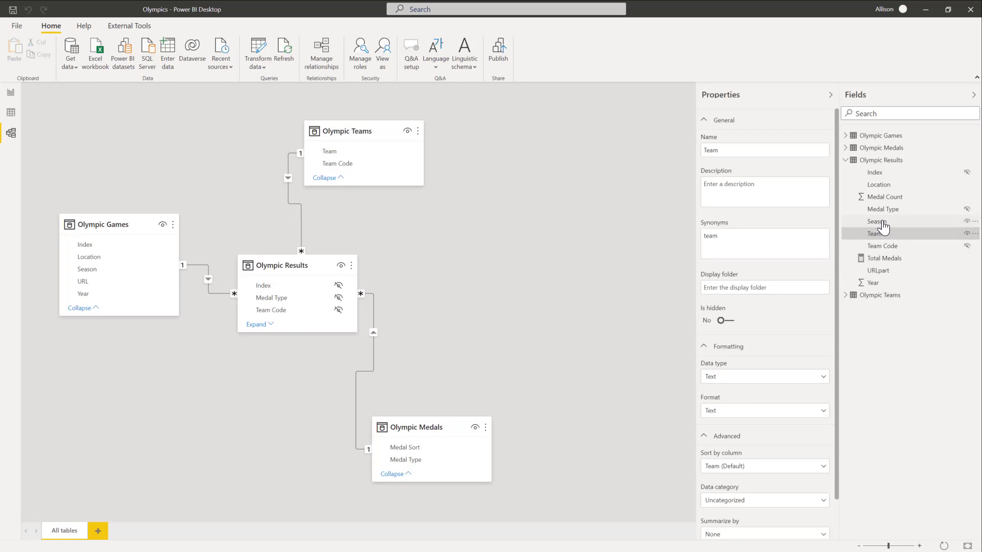
{"action": "left_click", "coordinate": [883, 225], "text": "ctrl"}
{"action": "left_click", "coordinate": [881, 186], "text": "ctrl"}
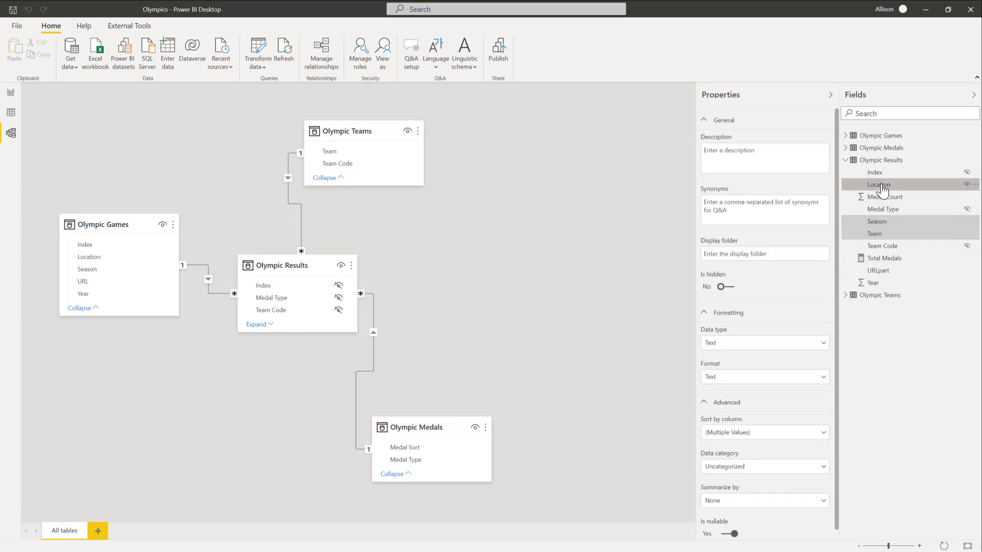
{"action": "left_click", "coordinate": [890, 274], "text": "ctrl"}
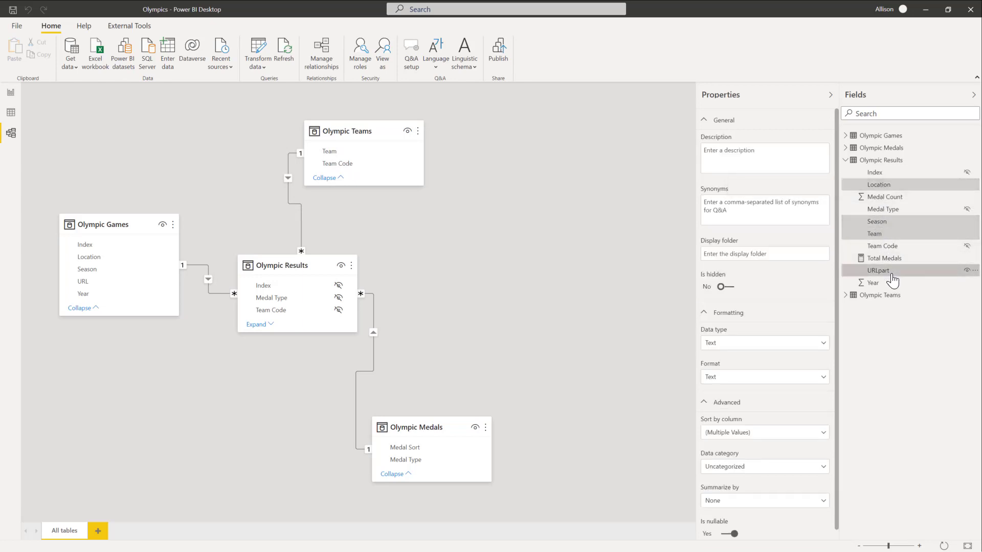
{"action": "left_click", "coordinate": [889, 285], "text": "ctrl"}
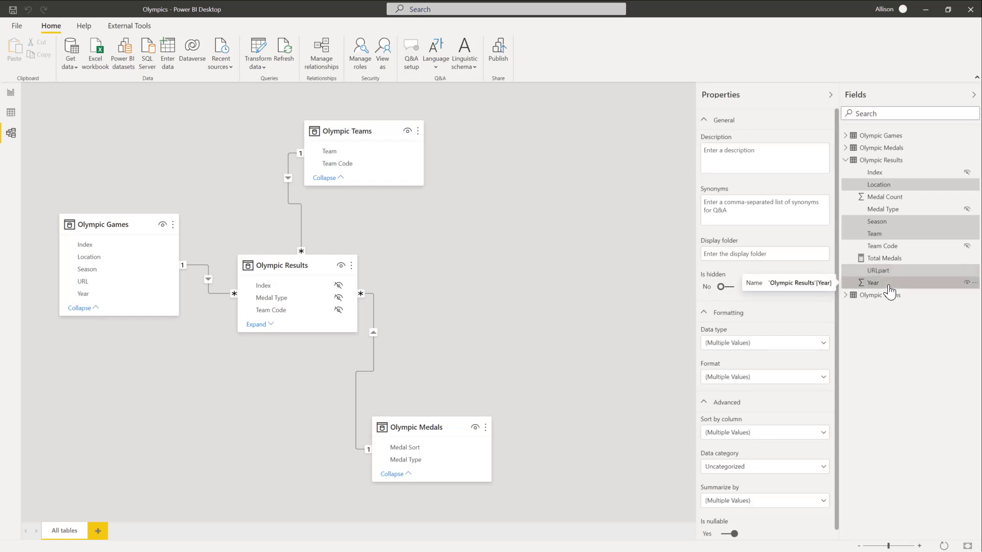
{"action": "right_click", "coordinate": [905, 286]}
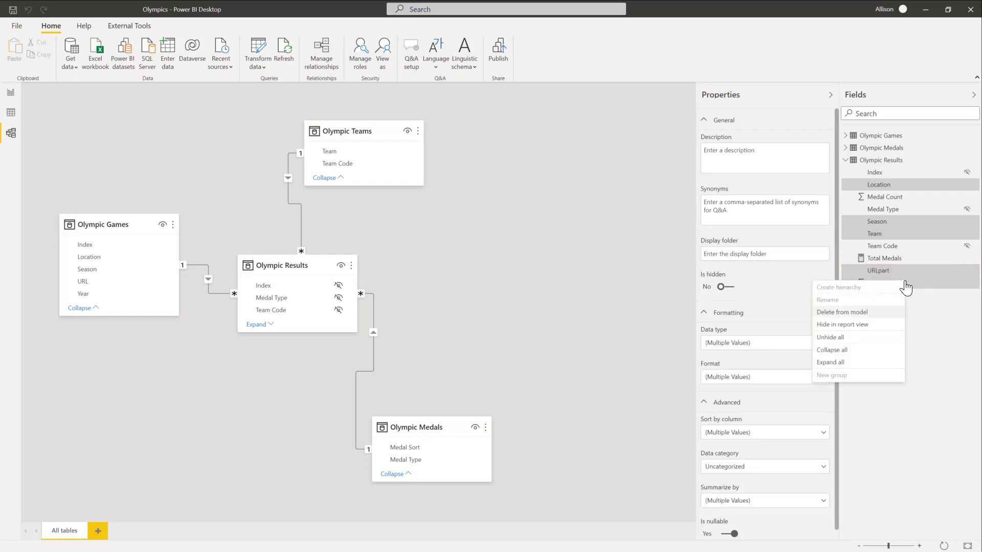
{"action": "left_click", "coordinate": [856, 325]}
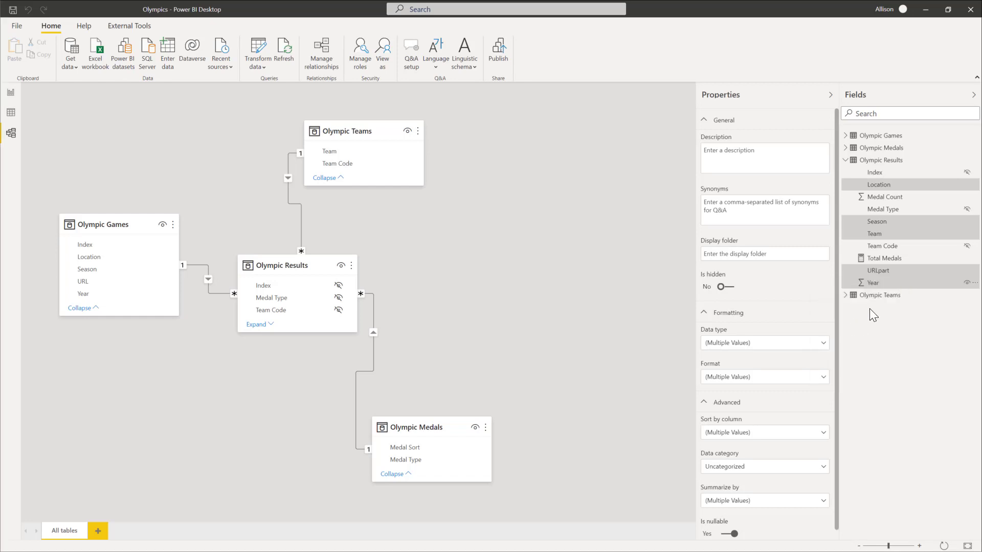
Step: Expand the Olympic Games and Olympic Teams field lists, hide Medal Count in Olympic Results, and return to the report page
{"action": "left_click", "coordinate": [845, 136]}
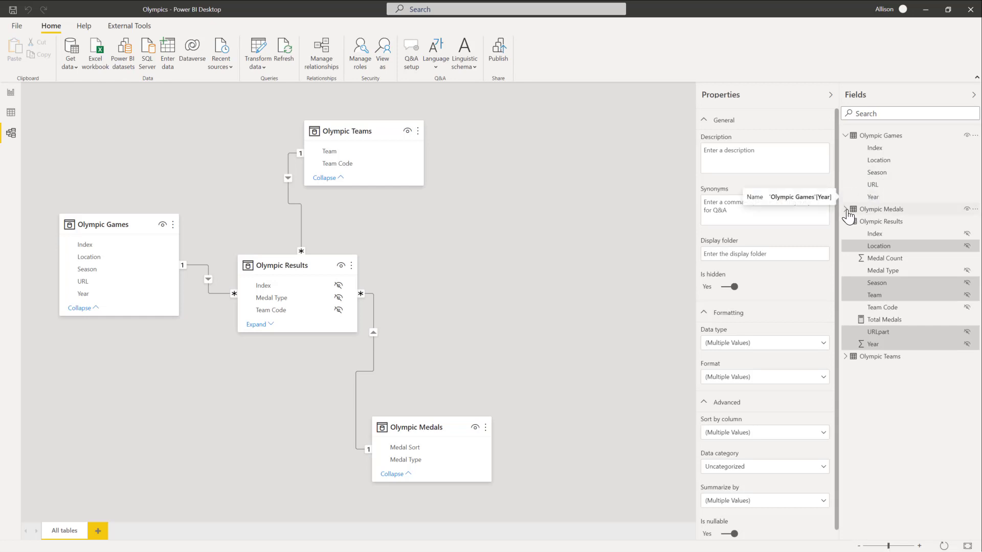
{"action": "left_click", "coordinate": [846, 356]}
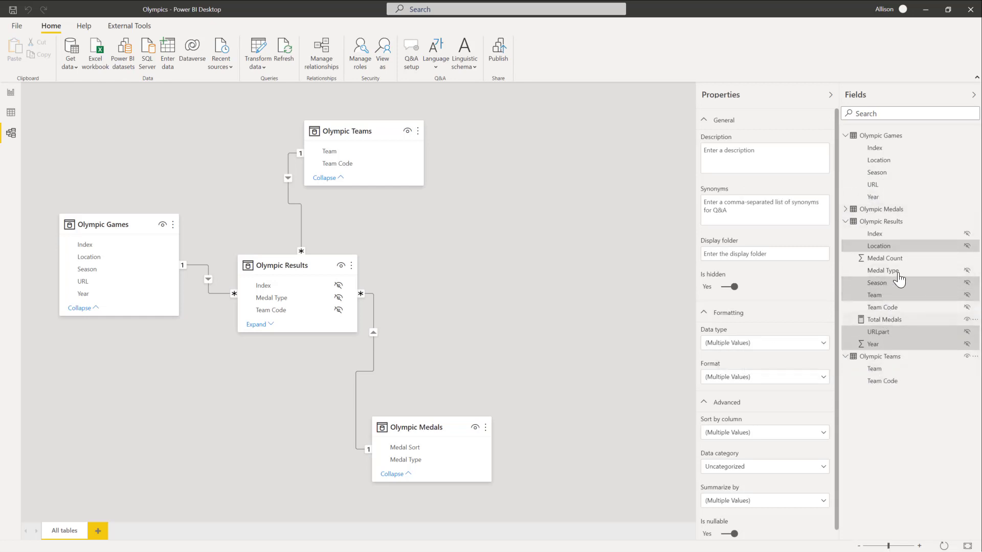
{"action": "left_click", "coordinate": [915, 248], "text": "ctrl"}
{"action": "right_click", "coordinate": [886, 260]}
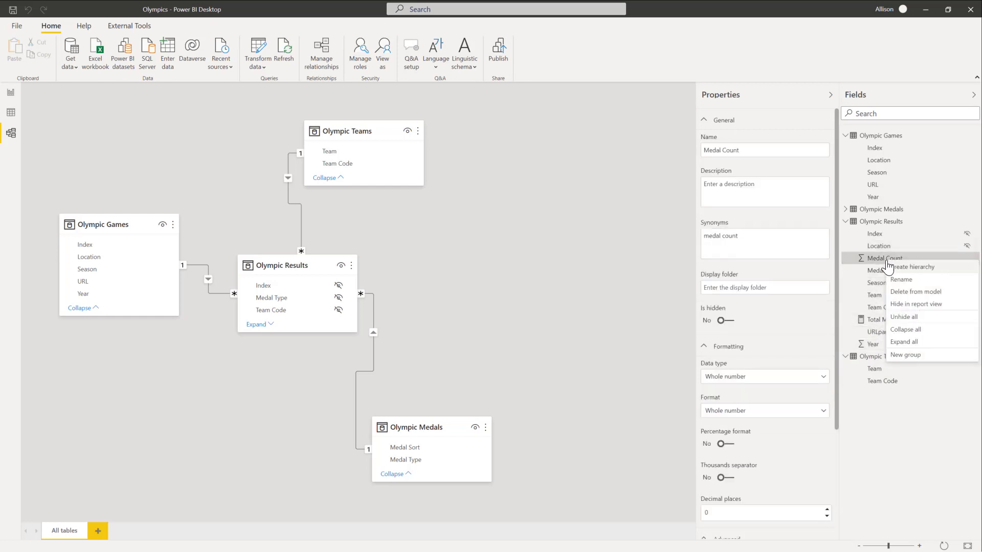
{"action": "left_click", "coordinate": [916, 304]}
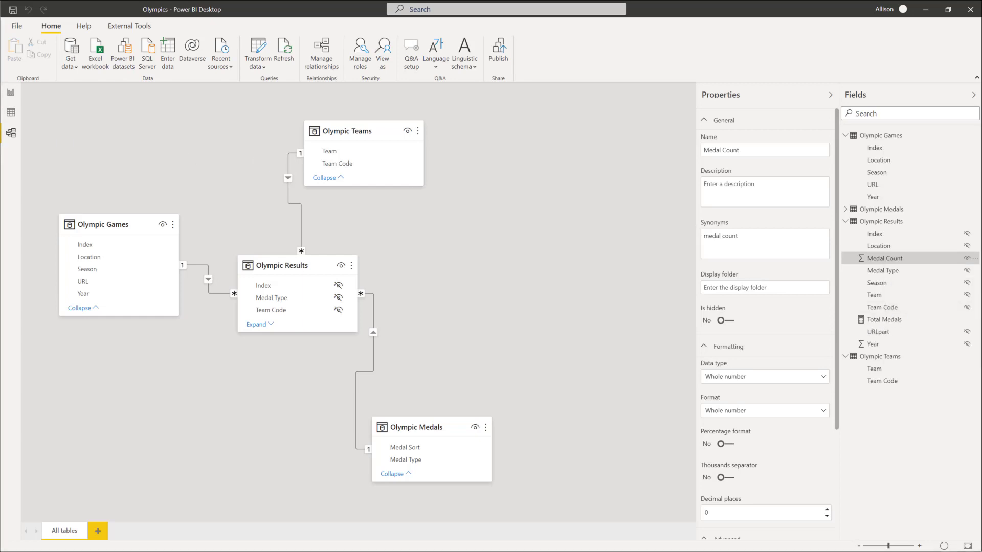
{"action": "left_click", "coordinate": [11, 94]}
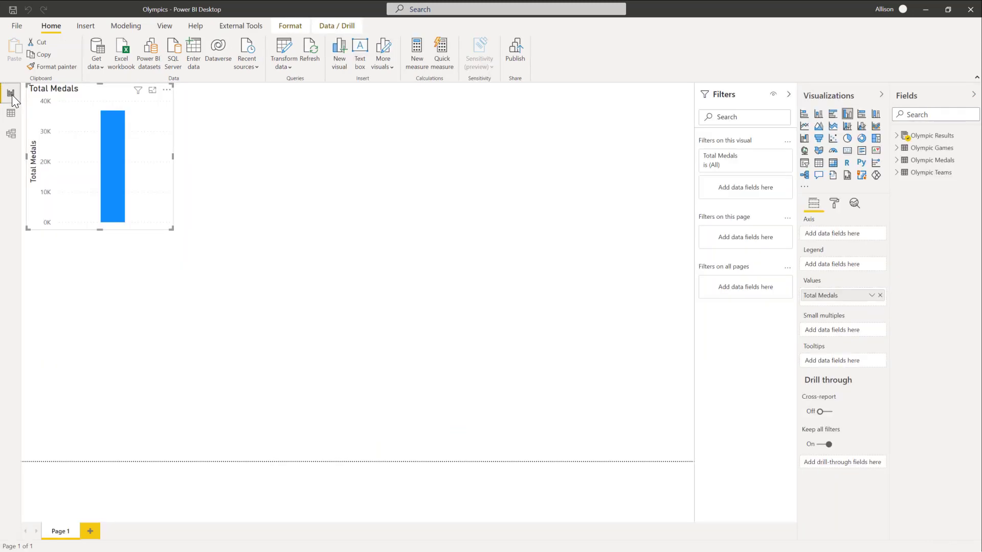
Step: Turn the Total Medals chart into a clustered bar chart by Olympic Teams' Team field and enlarge it to the page's full height
{"action": "left_click", "coordinate": [898, 136]}
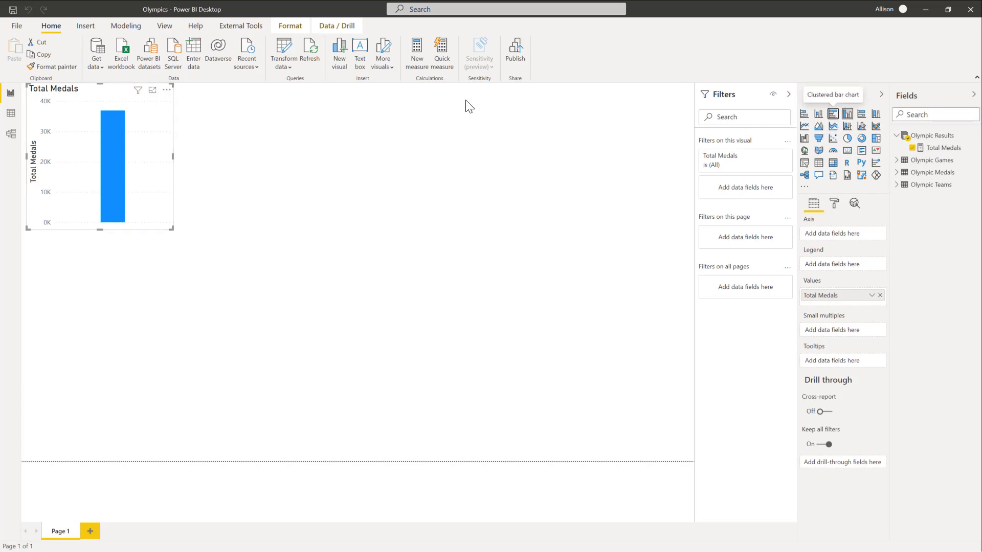
{"action": "left_click", "coordinate": [899, 187]}
{"action": "left_click_drag", "start_coordinate": [911, 201], "coordinate": [836, 231]}
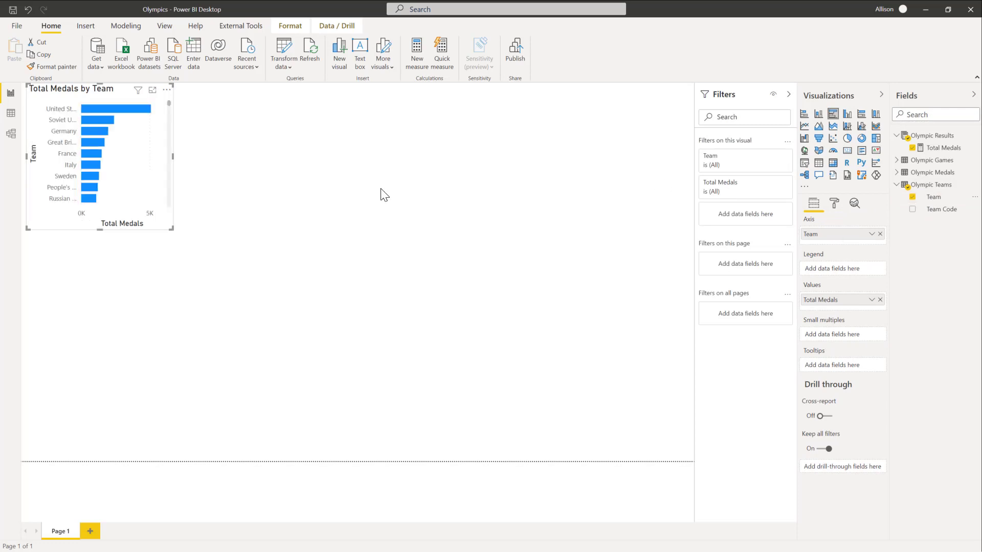
{"action": "left_click_drag", "start_coordinate": [172, 230], "coordinate": [279, 466]}
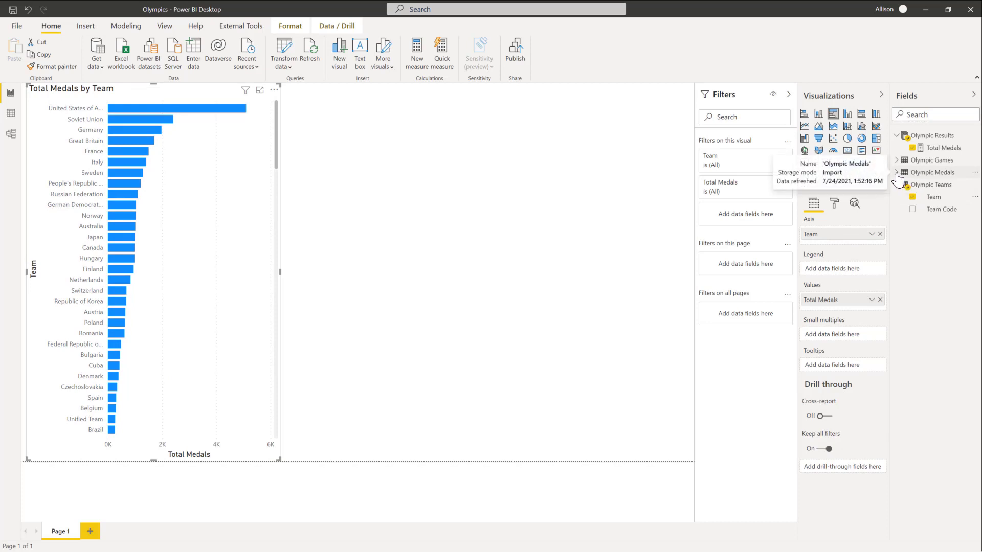
Step: Break the bars down by Medal Type from Olympic Medals as the legend and change the visual to a stacked bar chart
{"action": "left_click", "coordinate": [934, 174]}
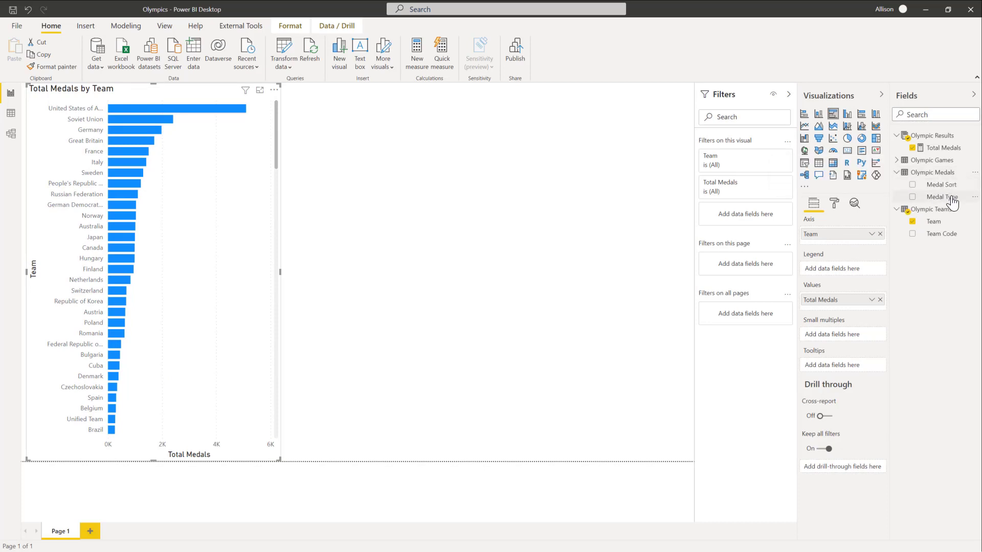
{"action": "left_click_drag", "start_coordinate": [942, 197], "coordinate": [859, 272]}
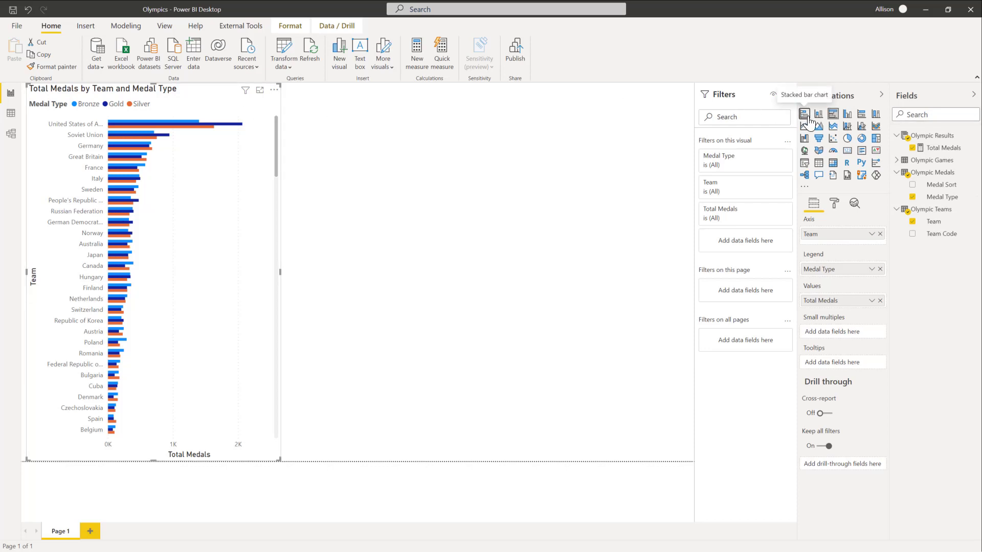
{"action": "left_click", "coordinate": [807, 119]}
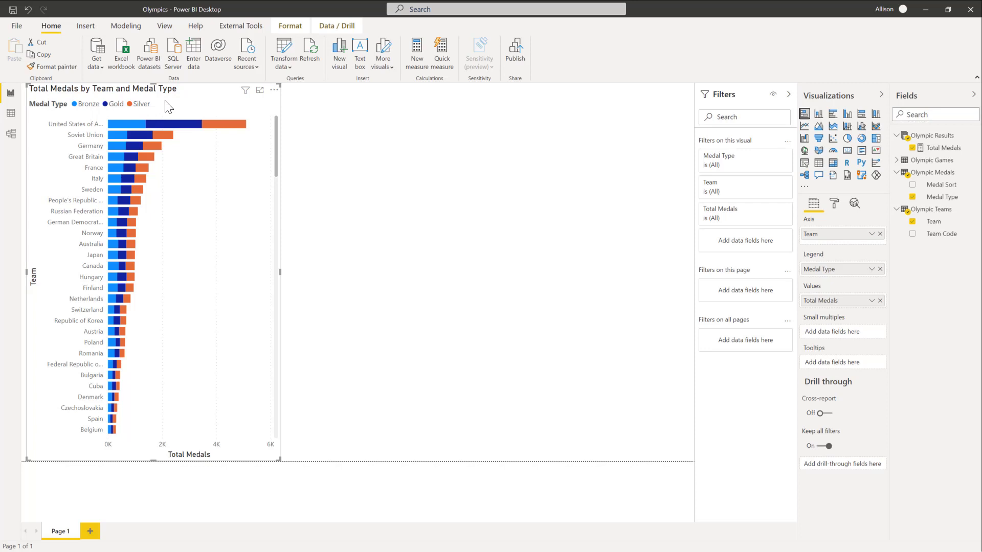
Step: Sort the Medal Type column by Medal Sort
{"action": "left_click", "coordinate": [948, 201]}
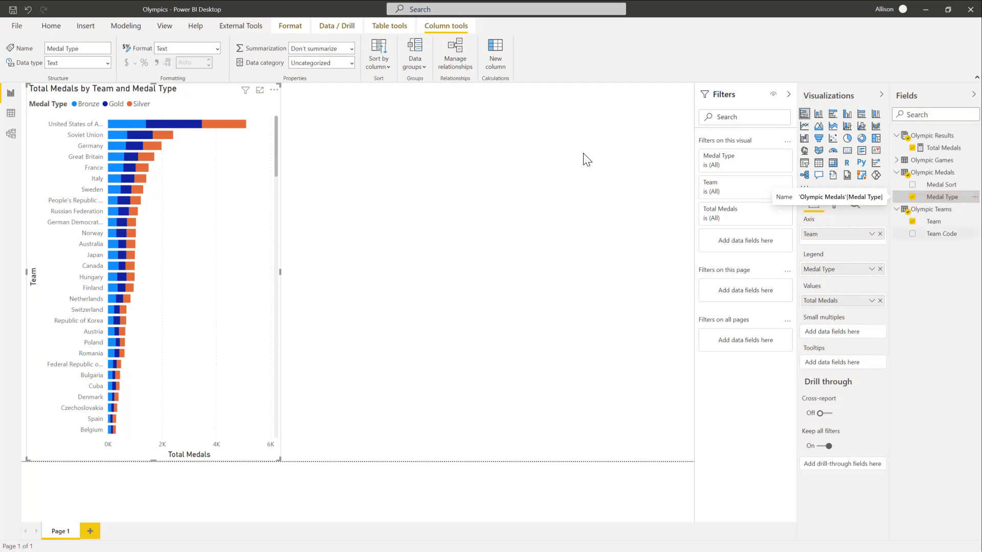
{"action": "left_click", "coordinate": [381, 67]}
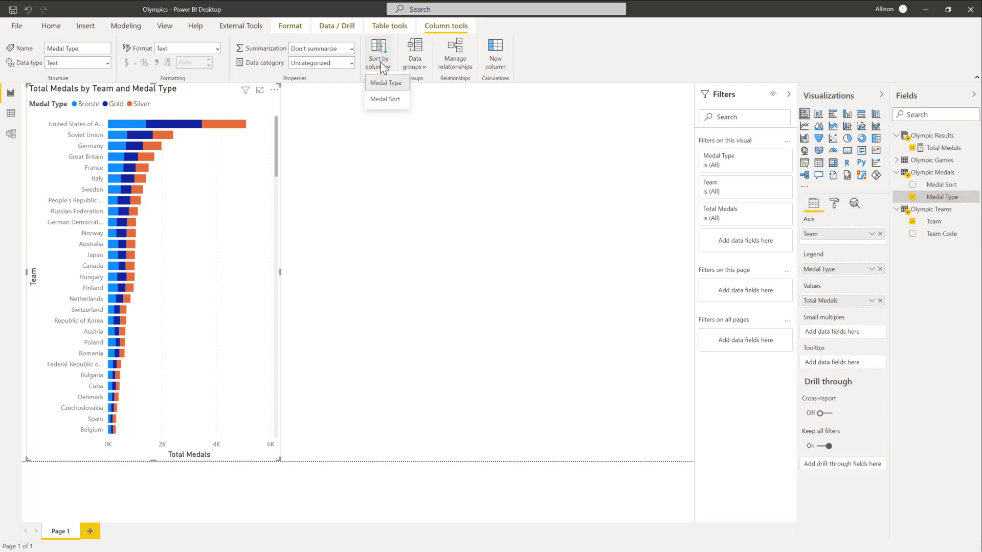
{"action": "left_click", "coordinate": [391, 100]}
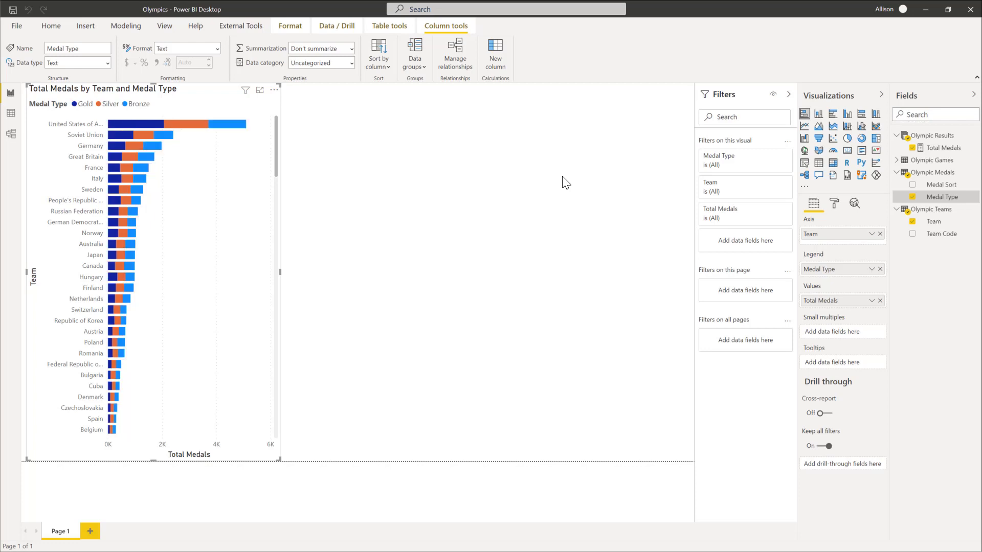
Step: Set the chart's data colors to yellow for Gold, gray for Silver and dark brown for Bronze, and save the report
{"action": "left_click", "coordinate": [834, 203]}
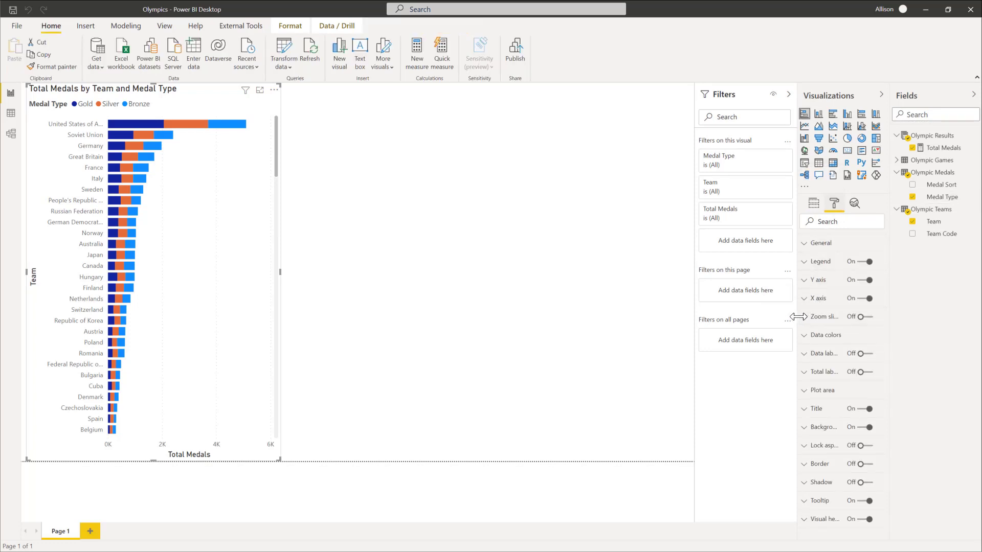
{"action": "left_click", "coordinate": [813, 344]}
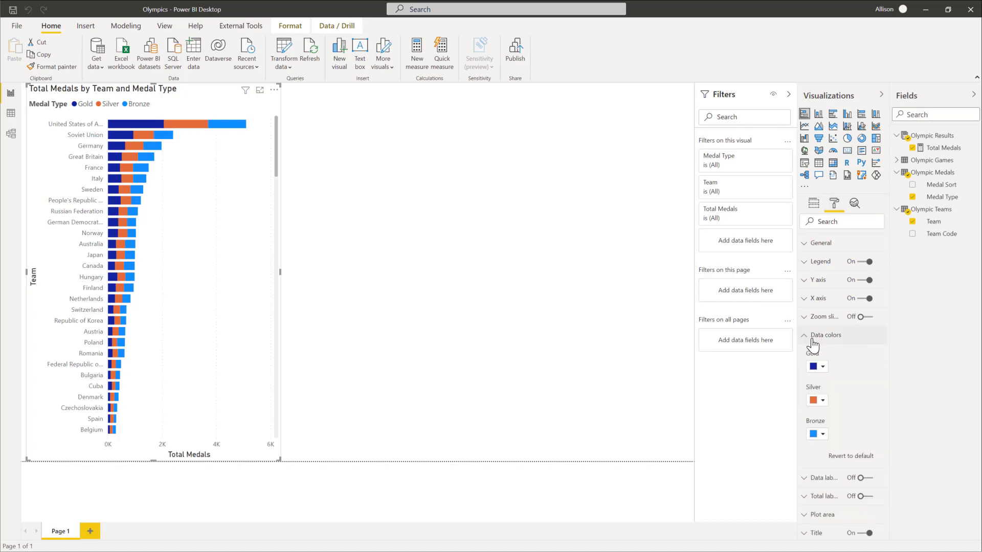
{"action": "left_click", "coordinate": [822, 368]}
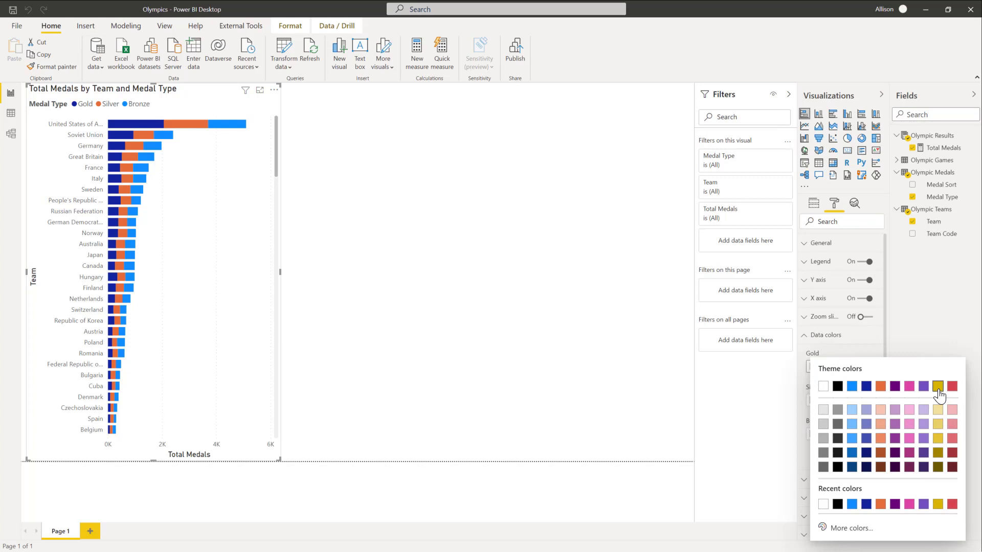
{"action": "left_click", "coordinate": [938, 390]}
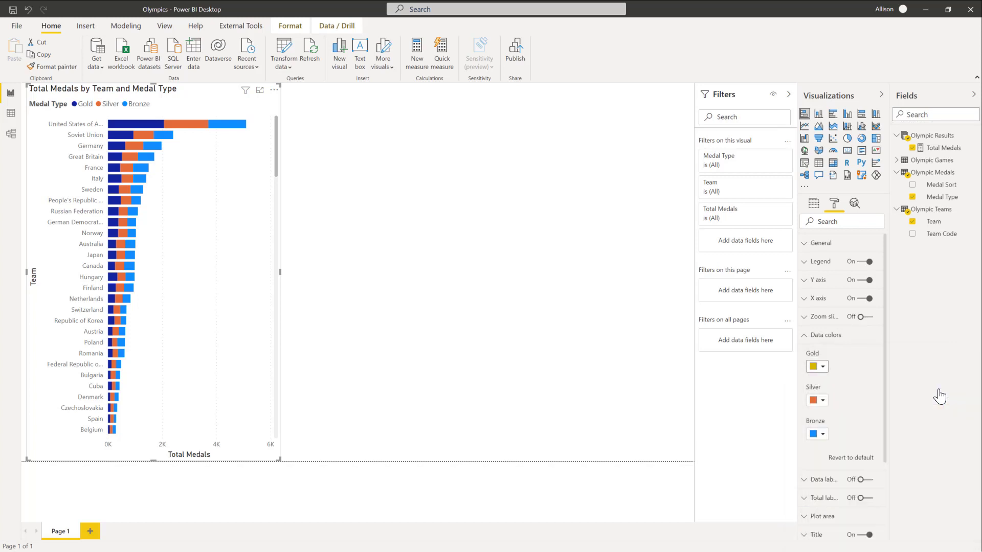
{"action": "left_click", "coordinate": [819, 402]}
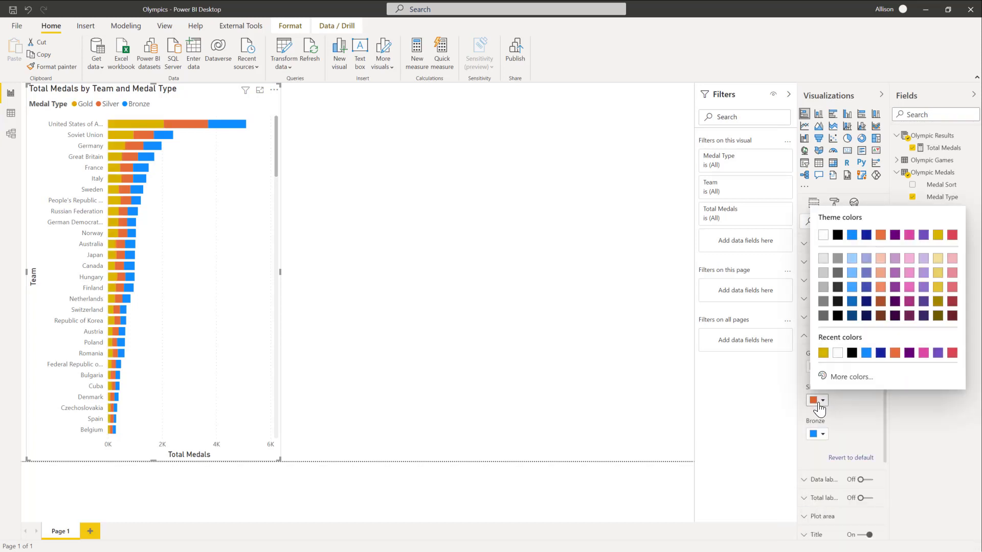
{"action": "left_click", "coordinate": [822, 287]}
{"action": "left_click", "coordinate": [817, 434]}
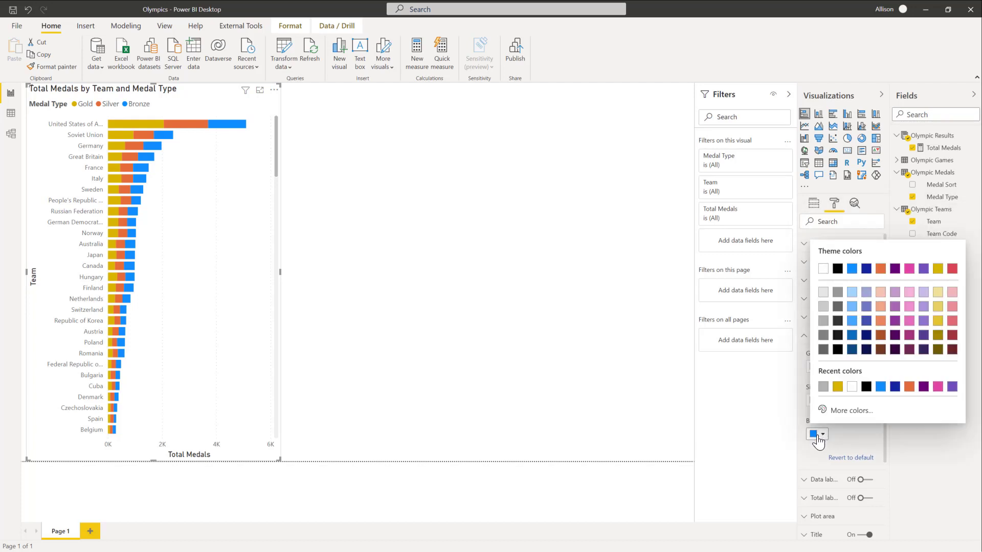
{"action": "left_click", "coordinate": [880, 350]}
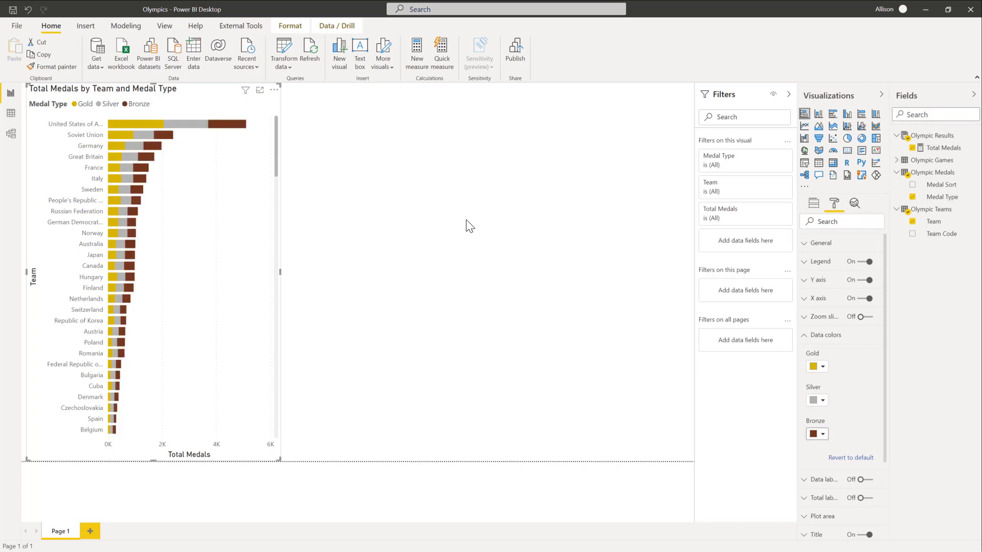
{"action": "left_click", "coordinate": [13, 10]}
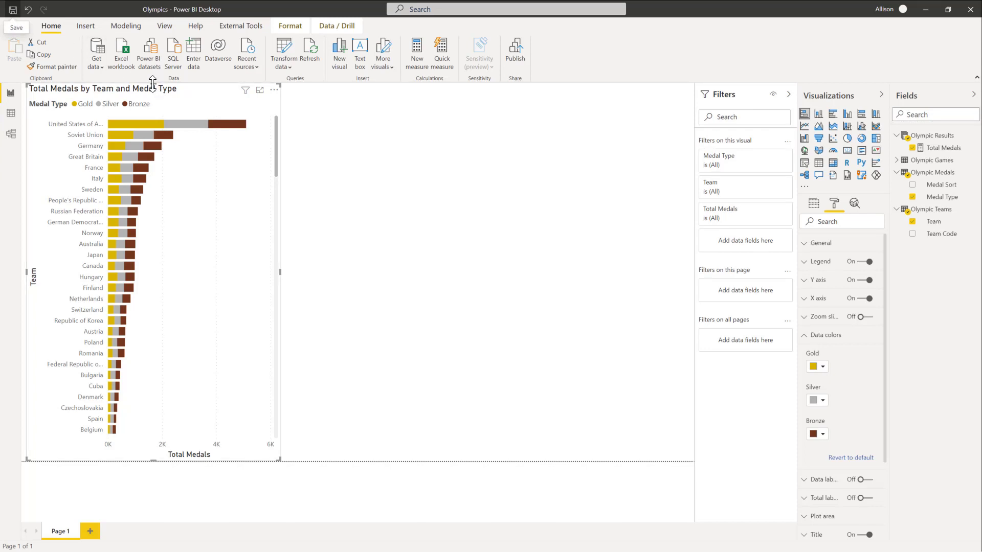
Step: Lower the bar chart's top edge and add a small Medal Type slicer in the space above it
{"action": "left_click_drag", "start_coordinate": [153, 88], "coordinate": [152, 172]}
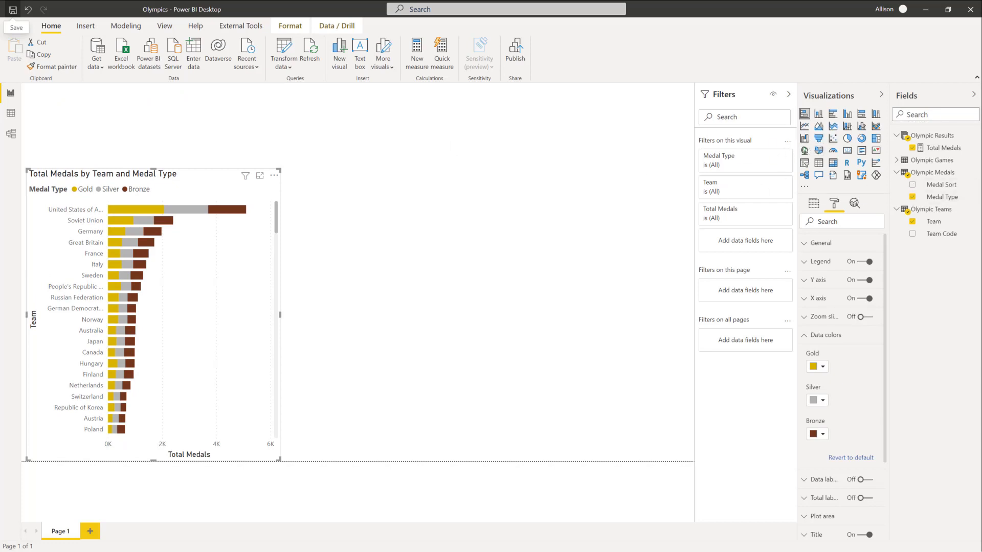
{"action": "left_click", "coordinate": [803, 165]}
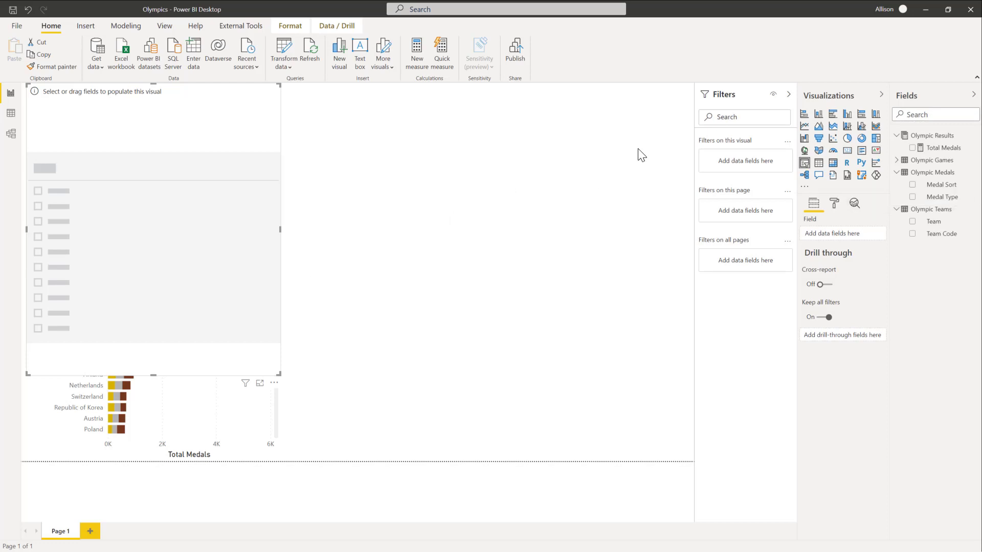
{"action": "left_click", "coordinate": [913, 198]}
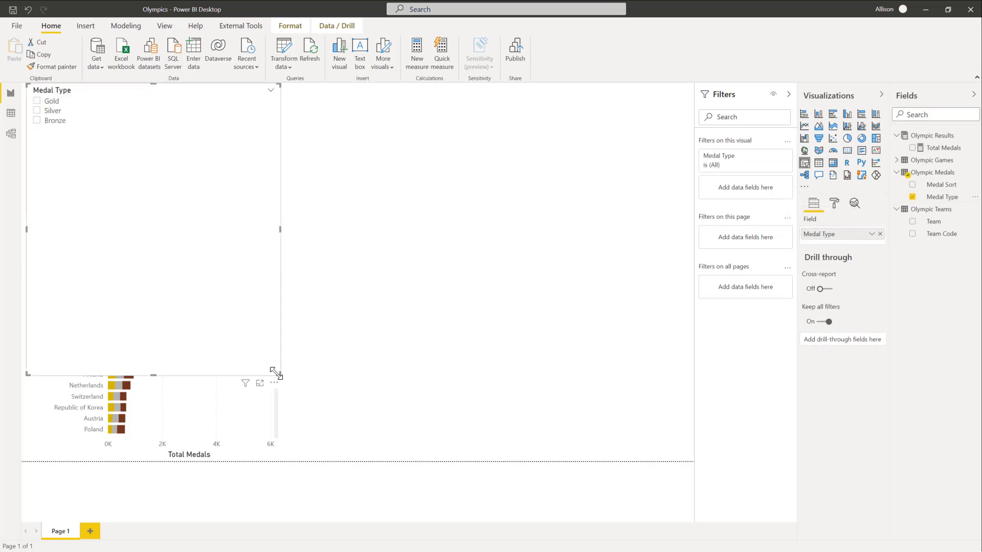
{"action": "left_click_drag", "start_coordinate": [276, 373], "coordinate": [102, 152]}
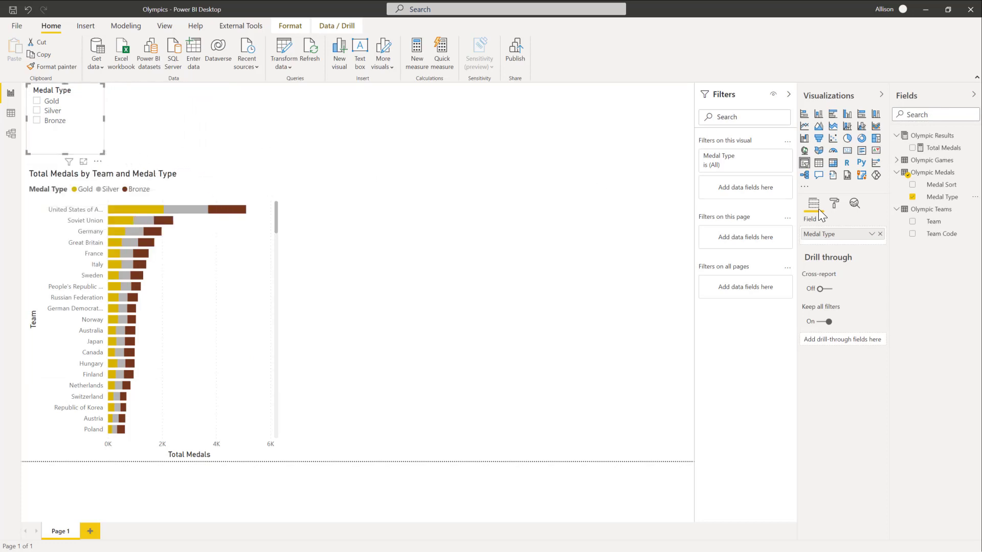
Step: In the Medal Type slicer's selection controls, turn off Multi-select with CTRL and turn on the "Select all" option
{"action": "left_click", "coordinate": [836, 203]}
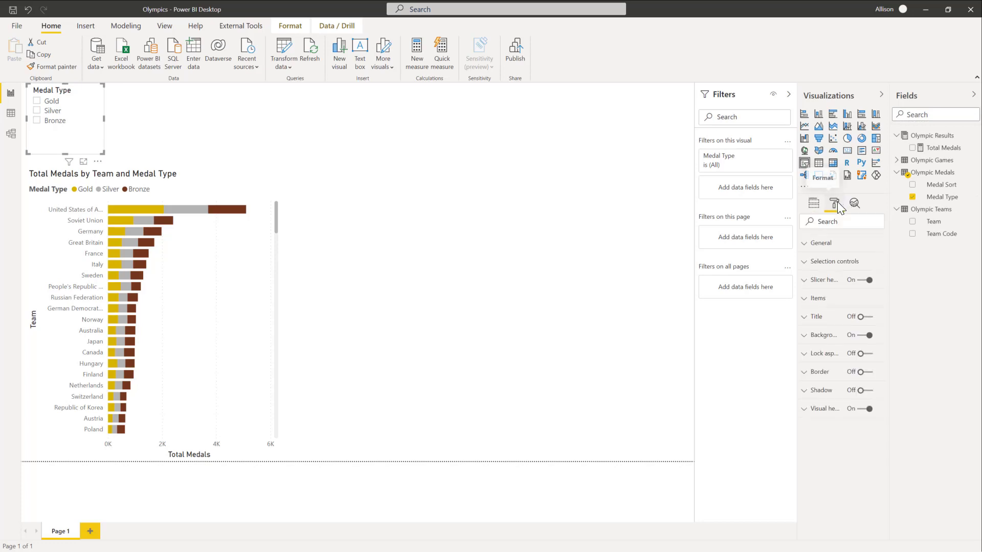
{"action": "left_click", "coordinate": [808, 262]}
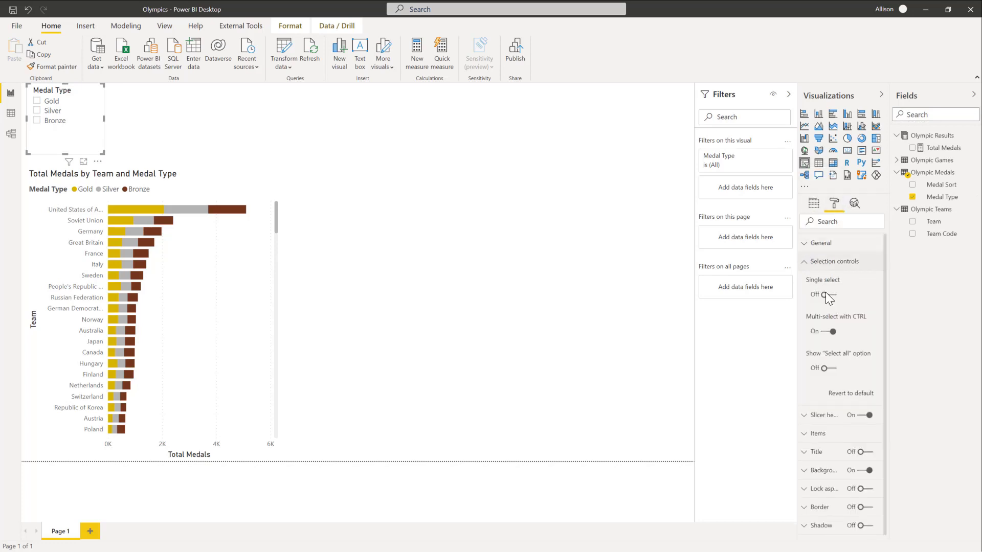
{"action": "left_click", "coordinate": [826, 334]}
{"action": "left_click", "coordinate": [829, 370]}
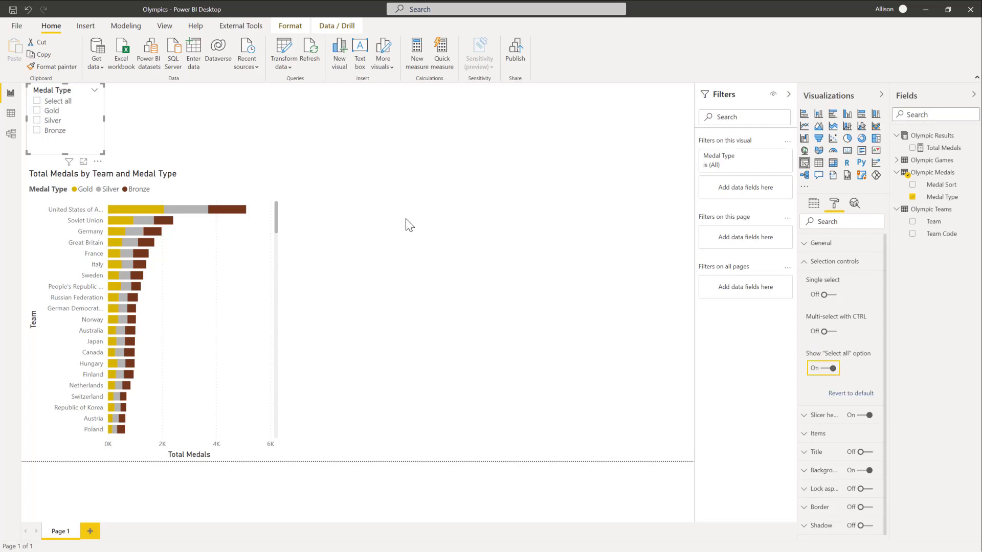
Step: Test the Medal Type slicer with Silver and Bronze, toggle its "Select all" option off and back on, and clear the selection
{"action": "left_click", "coordinate": [47, 122]}
{"action": "left_click", "coordinate": [38, 130]}
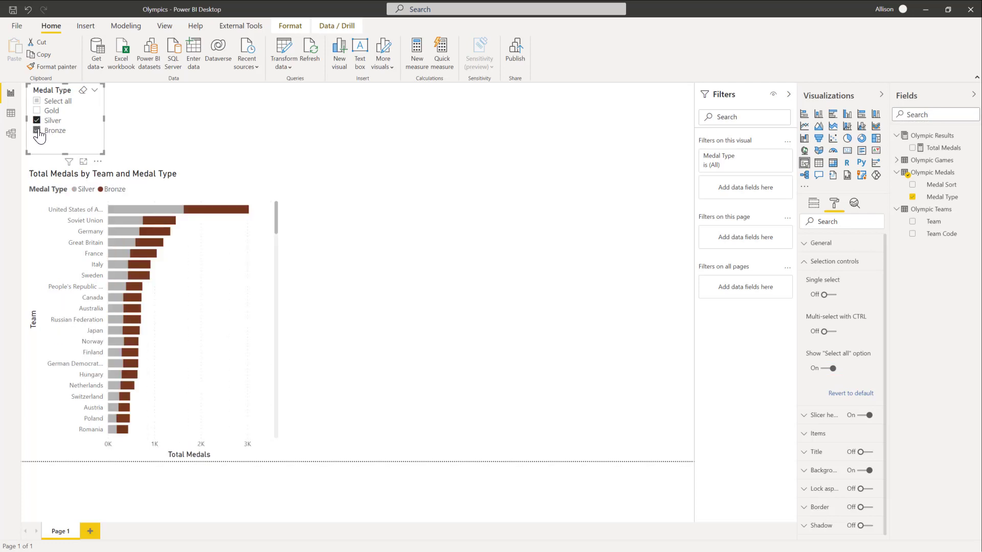
{"action": "left_click", "coordinate": [39, 132]}
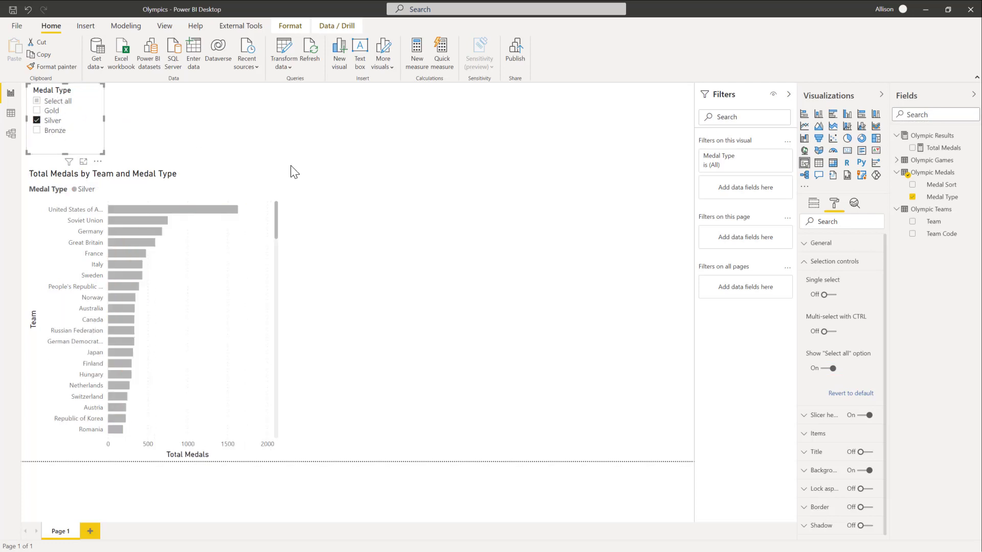
{"action": "left_click", "coordinate": [827, 369]}
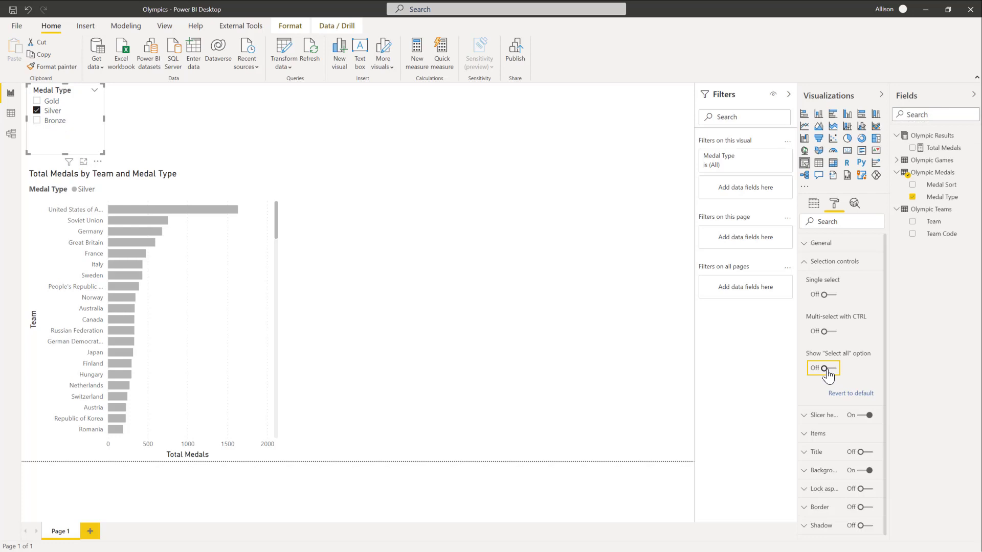
{"action": "left_click", "coordinate": [827, 369]}
{"action": "left_click", "coordinate": [829, 372]}
{"action": "left_click", "coordinate": [835, 373]}
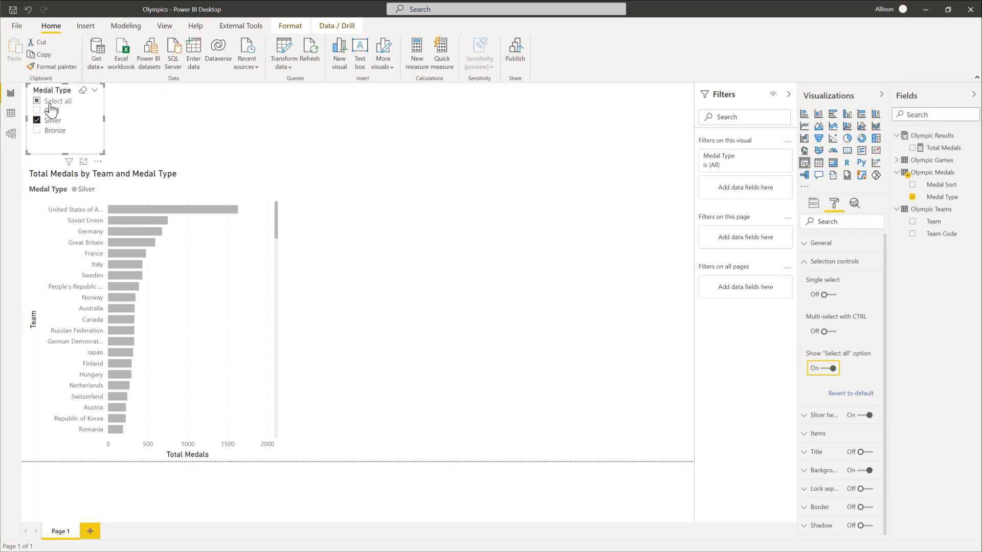
{"action": "left_click", "coordinate": [82, 90]}
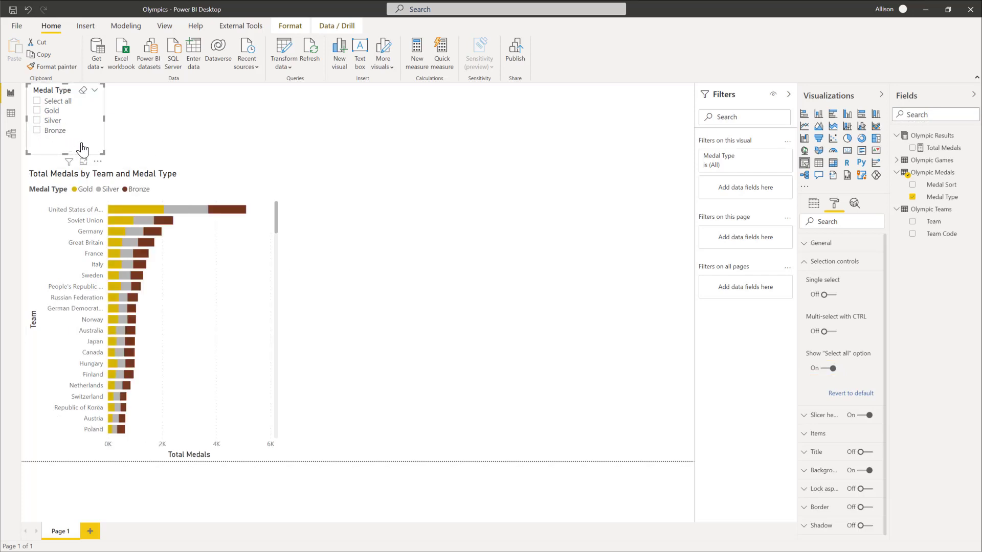
Step: Duplicate the Medal Type slicer and place the copy directly beside the original, above the bar chart
{"action": "key", "text": "ctrl+c"}
{"action": "key", "text": "ctrl+v"}
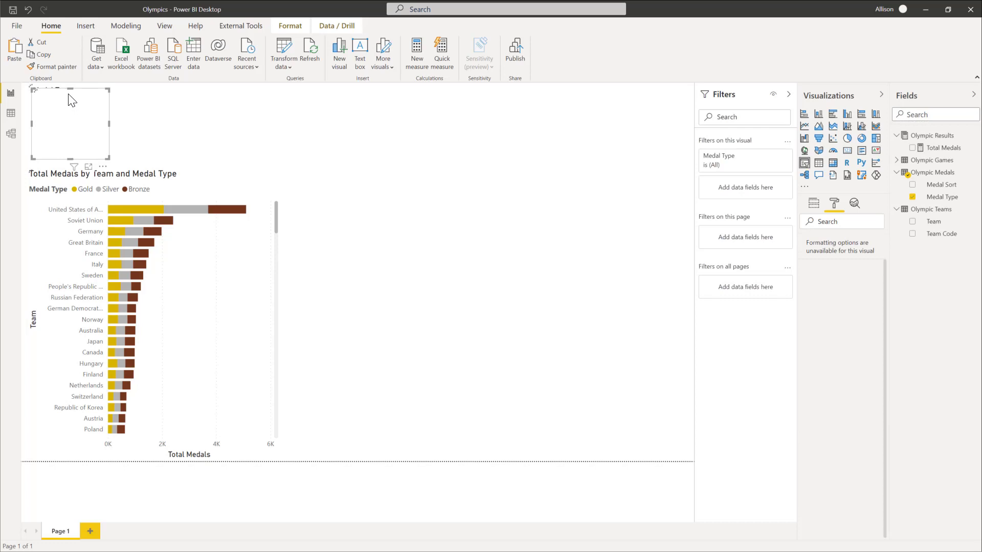
{"action": "left_click_drag", "start_coordinate": [72, 100], "coordinate": [146, 92]}
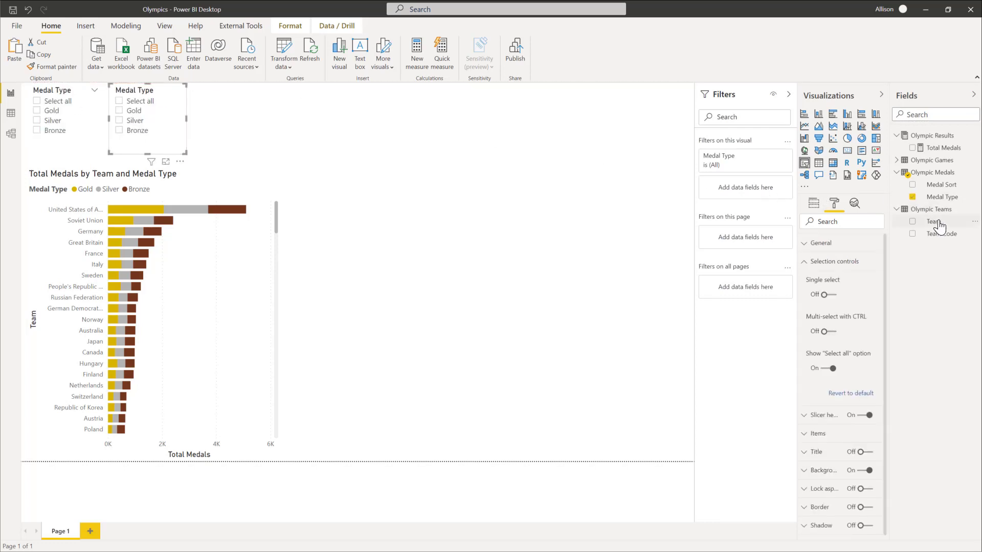
Step: Replace Medal Type in the copied slicer with the Season field from Olympic Games
{"action": "left_click", "coordinate": [897, 162]}
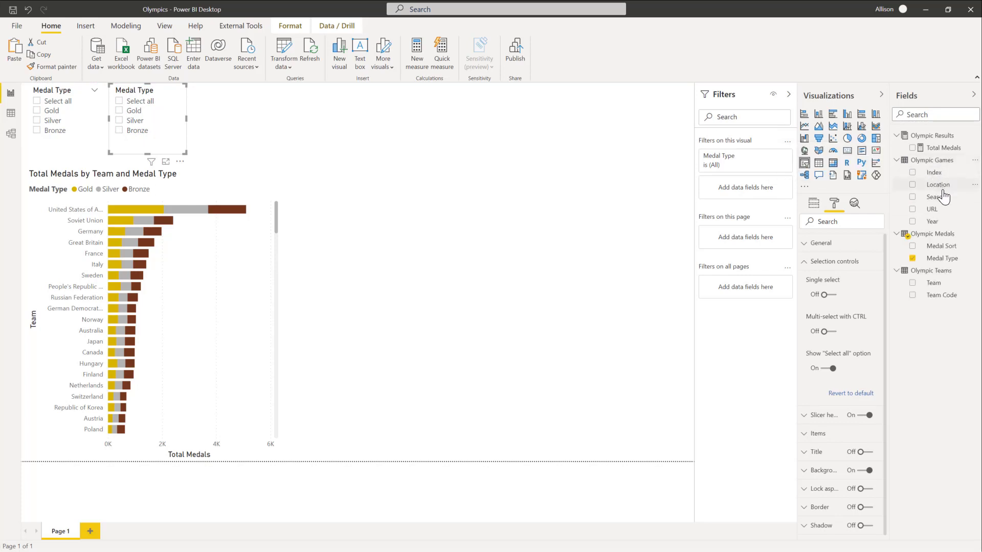
{"action": "left_click_drag", "start_coordinate": [938, 197], "coordinate": [158, 114]}
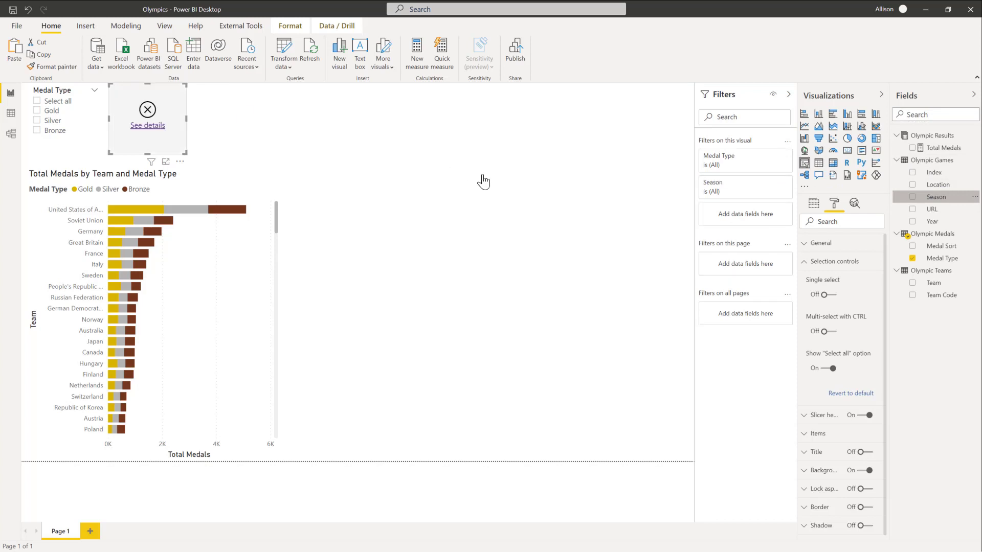
{"action": "left_click", "coordinate": [813, 206]}
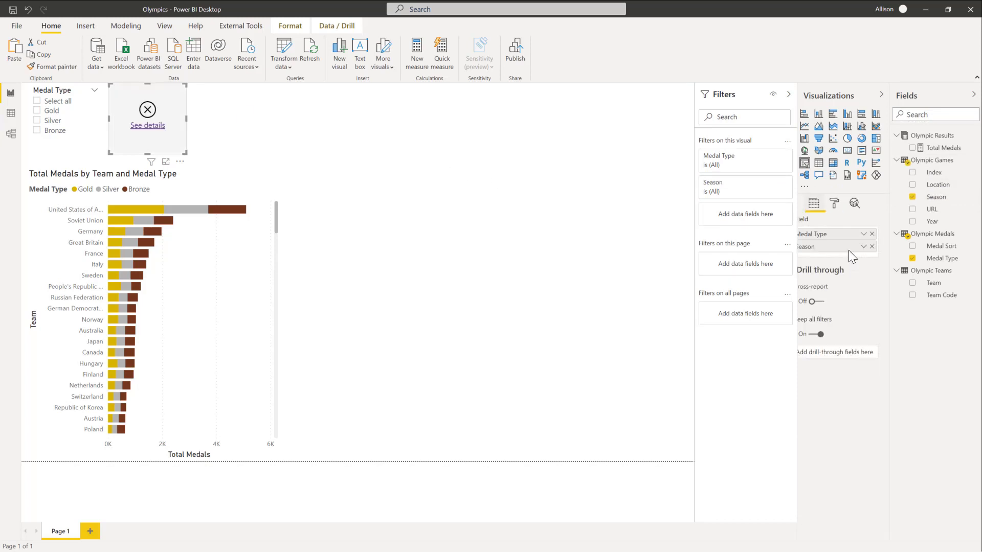
{"action": "left_click", "coordinate": [880, 234]}
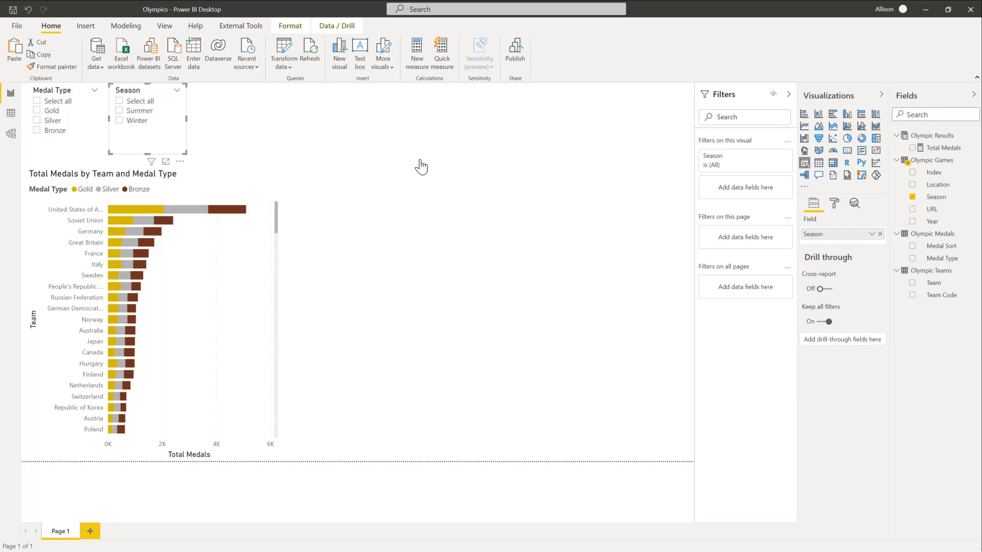
Step: Add a slicer for the Year field from Olympic Games beside the Season slicer
{"action": "left_click", "coordinate": [660, 113]}
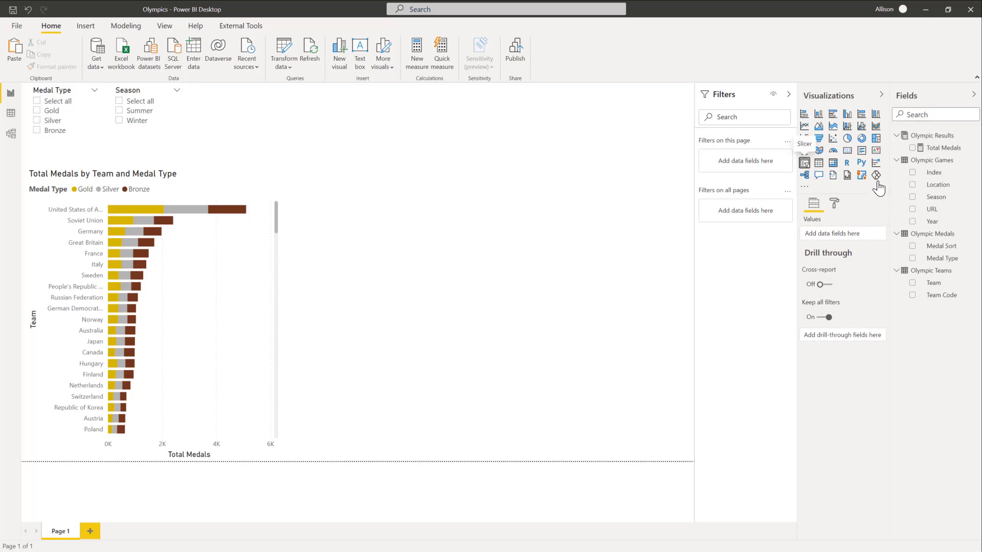
{"action": "left_click", "coordinate": [804, 162]}
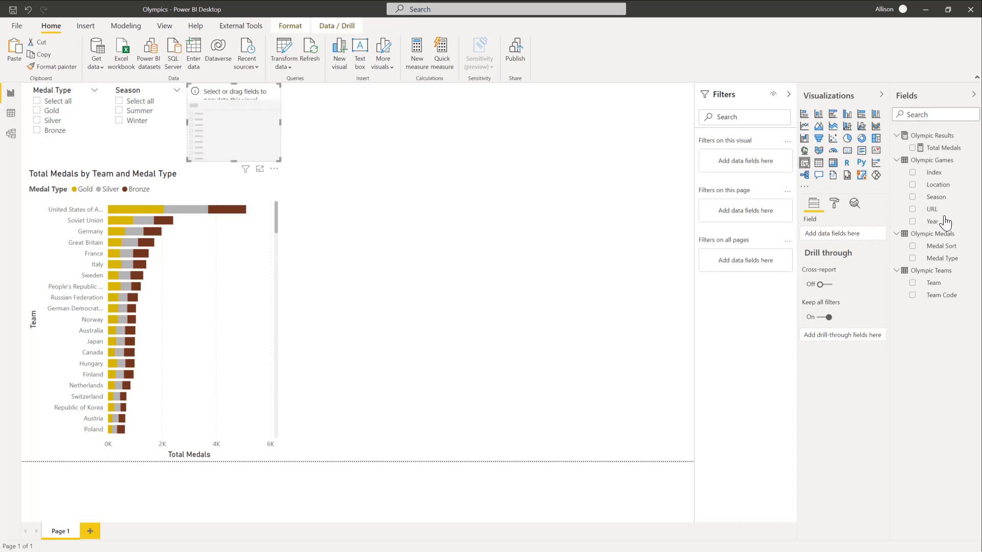
{"action": "left_click", "coordinate": [914, 223]}
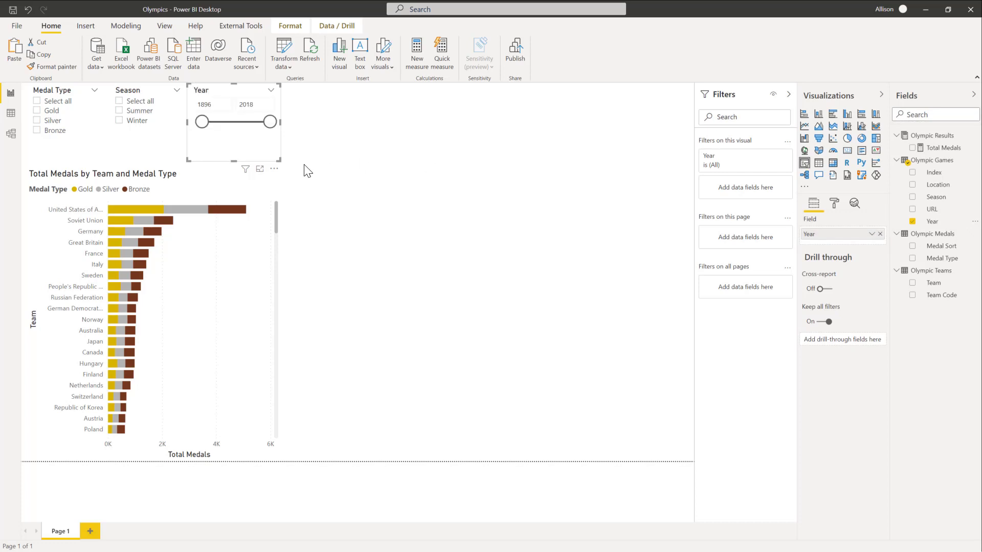
Step: Shorten the Year slicer to a height of about 85 and turn off its Responsive option
{"action": "left_click_drag", "start_coordinate": [233, 160], "coordinate": [231, 127]}
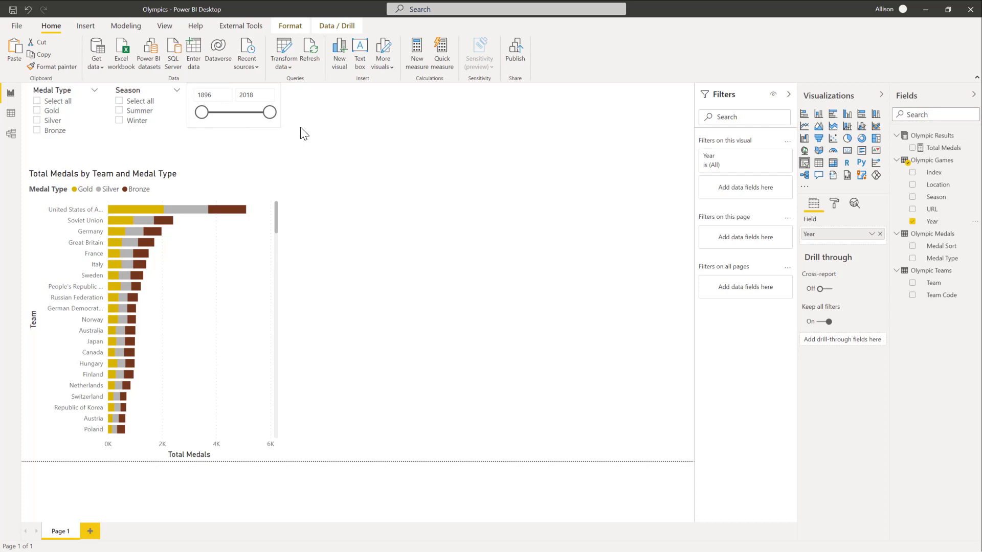
{"action": "left_click", "coordinate": [834, 204]}
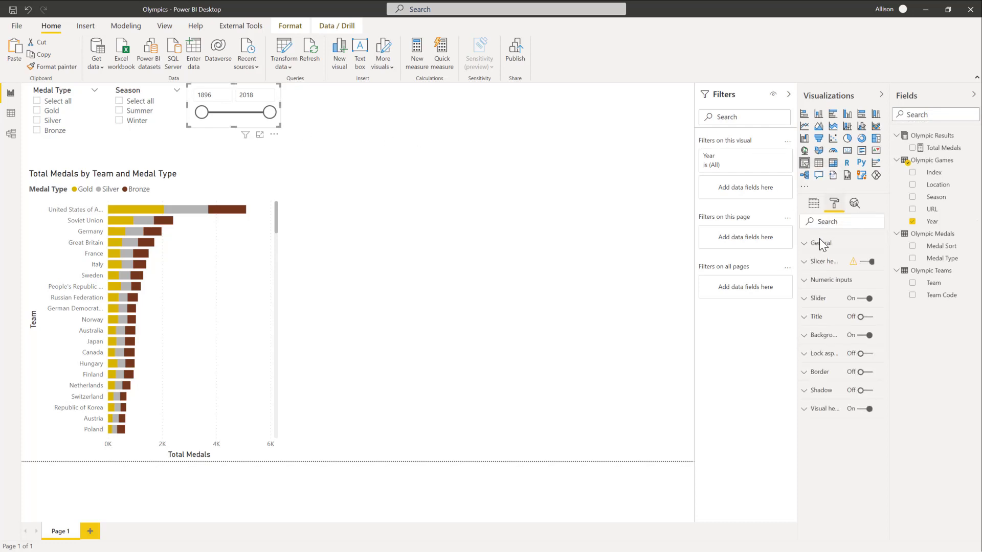
{"action": "left_click", "coordinate": [804, 244]}
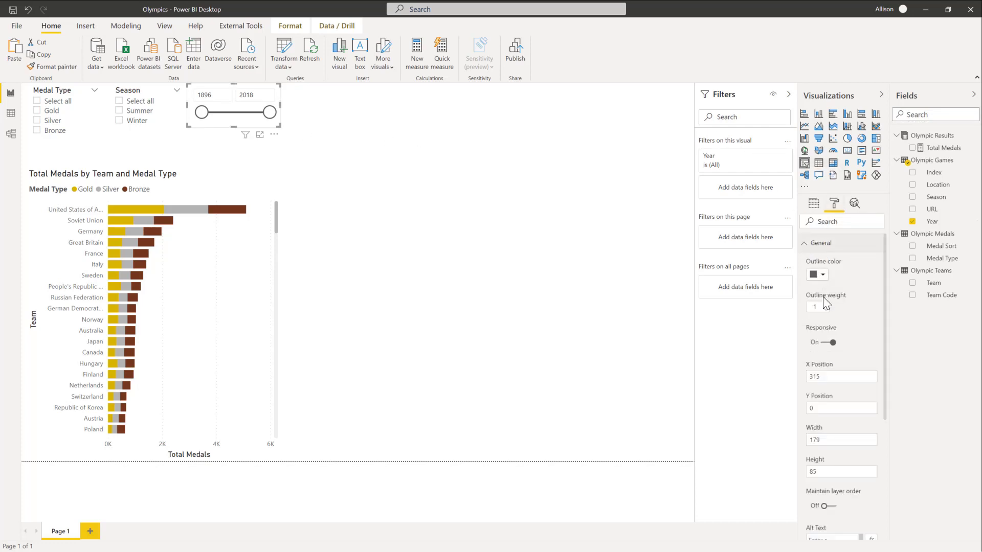
{"action": "left_click", "coordinate": [830, 343]}
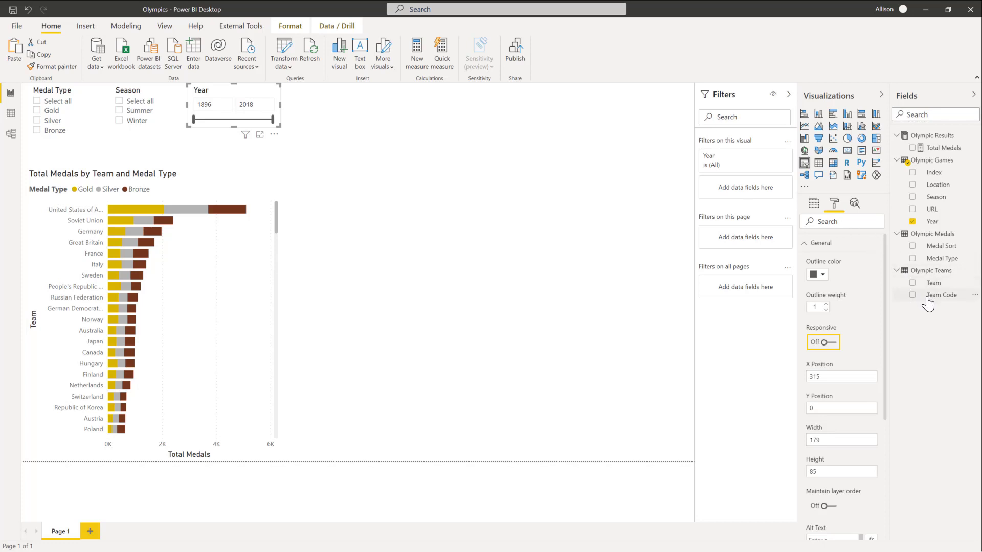
{"action": "left_click", "coordinate": [811, 208]}
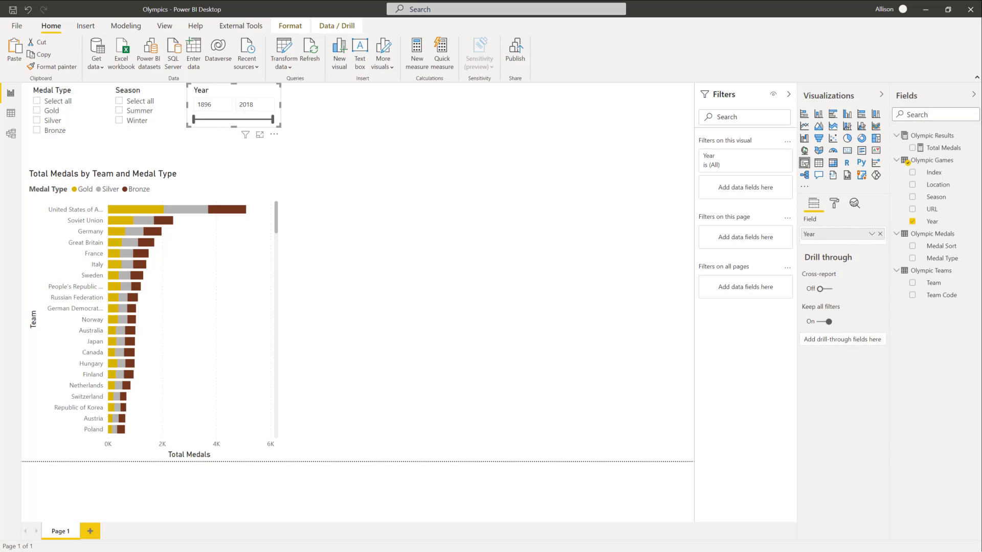
Step: Check the model relationships, and create the measure Total Olympic Games = COUNTROWS('Olympic Games') in the Olympic Results table
{"action": "left_click", "coordinate": [13, 133]}
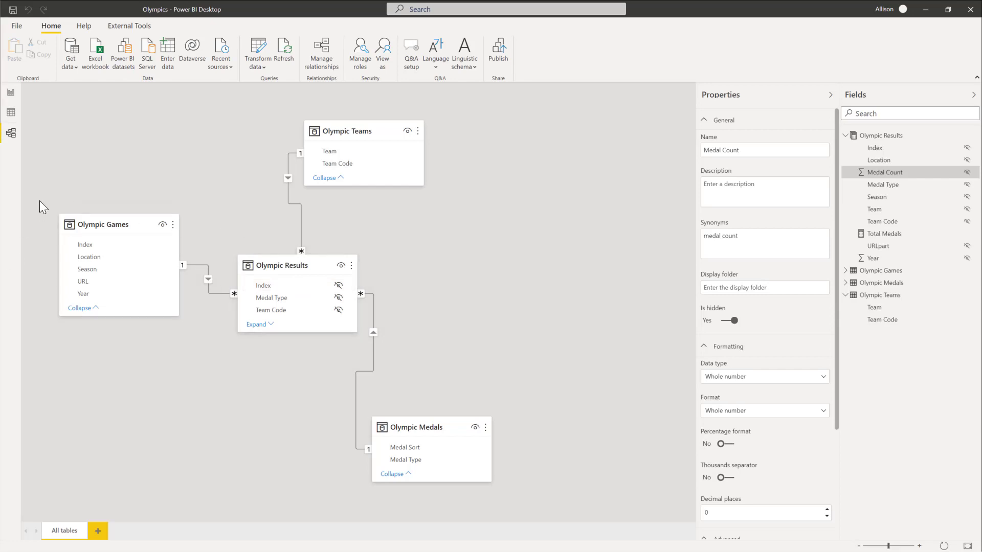
{"action": "left_click", "coordinate": [10, 94]}
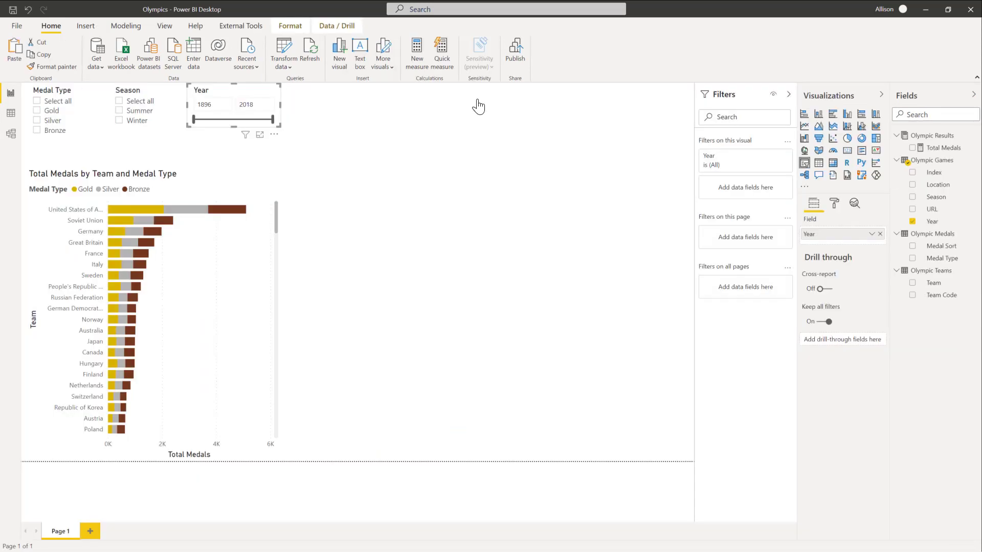
{"action": "right_click", "coordinate": [947, 150]}
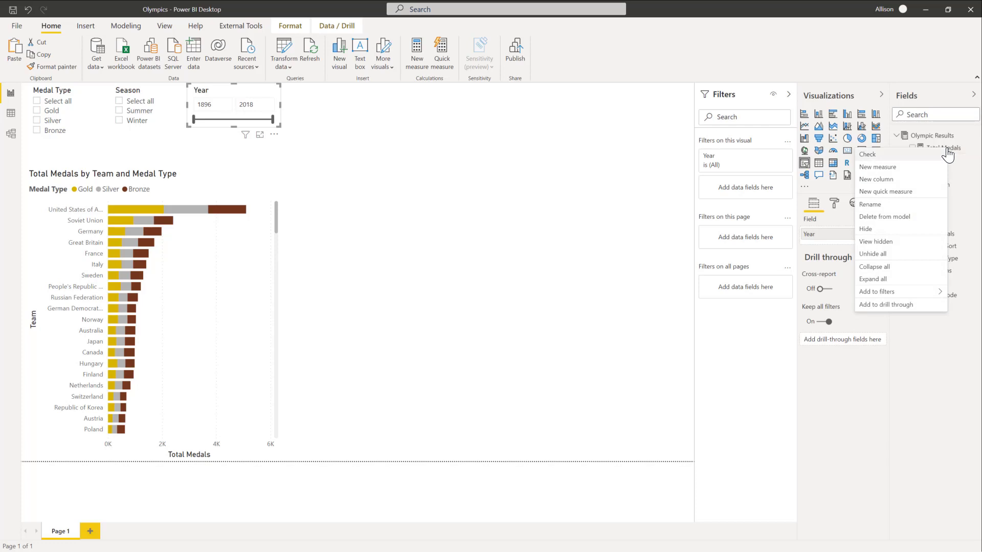
{"action": "left_click", "coordinate": [890, 170]}
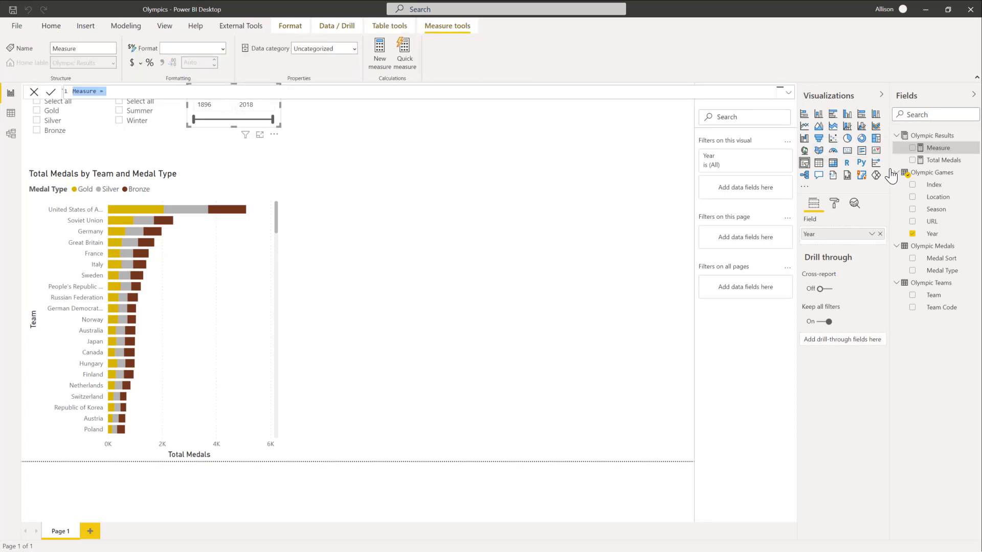
{"action": "type", "text": "Total Olympic Games = countr"}
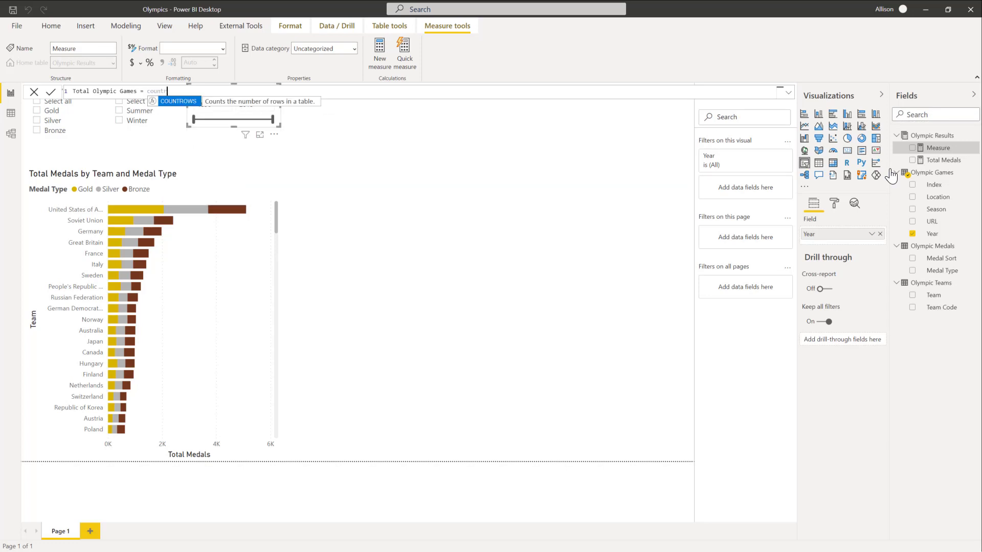
{"action": "key", "text": "Tab"}
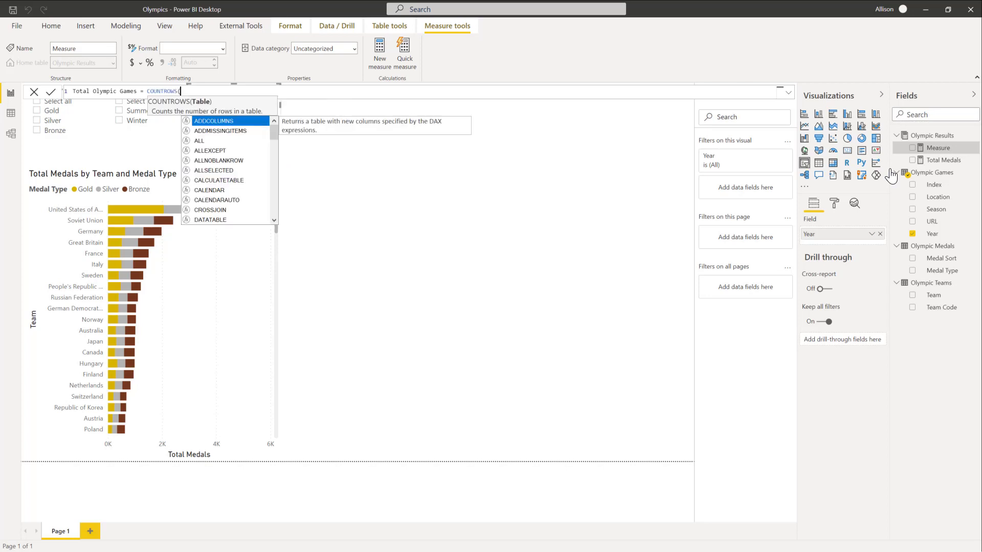
{"action": "type", "text": "oly"}
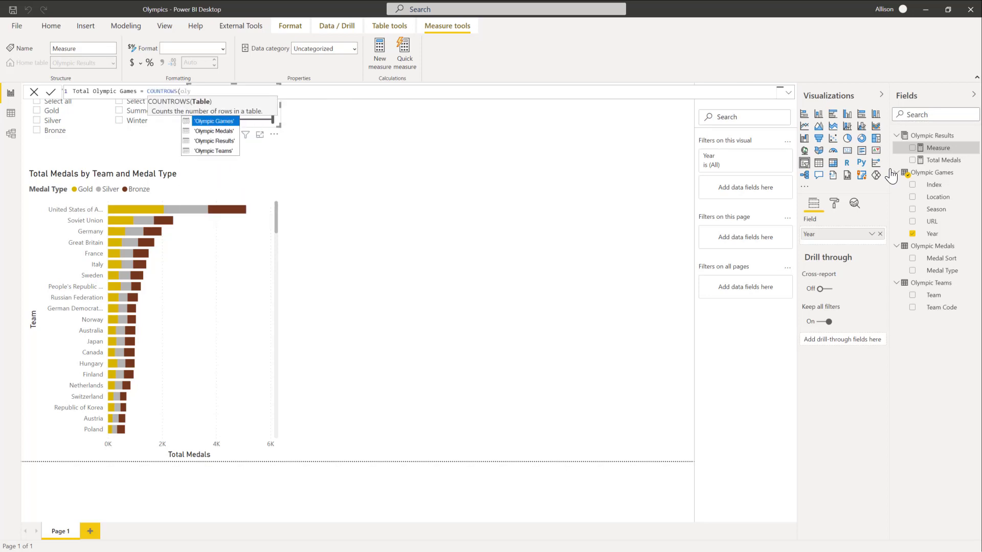
{"action": "key", "text": "Tab"}
{"action": "type", "text": ")"}
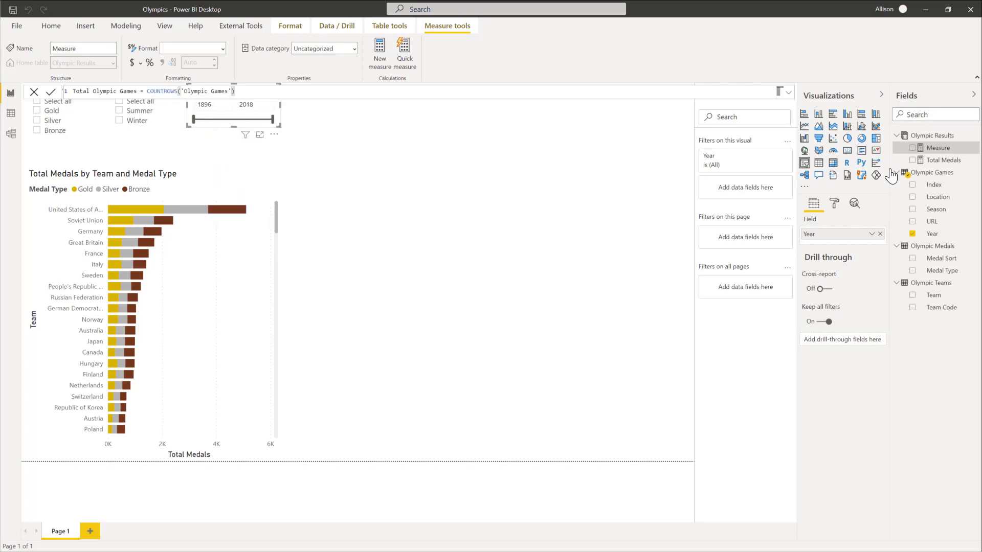
{"action": "key", "text": "Return"}
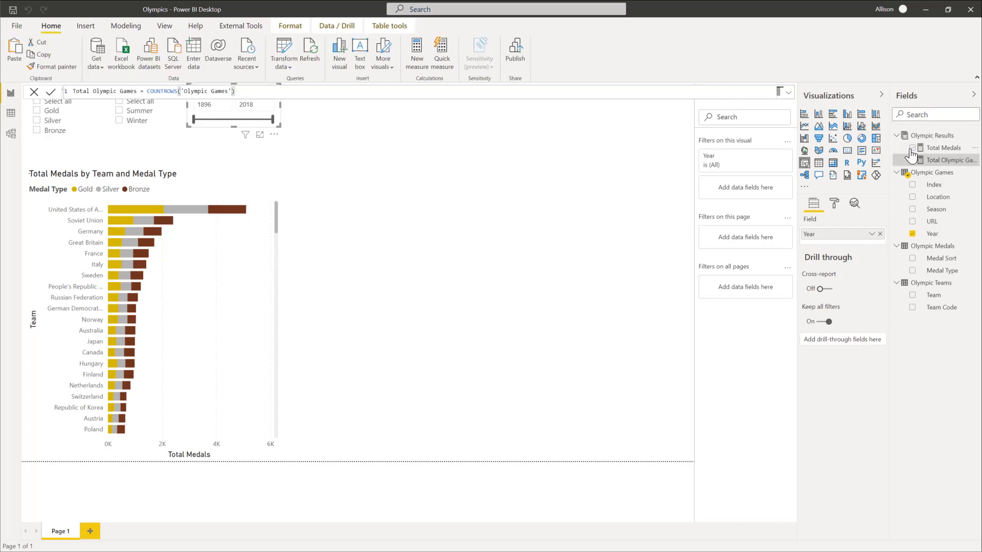
Step: Add a new column chart of the Total Olympic Games measure on the empty canvas beside the medals chart
{"action": "left_click", "coordinate": [911, 161]}
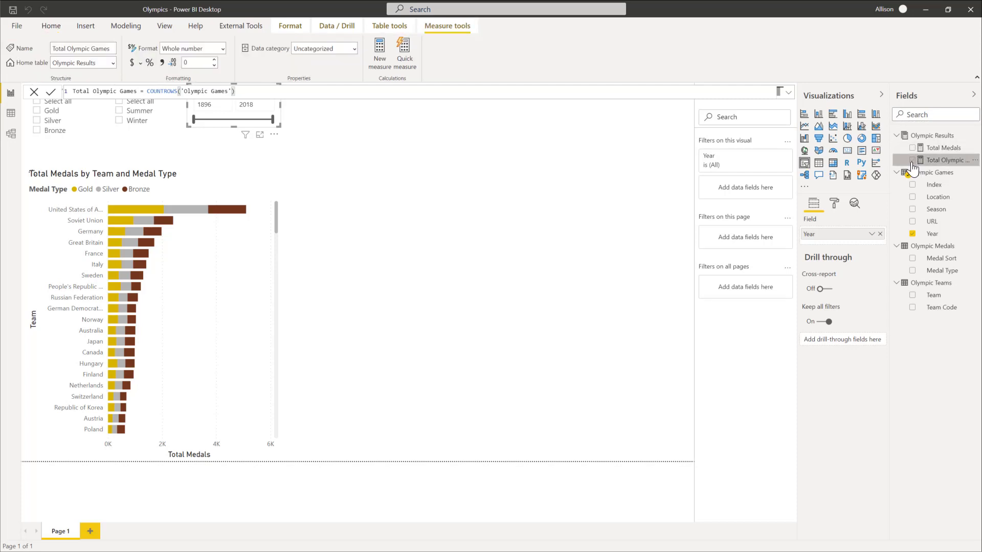
{"action": "left_click", "coordinate": [399, 214]}
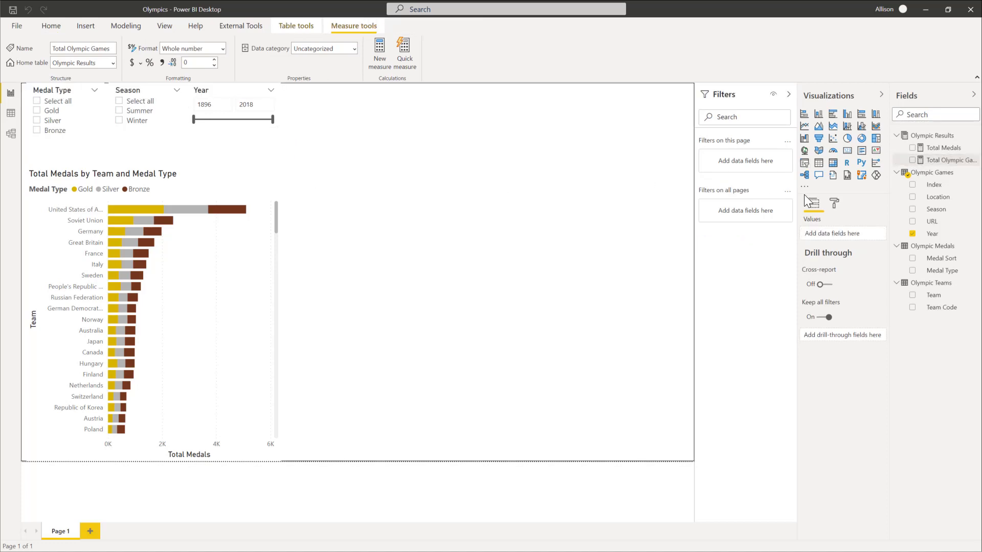
{"action": "left_click", "coordinate": [913, 161]}
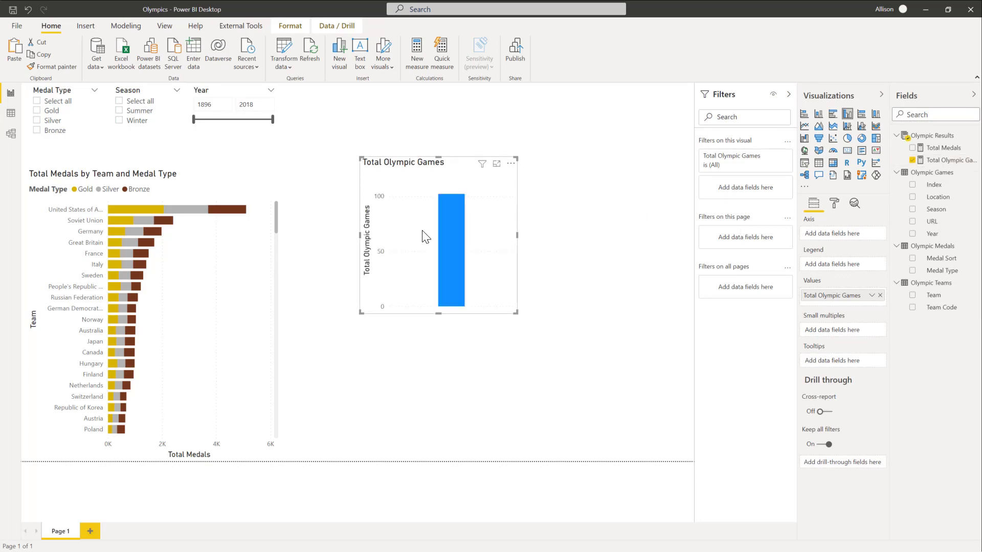
{"action": "mouse_move", "coordinate": [460, 226]}
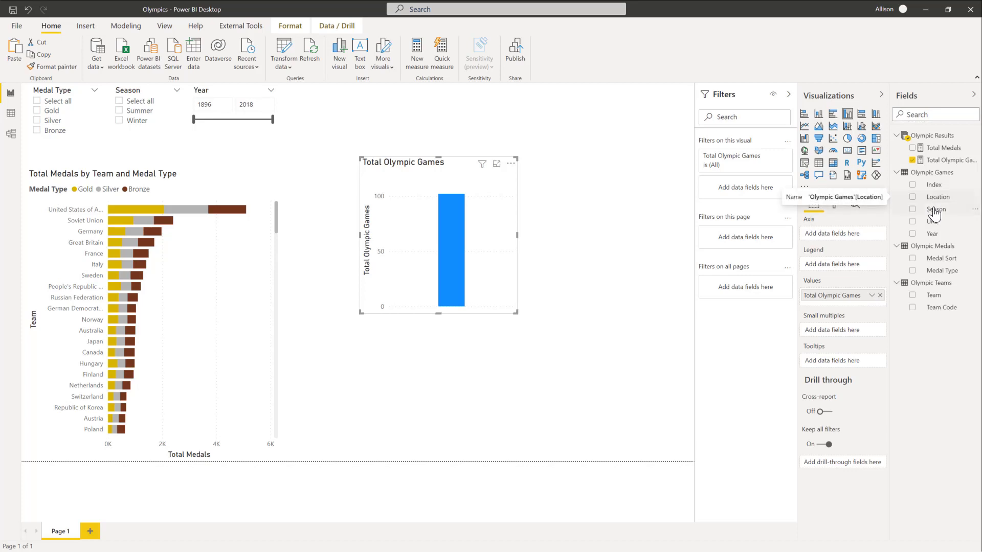
Step: Try Season and Medal Type in turn as the axis of the Total Olympic Games chart, removing each one again
{"action": "left_click_drag", "start_coordinate": [934, 209], "coordinate": [836, 234]}
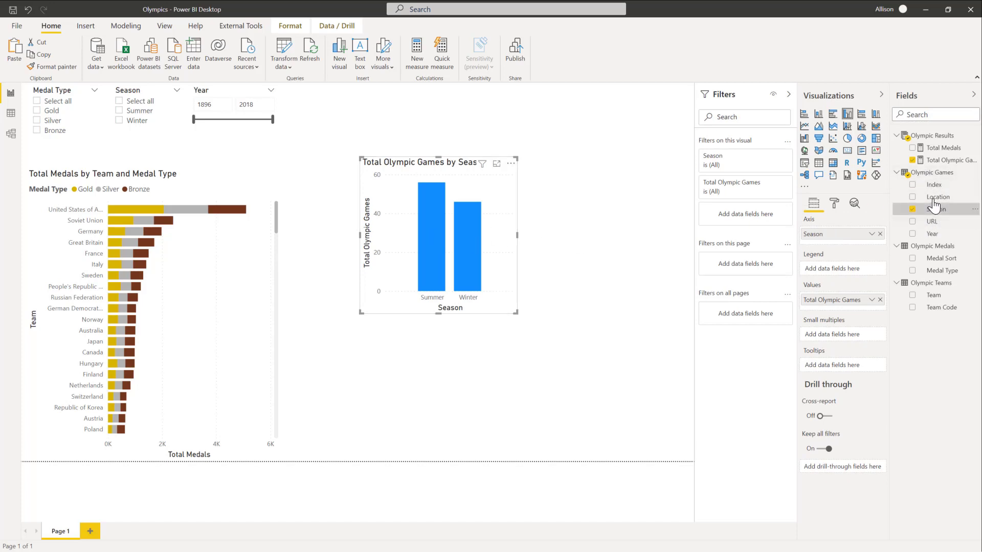
{"action": "left_click", "coordinate": [912, 209]}
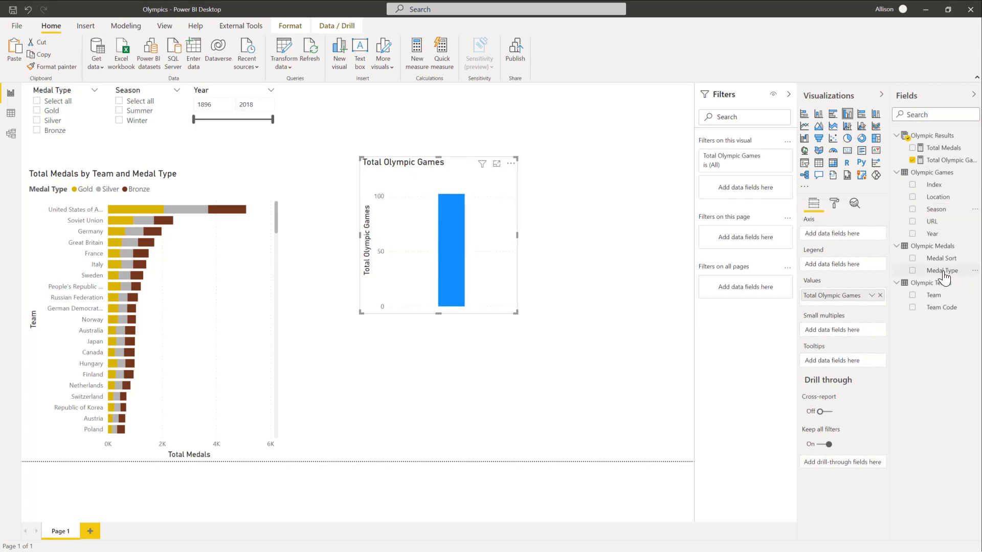
{"action": "left_click", "coordinate": [913, 271]}
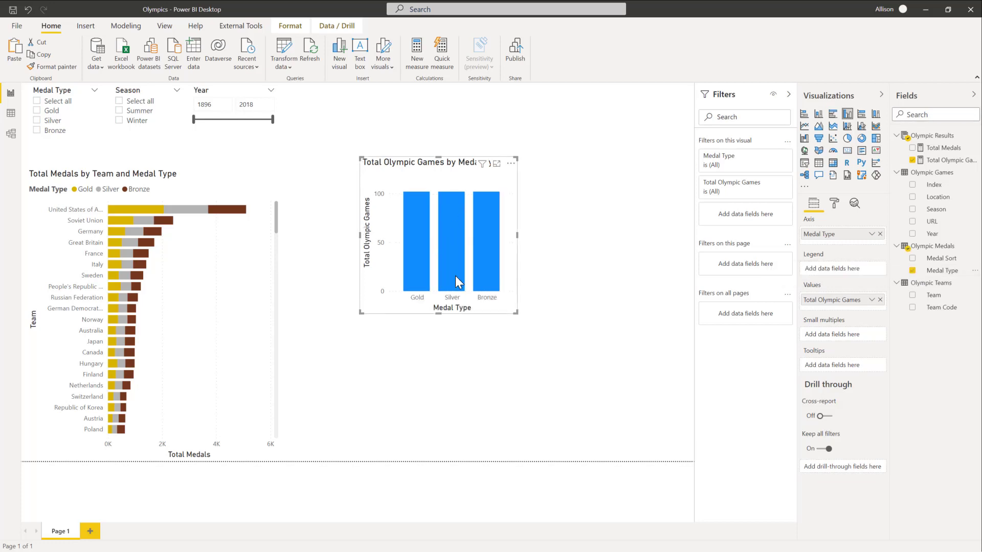
{"action": "left_click", "coordinate": [913, 271]}
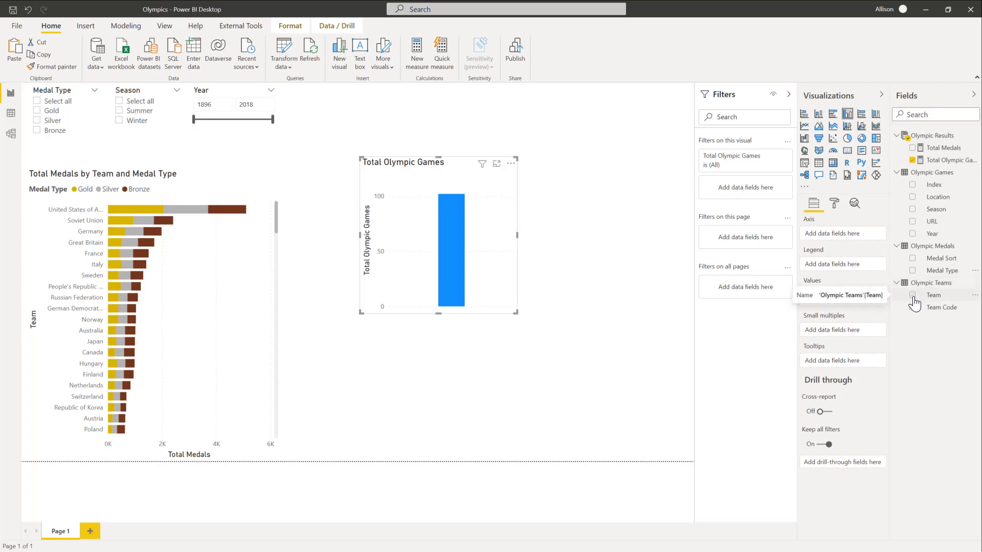
Step: Break Total Olympic Games down by Team in a stacked bar chart and enlarge it to the page's lower edge
{"action": "left_click", "coordinate": [913, 296]}
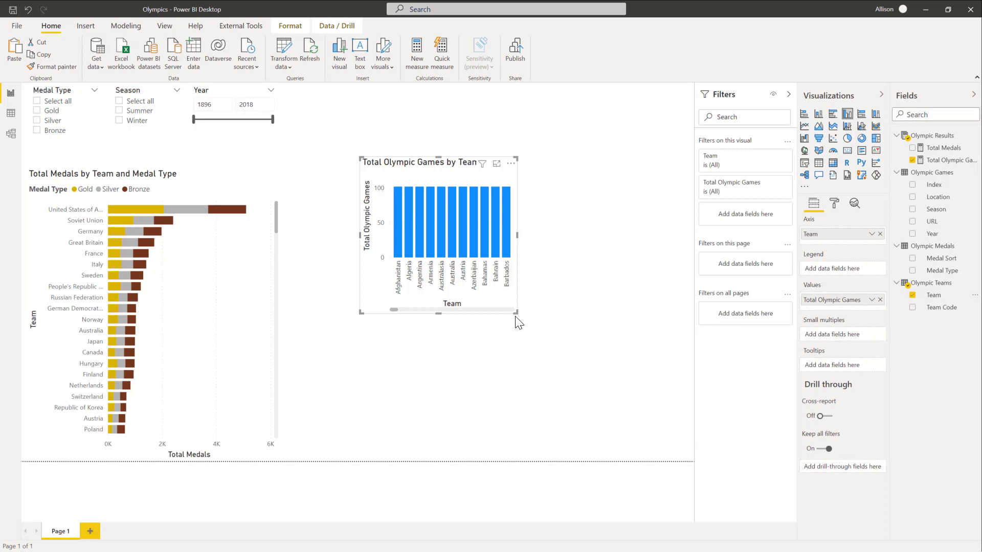
{"action": "left_click", "coordinate": [805, 116]}
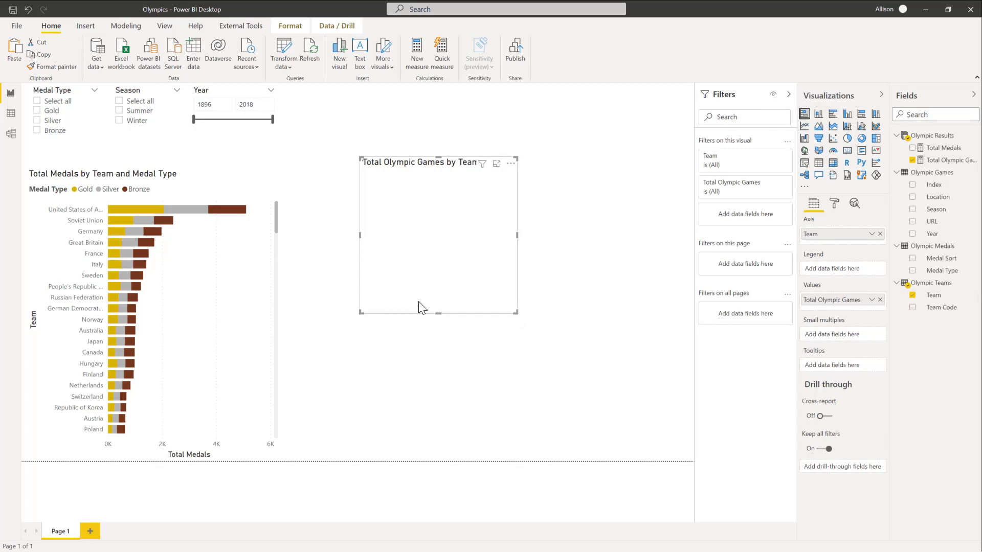
{"action": "left_click_drag", "start_coordinate": [515, 314], "coordinate": [562, 437]}
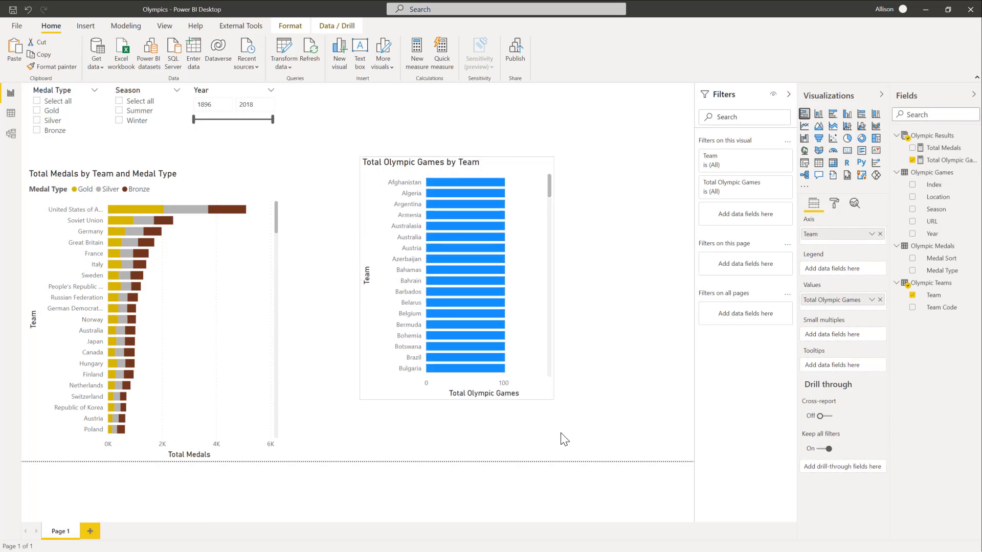
{"action": "left_click_drag", "start_coordinate": [592, 465], "coordinate": [598, 469]}
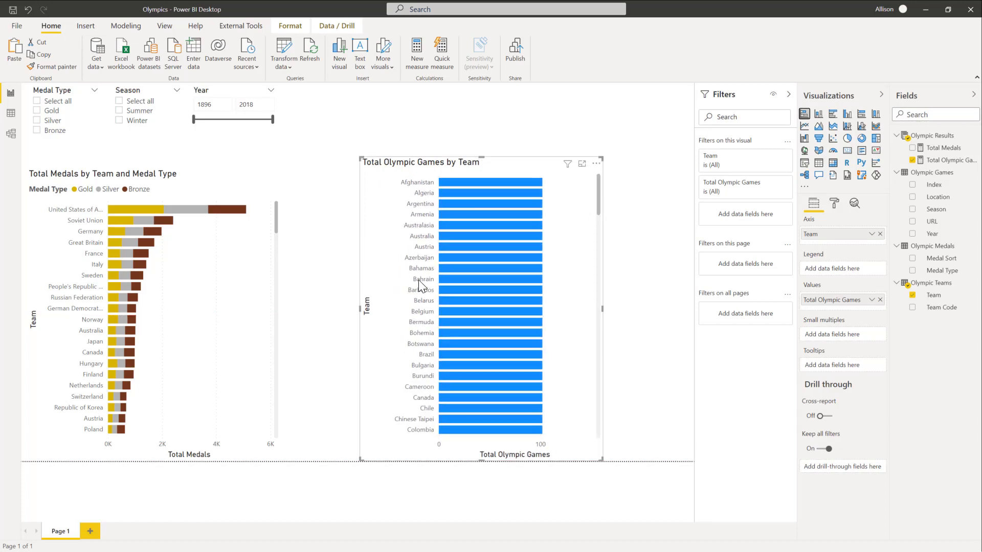
Step: Examine the Total Olympic Games values across the teams, including German Democratic Republic and Germany
{"action": "scroll", "coordinate": [514, 440], "scroll_direction": "down", "scroll_amount": 5}
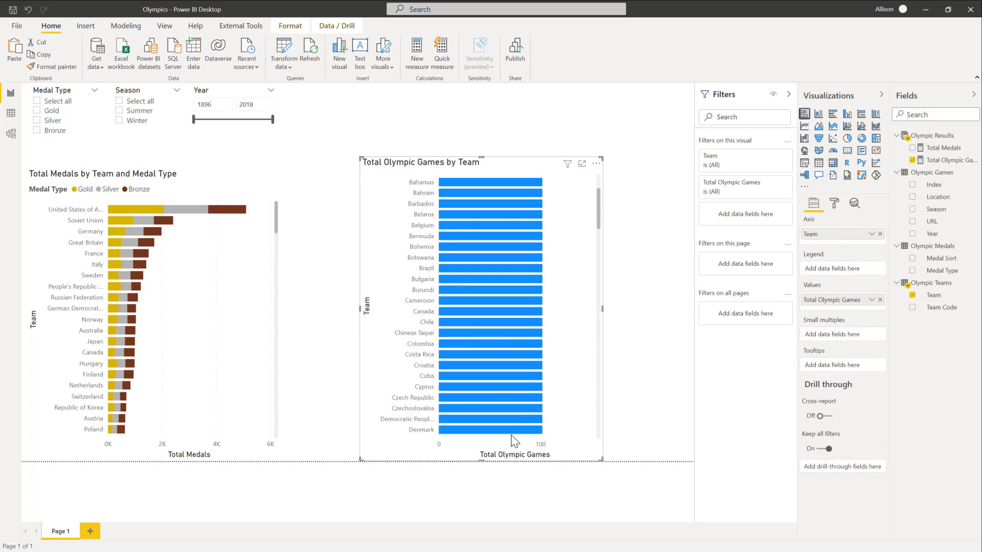
{"action": "scroll", "coordinate": [513, 441], "scroll_direction": "down", "scroll_amount": 4}
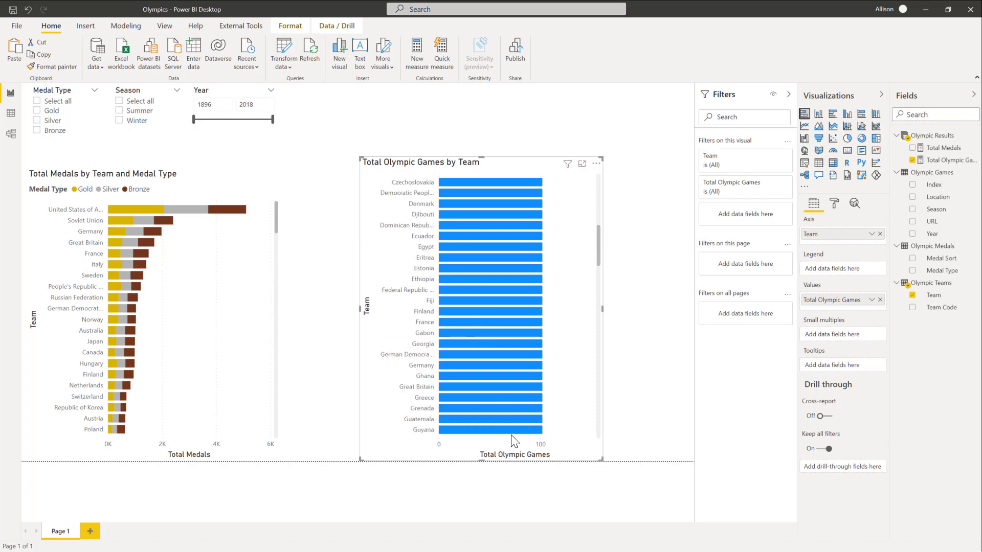
{"action": "scroll", "coordinate": [514, 440], "scroll_direction": "down", "scroll_amount": 3}
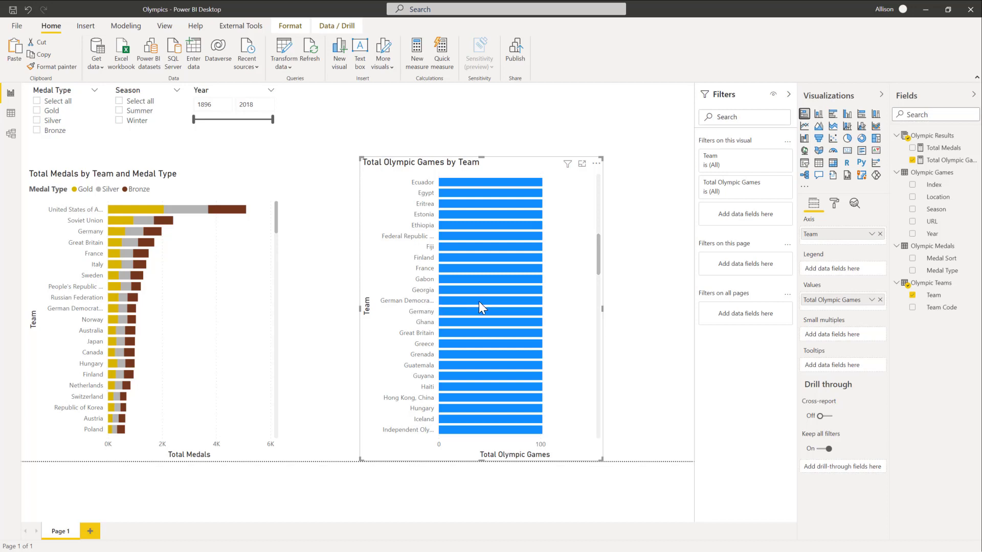
{"action": "mouse_move", "coordinate": [479, 302]}
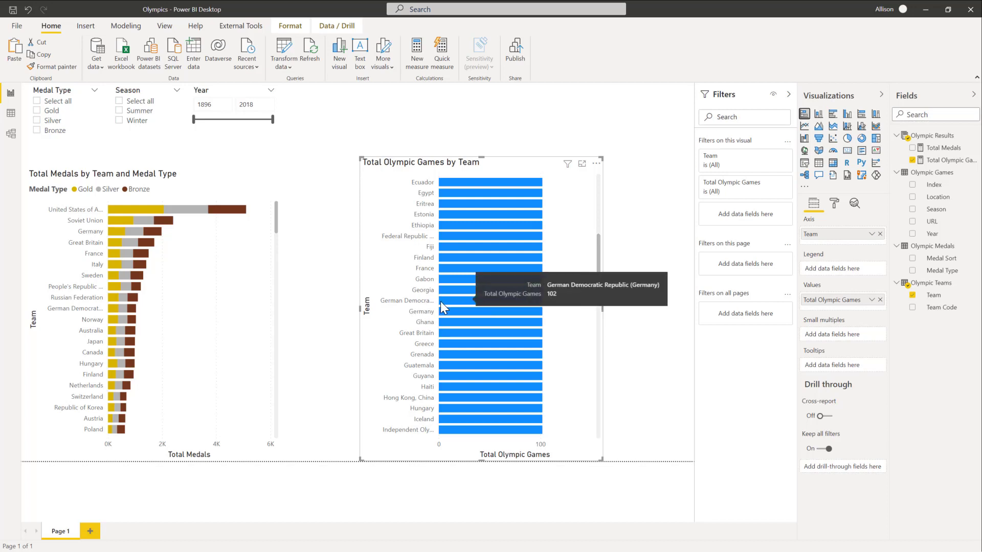
{"action": "mouse_move", "coordinate": [457, 313]}
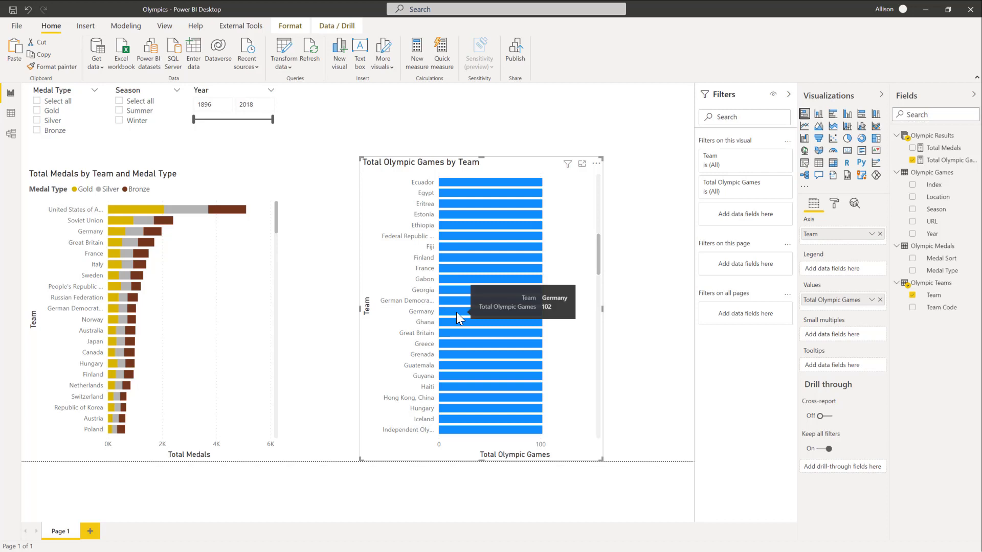
{"action": "scroll", "coordinate": [457, 312], "scroll_direction": "down", "scroll_amount": 5}
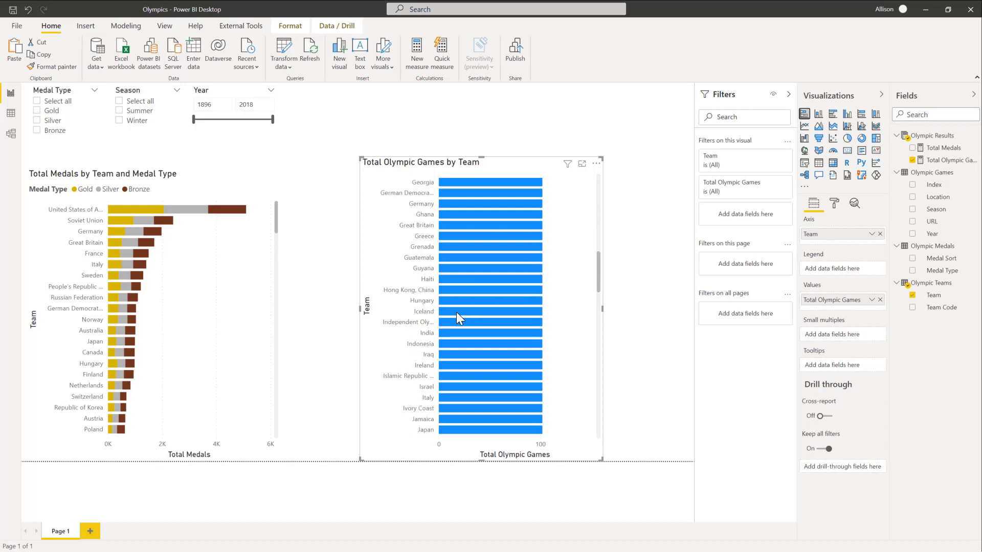
Step: Examine the Total Olympic Games bars for the remaining teams down to Zimbabwe
{"action": "scroll", "coordinate": [457, 317], "scroll_direction": "down", "scroll_amount": 1}
{"action": "scroll", "coordinate": [456, 312], "scroll_direction": "down", "scroll_amount": 10}
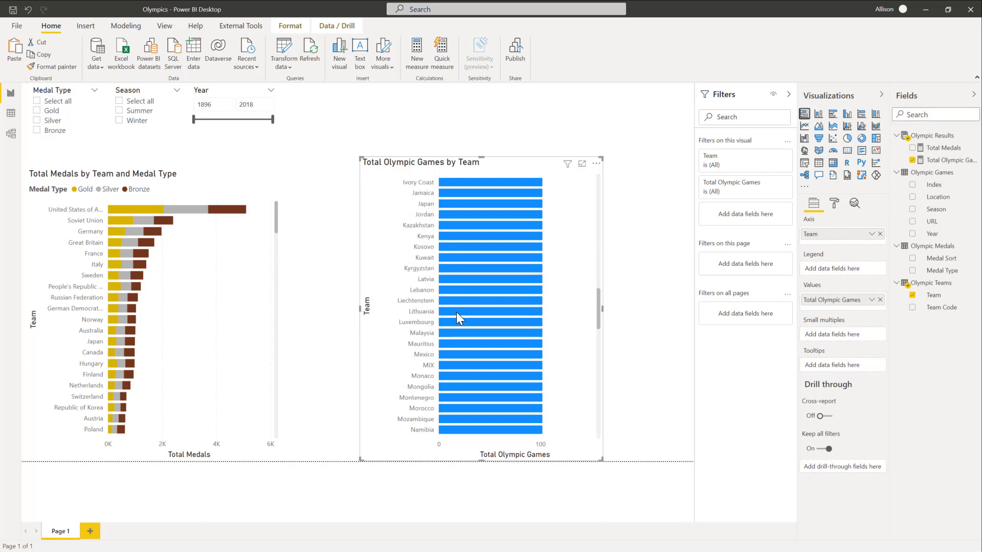
{"action": "scroll", "coordinate": [457, 312], "scroll_direction": "down", "scroll_amount": 7}
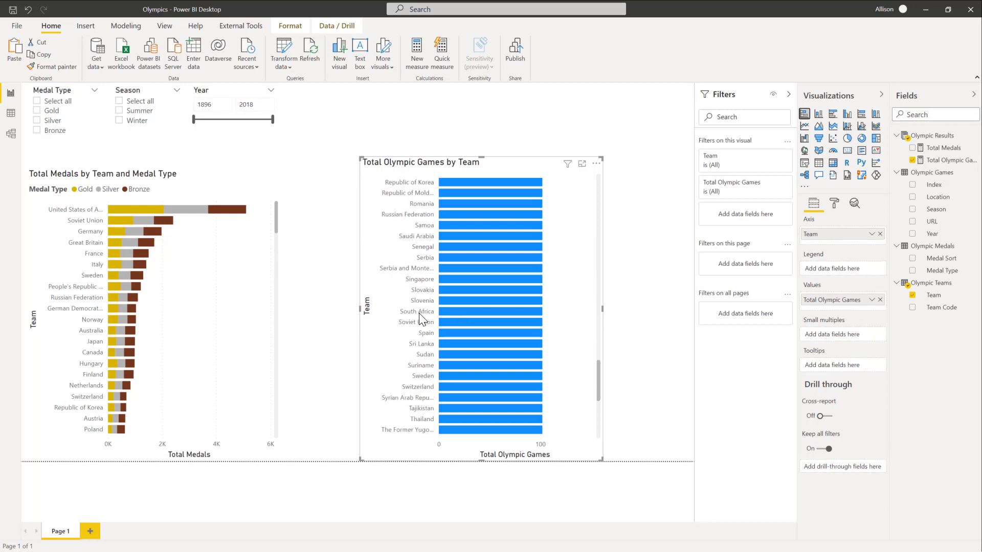
{"action": "scroll", "coordinate": [465, 327], "scroll_direction": "down", "scroll_amount": 4}
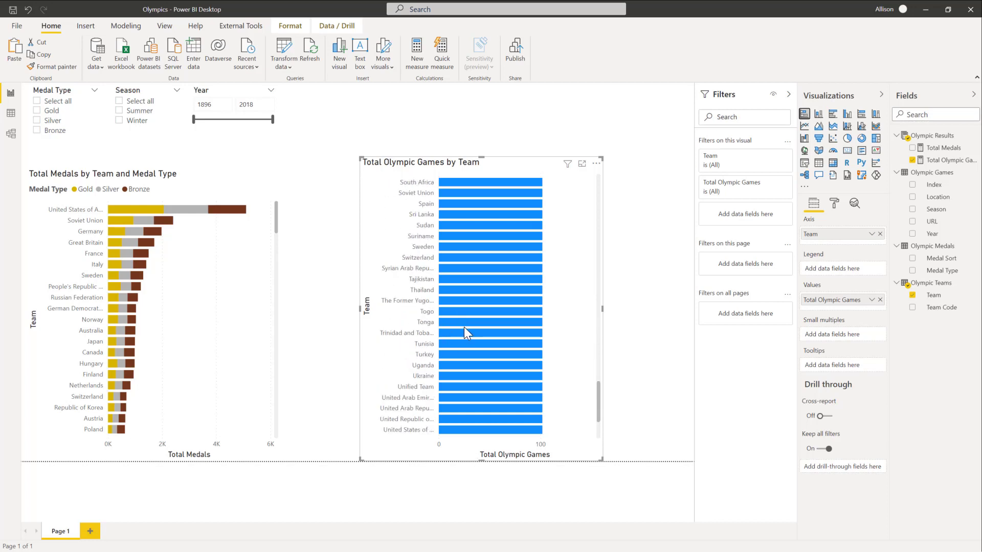
{"action": "scroll", "coordinate": [464, 333], "scroll_direction": "down", "scroll_amount": 3}
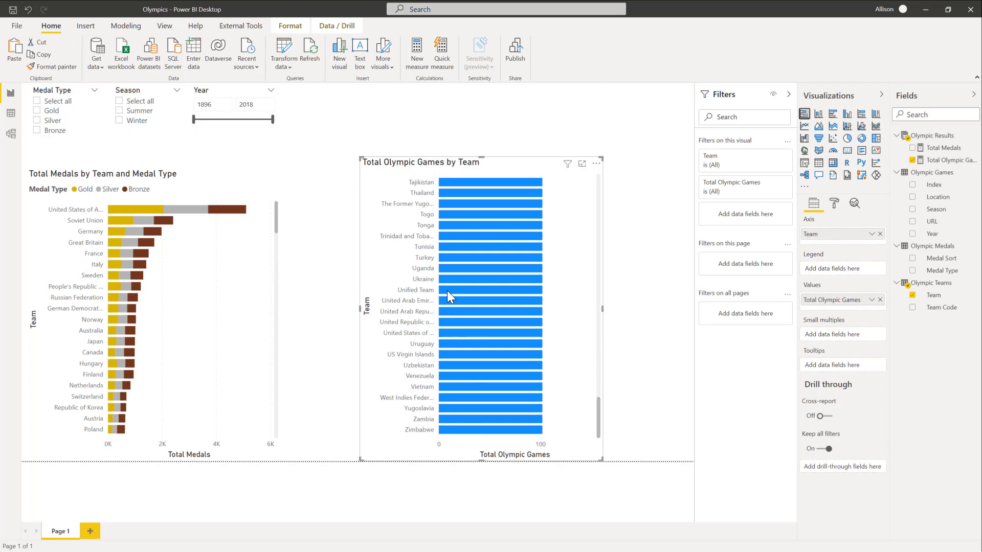
{"action": "mouse_move", "coordinate": [443, 255]}
Step: Set the cross filter direction of the relationship between Olympic Results and Olympic Games to Both
{"action": "left_click", "coordinate": [10, 133]}
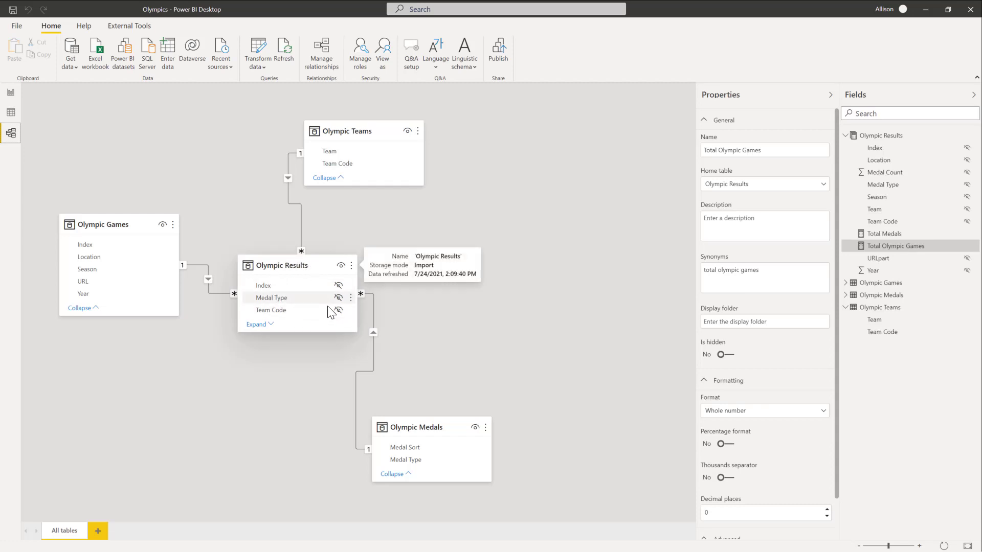
{"action": "double_click", "coordinate": [208, 284]}
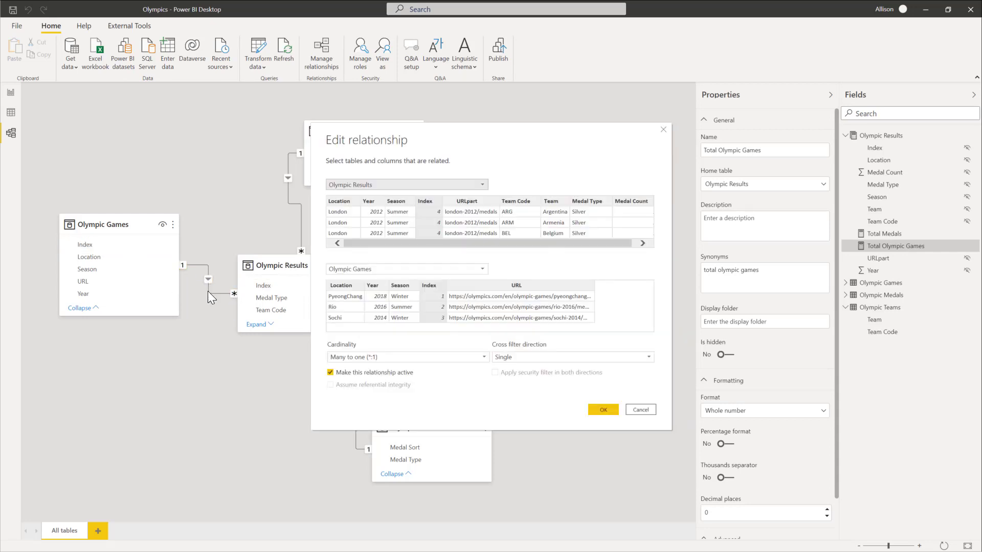
{"action": "left_click", "coordinate": [521, 357]}
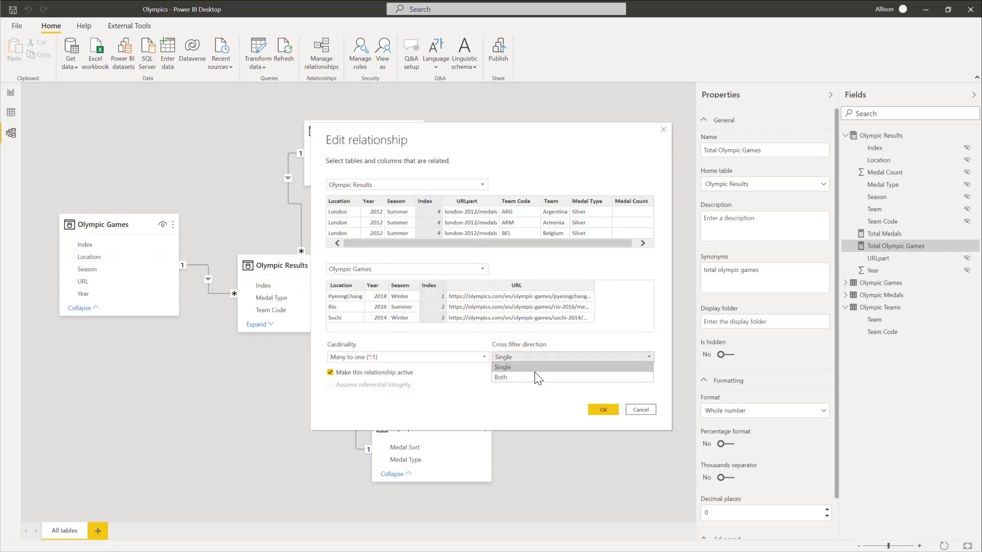
{"action": "left_click", "coordinate": [531, 379]}
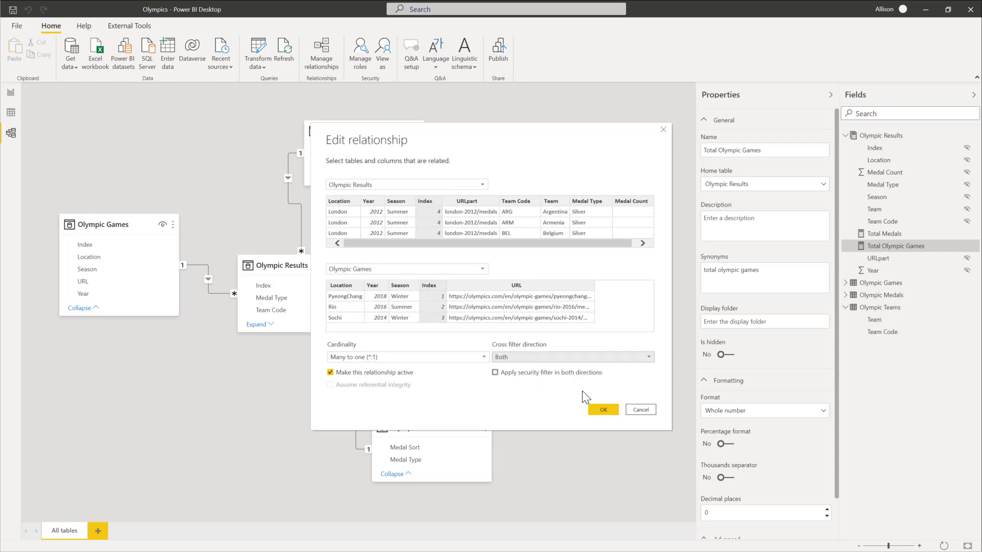
{"action": "left_click", "coordinate": [603, 411]}
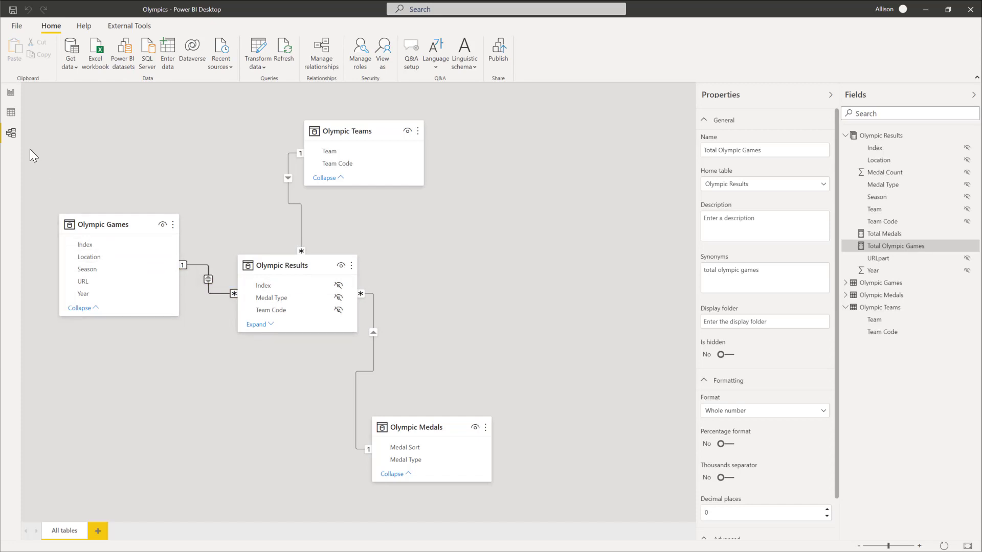
Step: Return to the report and examine the Total Olympic Games by Team values from the highest teams down to the lowest
{"action": "left_click", "coordinate": [14, 91]}
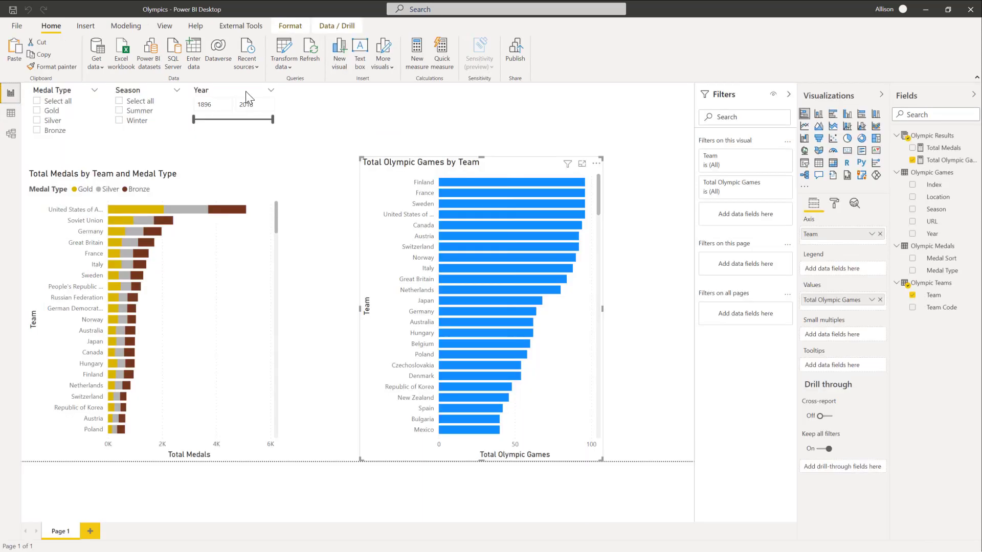
{"action": "mouse_move", "coordinate": [486, 180]}
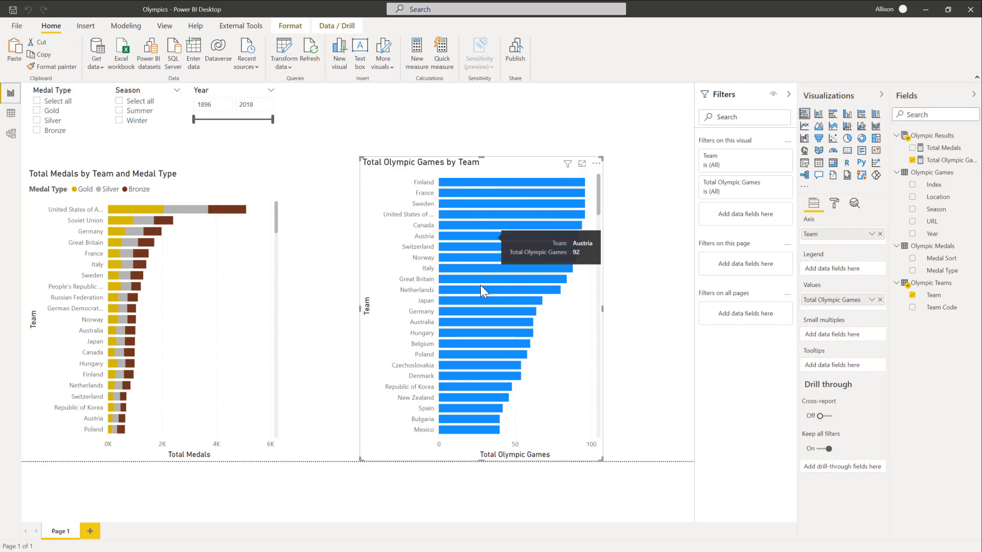
{"action": "mouse_move", "coordinate": [458, 396]}
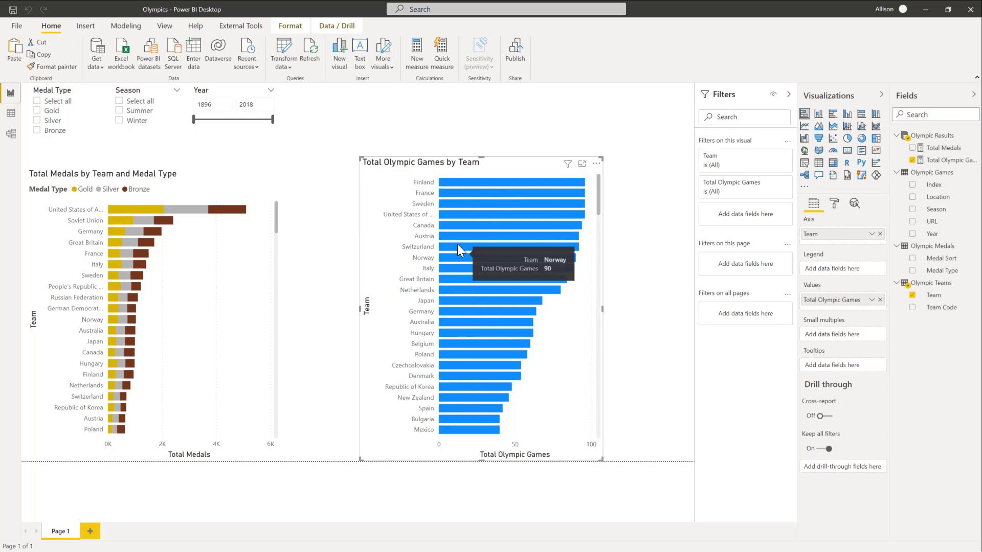
{"action": "mouse_move", "coordinate": [462, 214]}
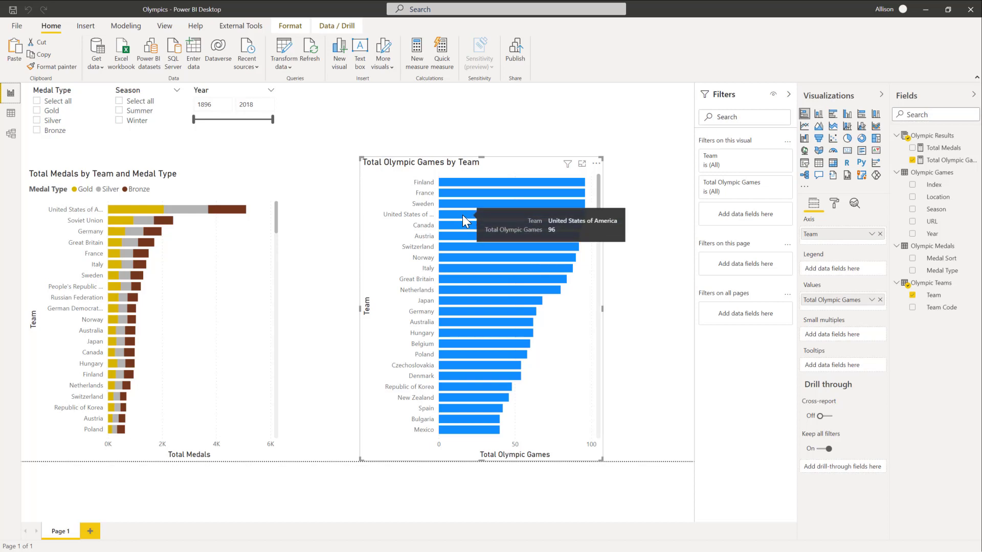
{"action": "scroll", "coordinate": [462, 215], "scroll_direction": "down", "scroll_amount": 5}
{"action": "scroll", "coordinate": [462, 215], "scroll_direction": "down", "scroll_amount": 10}
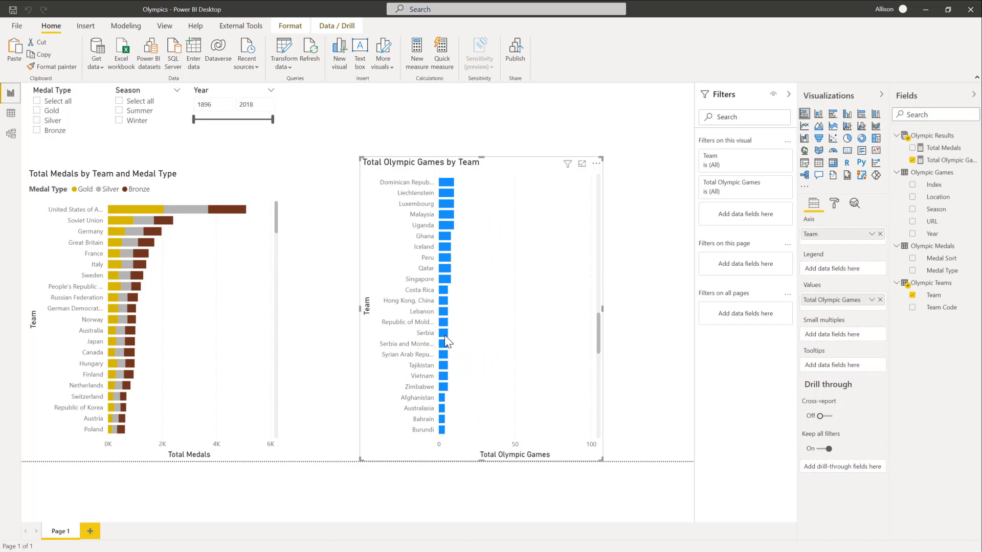
{"action": "scroll", "coordinate": [443, 428], "scroll_direction": "down", "scroll_amount": 6}
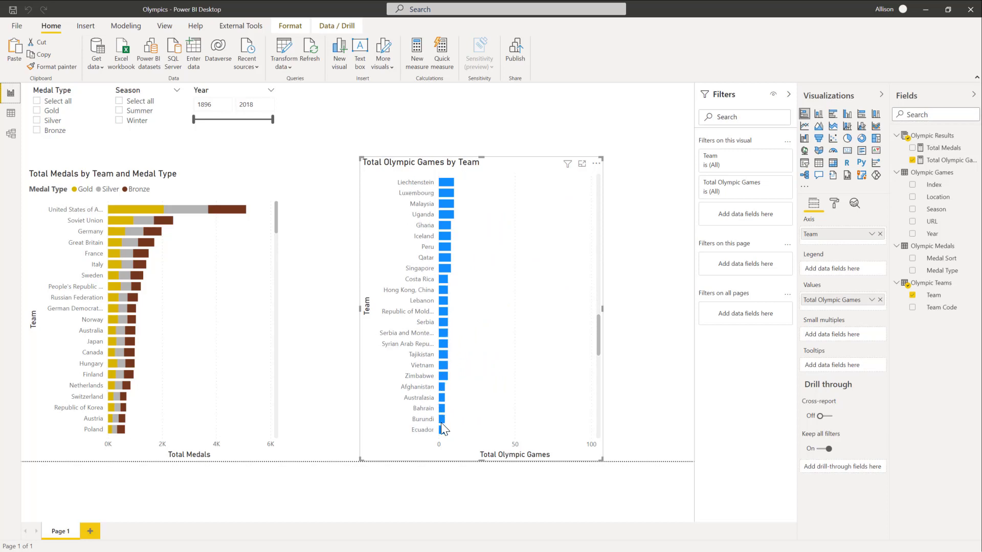
{"action": "scroll", "coordinate": [443, 428], "scroll_direction": "down", "scroll_amount": 3}
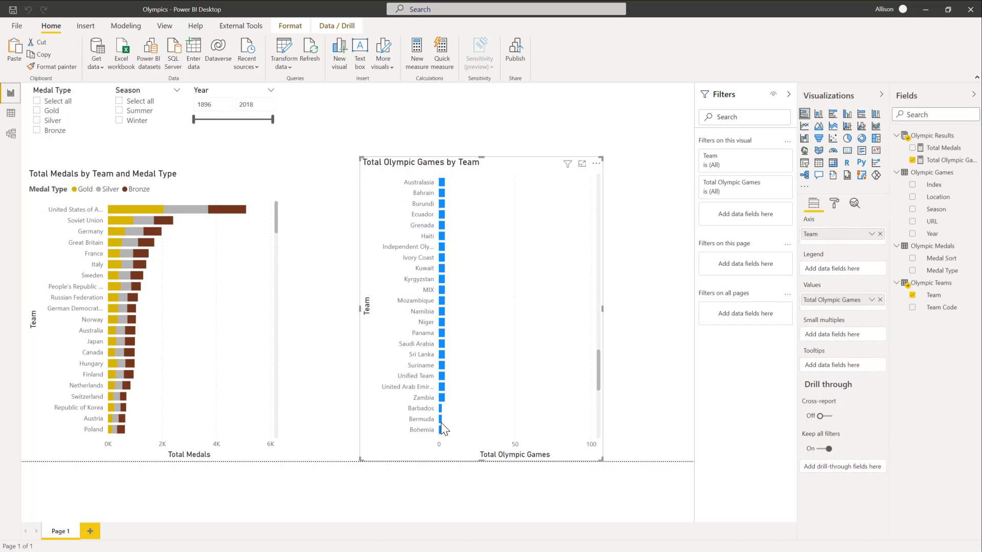
{"action": "scroll", "coordinate": [443, 428], "scroll_direction": "down", "scroll_amount": 1}
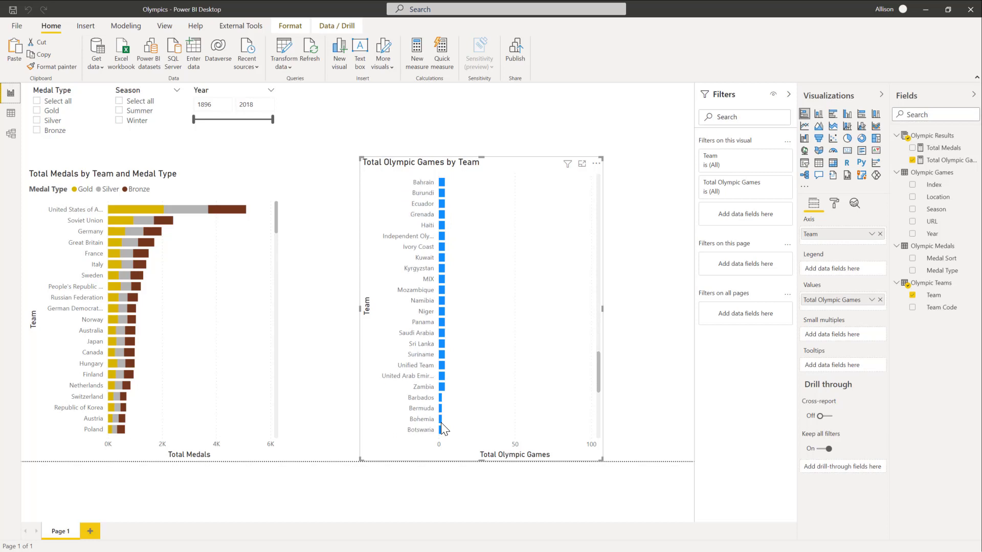
{"action": "scroll", "coordinate": [441, 422], "scroll_direction": "up", "scroll_amount": 20}
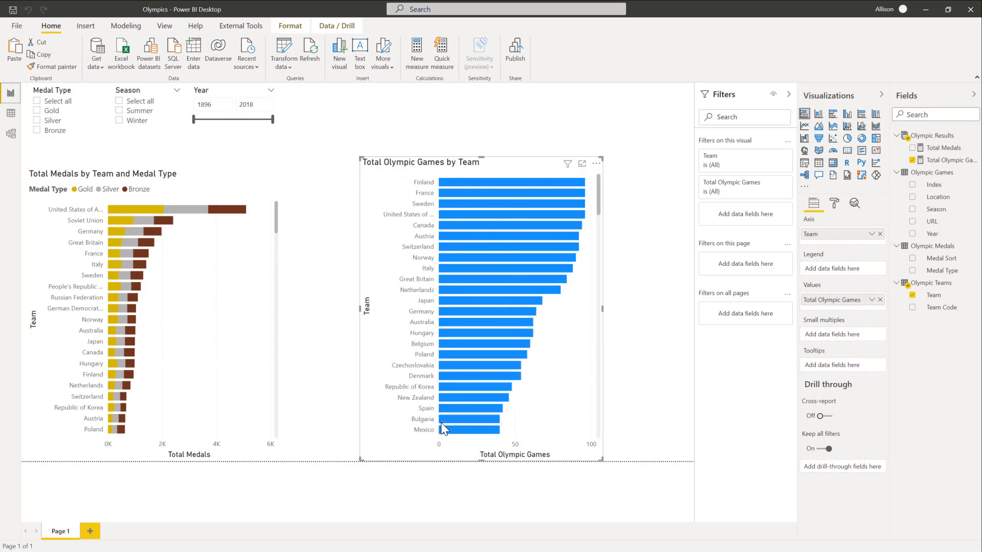
Step: Set the Olympic Results to Olympic Games relationship's cross filter direction back to Single and return to the report
{"action": "left_click", "coordinate": [12, 134]}
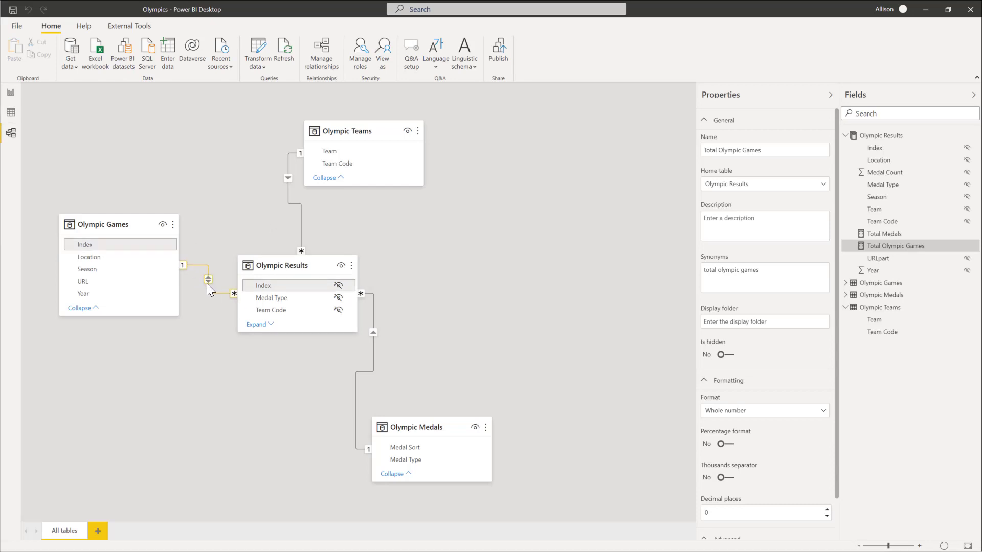
{"action": "double_click", "coordinate": [228, 256]}
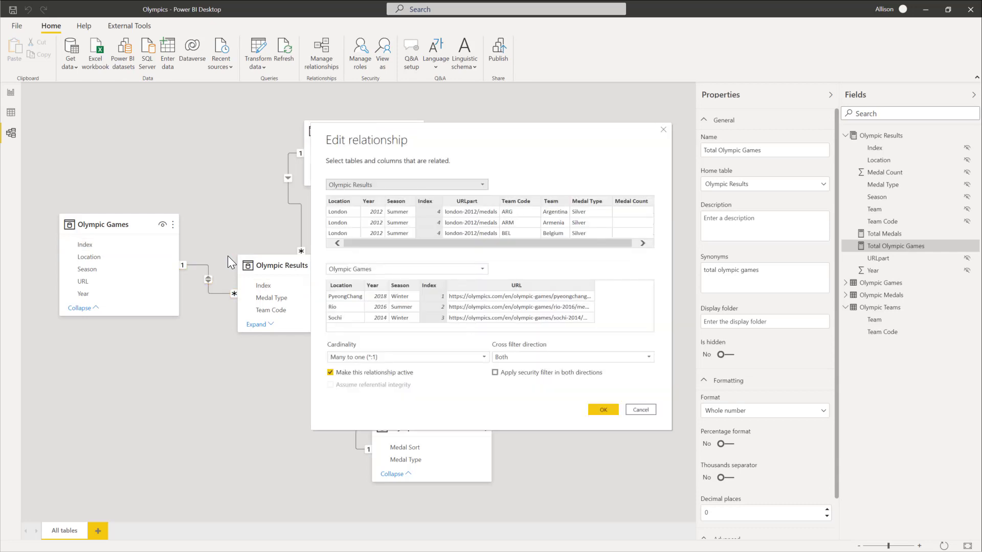
{"action": "left_click", "coordinate": [552, 357]}
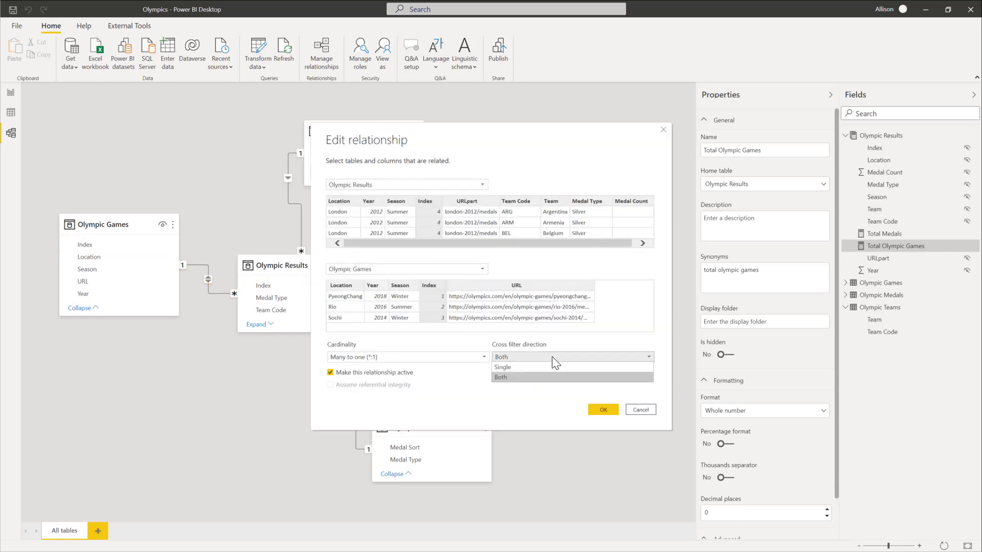
{"action": "left_click", "coordinate": [544, 367]}
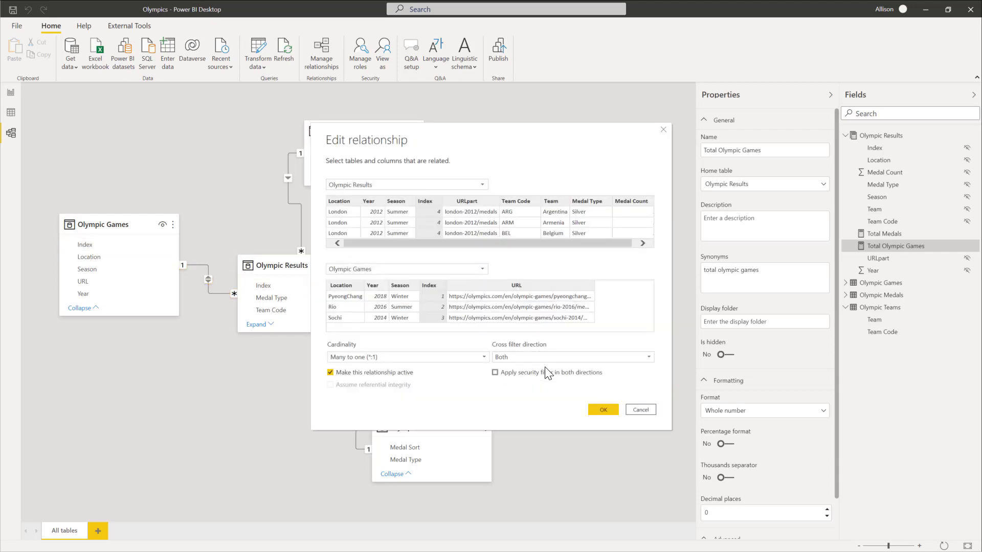
{"action": "left_click", "coordinate": [597, 410]}
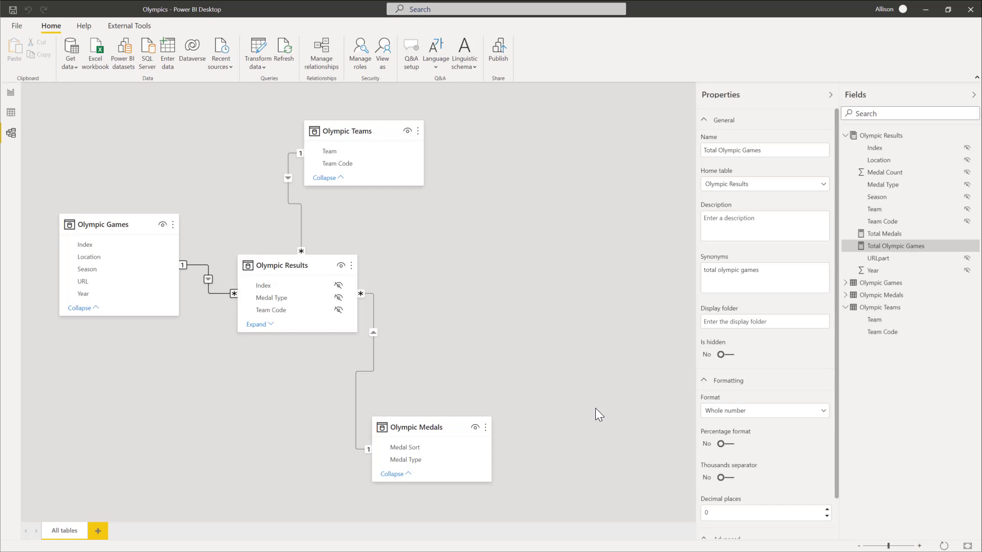
{"action": "left_click", "coordinate": [14, 96]}
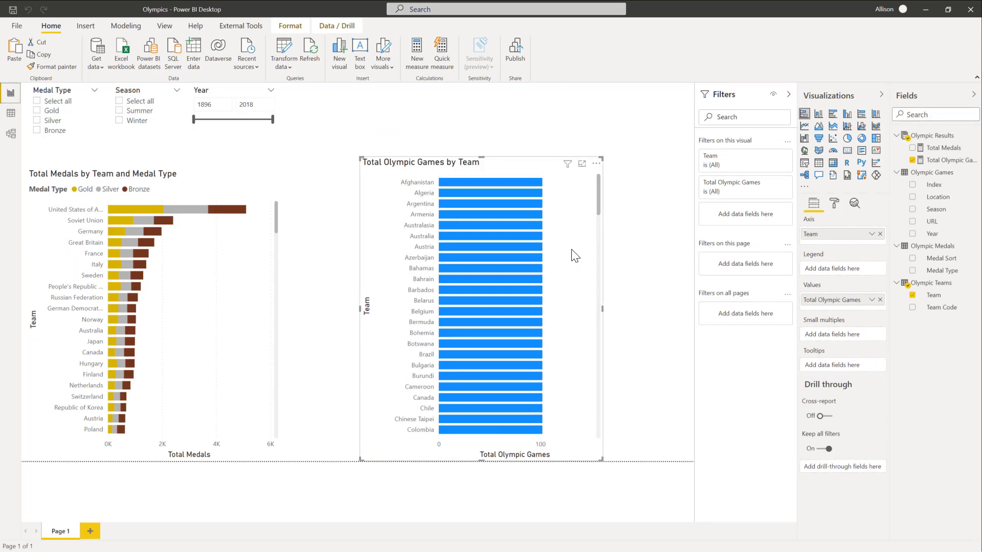
Step: Change the Total Olympic Games measure to COUNTROWS(FILTER('Olympic Games',[Total Medals]>0))
{"action": "left_click", "coordinate": [947, 161]}
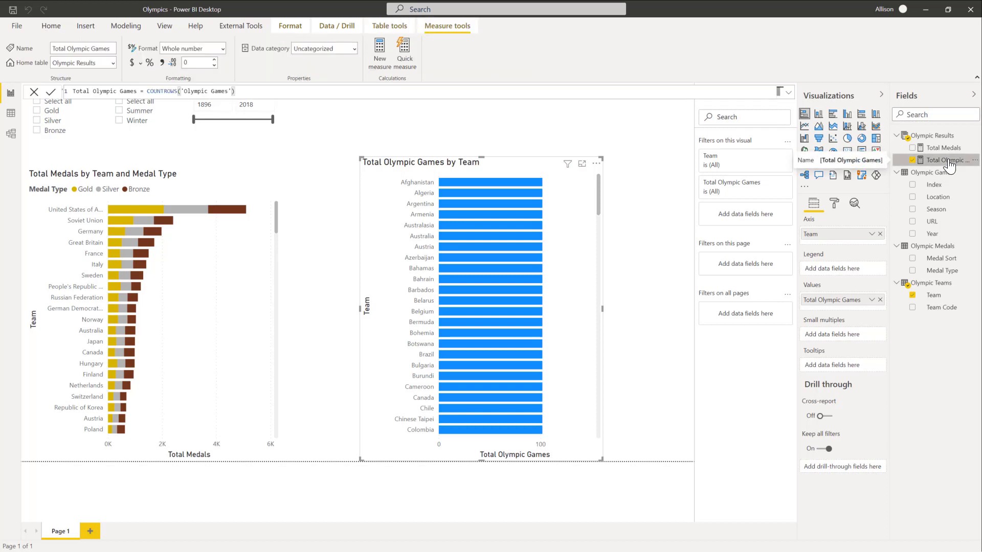
{"action": "left_click", "coordinate": [180, 92]}
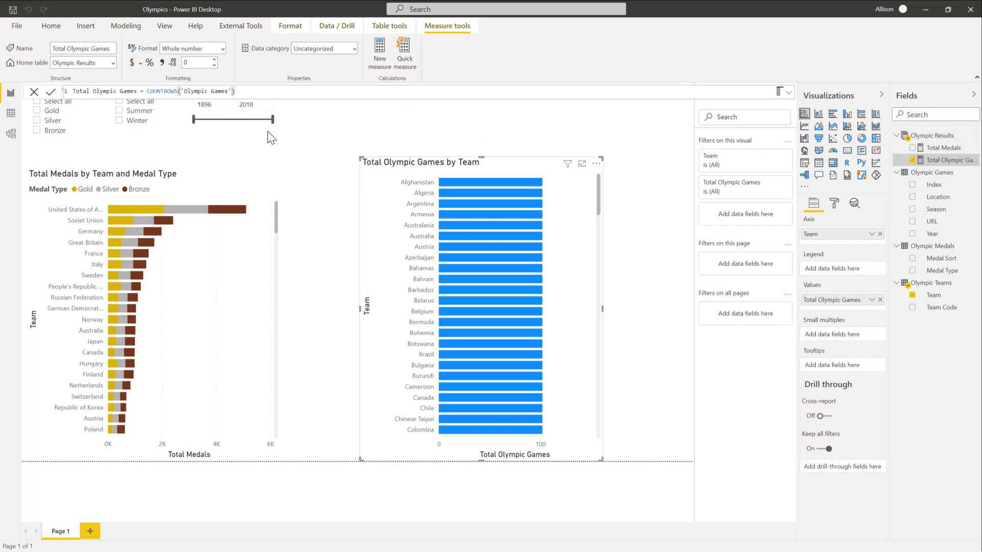
{"action": "type", "text": "FIL"}
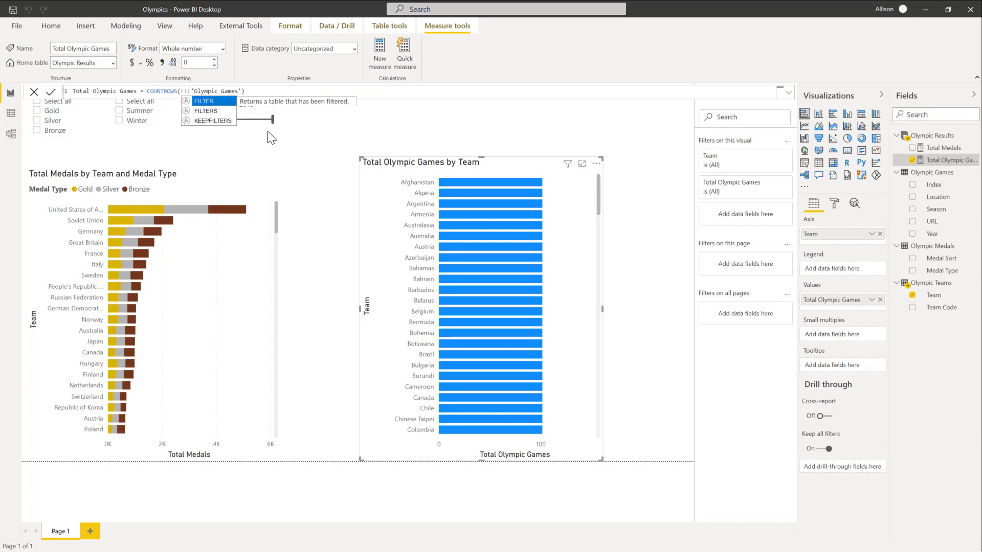
{"action": "key", "text": "Tab"}
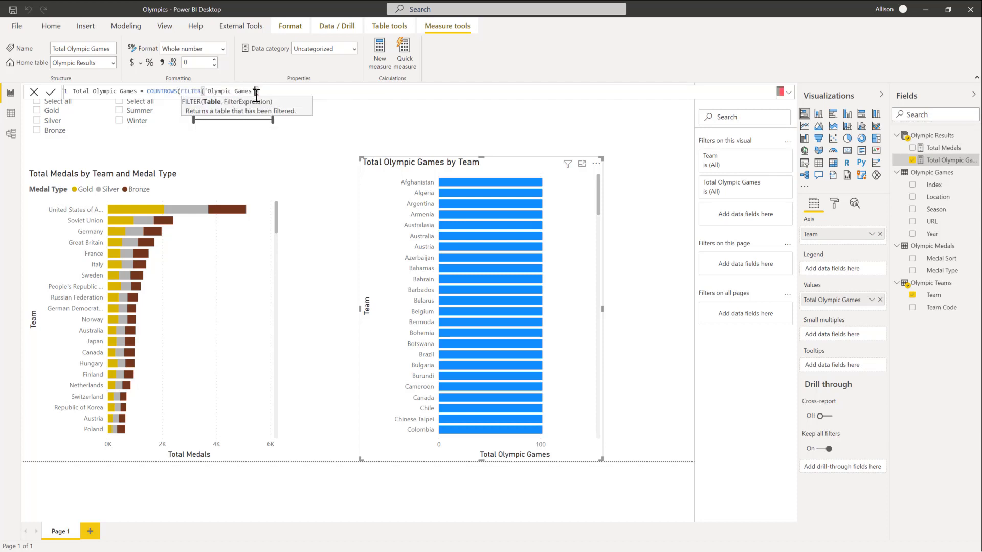
{"action": "type", "text": ",["}
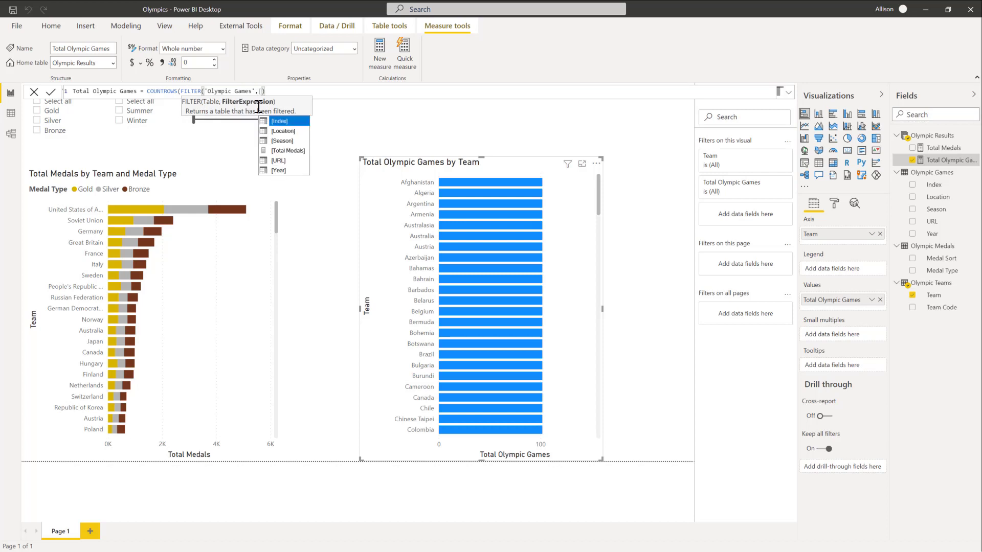
{"action": "key", "text": "Down"}
{"action": "key", "text": "Down"}
{"action": "key", "text": "Down"}
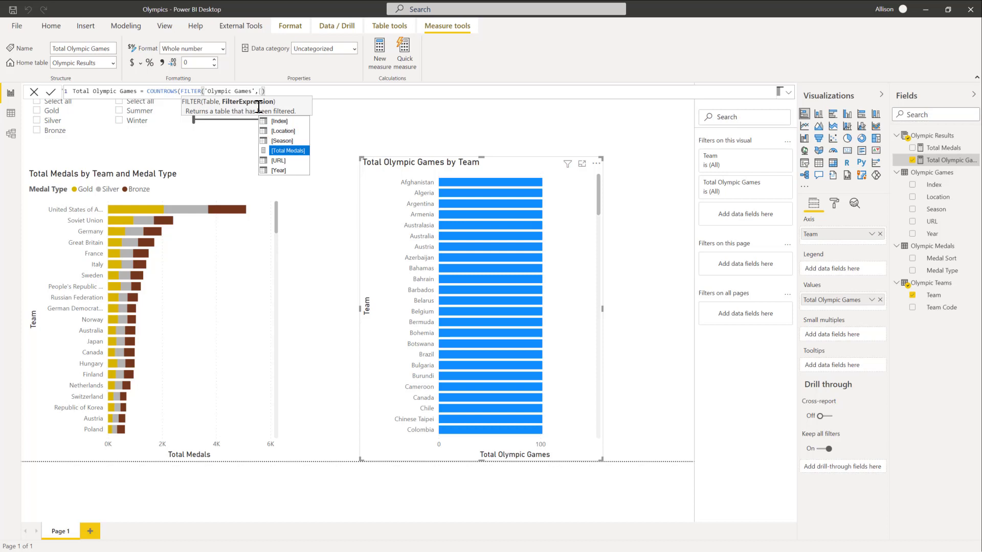
{"action": "key", "text": "Tab"}
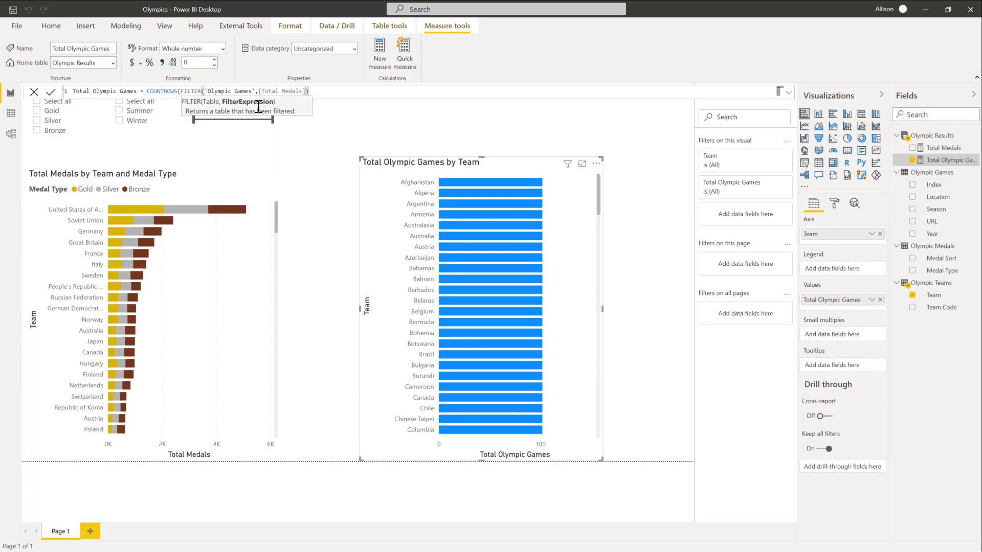
{"action": "type", "text": ">0"}
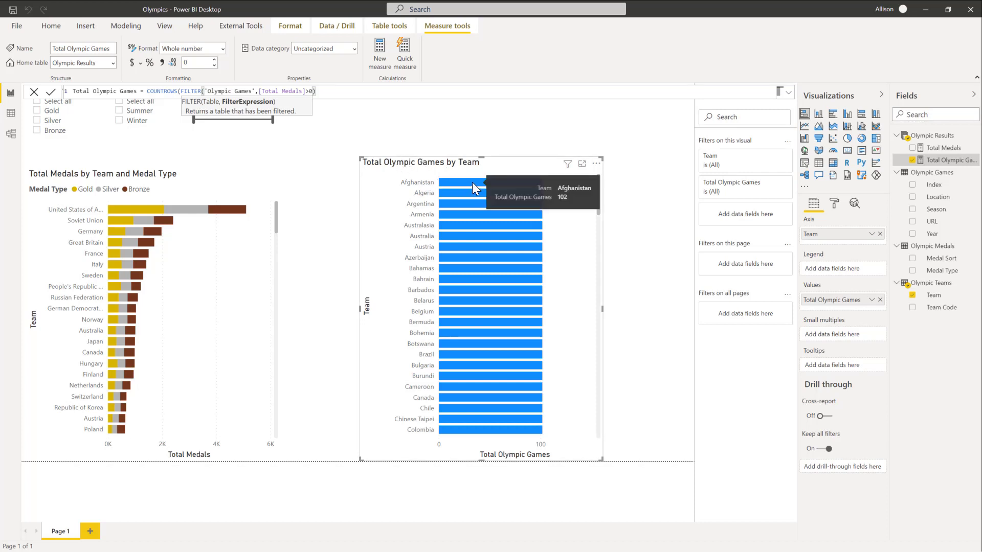
{"action": "left_click", "coordinate": [335, 89]}
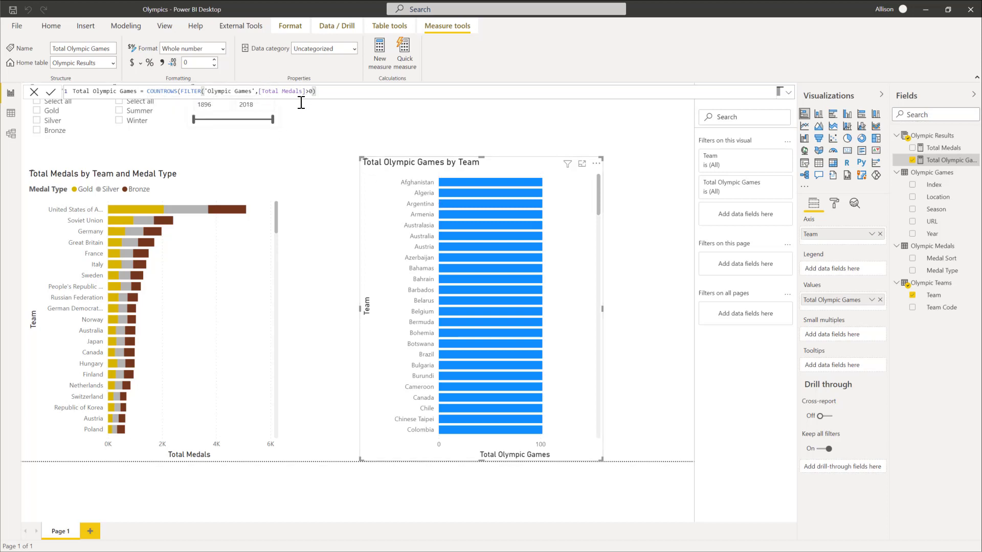
{"action": "type", "text": ")"}
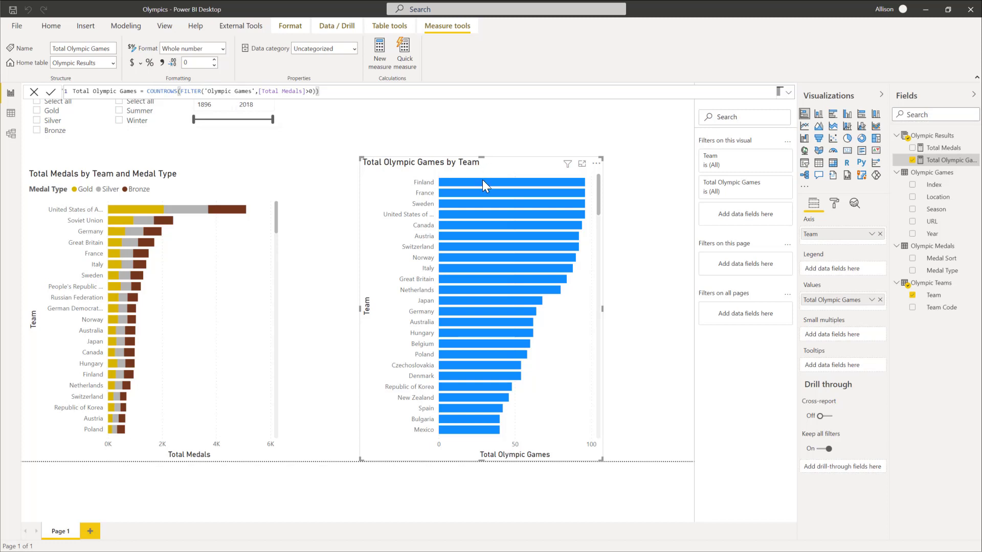
{"action": "scroll", "coordinate": [467, 328], "scroll_direction": "down", "scroll_amount": 10}
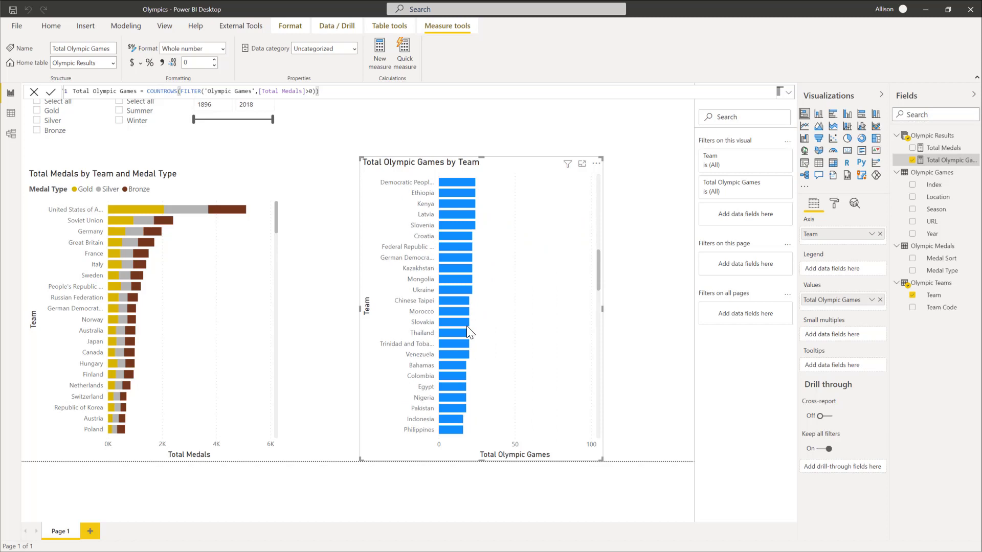
Step: Review the table relationships in the model, the highest teams in the Total Olympic Games by Team chart, and the Total Olympic Games formula
{"action": "scroll", "coordinate": [467, 327], "scroll_direction": "up", "scroll_amount": 5}
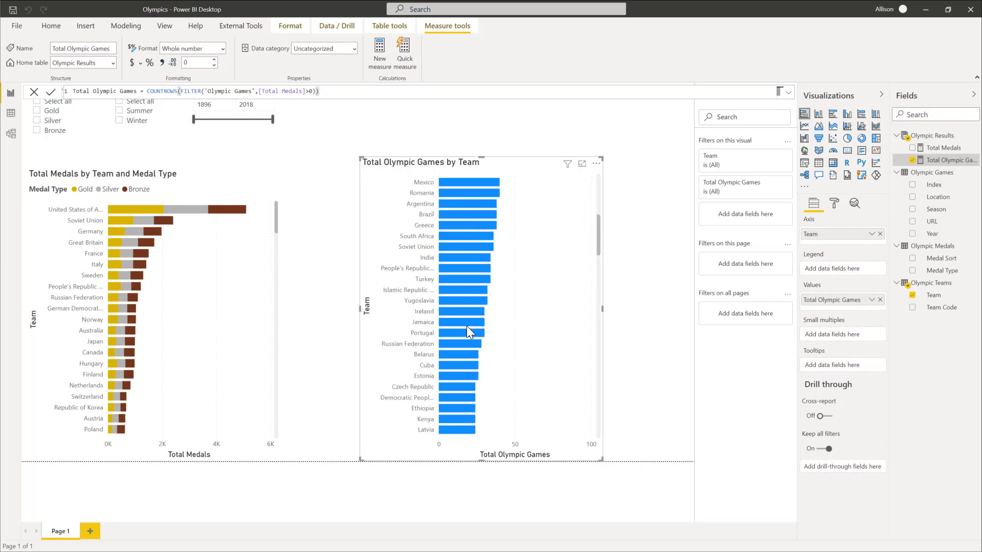
{"action": "left_click", "coordinate": [11, 134]}
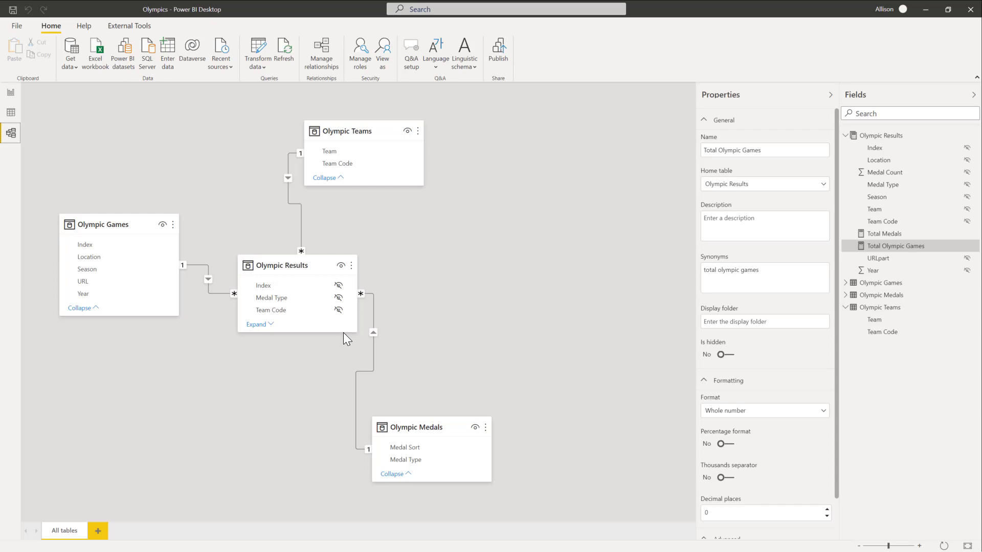
{"action": "left_click", "coordinate": [12, 93]}
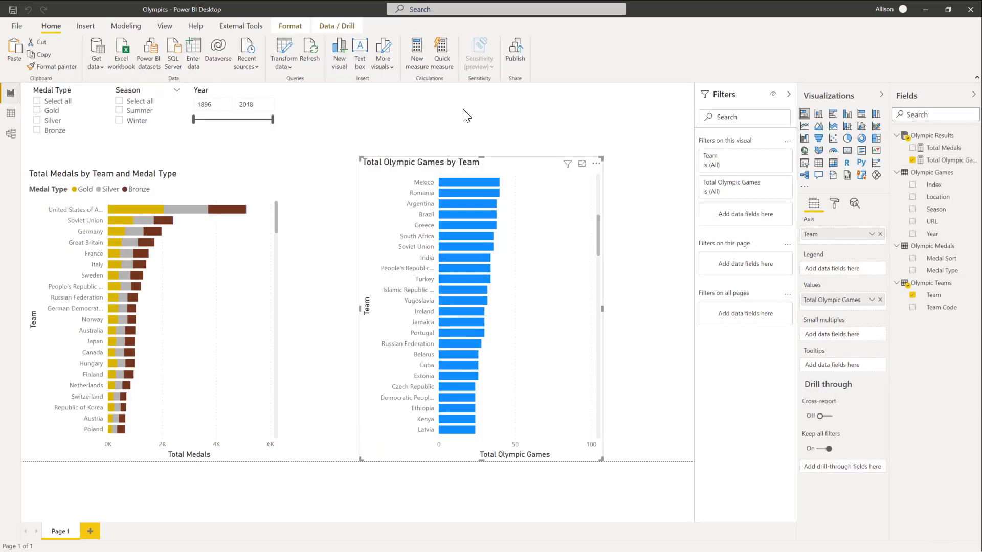
{"action": "scroll", "coordinate": [444, 280], "scroll_direction": "up", "scroll_amount": 5}
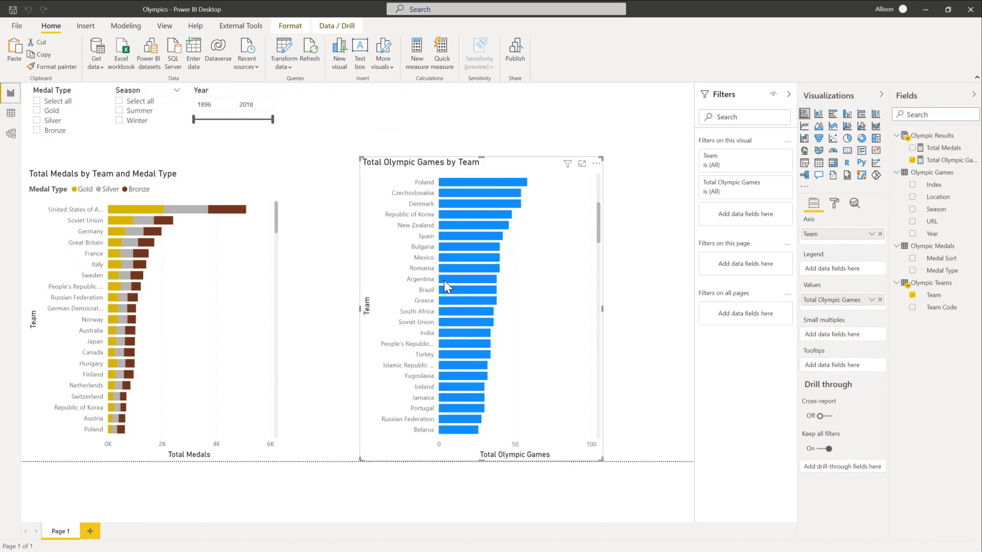
{"action": "left_click", "coordinate": [934, 167]}
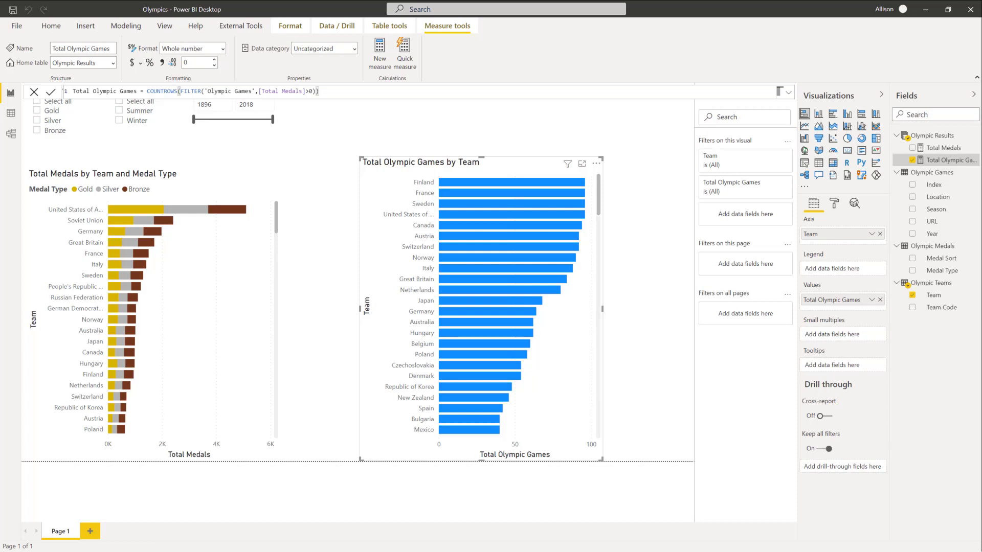
Step: Switch to the maximized Edge browser and open the Tokyo 2020 site from the Cortina d'Ampezzo 1956 medal table page
{"action": "key", "text": "alt+Tab"}
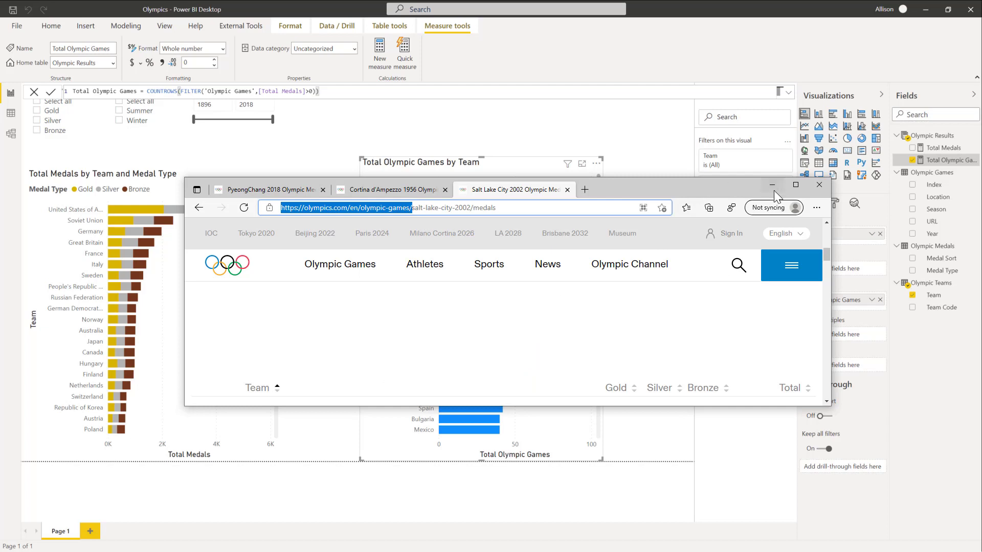
{"action": "left_click", "coordinate": [795, 185]}
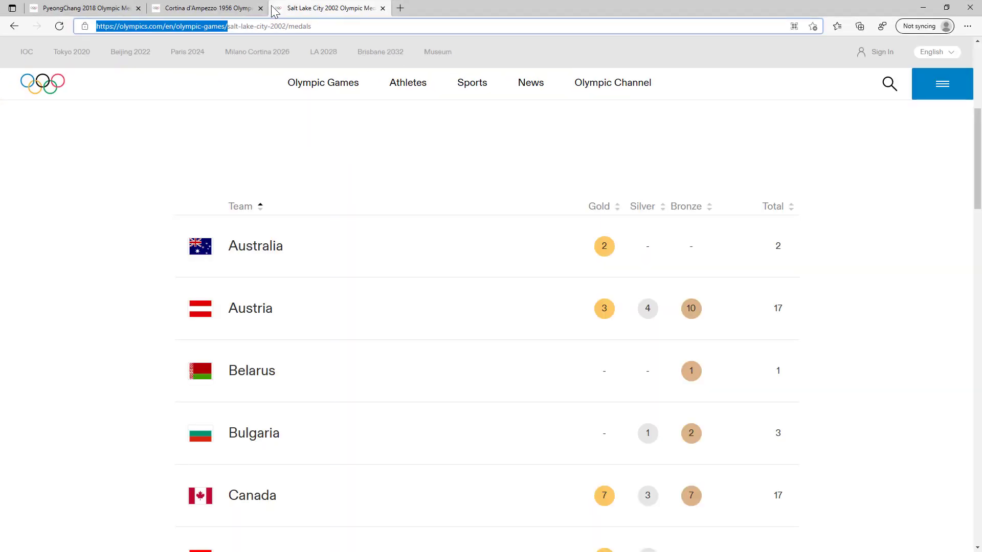
{"action": "left_click", "coordinate": [183, 9]}
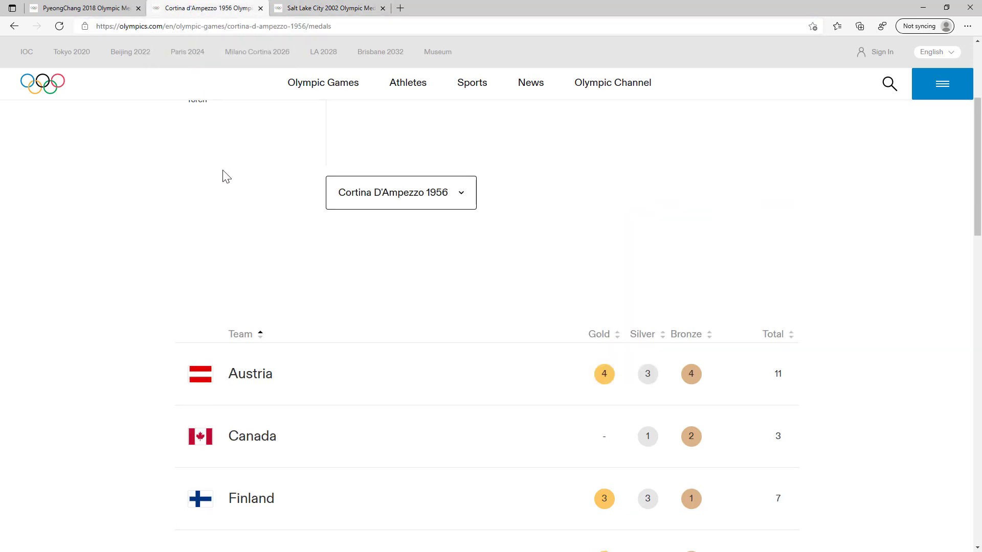
{"action": "scroll", "coordinate": [225, 176], "scroll_direction": "up", "scroll_amount": 4}
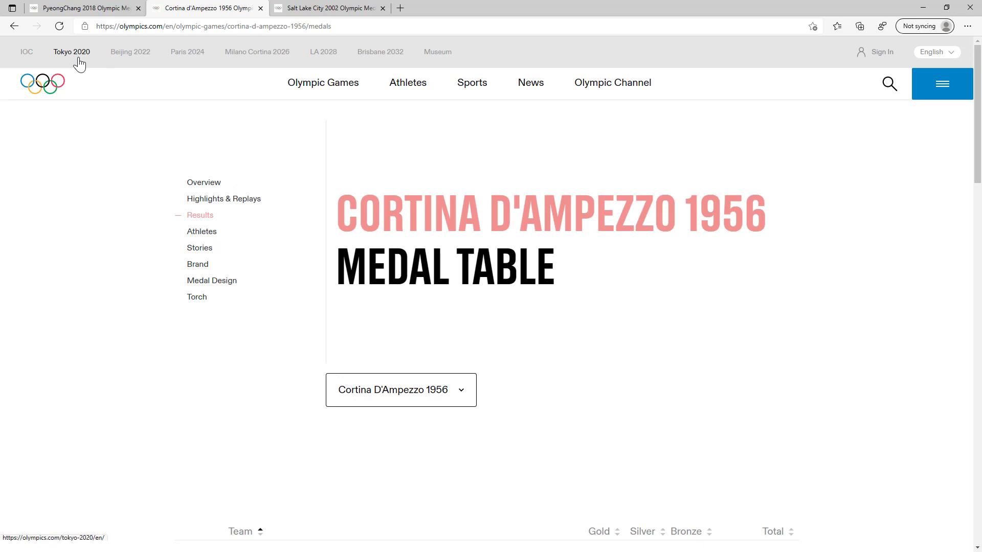
{"action": "left_click", "coordinate": [79, 63]}
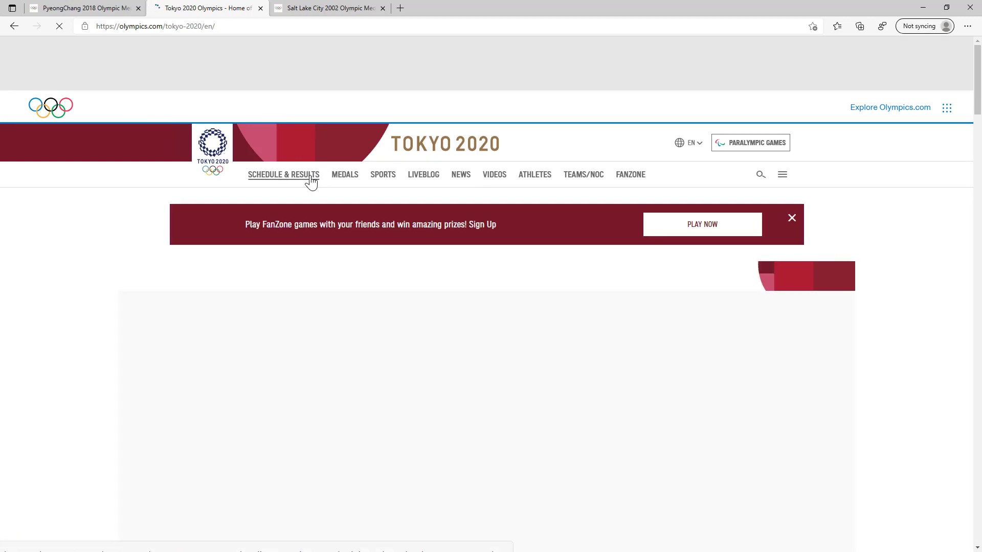
Step: View the Tokyo 2020 schedule and results, medal standings and medalists pages, and return to the report in Power BI Desktop
{"action": "left_click", "coordinate": [311, 180]}
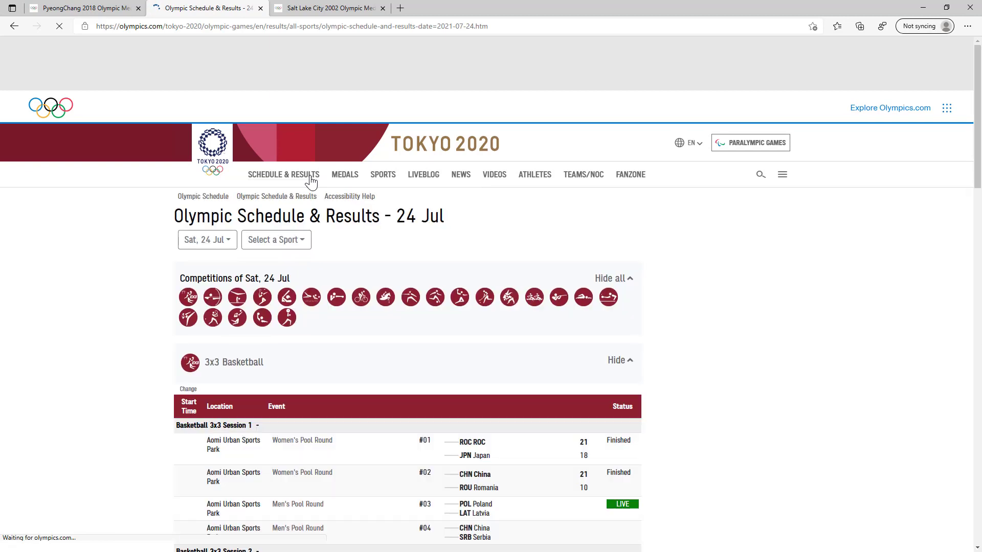
{"action": "left_click", "coordinate": [275, 200]}
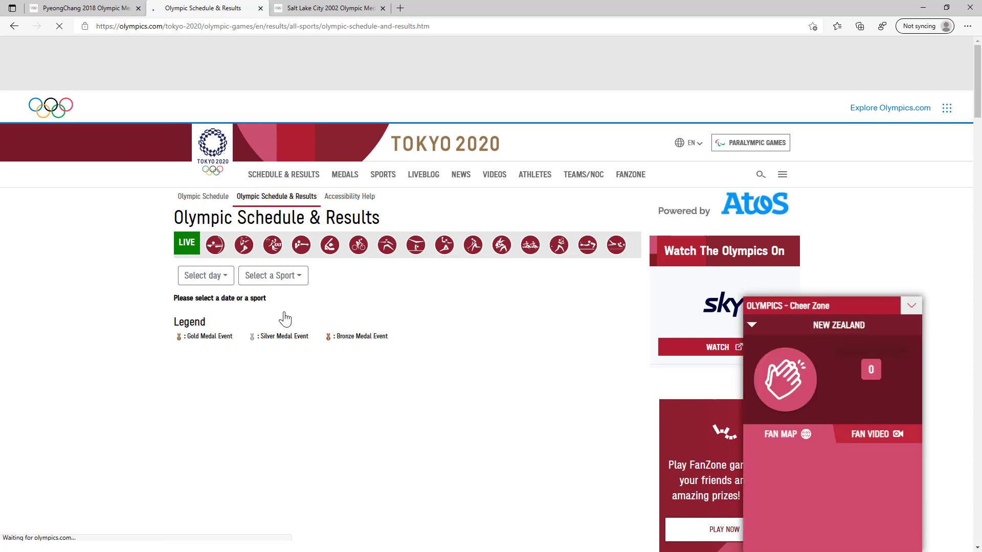
{"action": "left_click", "coordinate": [348, 180]}
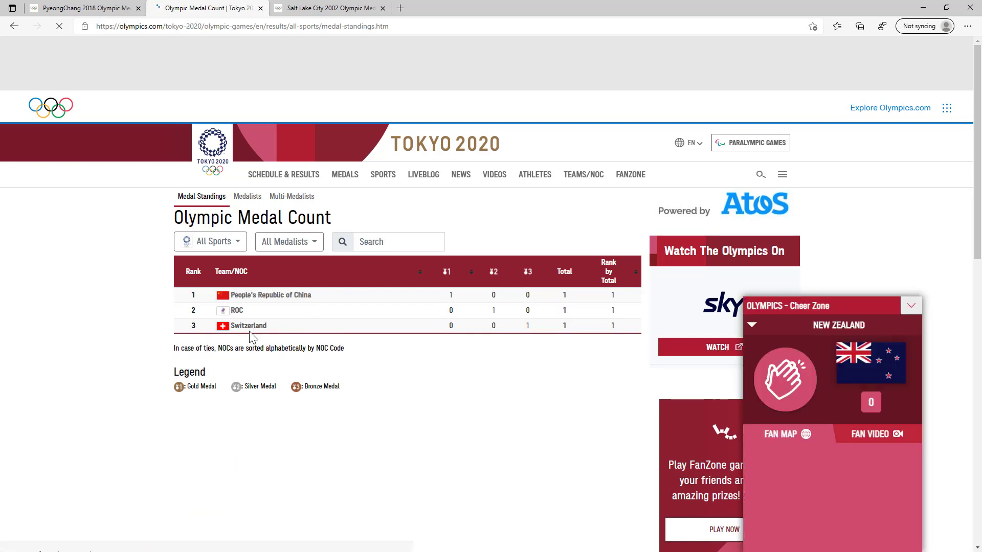
{"action": "left_click", "coordinate": [247, 198]}
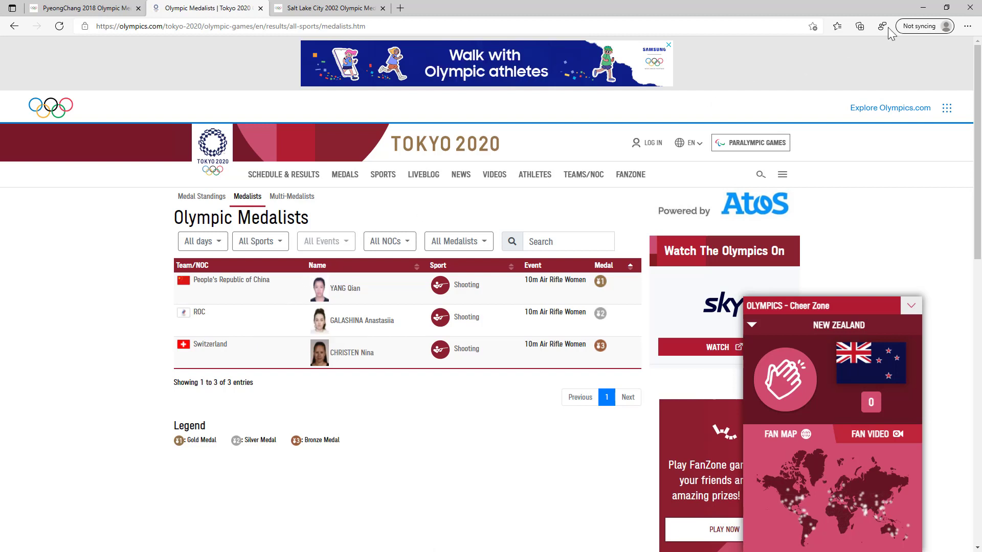
{"action": "left_click", "coordinate": [921, 7]}
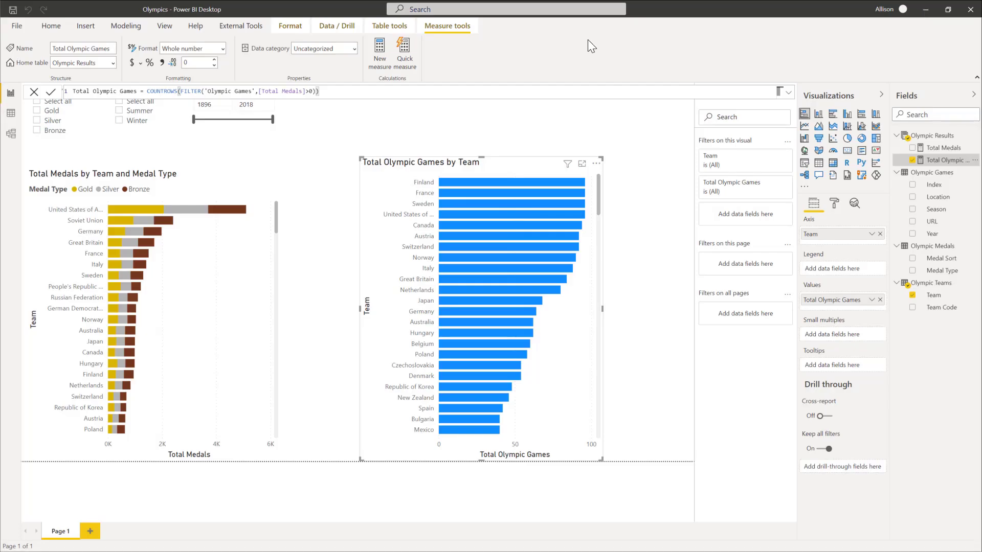